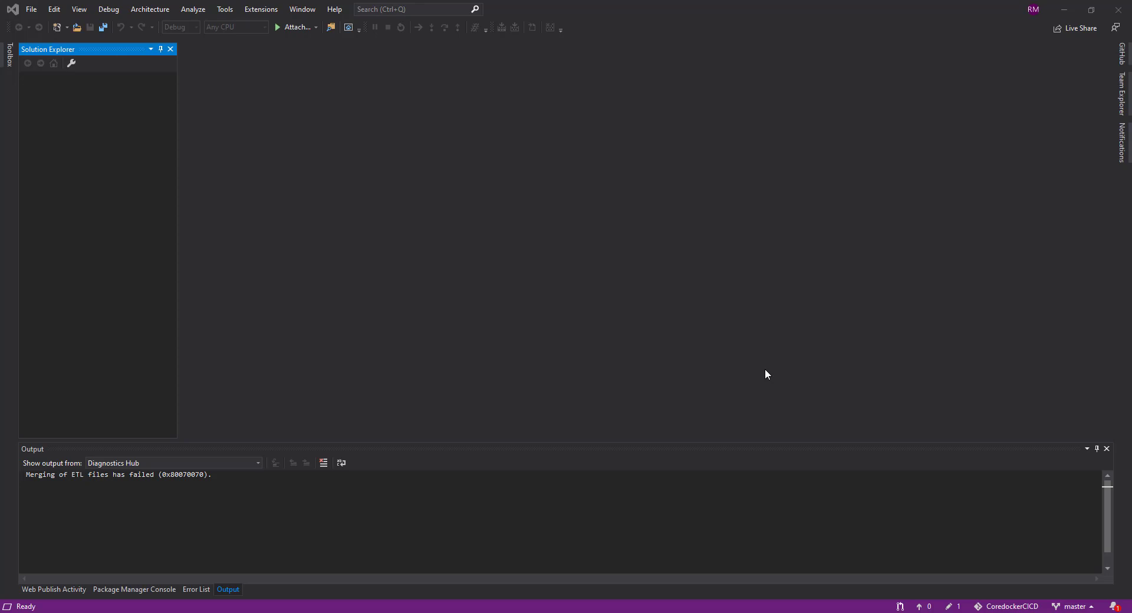
Step: Start a new project from the ASP.NET Core Web Application template
left_click(31, 10)
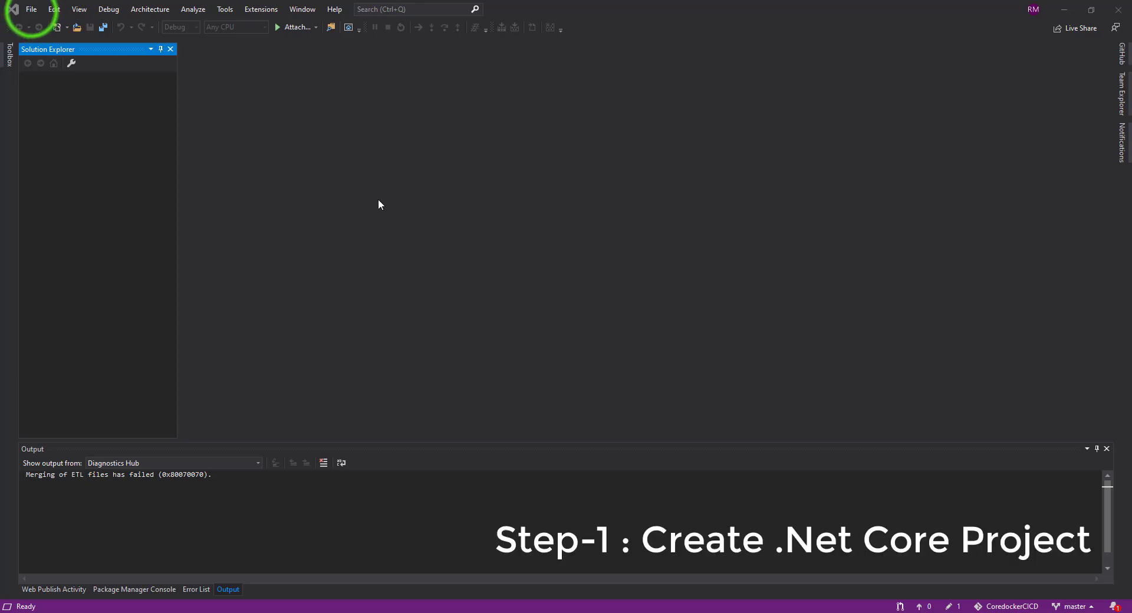
left_click(47, 23)
left_click(224, 25)
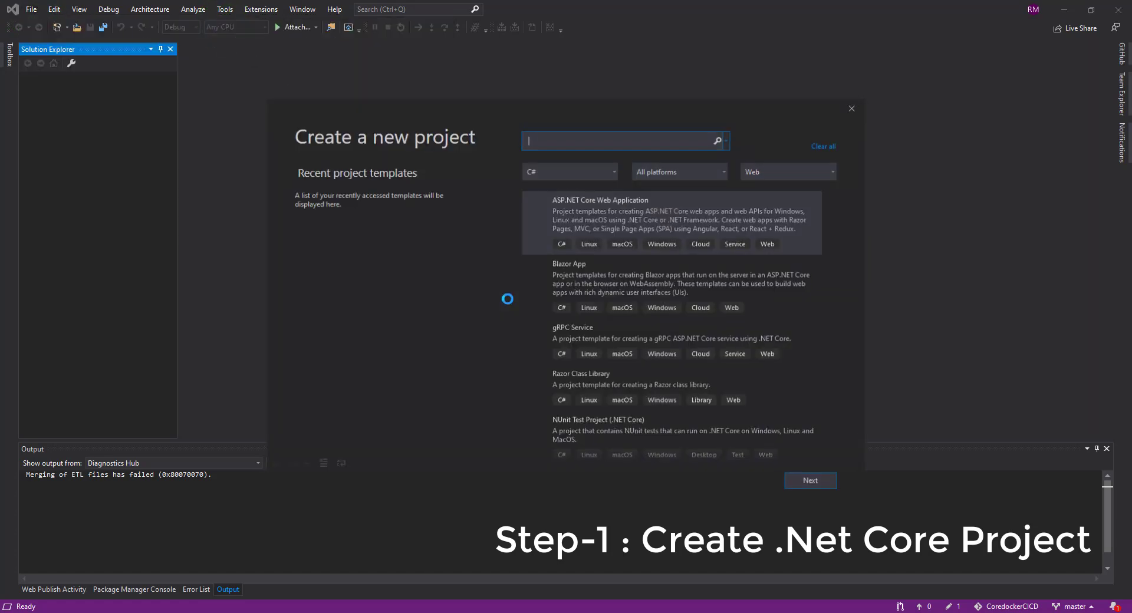
left_click(654, 210)
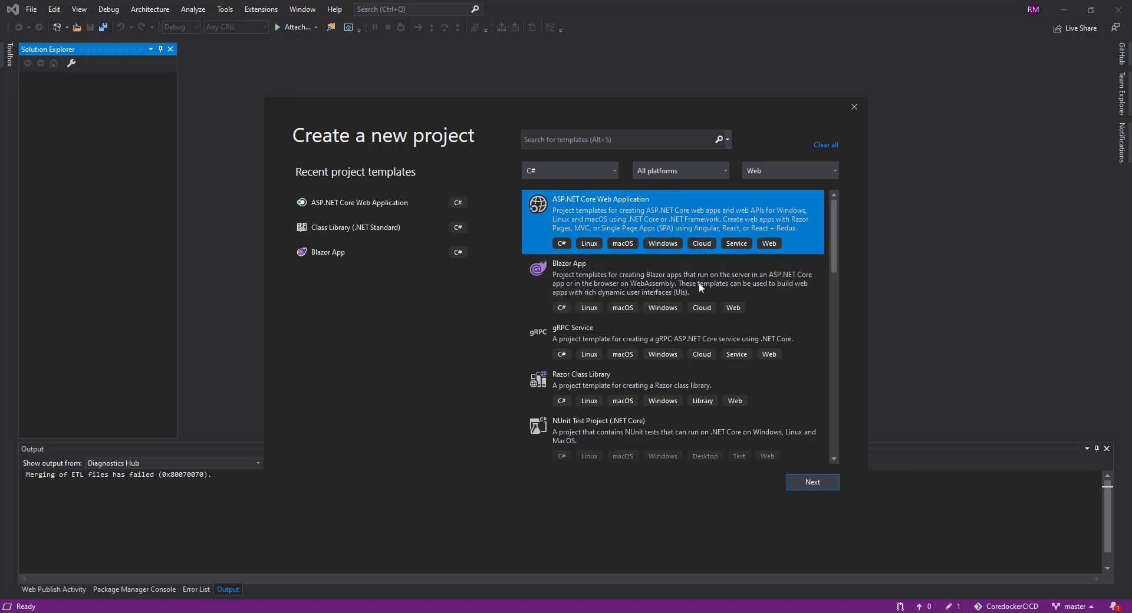
left_click(813, 471)
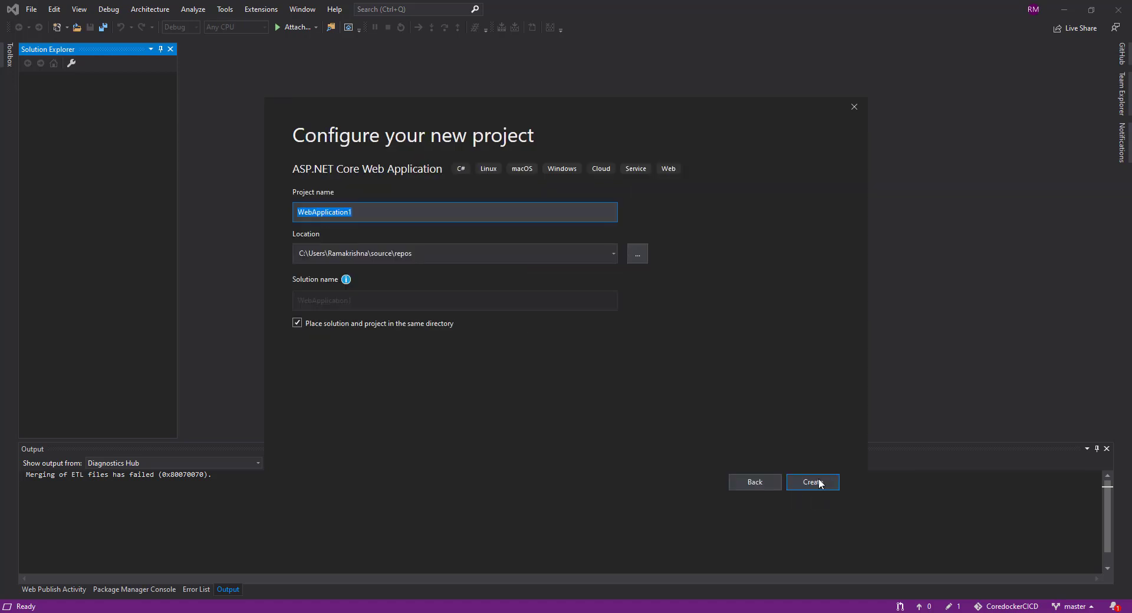
Step: Name the project DocnetCoreWebappDockerCICD and continue to the web app type choice
left_click_drag(385, 212, 157, 208)
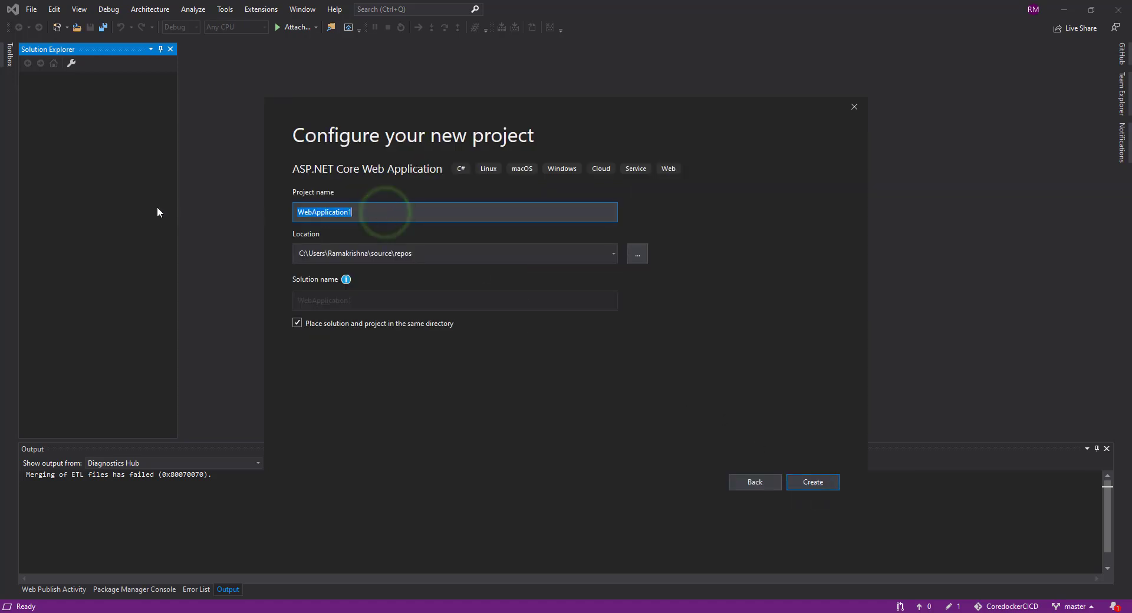
type("DocnetCoreWebappDockerCICD")
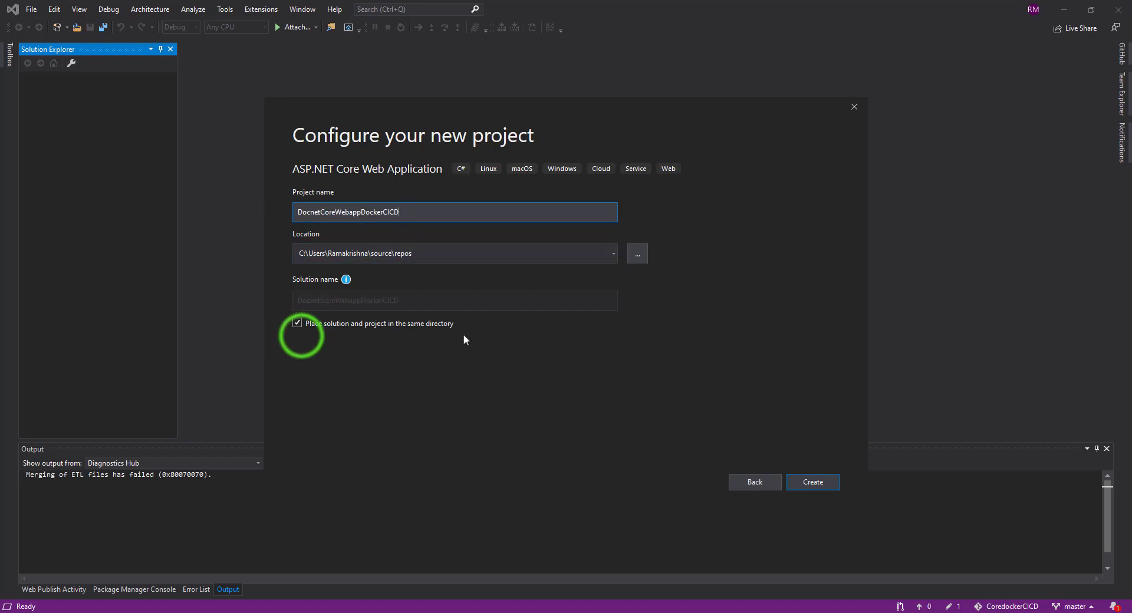
left_click(302, 335)
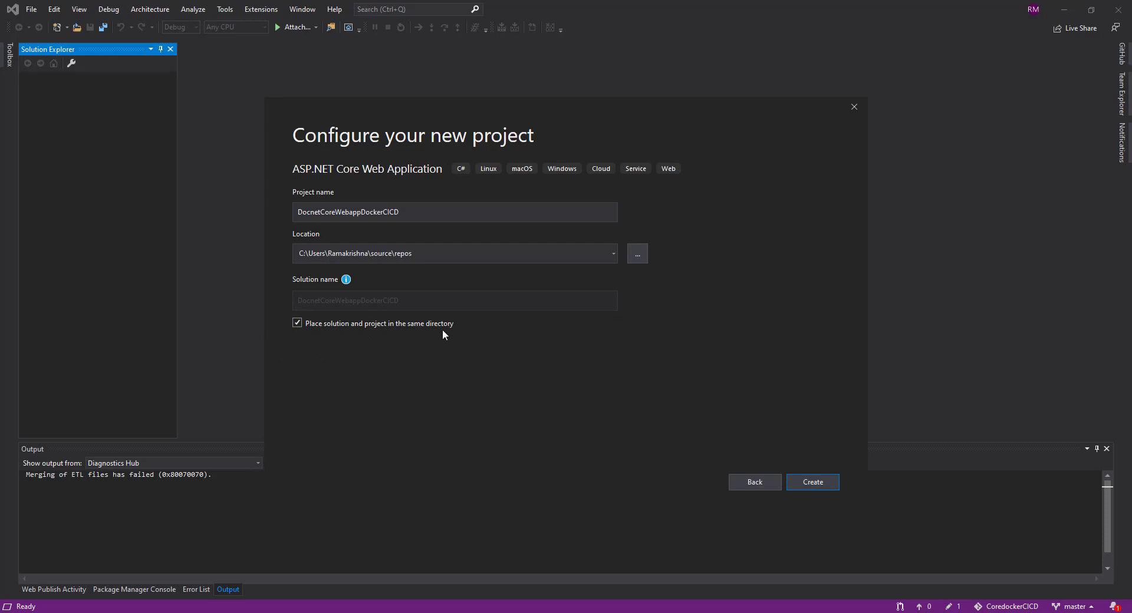
left_click(813, 482)
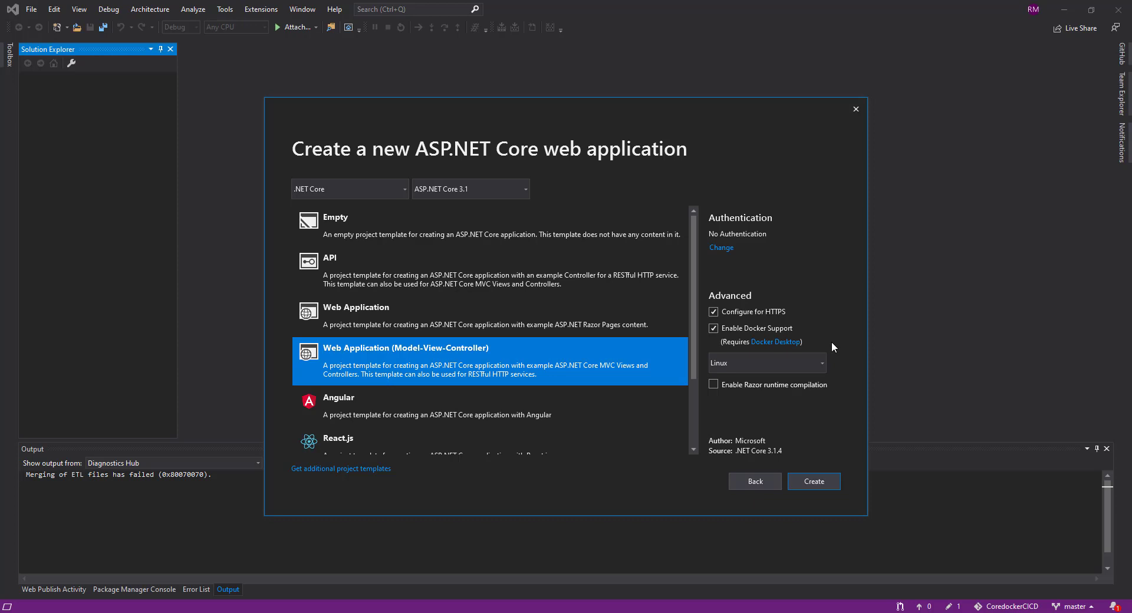
Step: Create the project as a Web Application (Model-View-Controller) with HTTPS and Linux Docker support
left_click(817, 480)
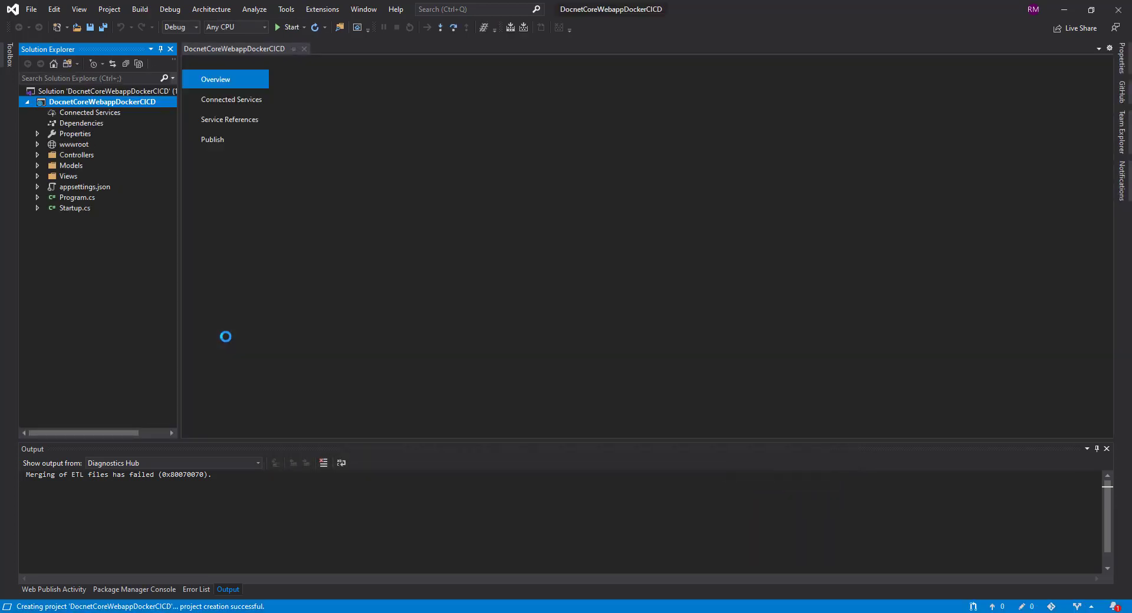
Step: Enlarge the Output window to follow the Container Tools build log, then close the project overview
left_click(304, 49)
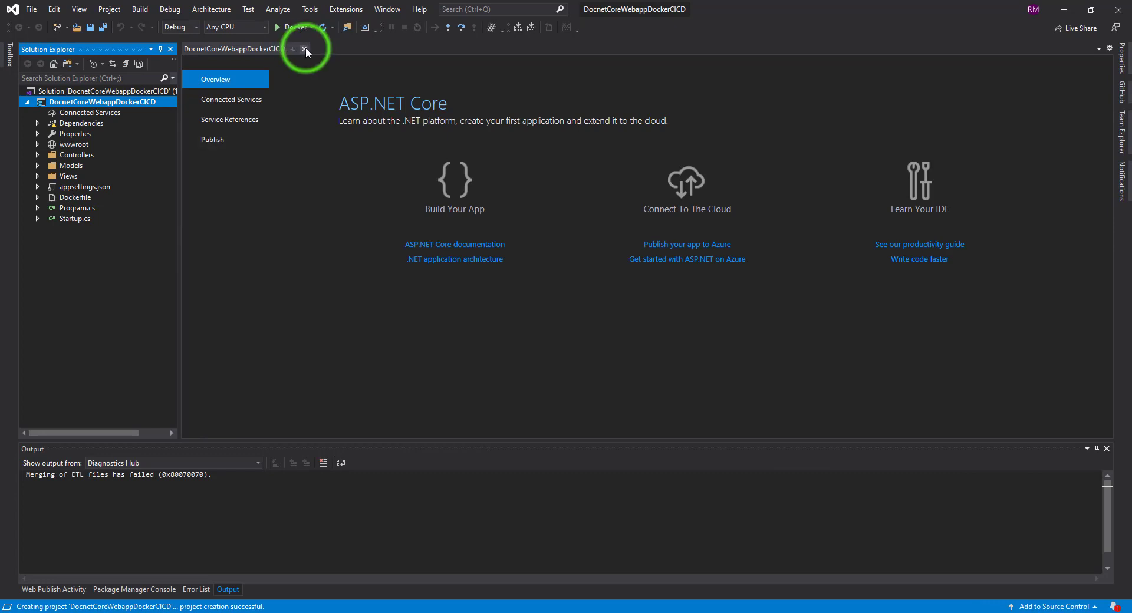
left_click(665, 383)
left_click(374, 443)
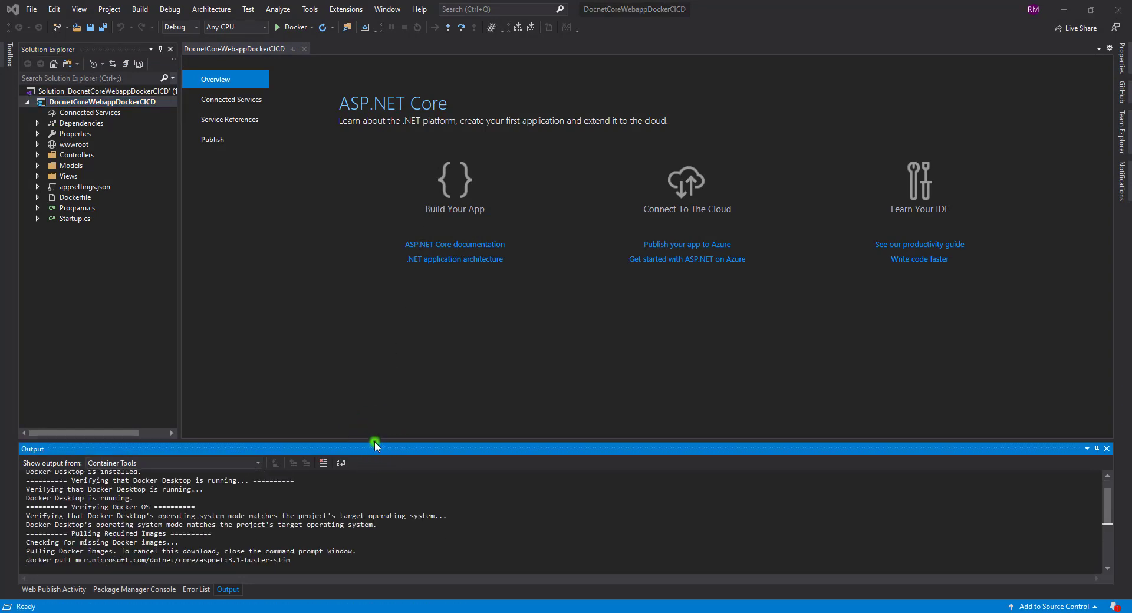
left_click_drag(374, 441, 369, 378)
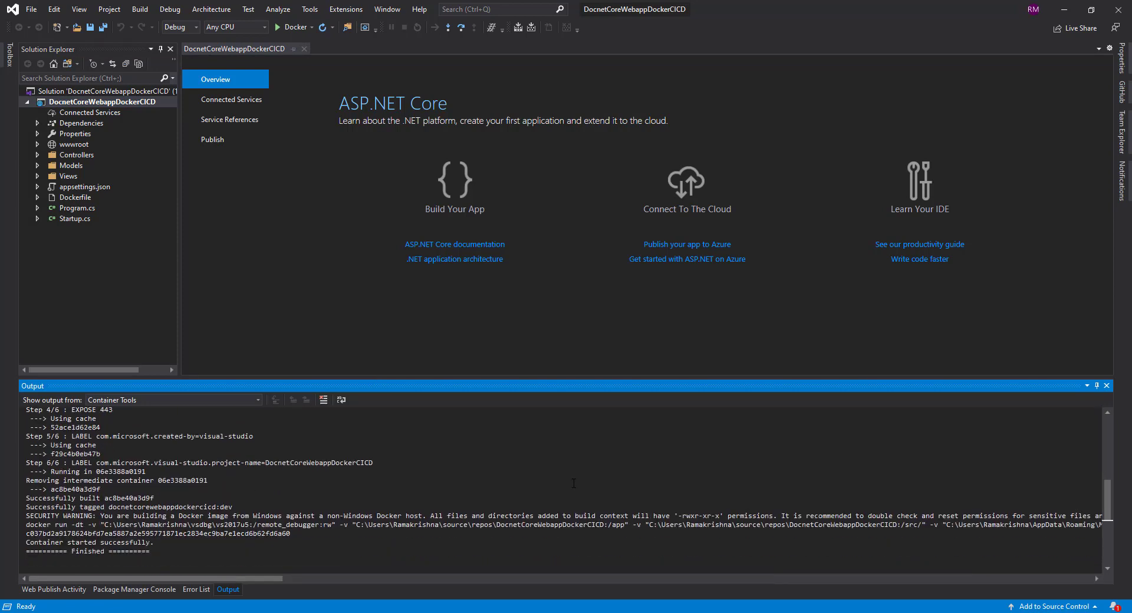
left_click(304, 49)
Step: Open the Dockerfile and select the build stage, lines 4 to 15, for stage comments
double_click(69, 197)
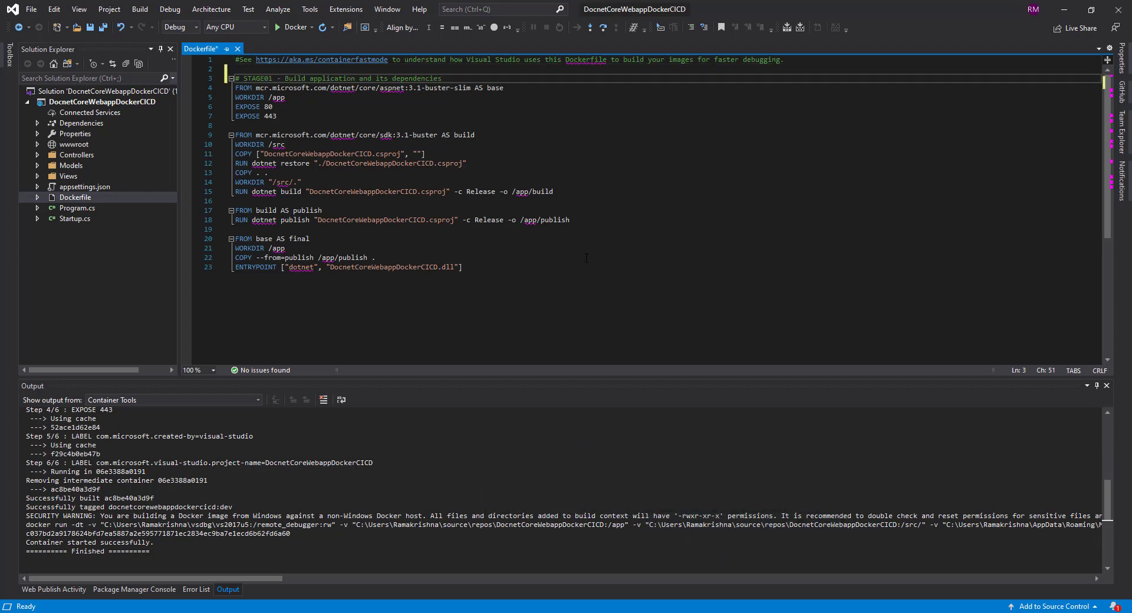
left_click_drag(563, 191, 235, 88)
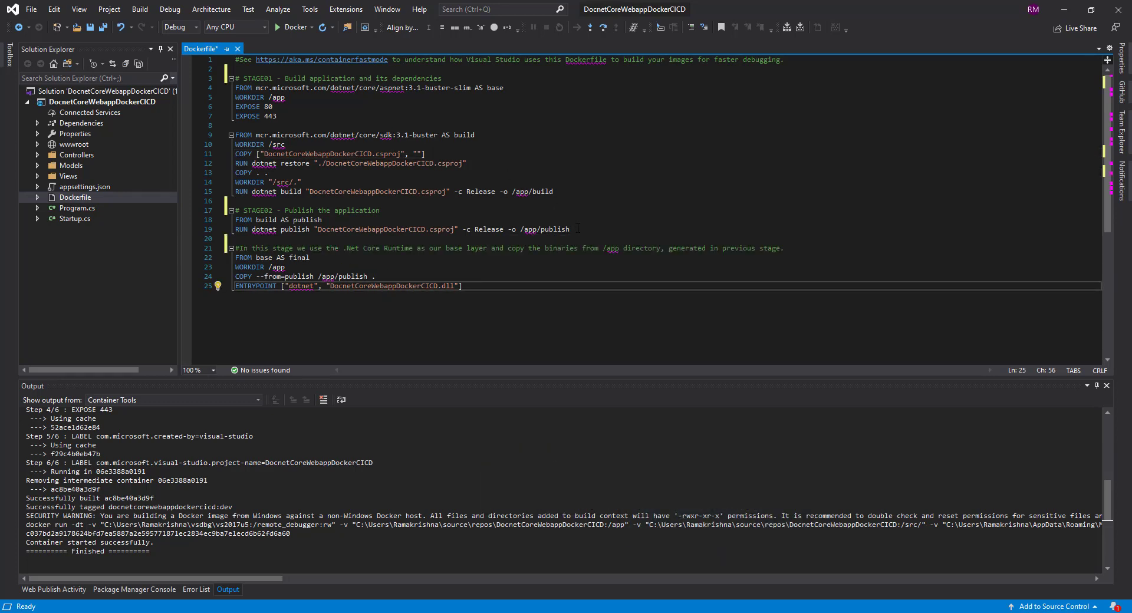
Step: Highlight the Dockerfile stage names build, publish and base
double_click(460, 134)
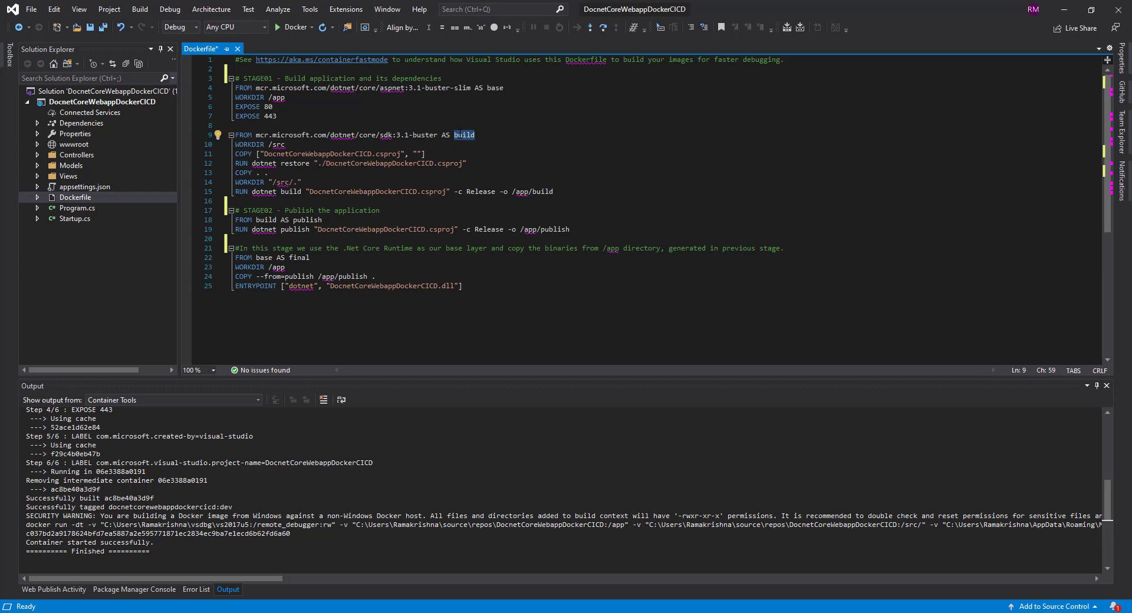
double_click(300, 220)
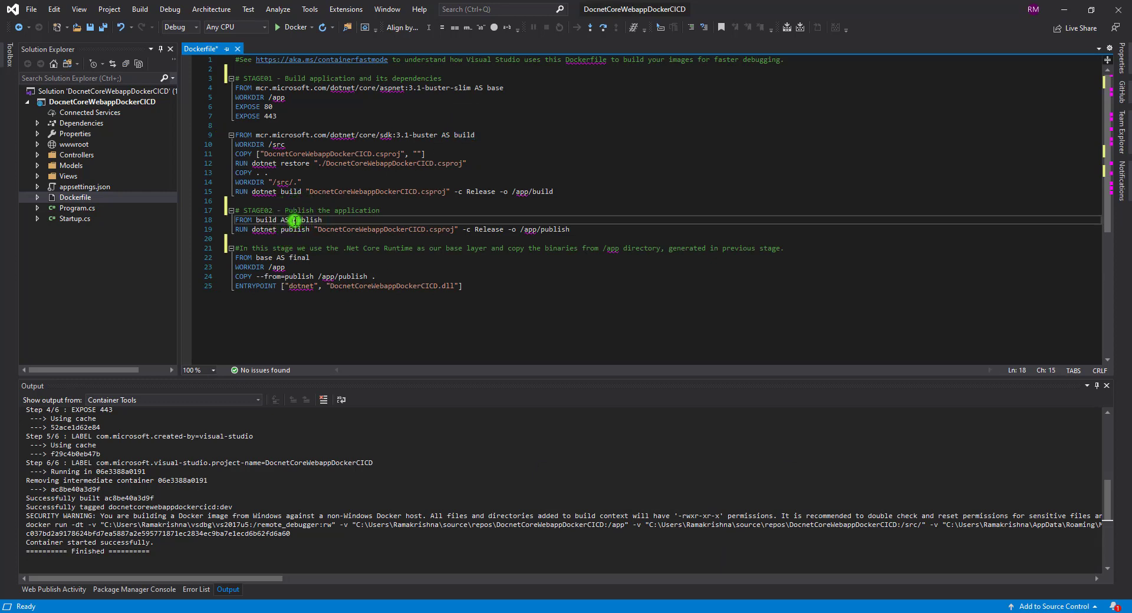
left_click(258, 258)
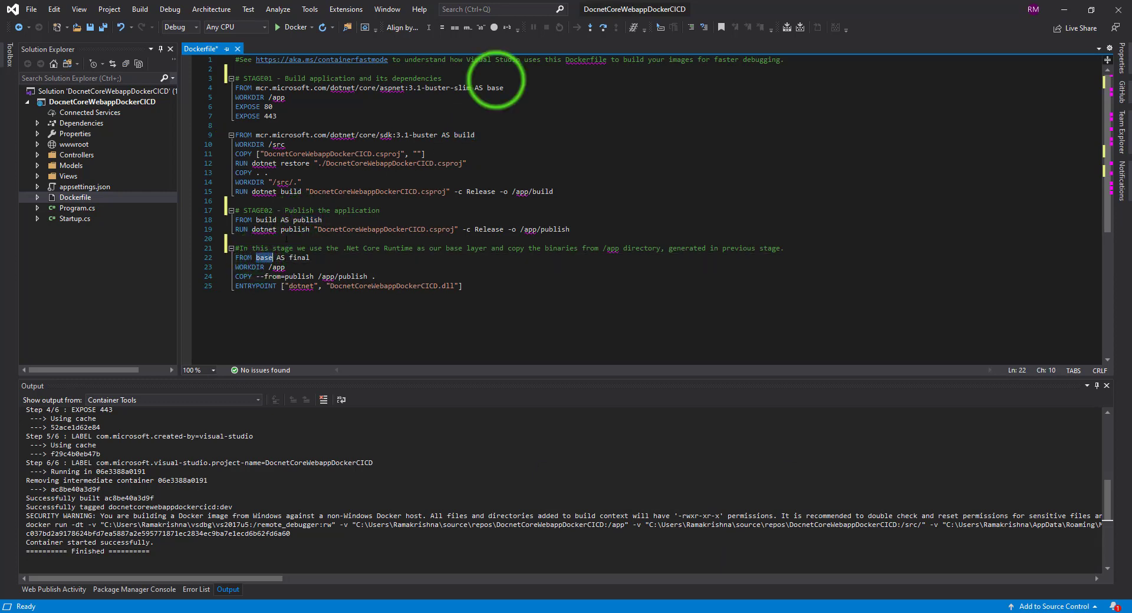
double_click(497, 81)
double_click(495, 89)
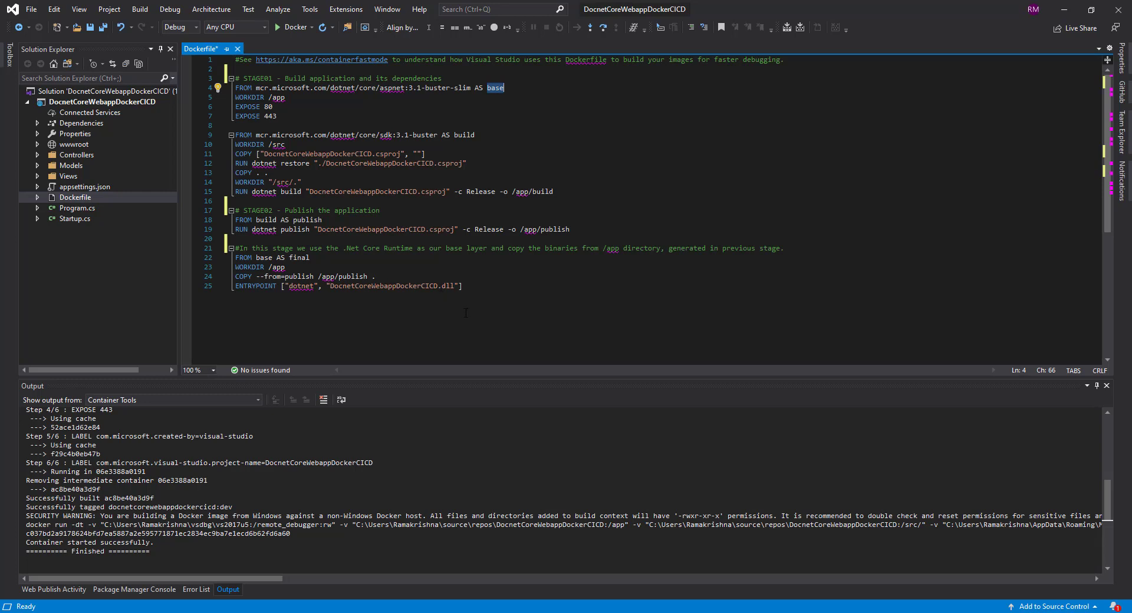
Step: Trim the line 21 comment, save the Dockerfile, and build its Docker image
key("ctrl+z")
key("ctrl+s")
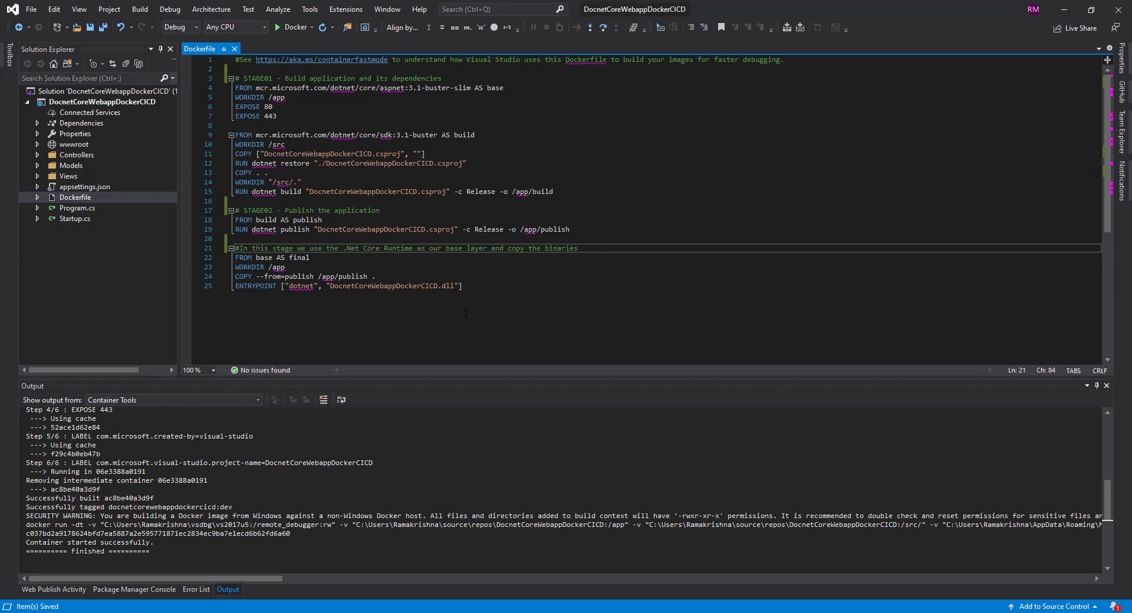
right_click(76, 196)
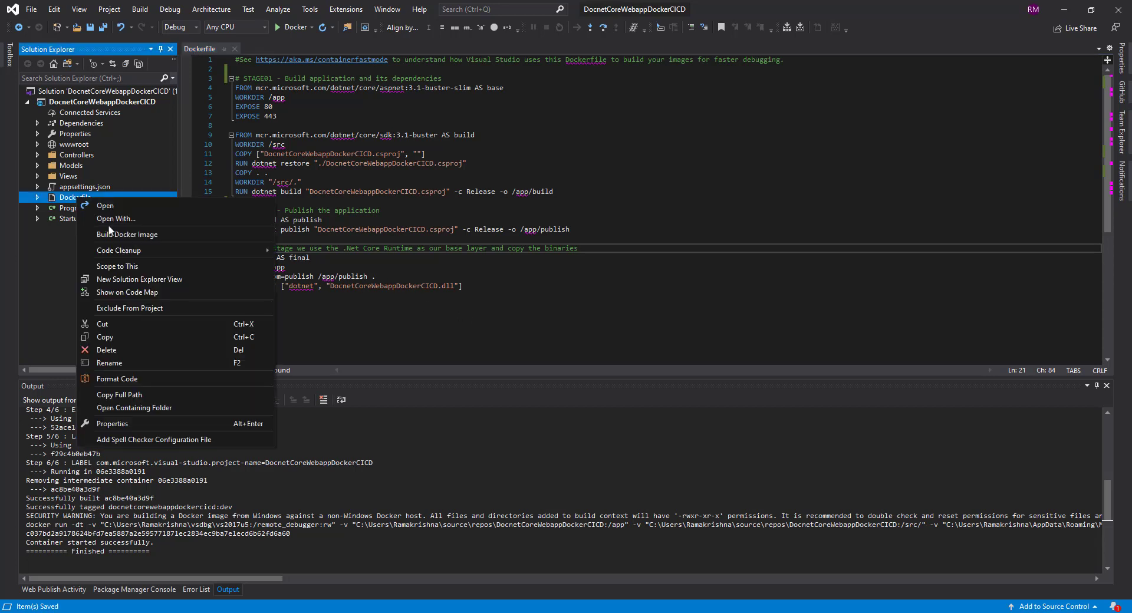
left_click(122, 236)
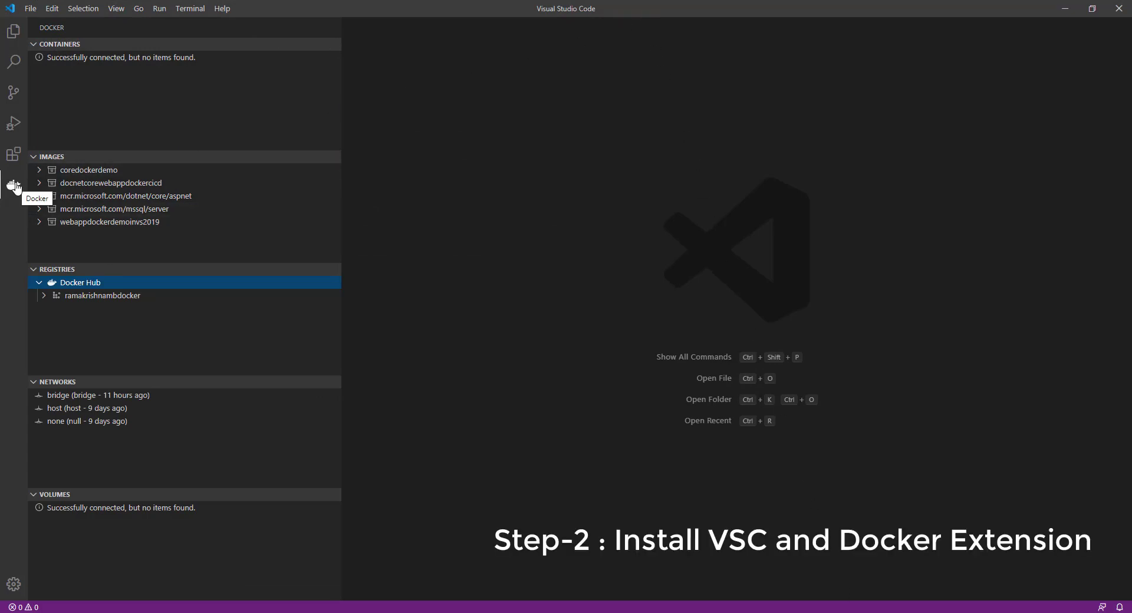
left_click(16, 160)
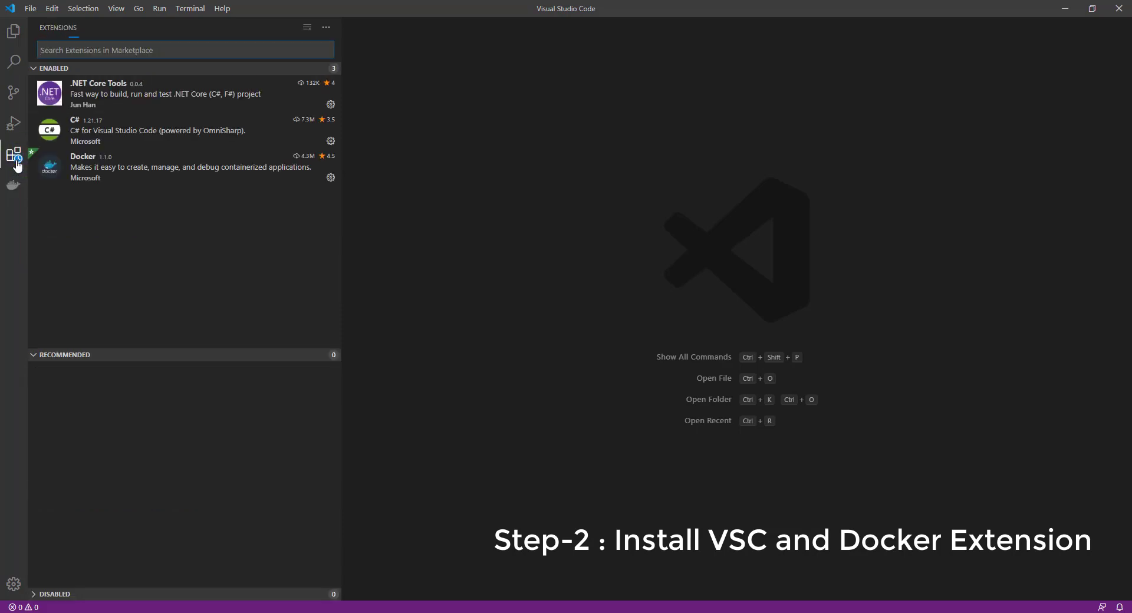
left_click(109, 48)
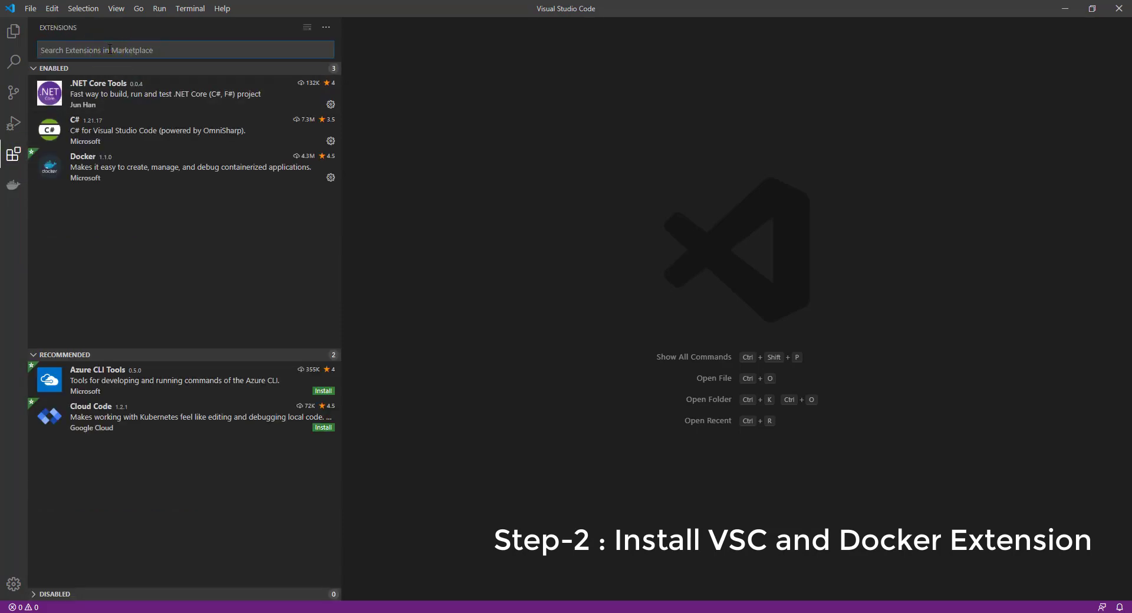
type("docker")
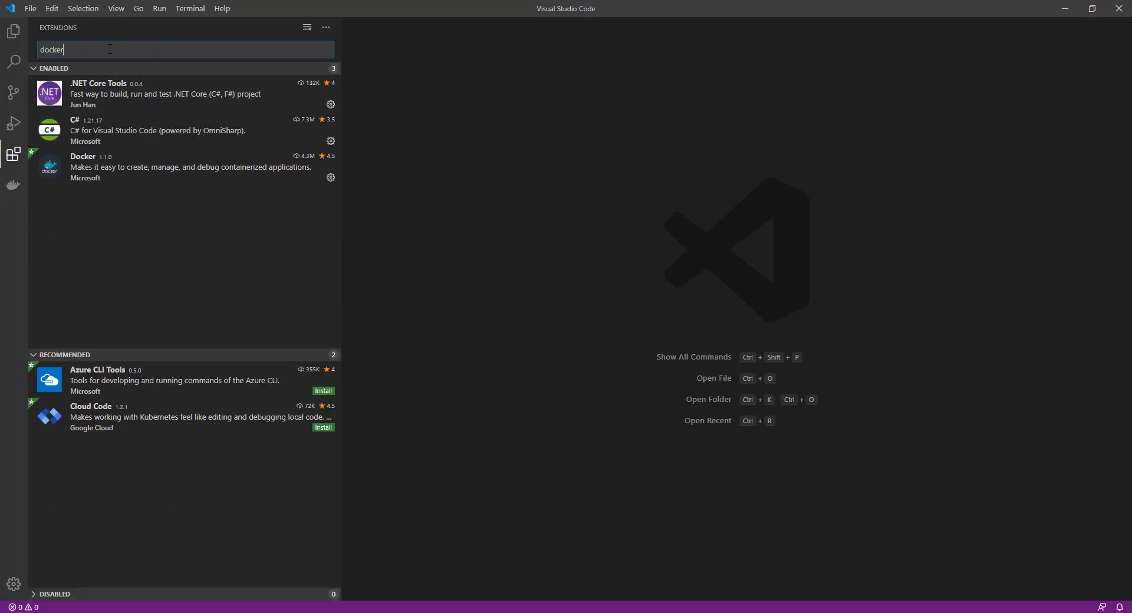
left_click(114, 81)
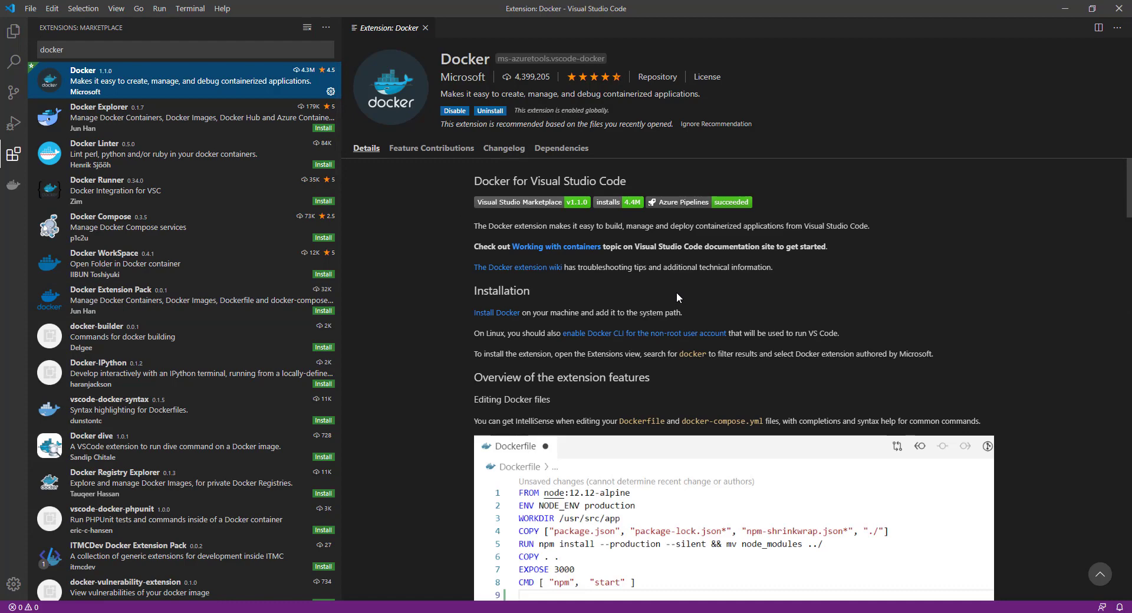
scroll(676, 292, "down", 2)
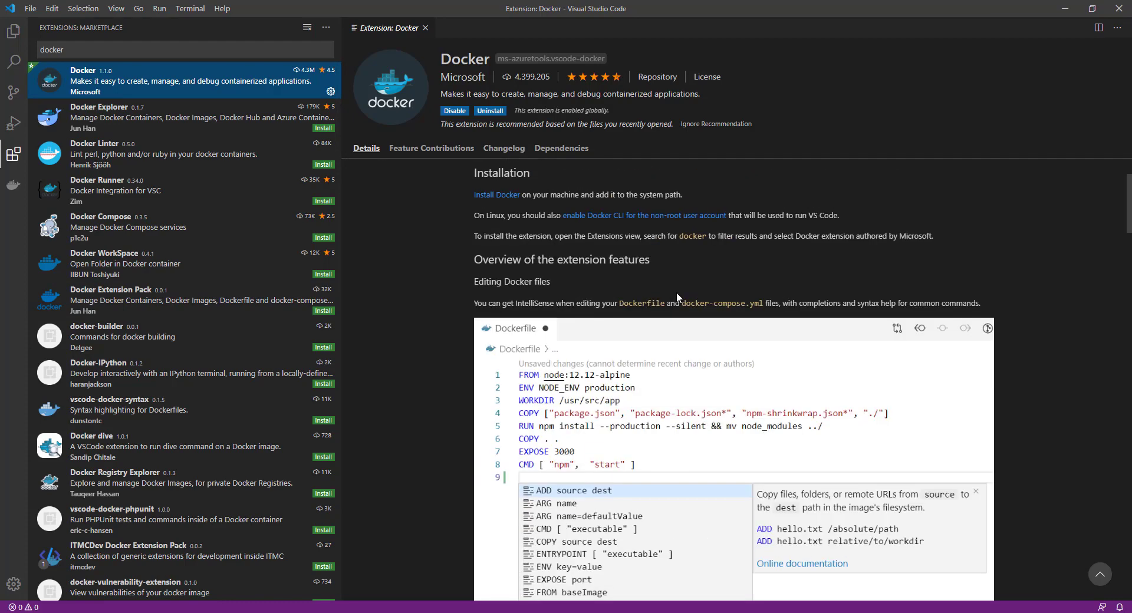
scroll(677, 292, "down", 1)
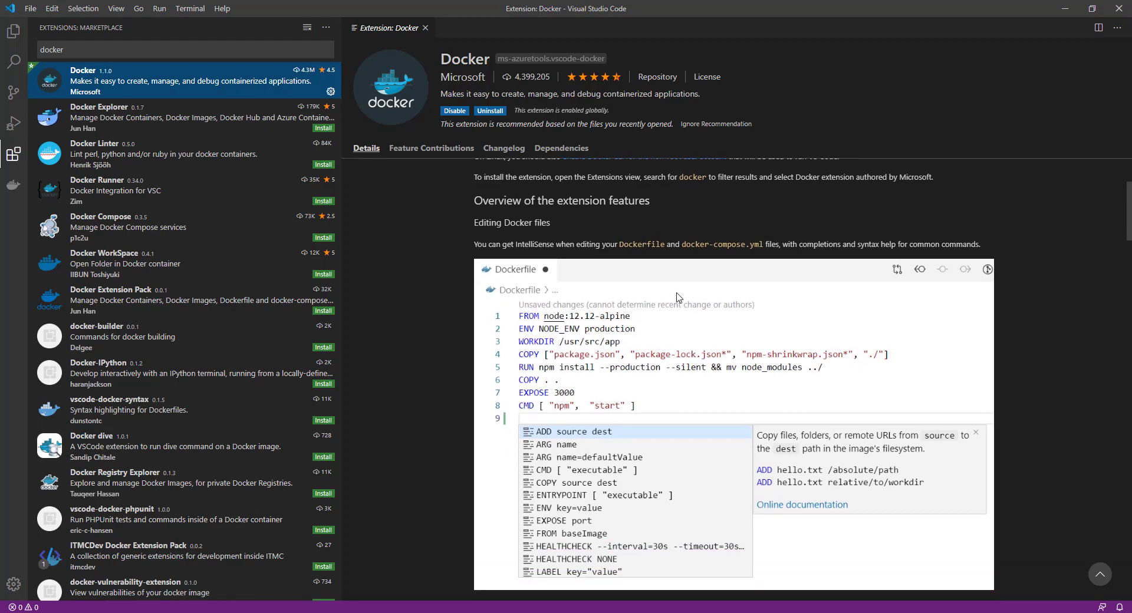
left_click(22, 176)
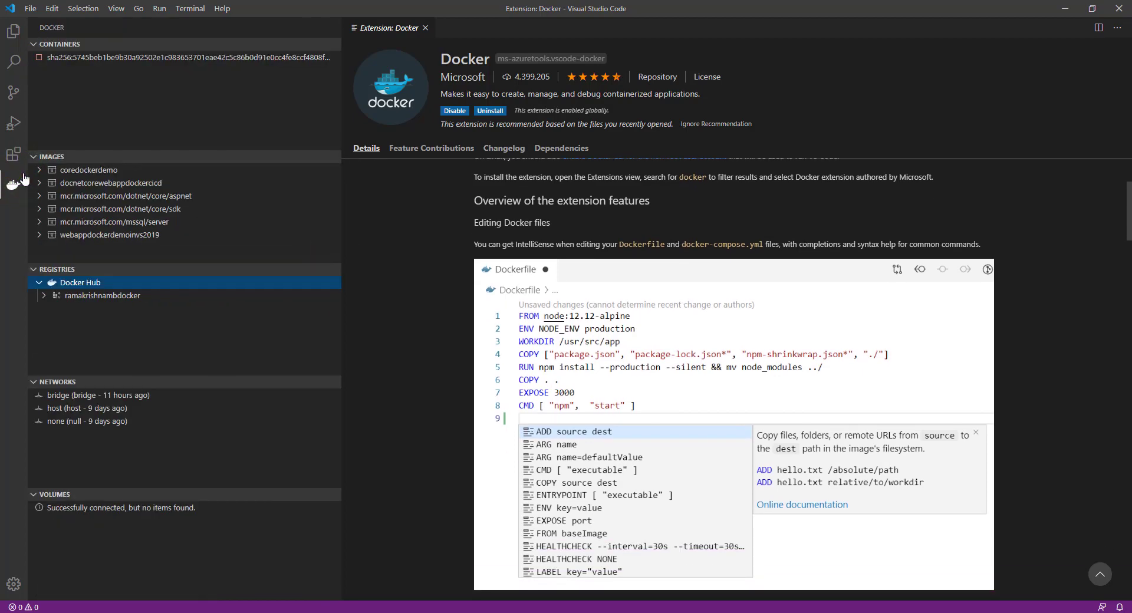
left_click(426, 27)
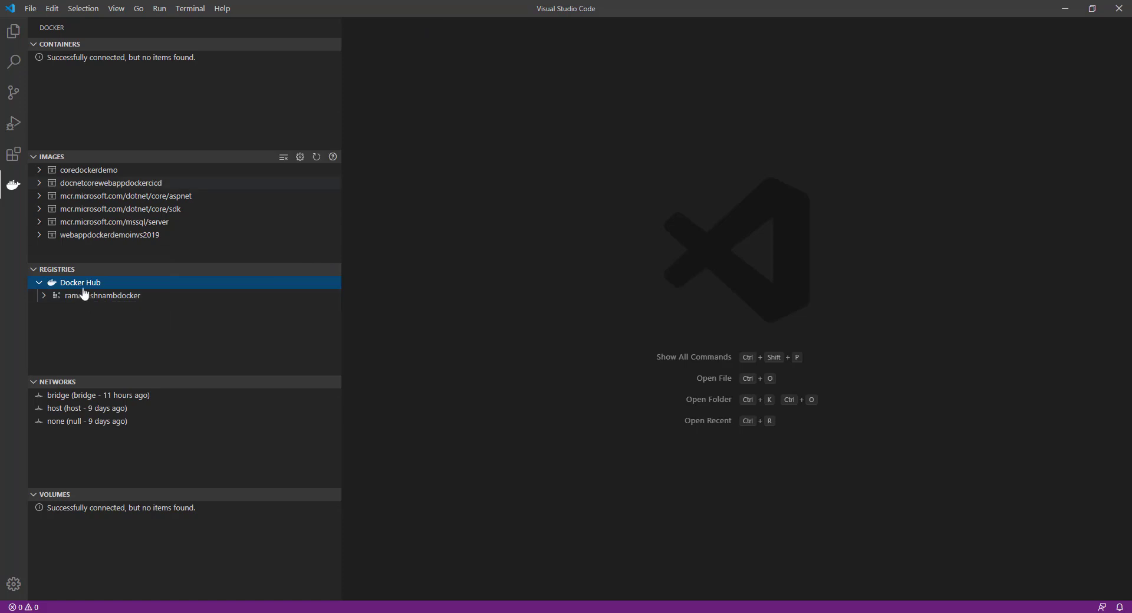
Step: Expand the coredockerdemo image to reveal its dev tag, then open a PowerShell terminal
left_click(38, 169)
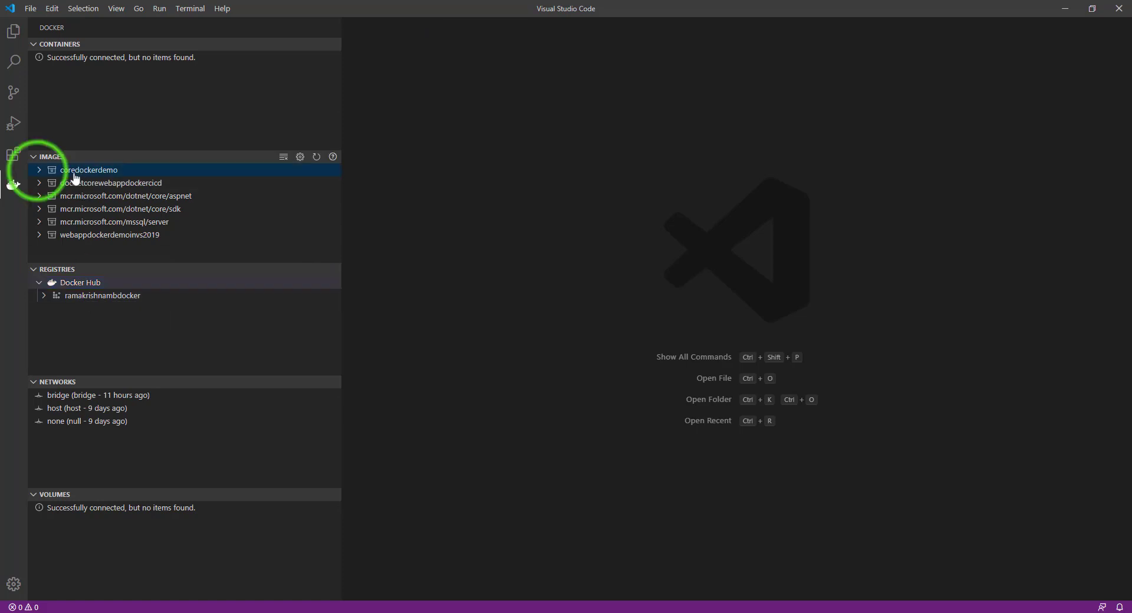
right_click(97, 186)
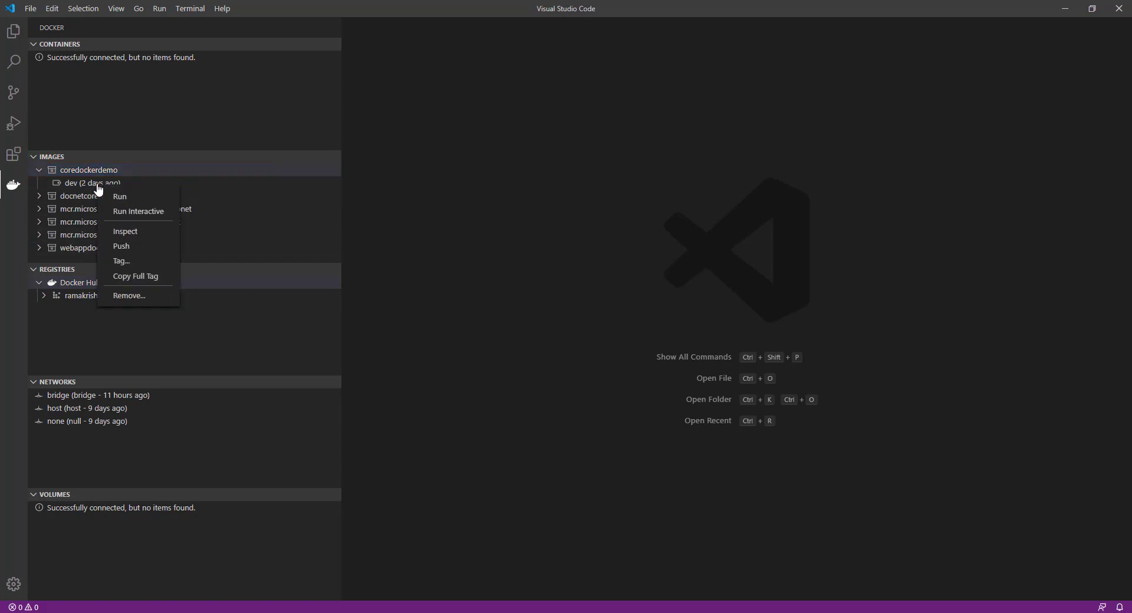
left_click(617, 349)
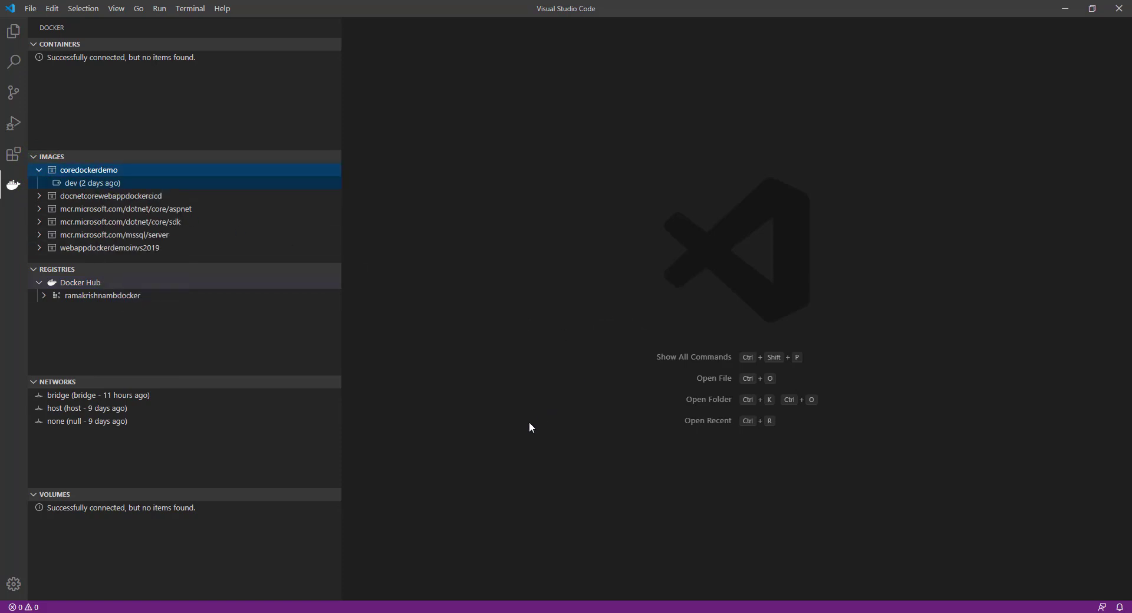
key("ctrl+grave")
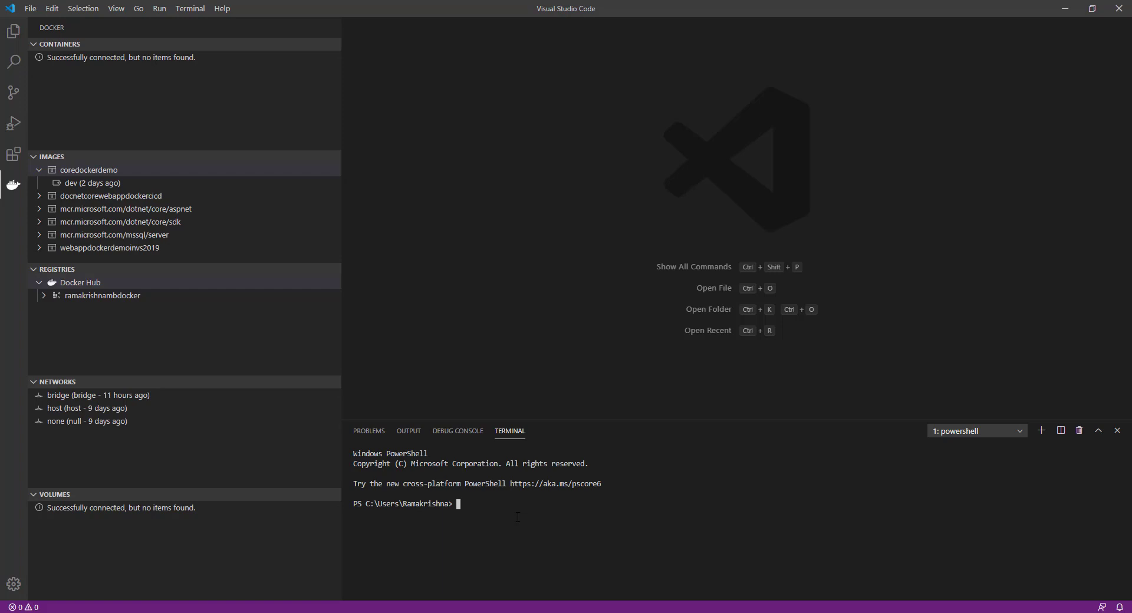
Step: Run 'docker images' and 'docker ps' in an enlarged terminal, then return to Visual Studio
type("docker images")
key("Return")
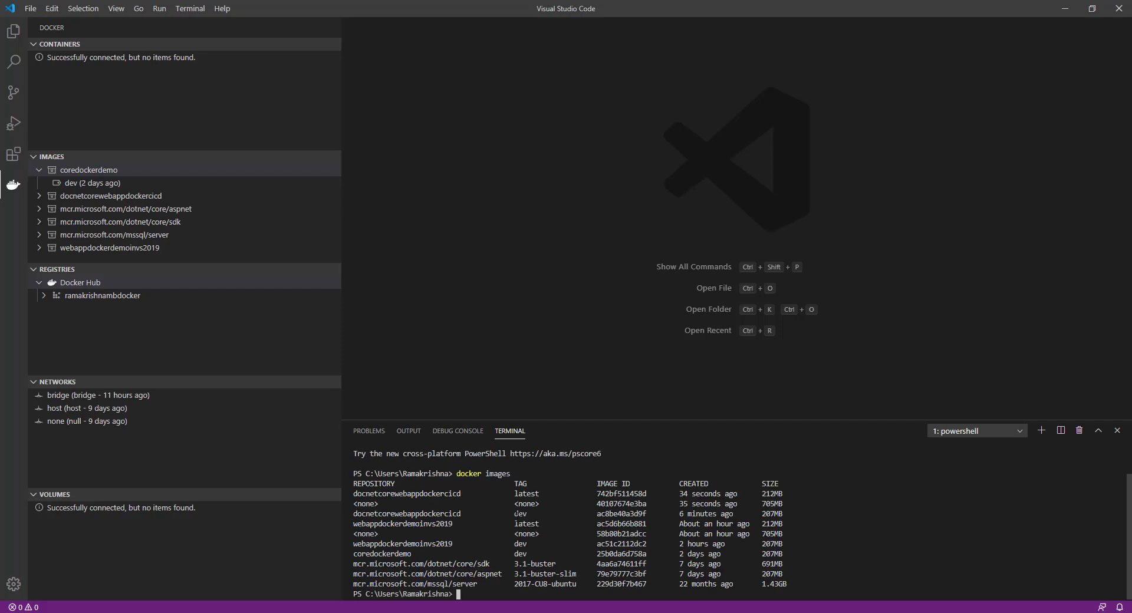
left_click_drag(554, 421, 579, 164)
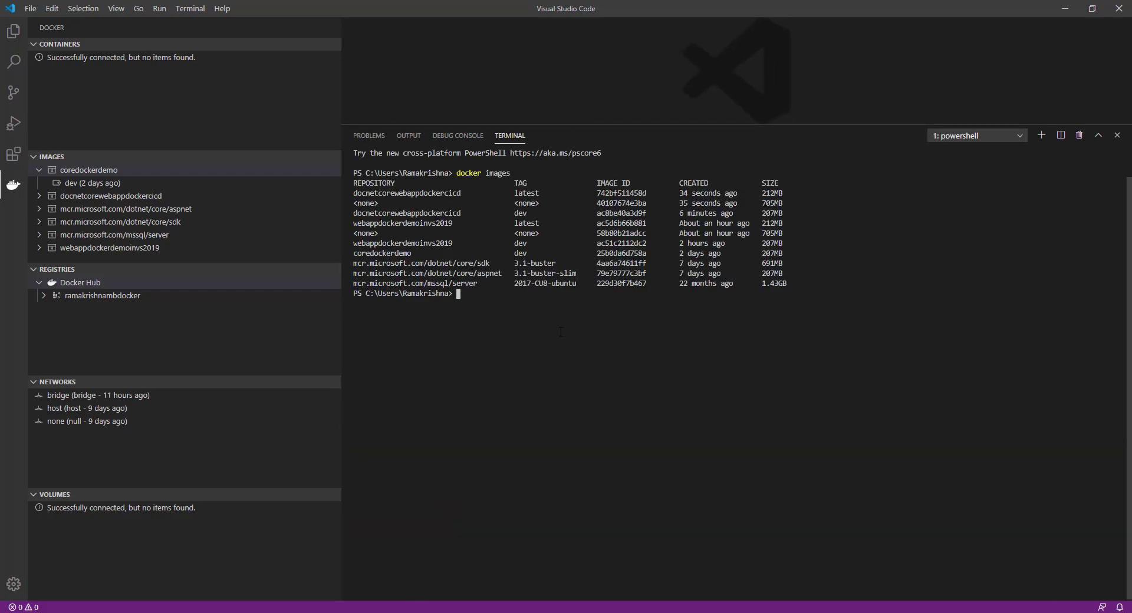
type("docker ps")
key("Return")
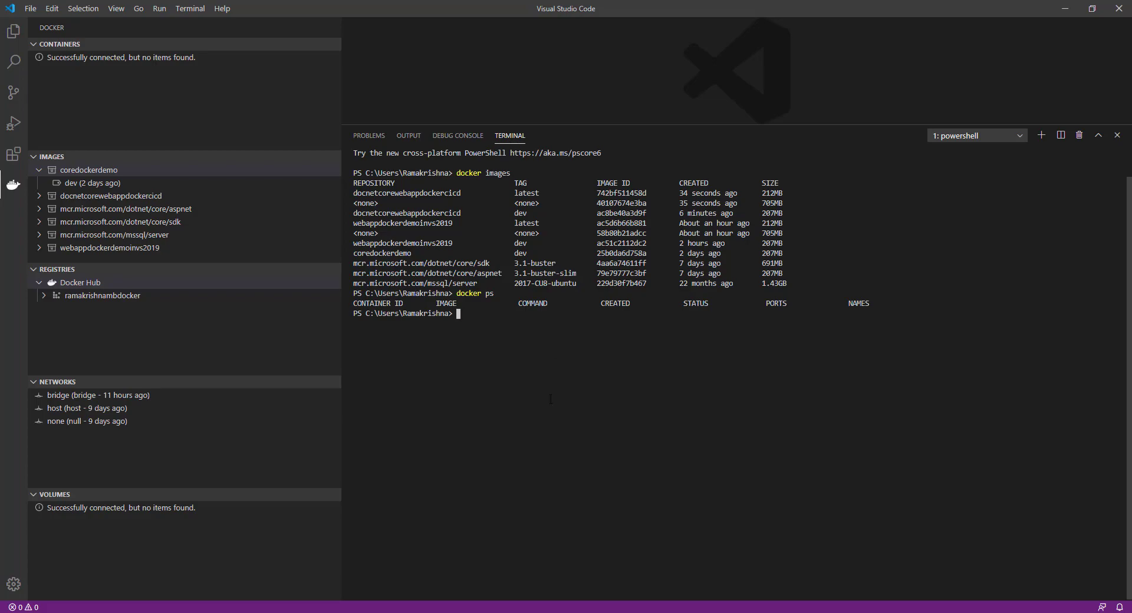
key("alt+Tab")
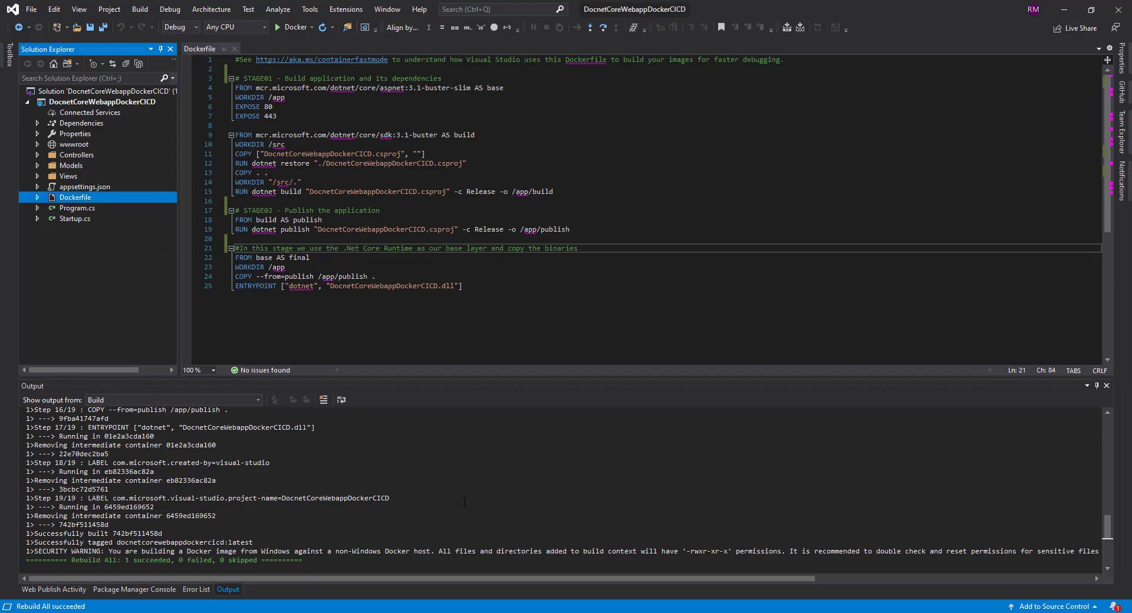
Step: Run the DocnetCoreWebappDockerCICD project in a Docker container with the toolbar Docker button
scroll(465, 501, "down", 3)
scroll(464, 502, "up", 3)
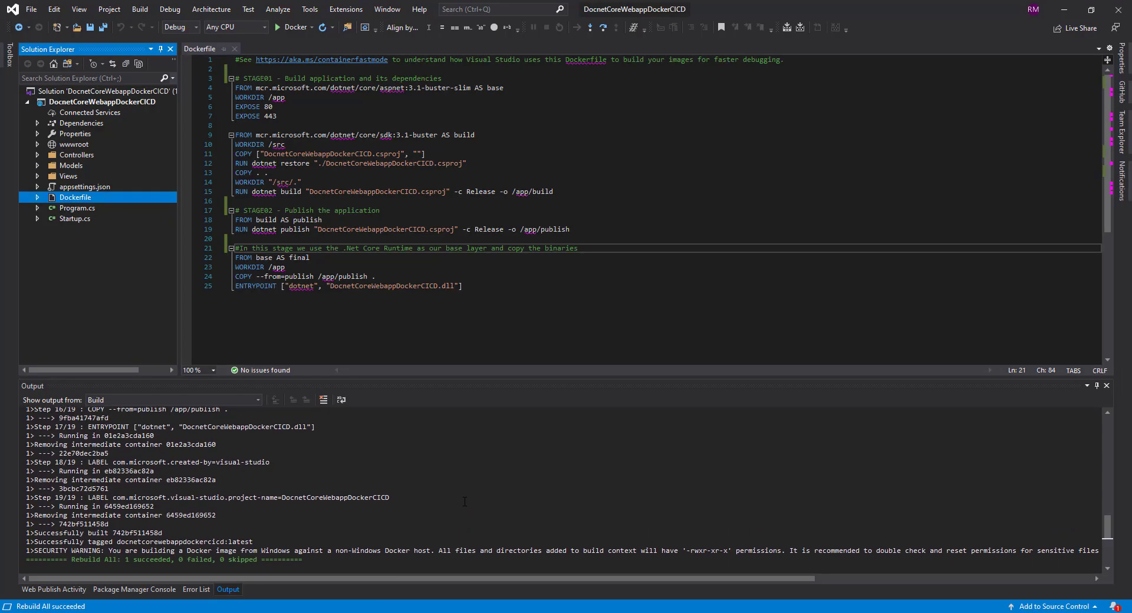
left_click(292, 30)
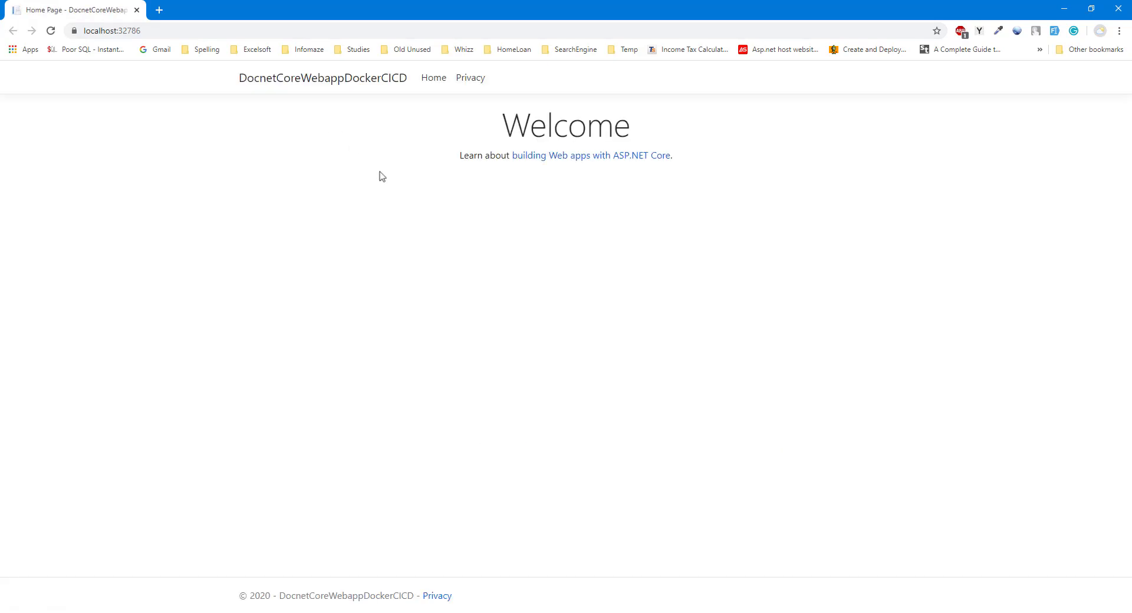
Step: Rerun 'docker ps' in VS Code and highlight the running docnetcorewebappdockercicd:dev image
left_click(818, 612)
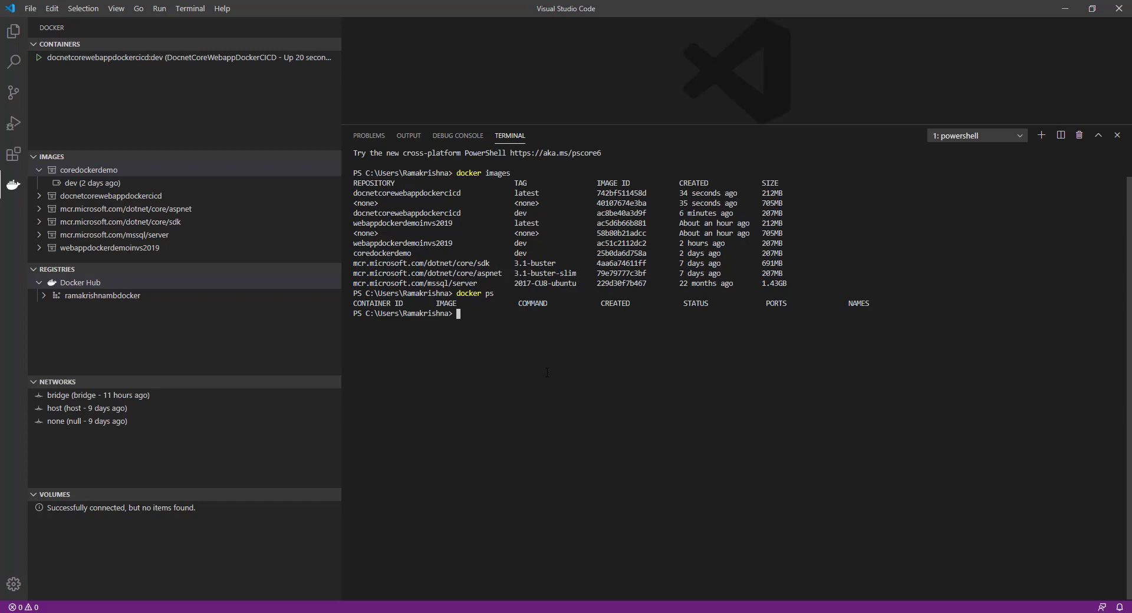
key("Up")
key("Return")
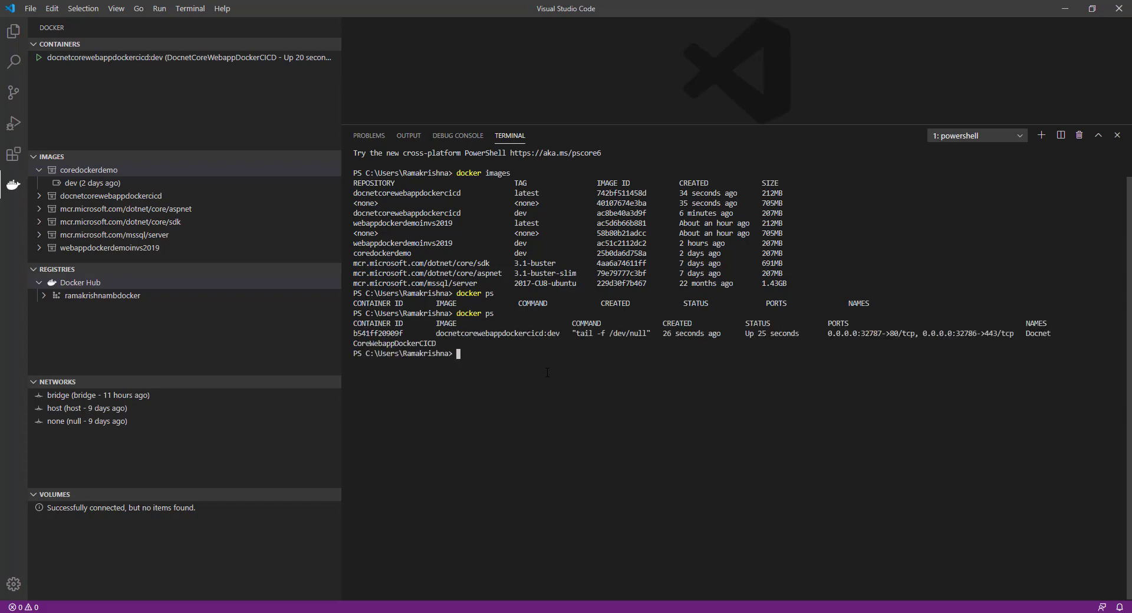
double_click(489, 334)
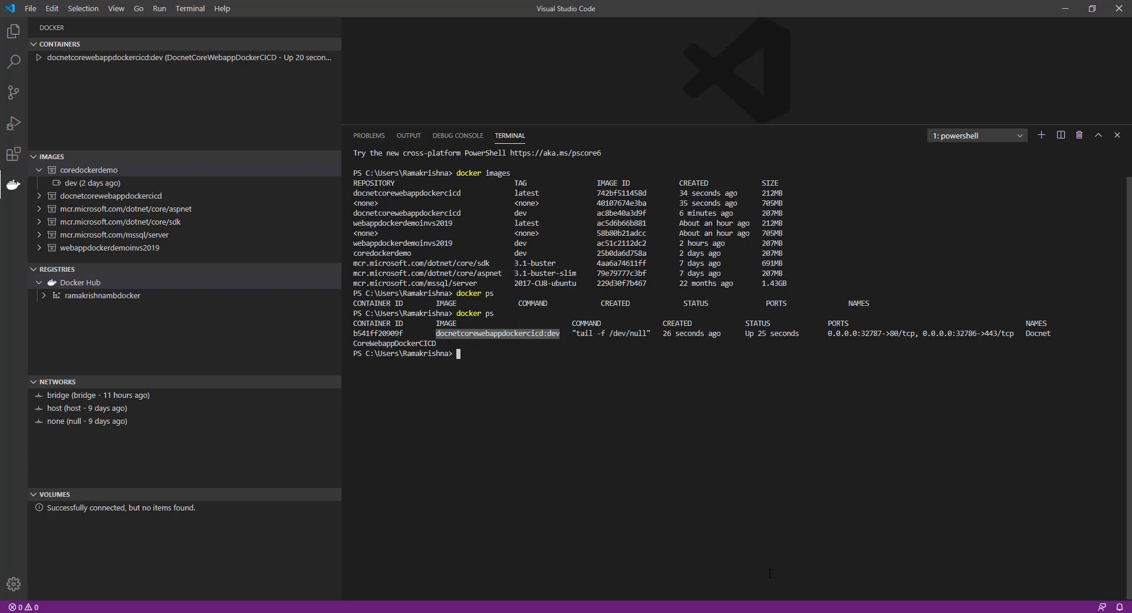
Step: Close the browser showing the app and stop debugging in Visual Studio
key("alt+Tab")
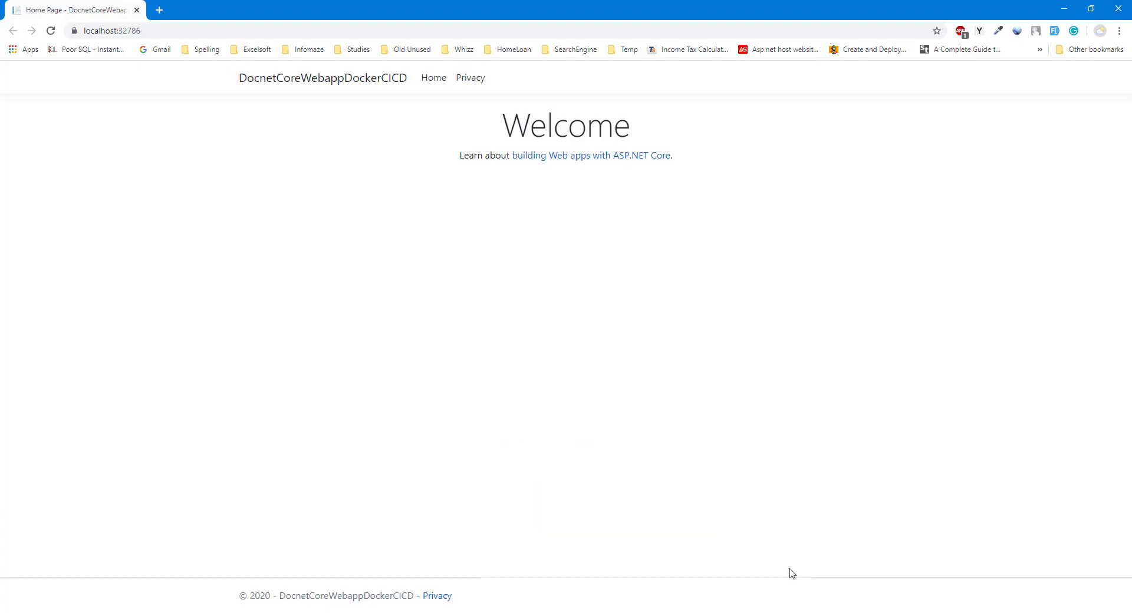
left_click(1116, 9)
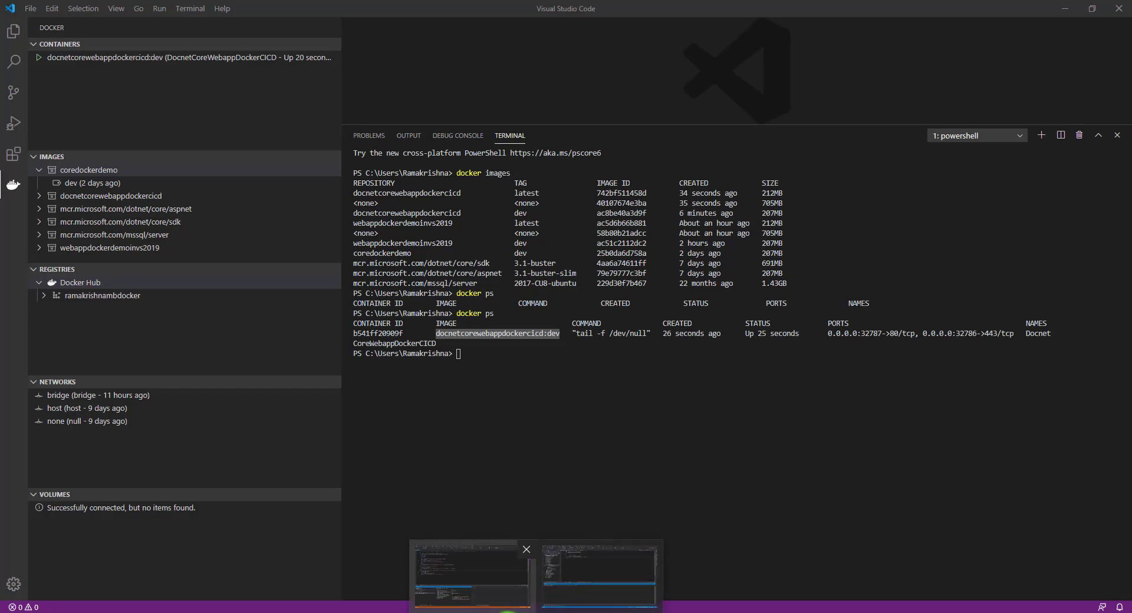
left_click(507, 609)
left_click(553, 27)
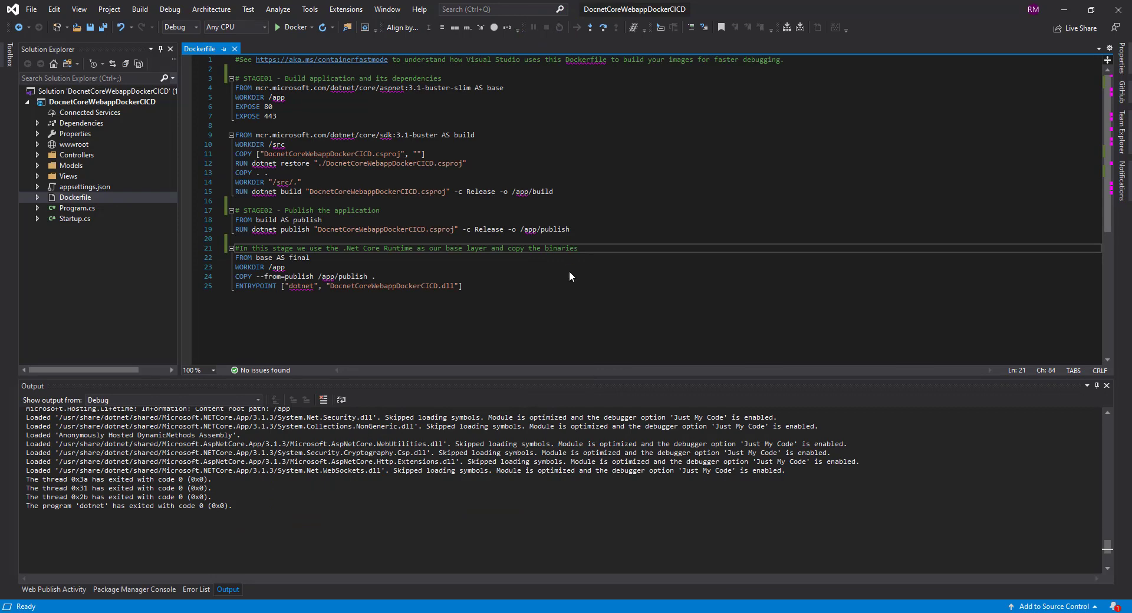
Step: Add the solution to Git source control from the File menu
right_click(120, 102)
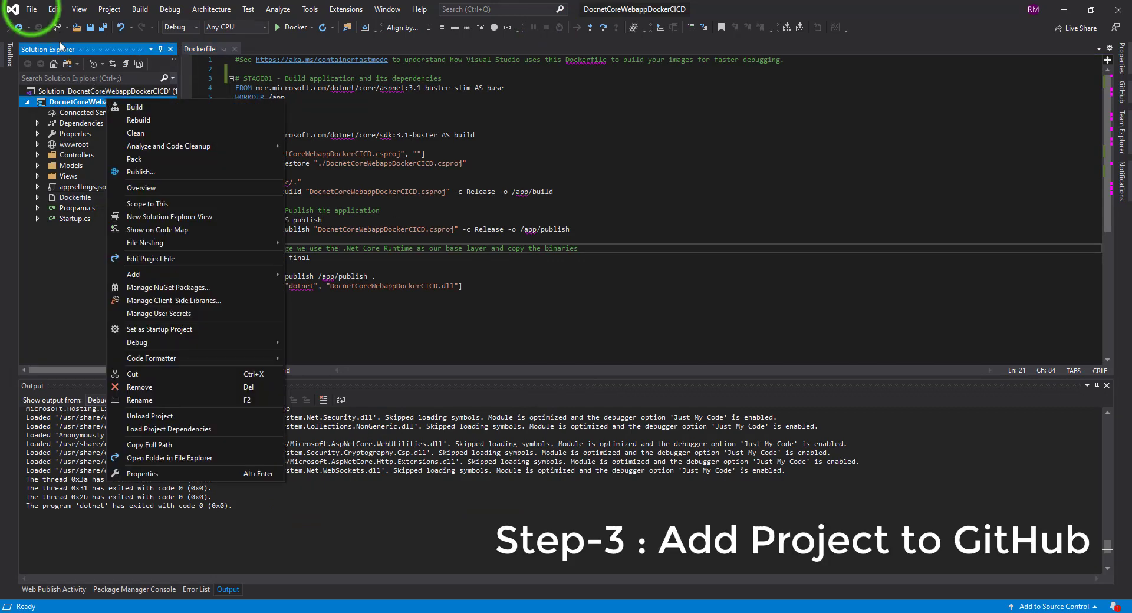
left_click(31, 9)
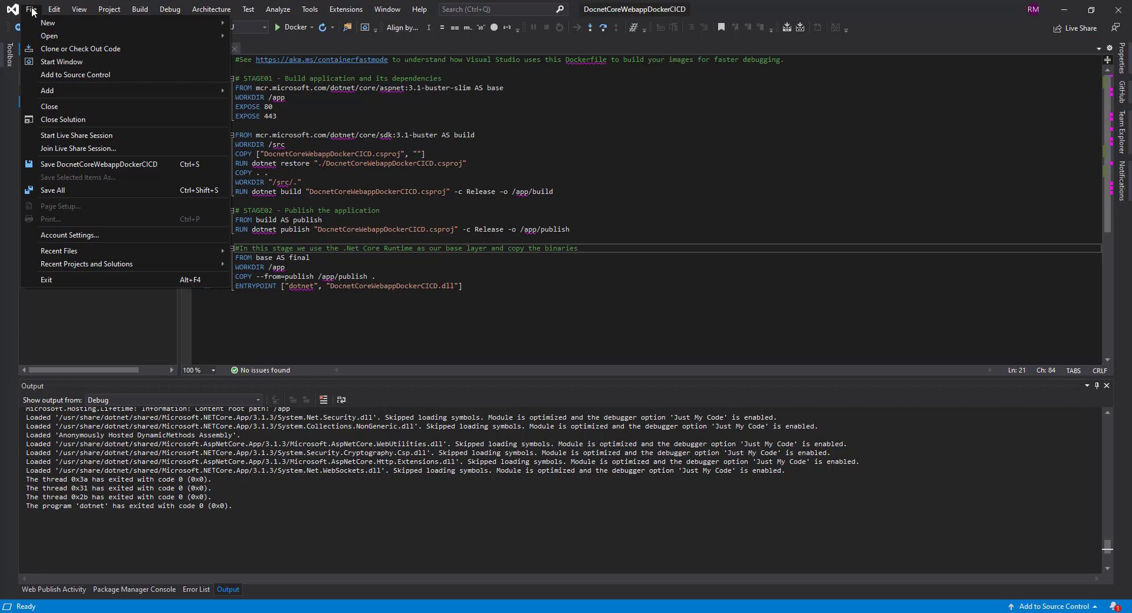
left_click(57, 74)
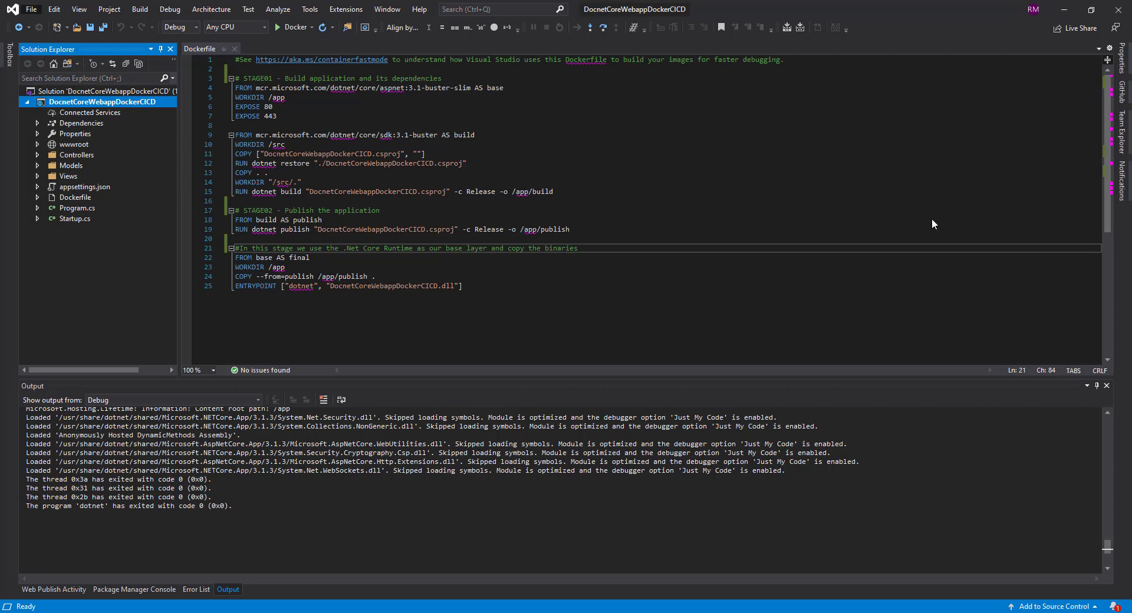
Step: Publish the repository to GitHub as DocnetCoreWebappDockerCICD and return to Team Explorer Home
left_click(1122, 132)
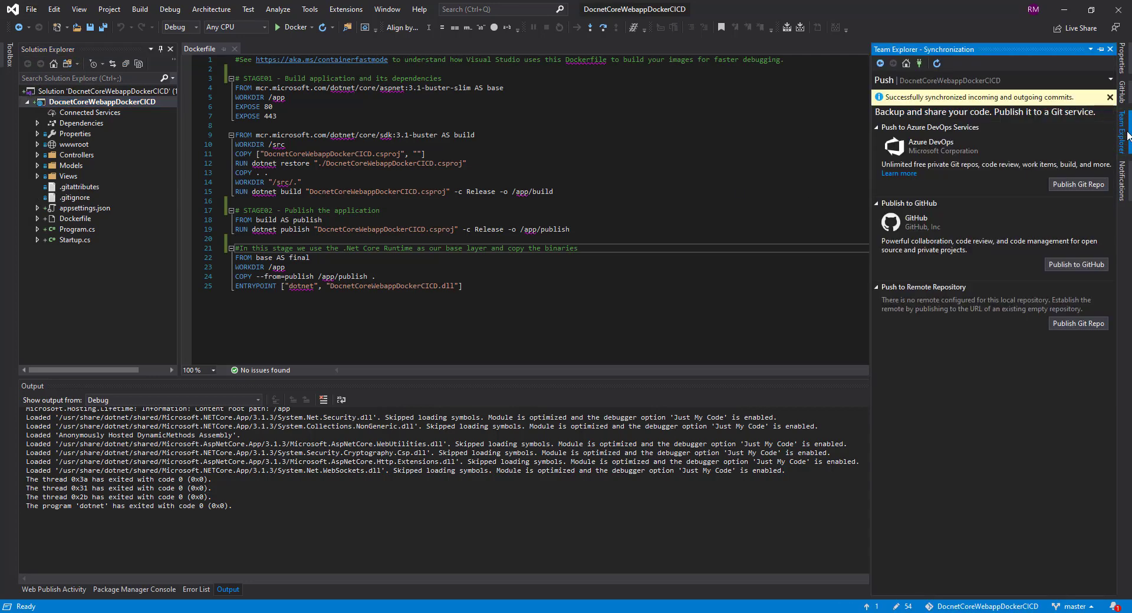
left_click(1069, 265)
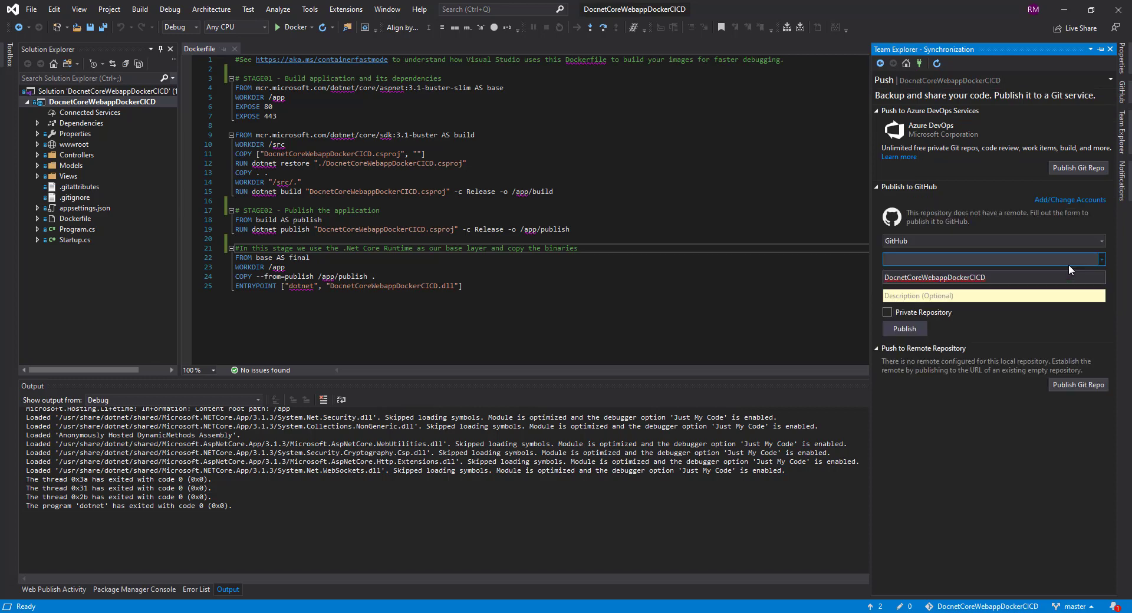
left_click(908, 330)
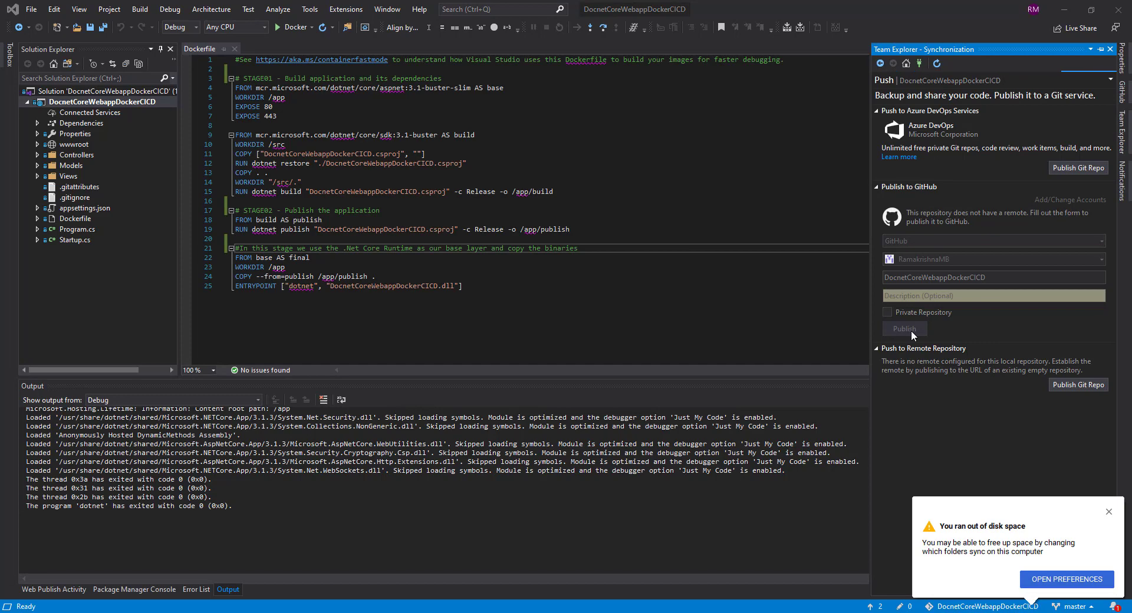
left_click(1107, 510)
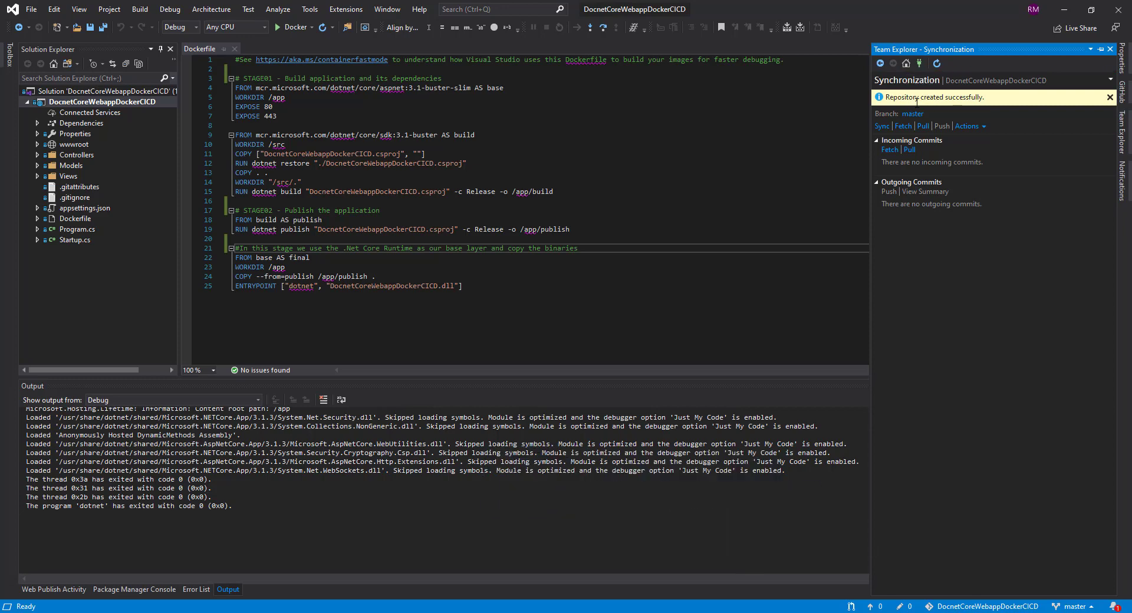
left_click(906, 64)
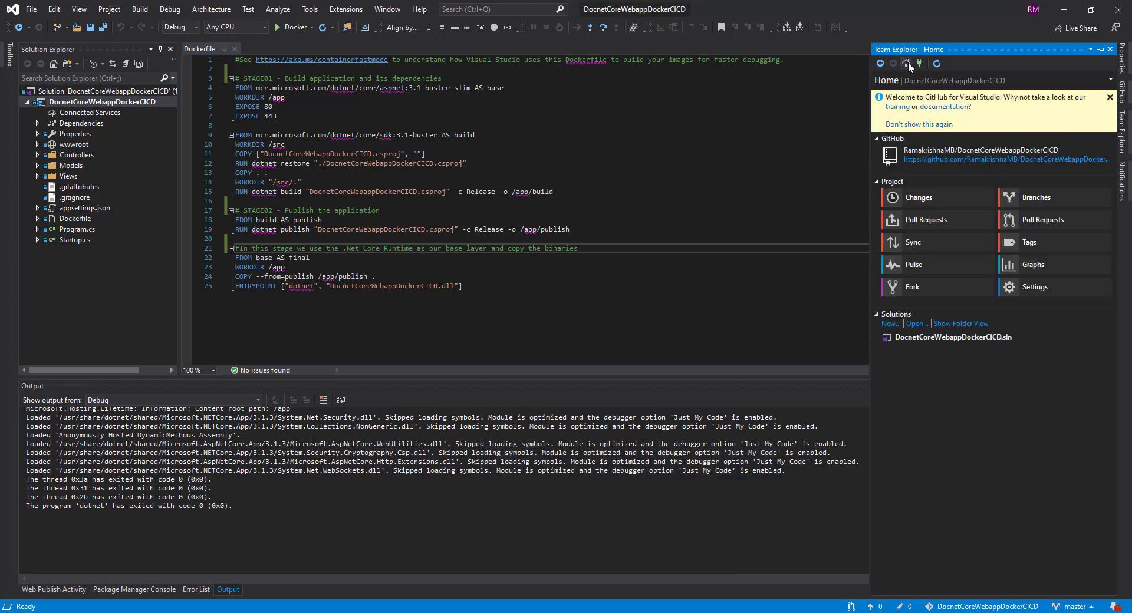
Step: Open the published GitHub repository and look over its project files and Dockerfile
left_click(948, 159)
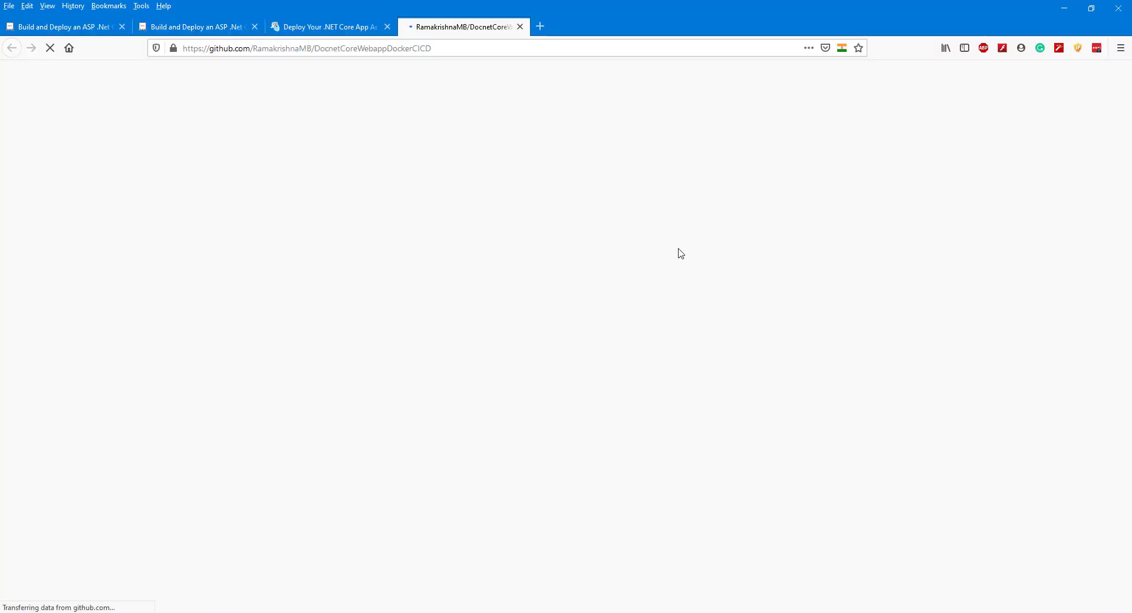
scroll(681, 253, "down", 3)
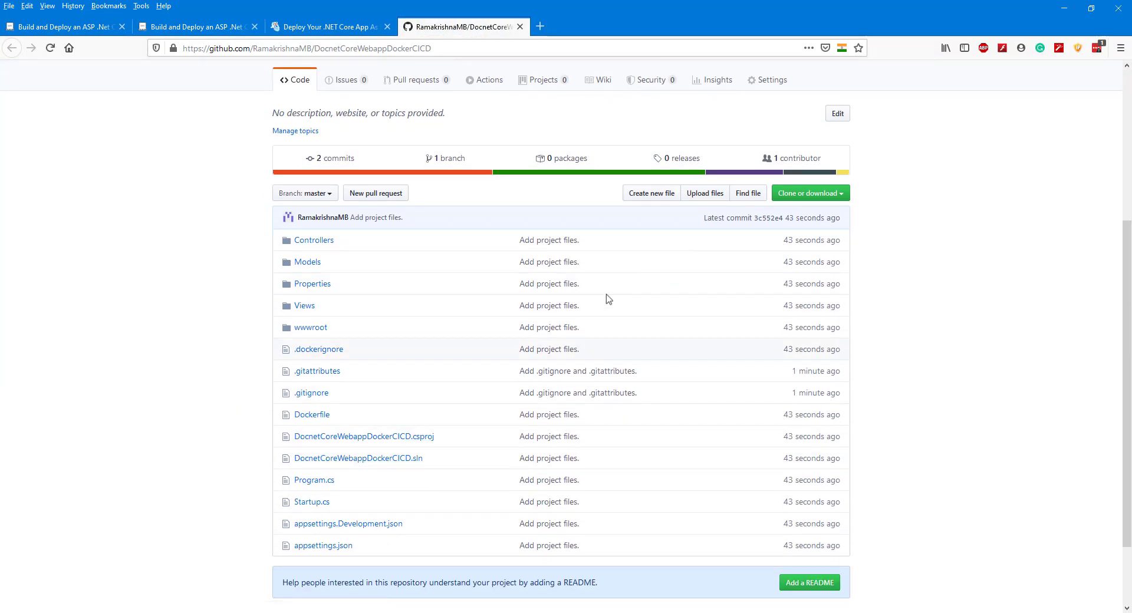
scroll(452, 396, "up", 4)
scroll(452, 396, "down", 5)
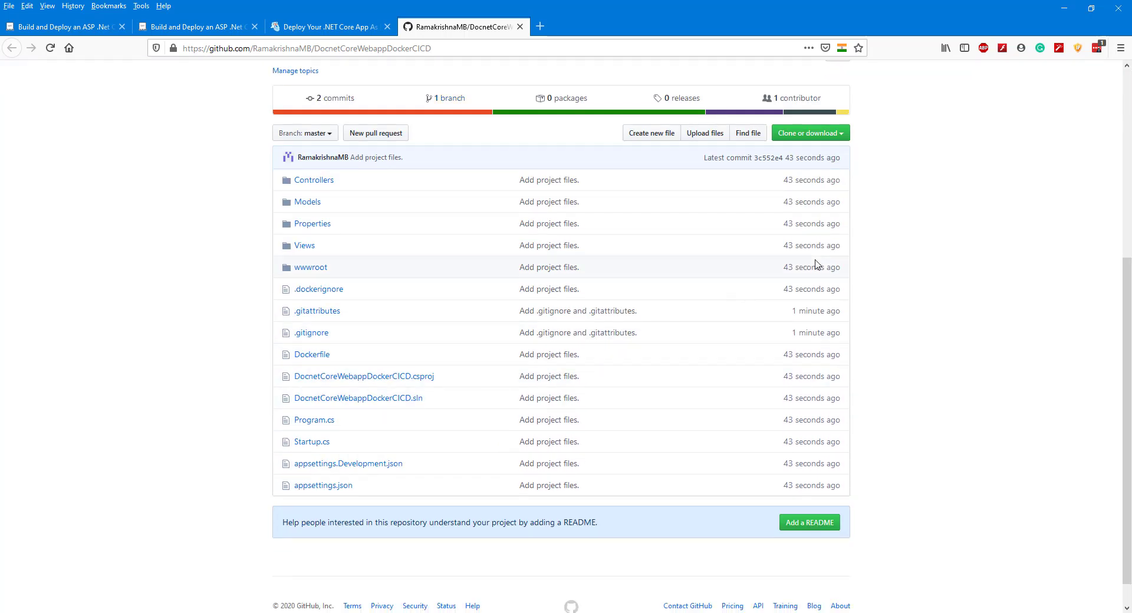
mouse_move(819, 372)
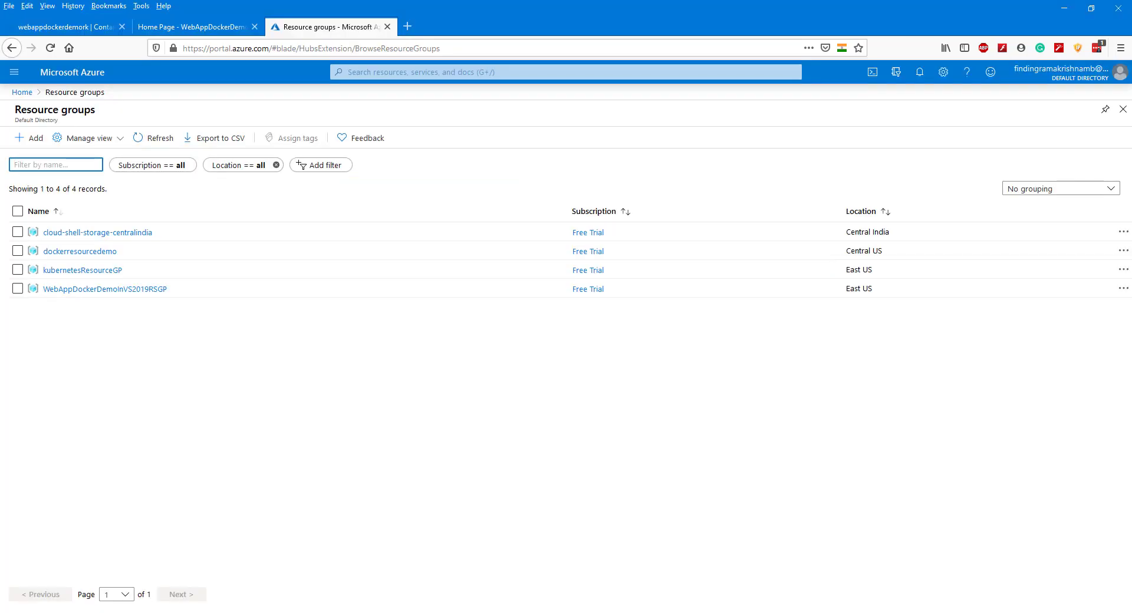
Step: From the portal home, add resource group DockerDemoinDotcoreResource in (US) East US, validate and create it
left_click(61, 71)
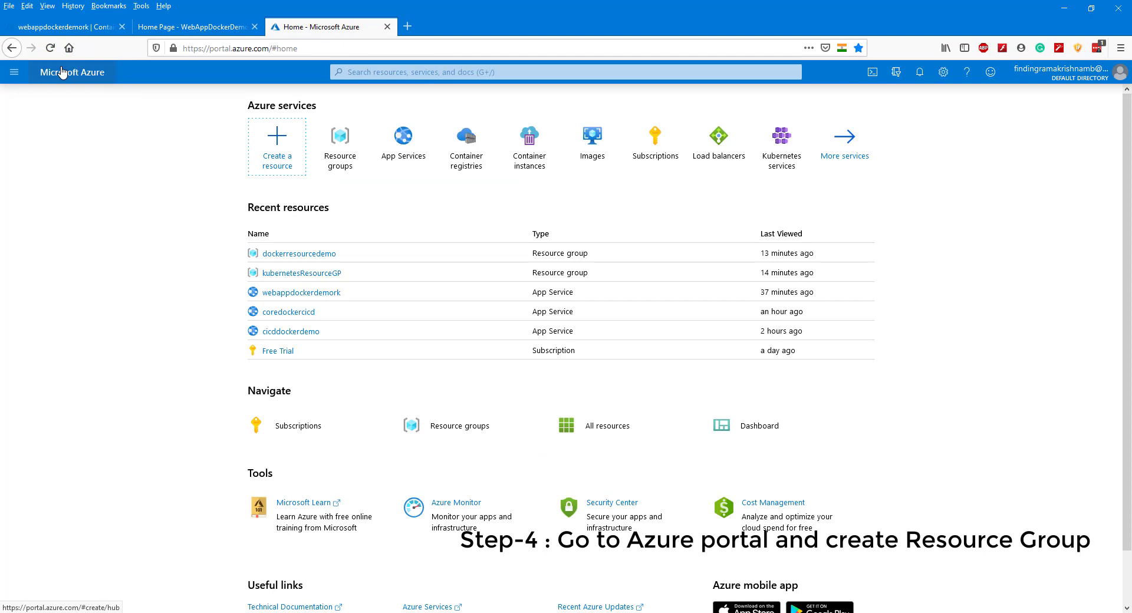
left_click(354, 146)
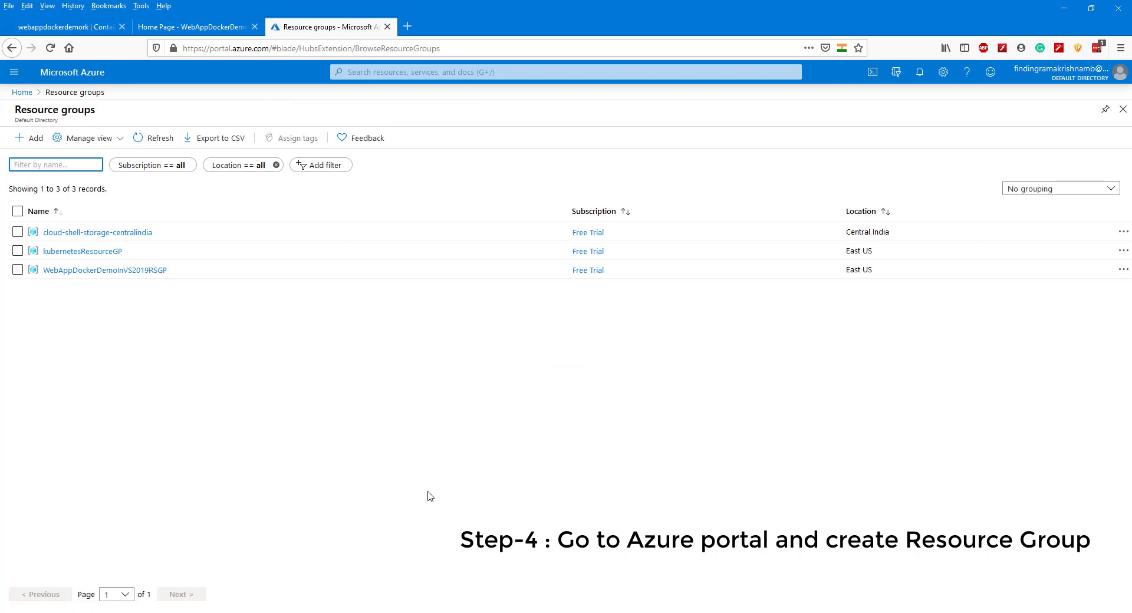
left_click(36, 139)
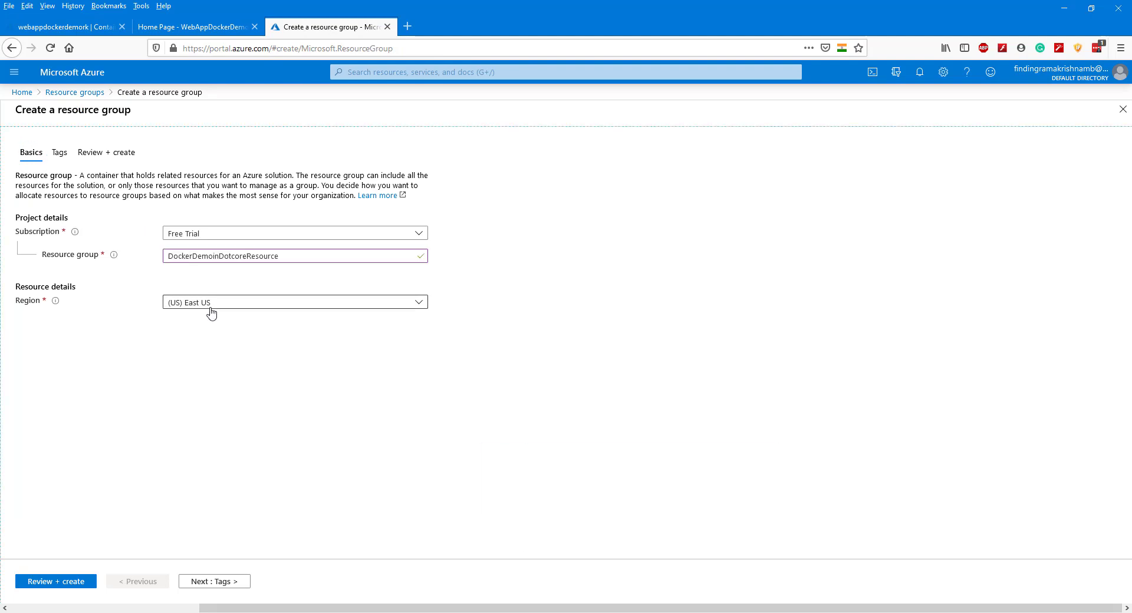
left_click(52, 583)
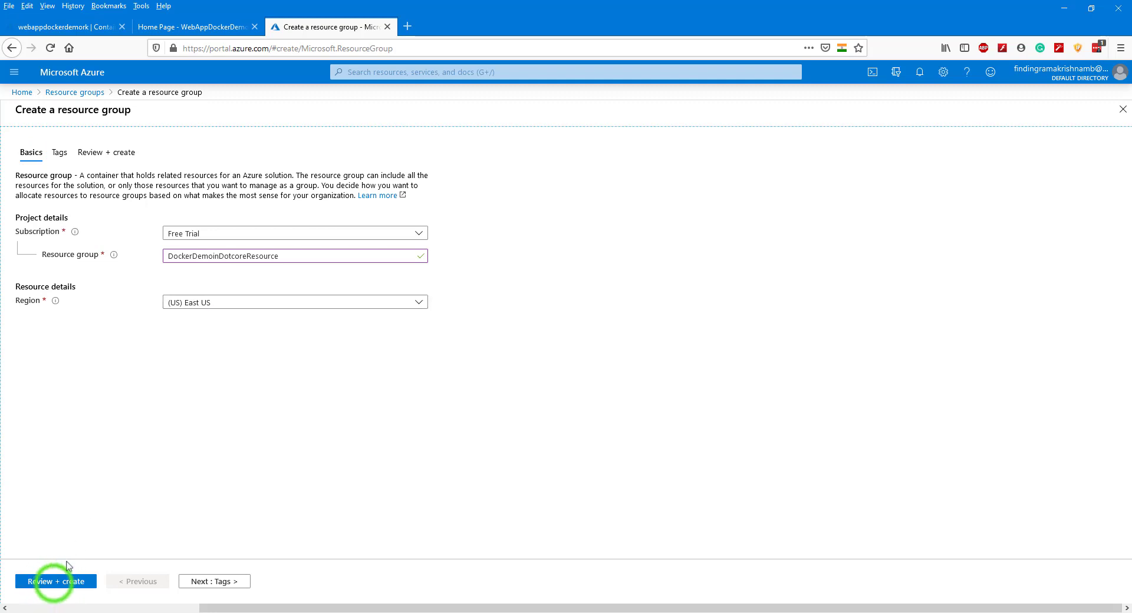
left_click(39, 582)
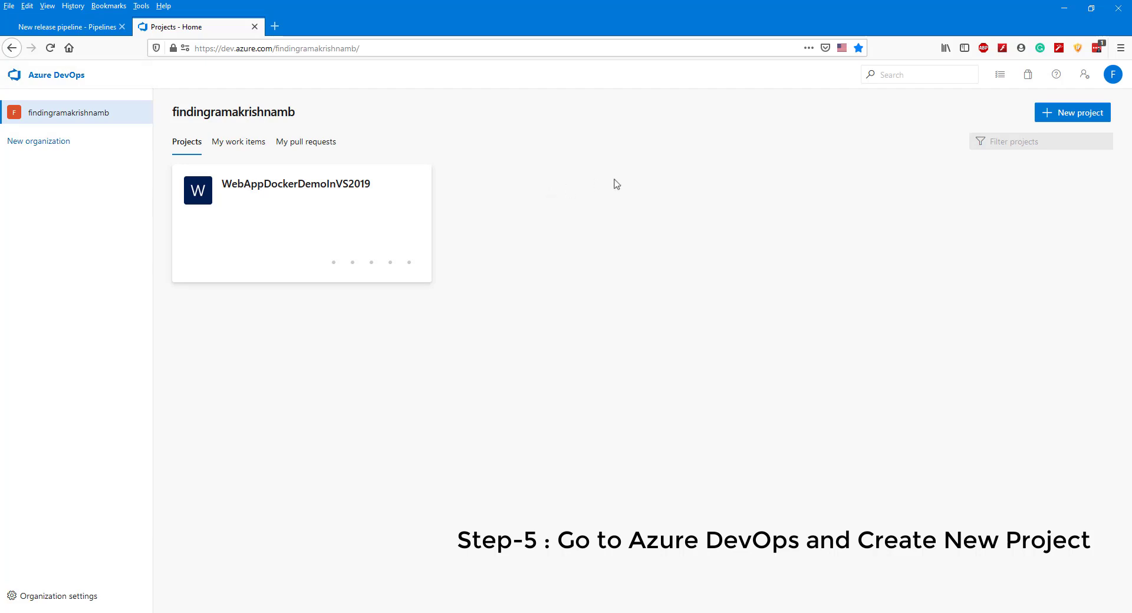
Step: Create the public Azure DevOps project DocnetCoreWebappDockerCICD
left_click(1067, 111)
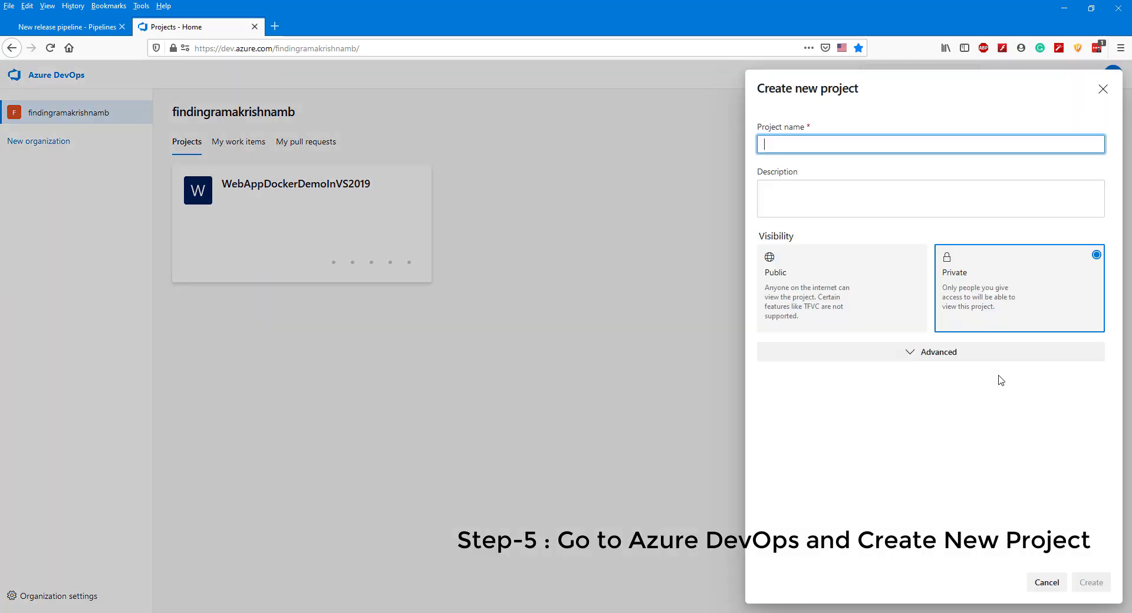
left_click(809, 143)
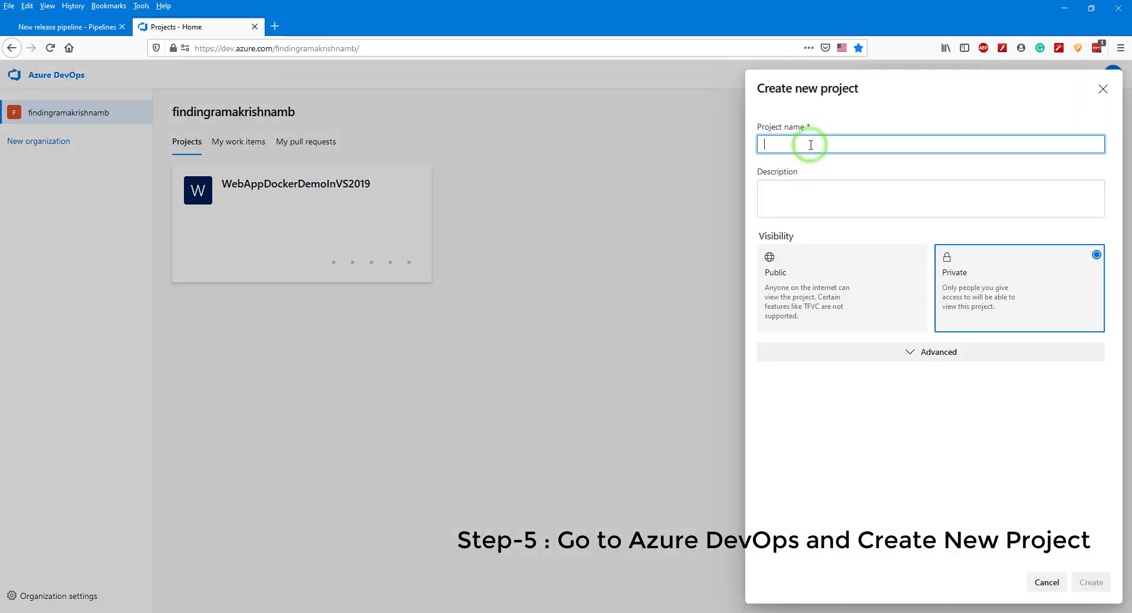
type("DocnetCoreWebappDockerCICD")
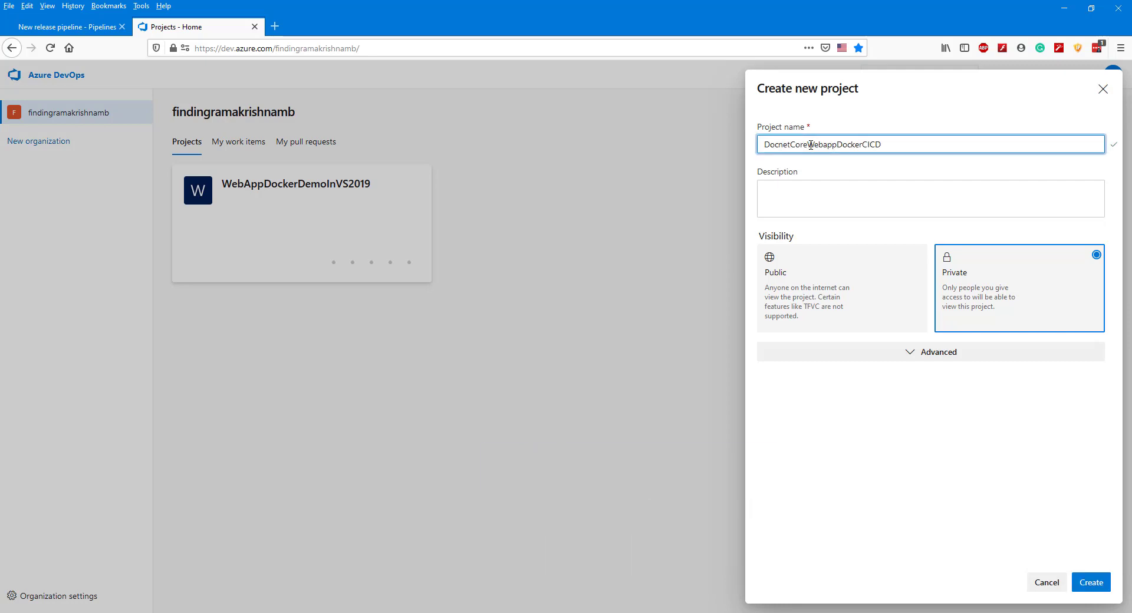
left_click(849, 300)
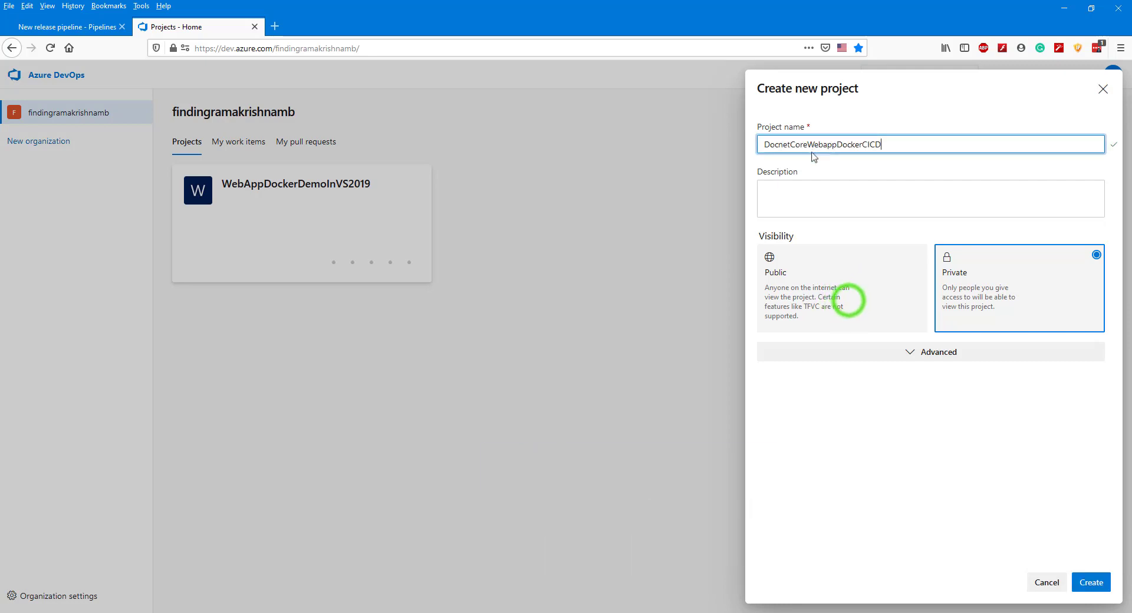
left_click(1096, 584)
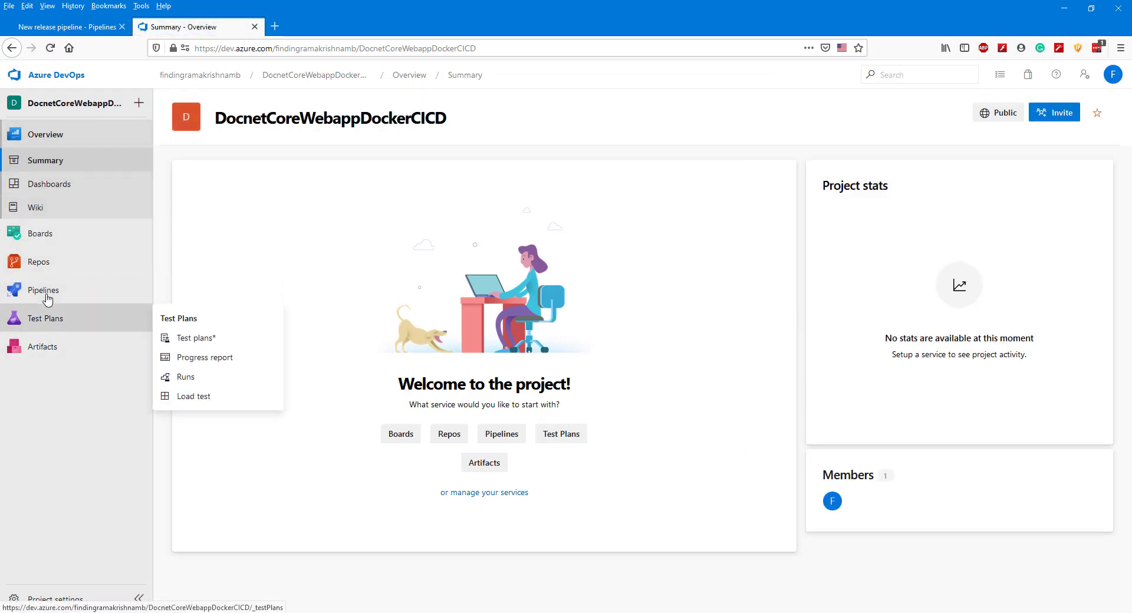
mouse_move(47, 300)
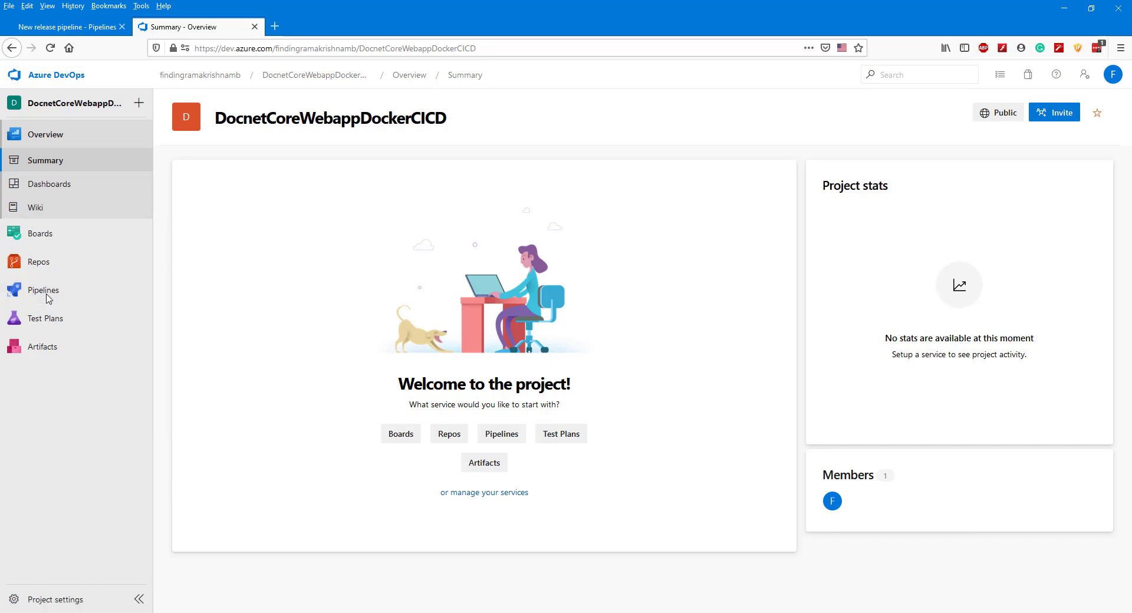
left_click(48, 586)
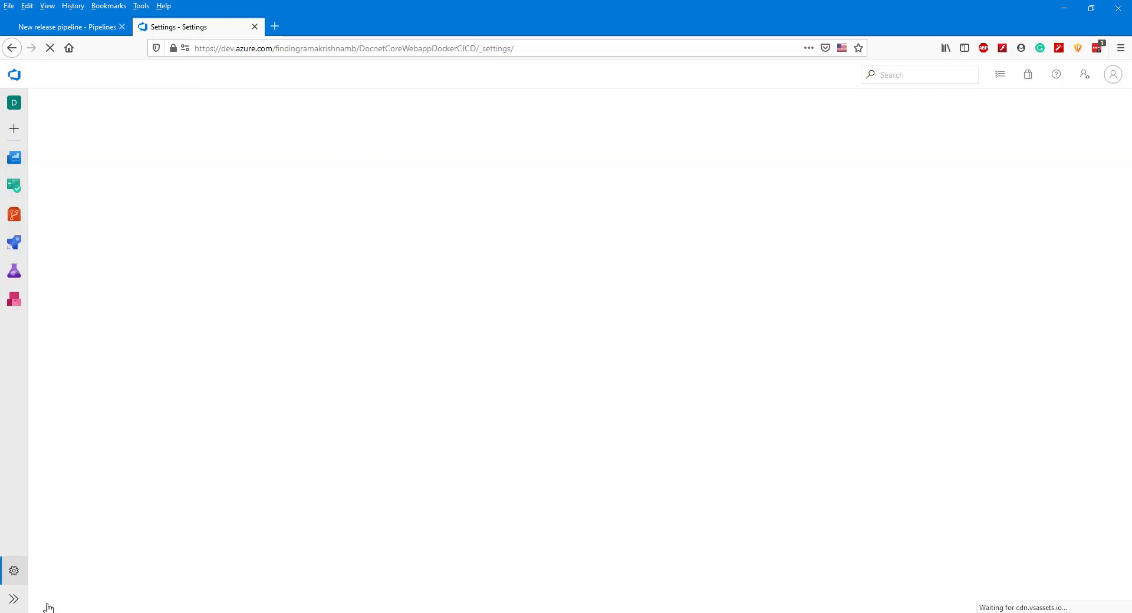
Step: Add a Docker Hub registry connection named DockerRegistryRK with the Docker account credentials, verified and saved
scroll(55, 604, "down", 3)
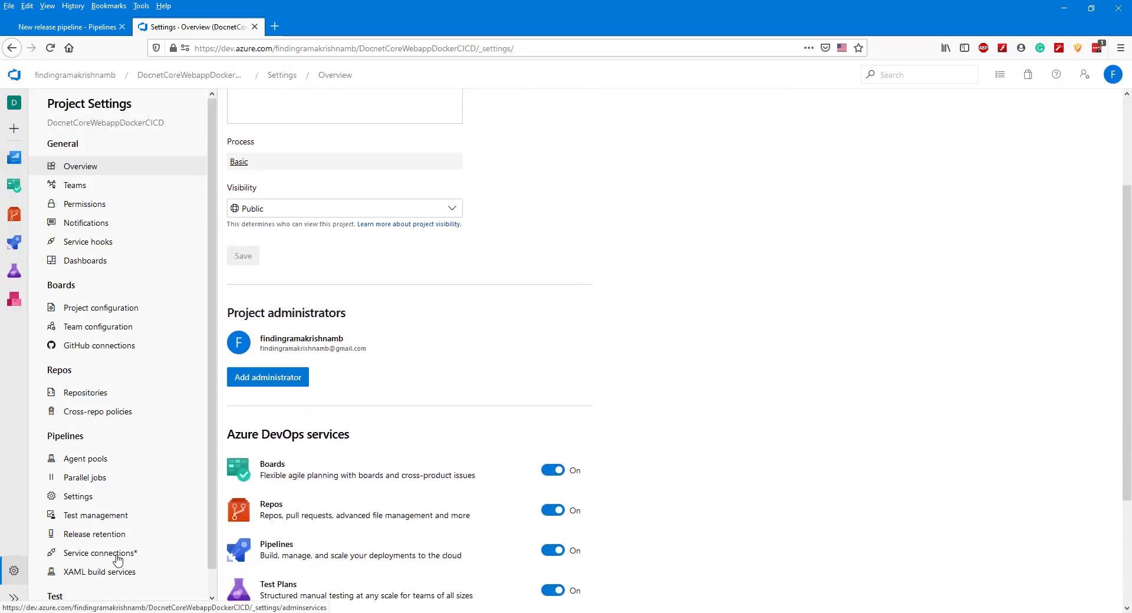
left_click(117, 554)
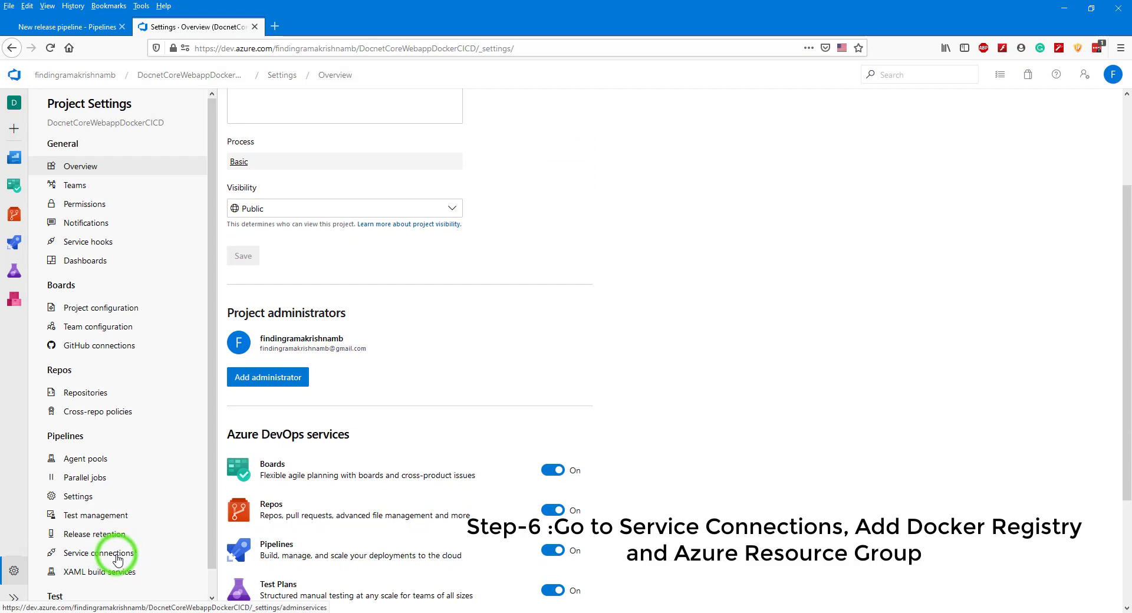
left_click(676, 286)
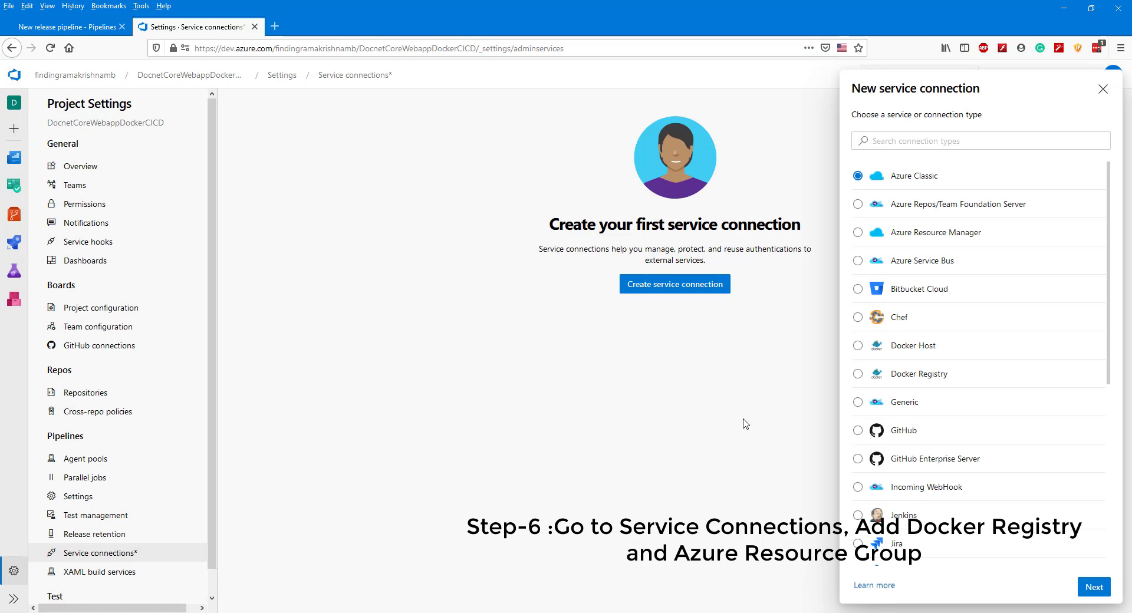
left_click(857, 374)
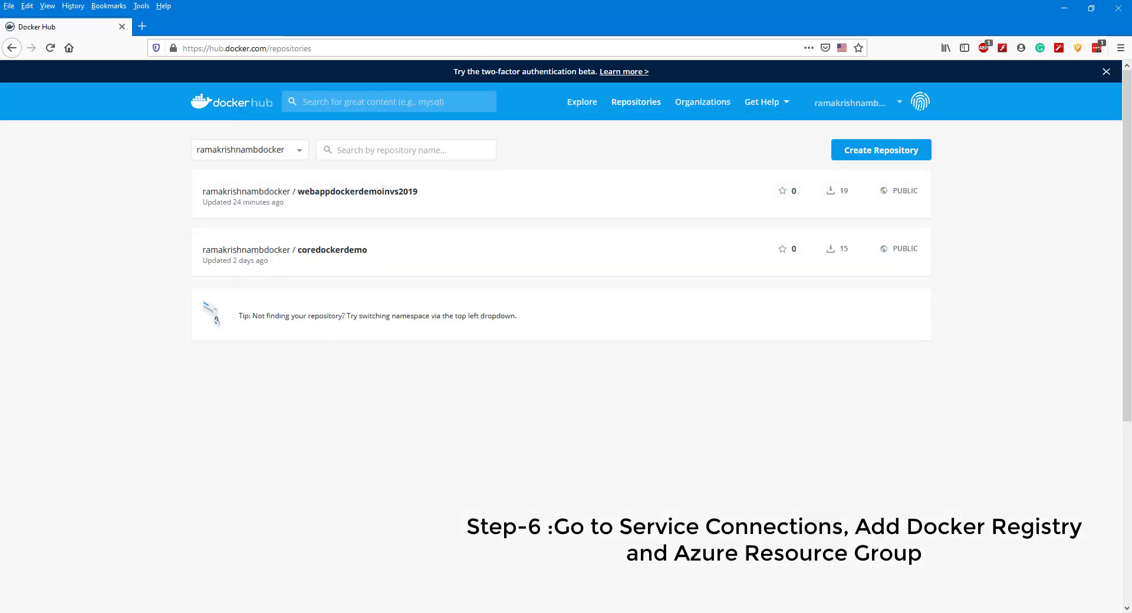
left_click(639, 110)
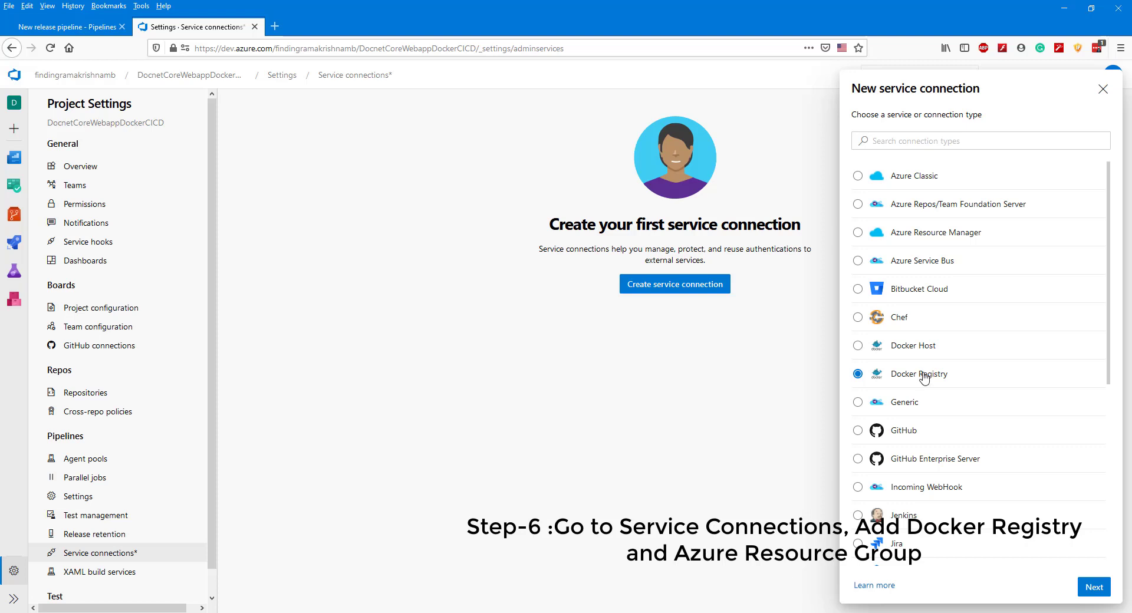
left_click(1094, 586)
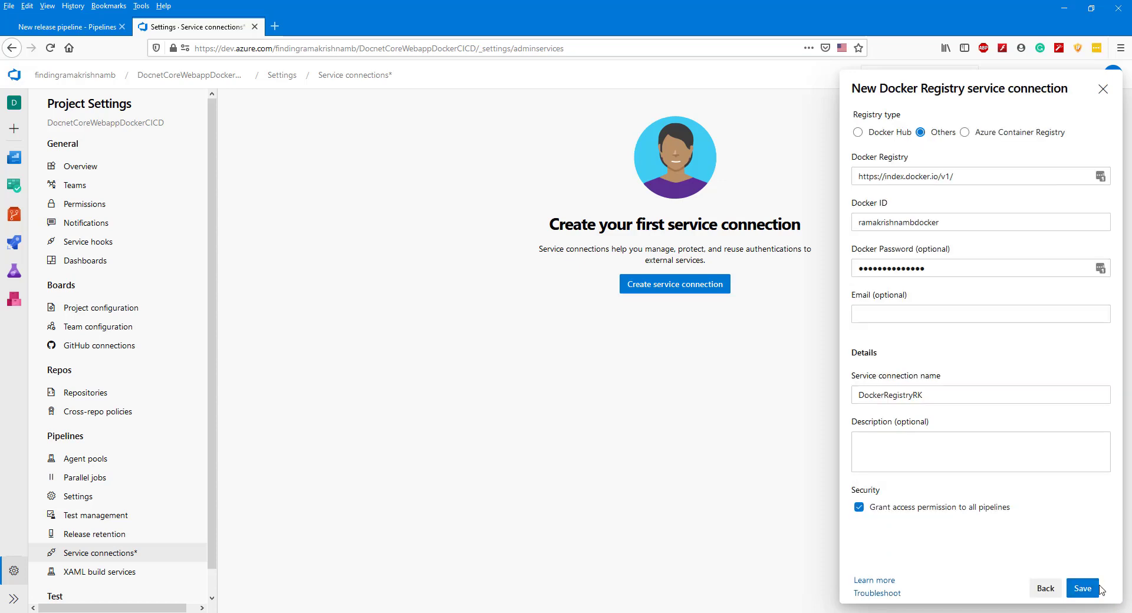
left_click(857, 132)
left_click(907, 223)
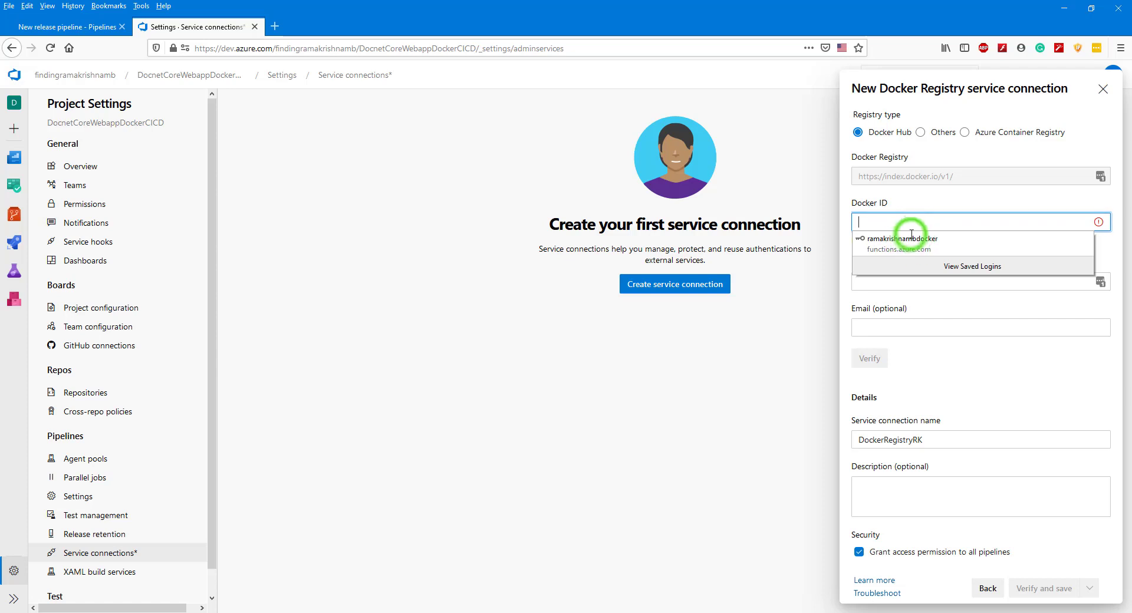
left_click(905, 242)
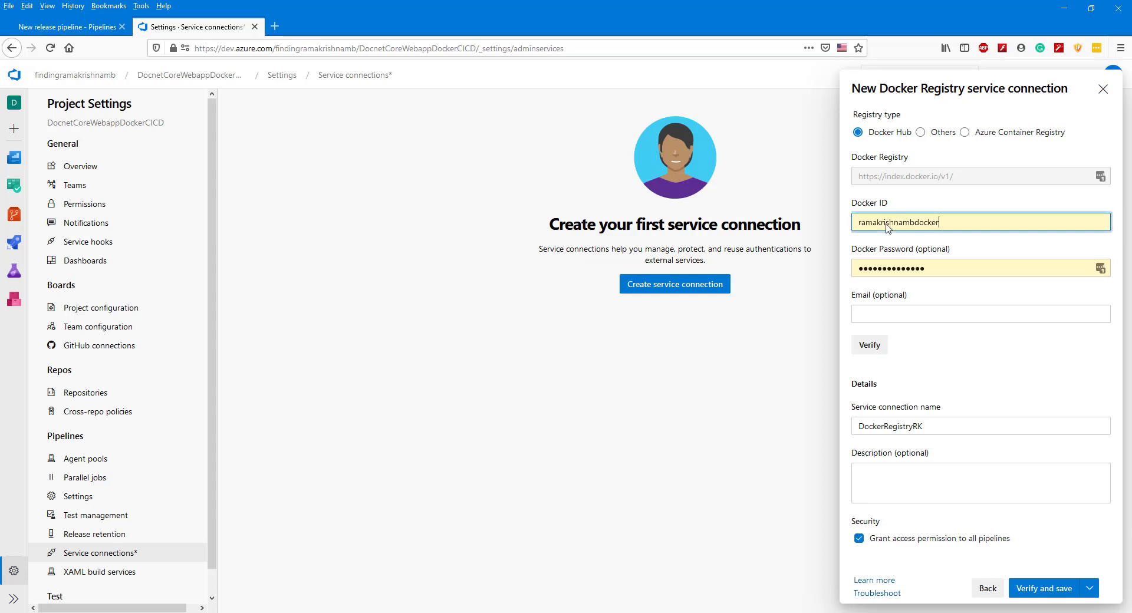
left_click(942, 428)
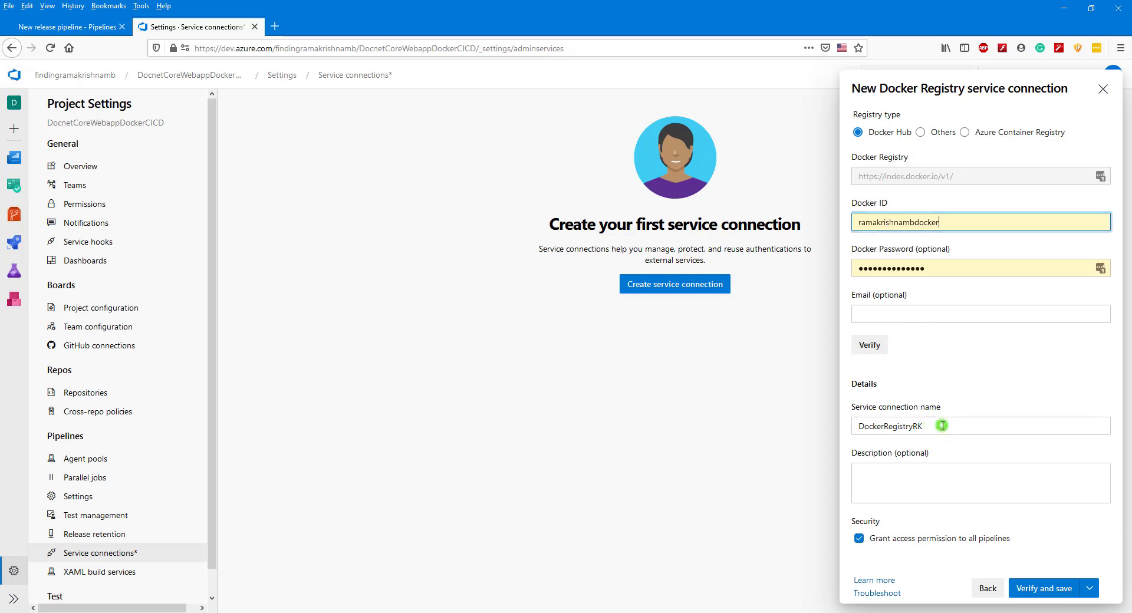
left_click(1029, 589)
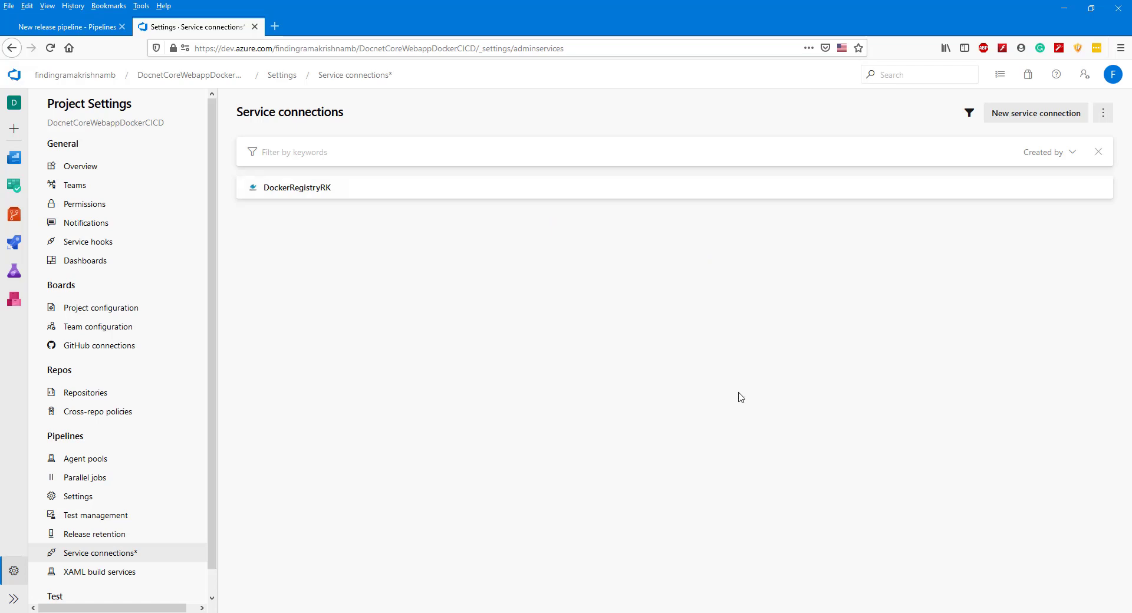
Step: Start a new service connection and look up the WebAppDockerDemoInVS2019RSGP resource group in the Azure portal
left_click(1012, 115)
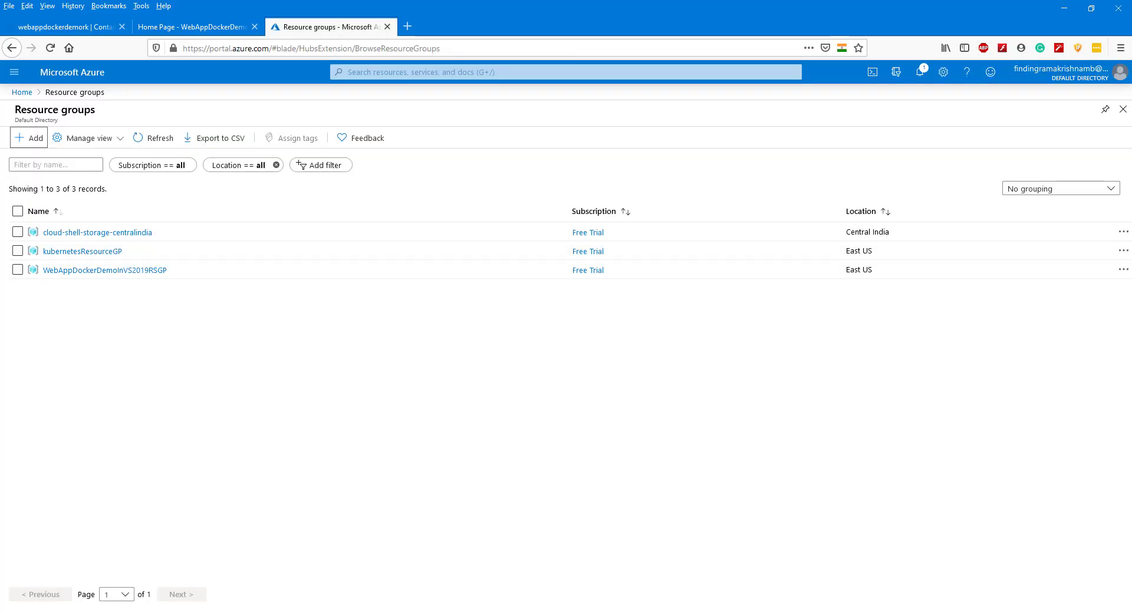
left_click(76, 71)
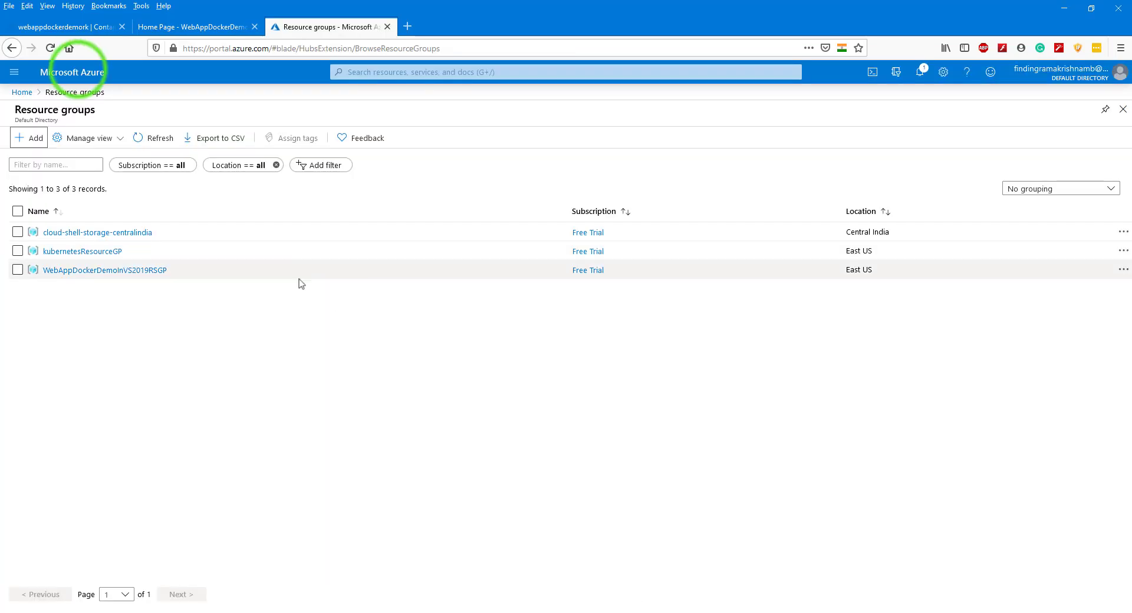
left_click(323, 143)
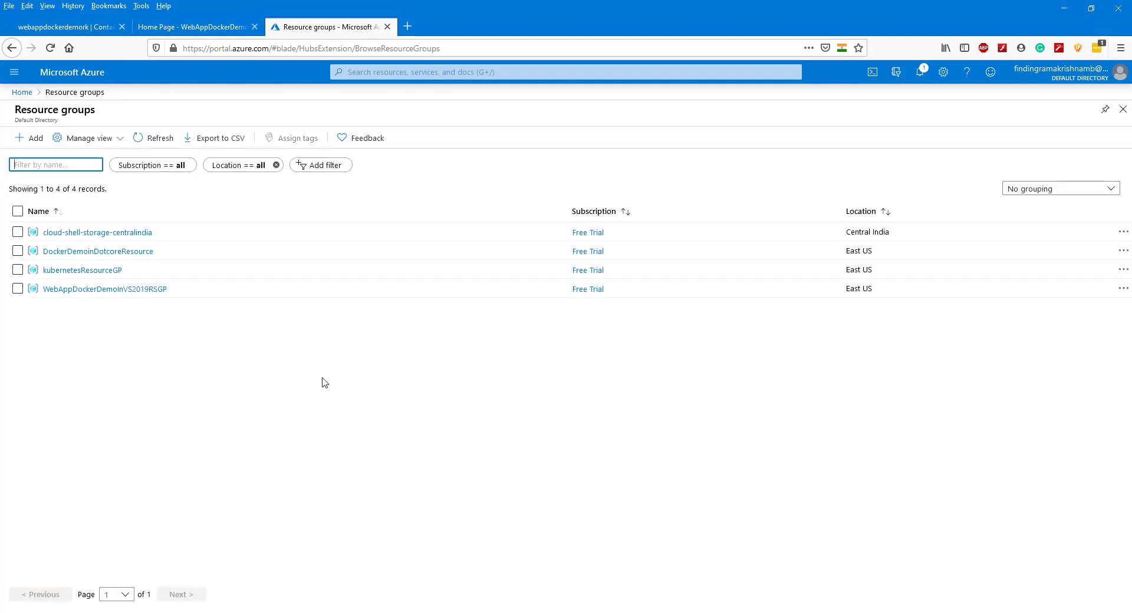
left_click(129, 289)
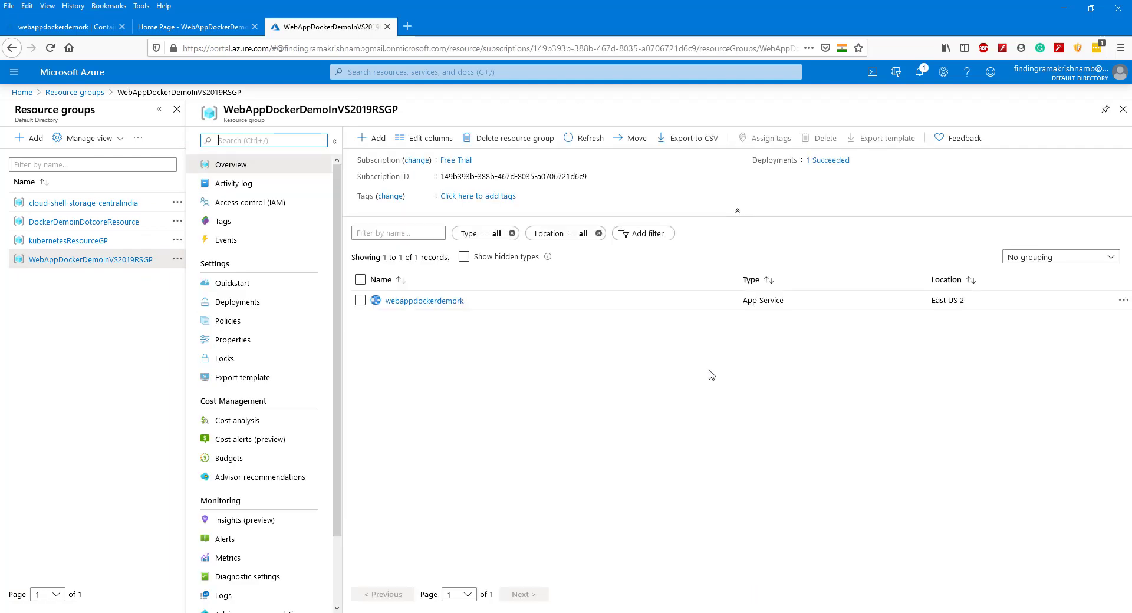
mouse_move(856, 612)
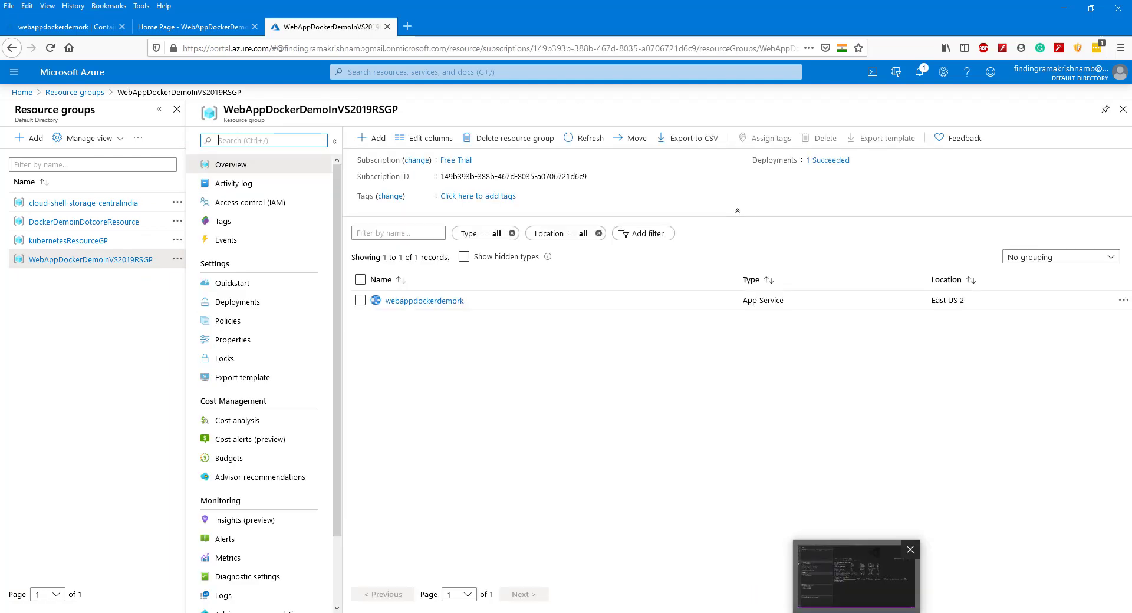
left_click(763, 612)
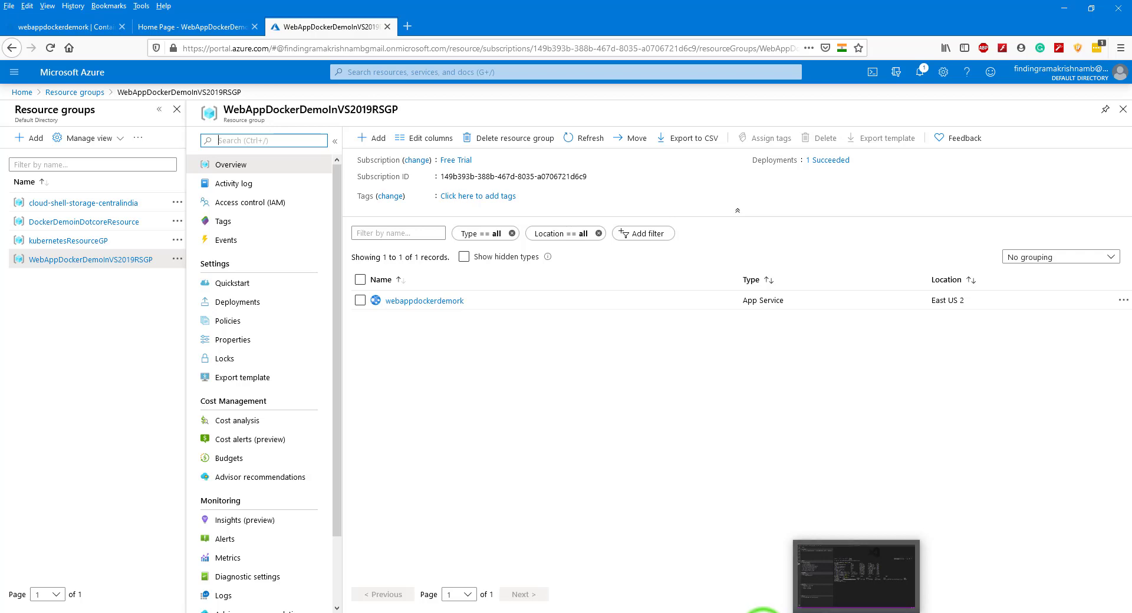
left_click(836, 584)
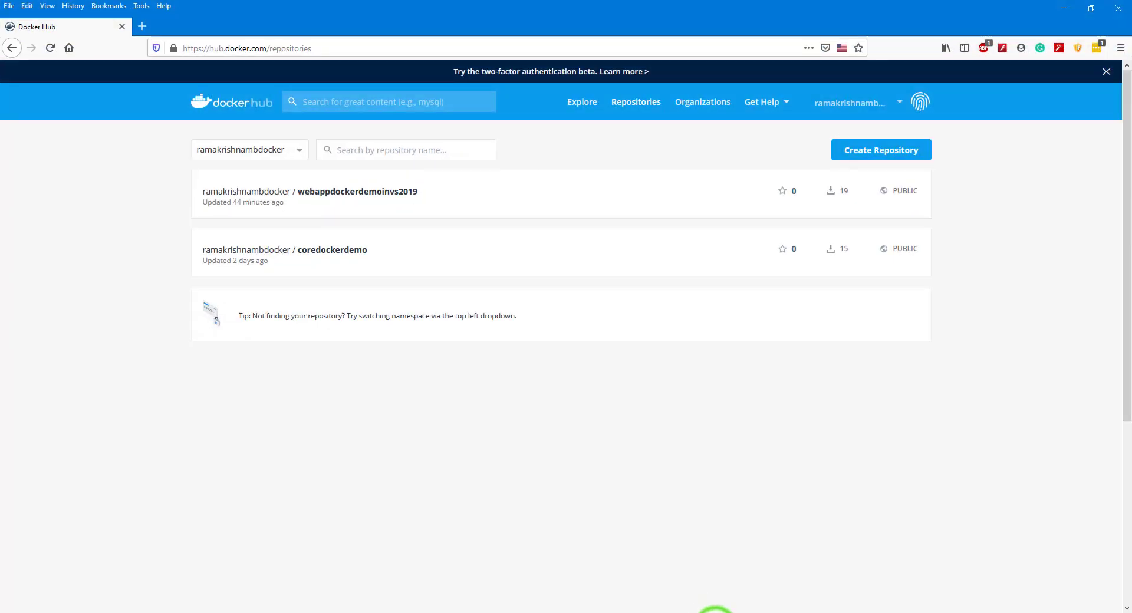
left_click(715, 612)
Step: Choose Azure Resource Manager with automatic service principal and sign in with the Azure account e-mail
left_click(938, 234)
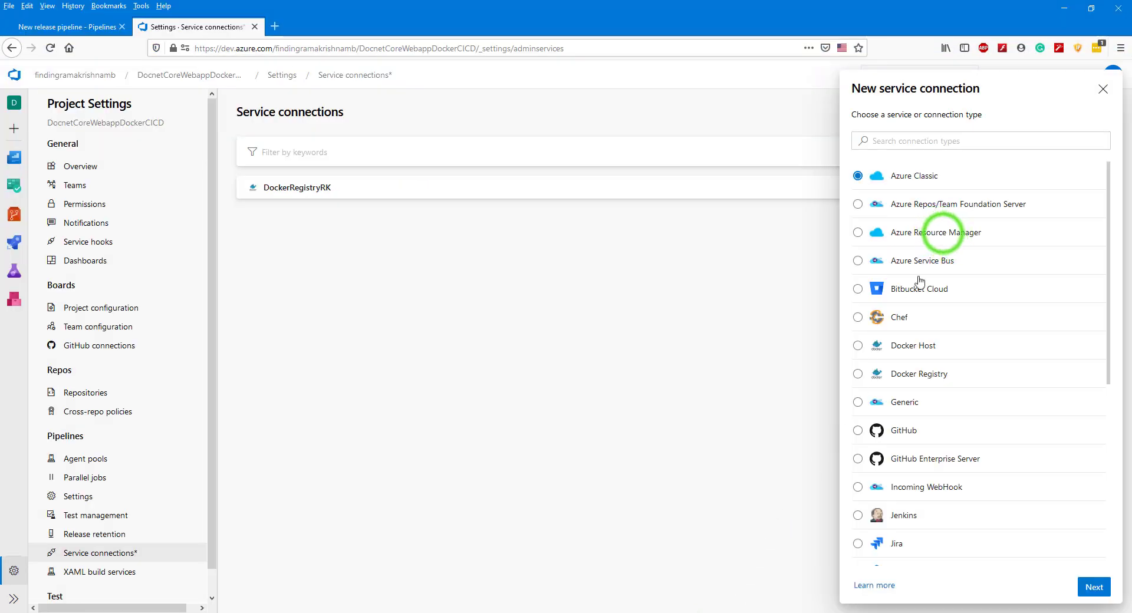
left_click(1098, 588)
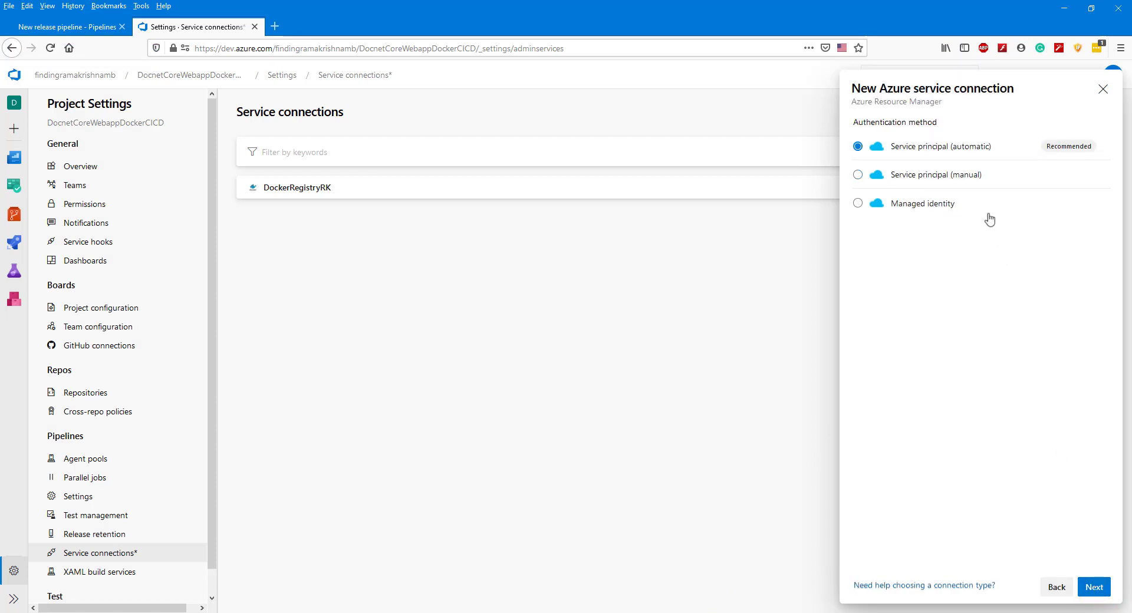
left_click(1094, 587)
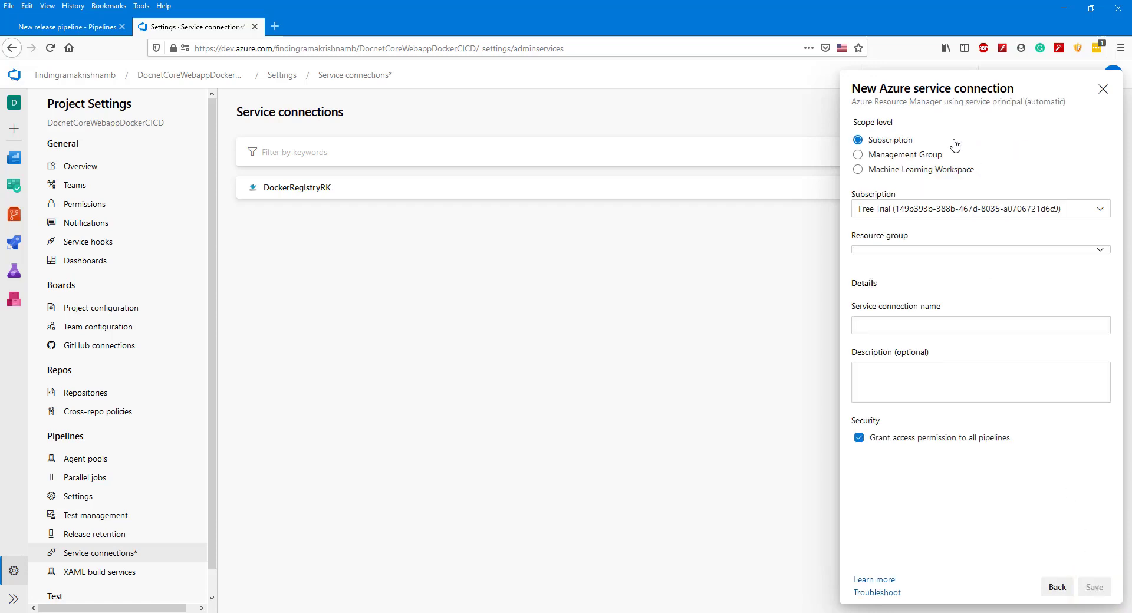
left_click(1097, 248)
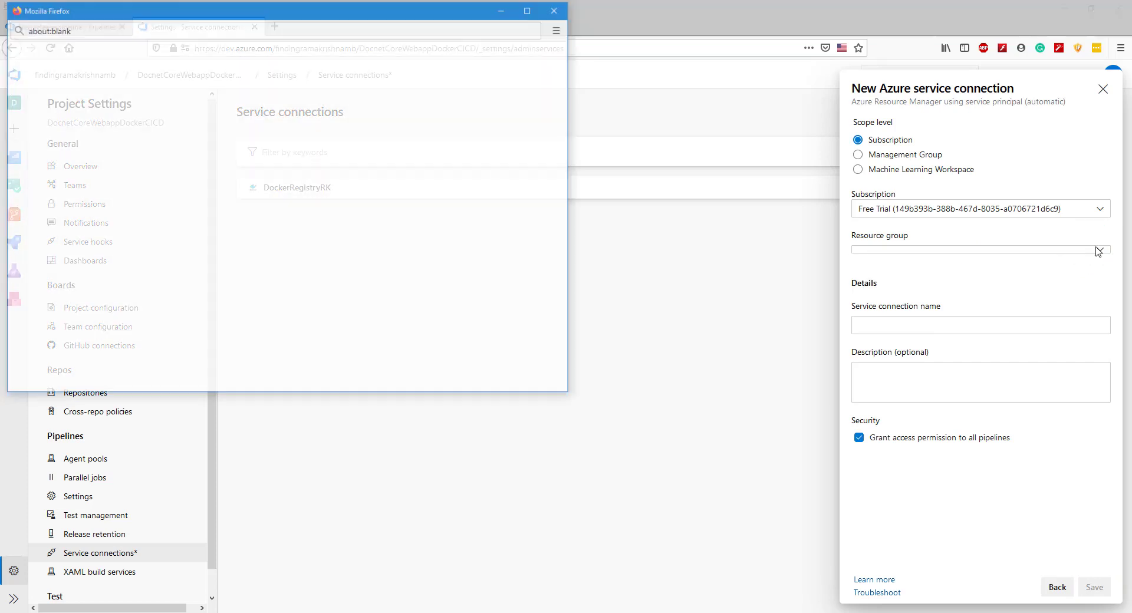
left_click(240, 171)
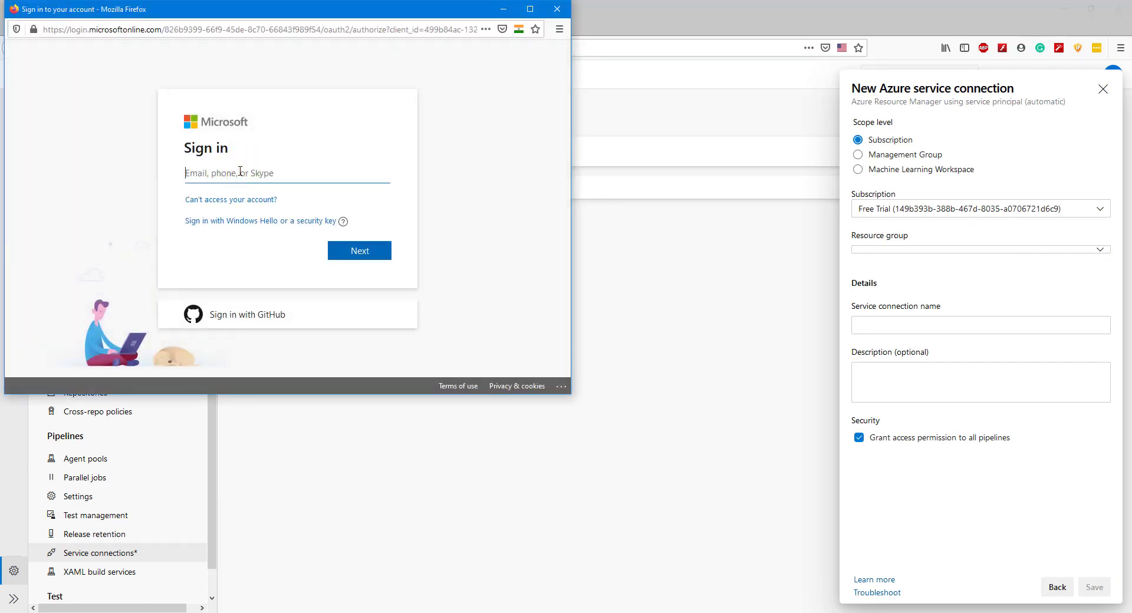
type("[unreadable]")
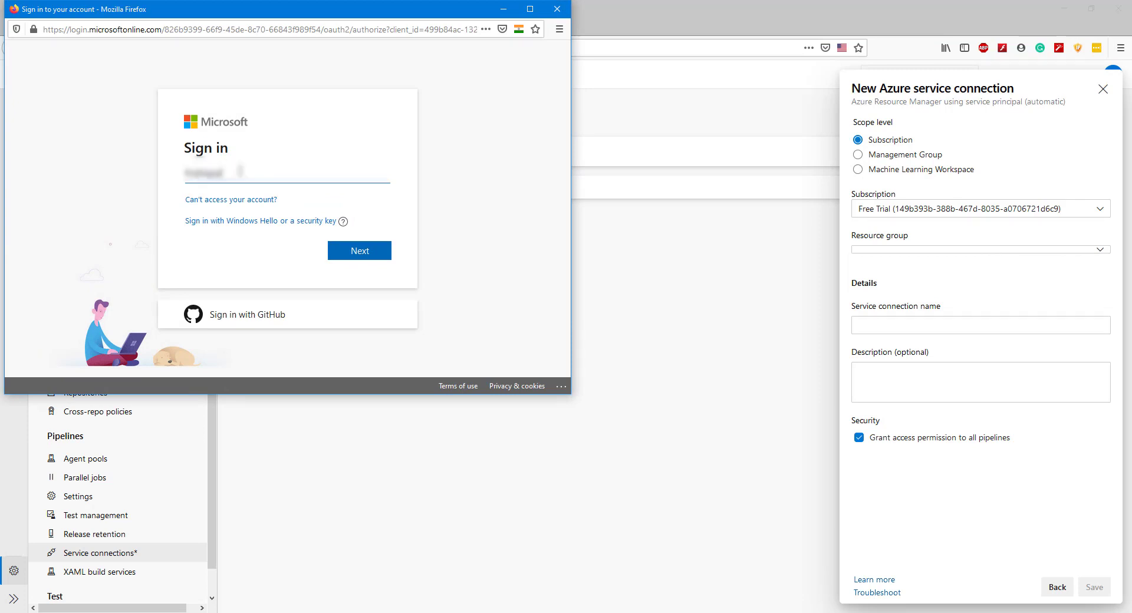
type("[unreadable][unreadable]")
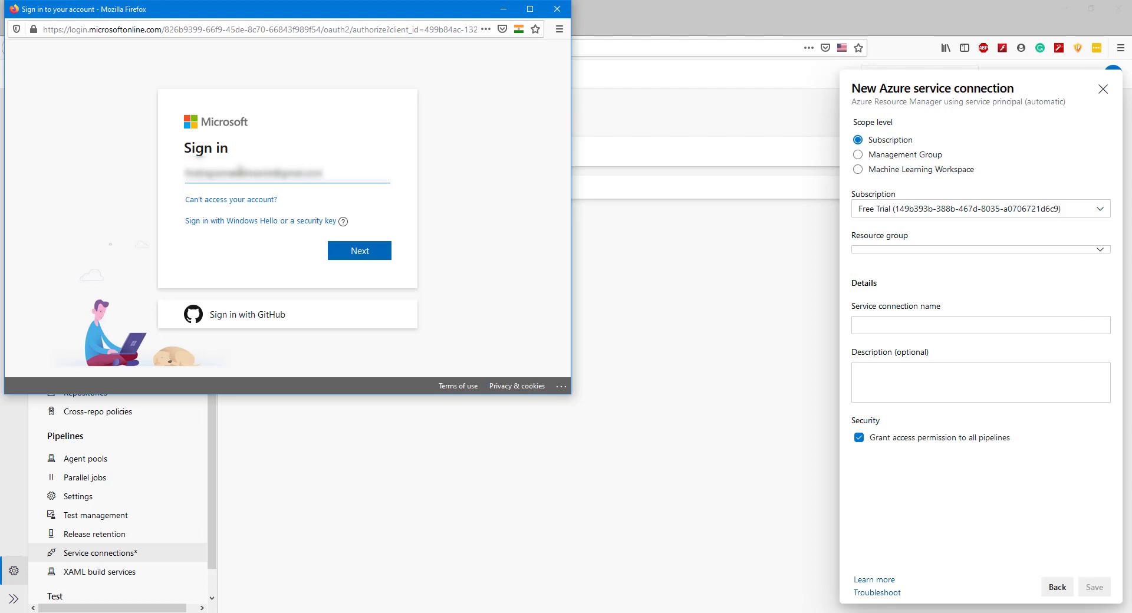
left_click(365, 253)
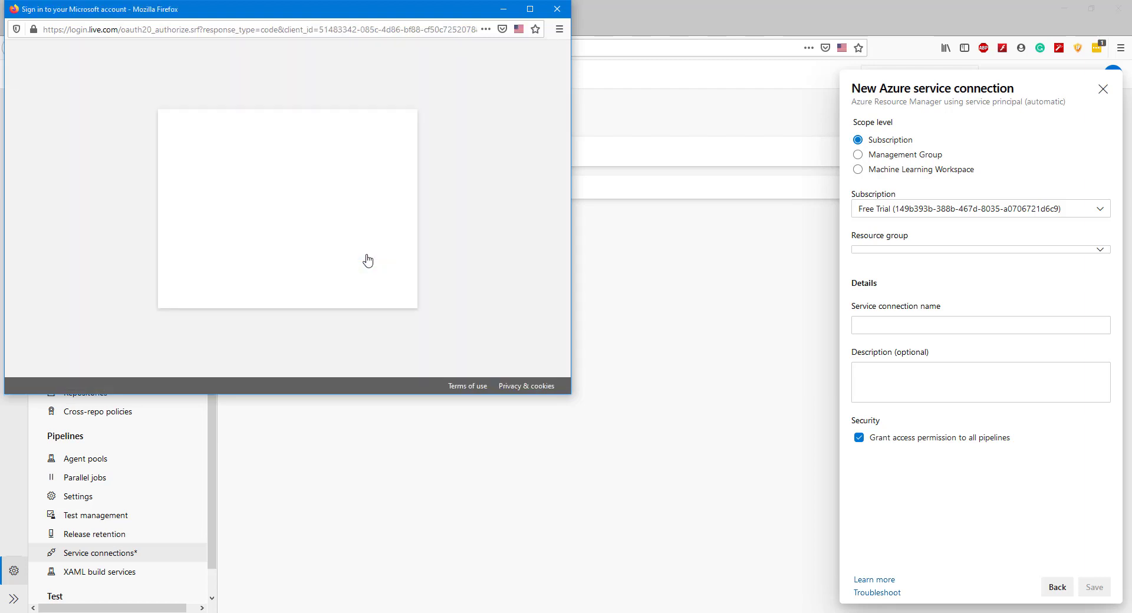
left_click(363, 296)
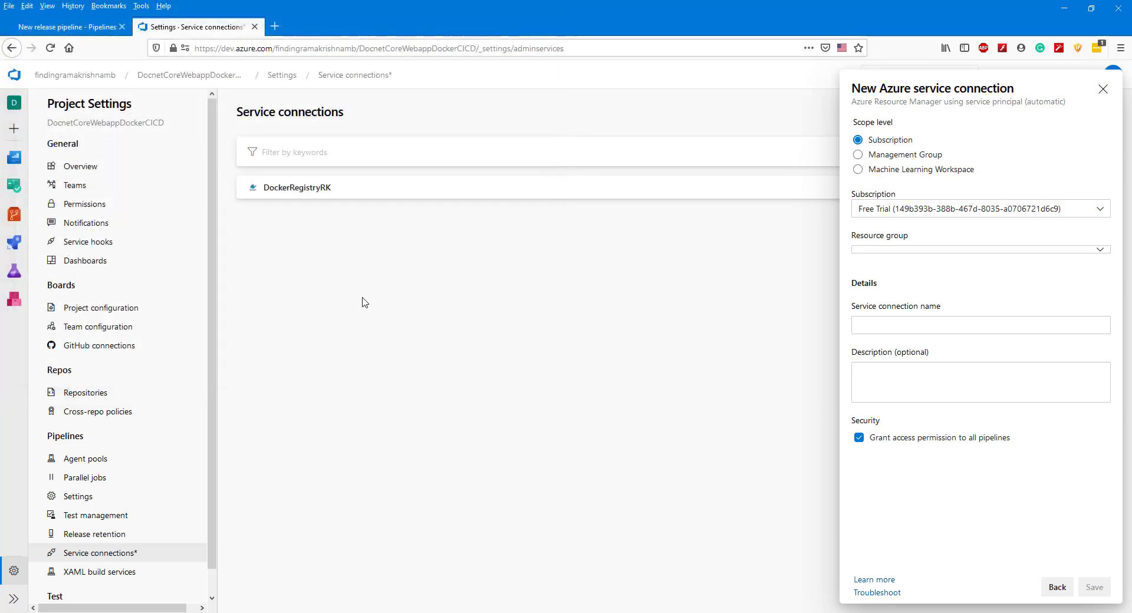
Step: Scope the connection to WebAppDockerDemoInVS2019RSGP, name it AzureServiceConnectionRK, and save
left_click(1083, 251)
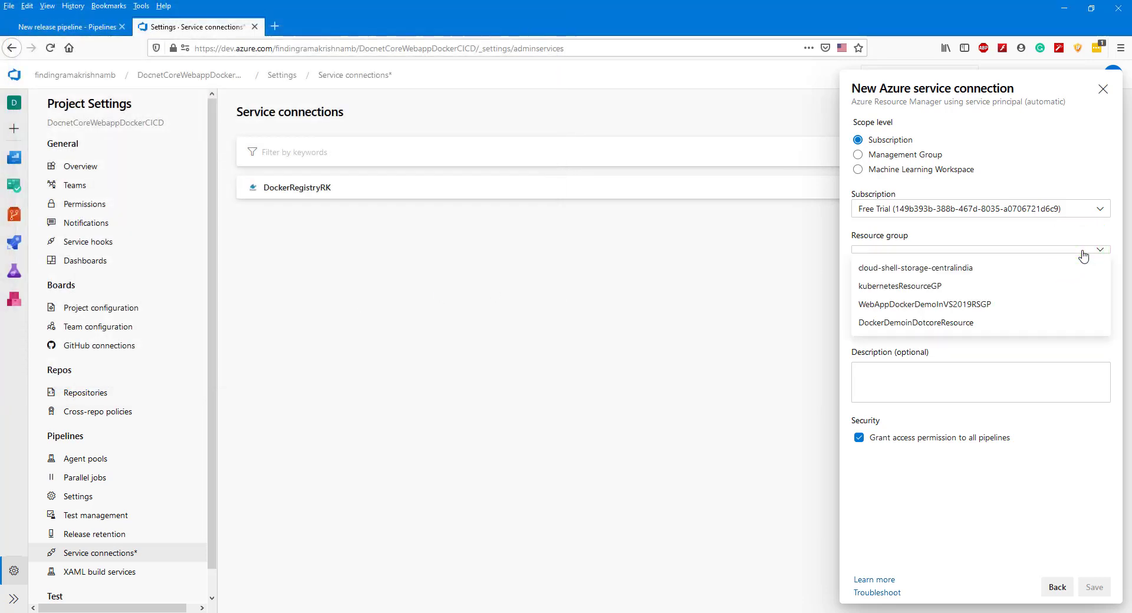
left_click(998, 305)
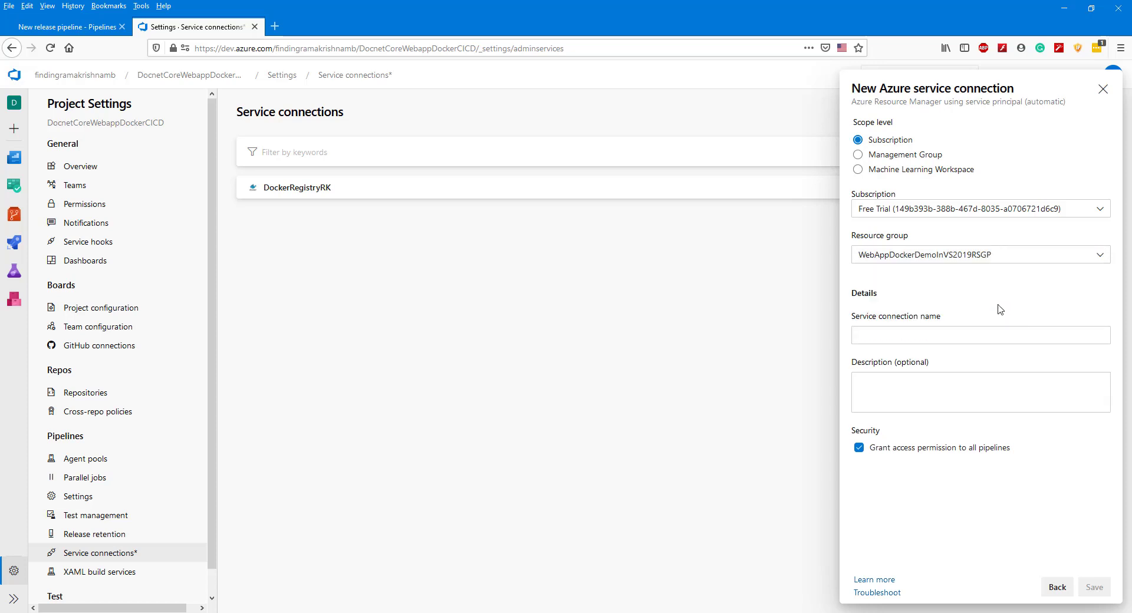
left_click(942, 336)
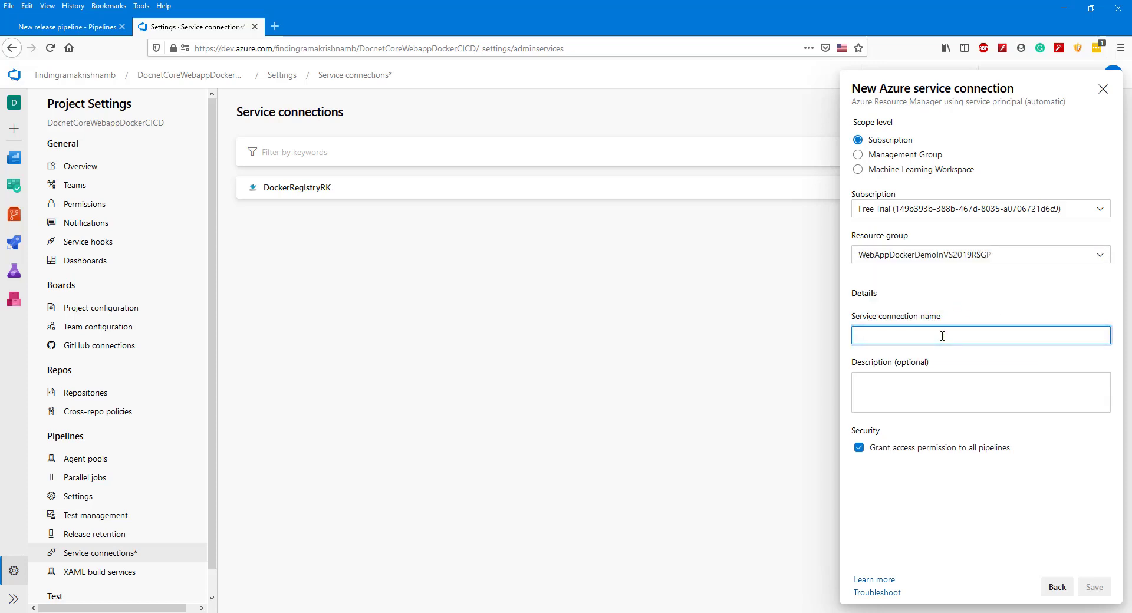
type("AzureServiceConnectionRK")
left_click(1093, 587)
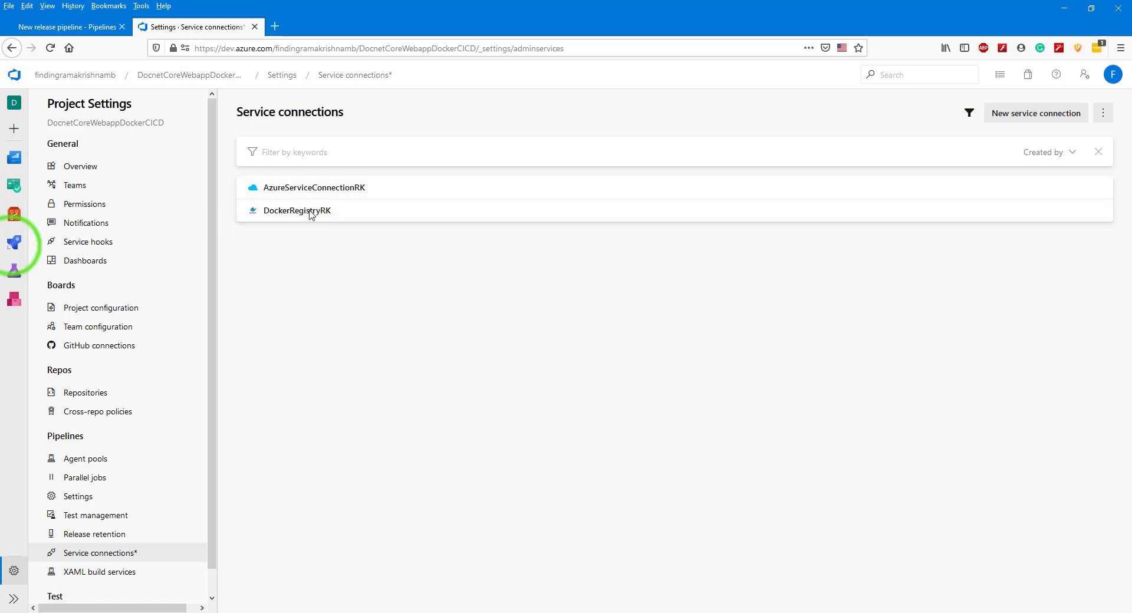
Step: Create a new pipeline from the Pipelines page with GitHub as the code source
left_click(14, 243)
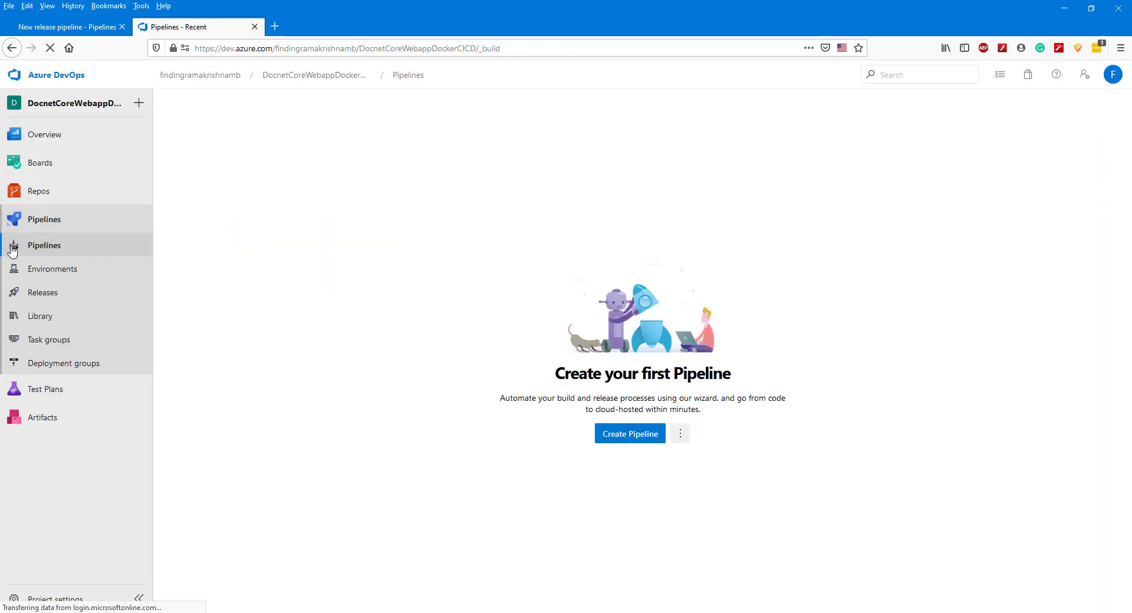
left_click(629, 434)
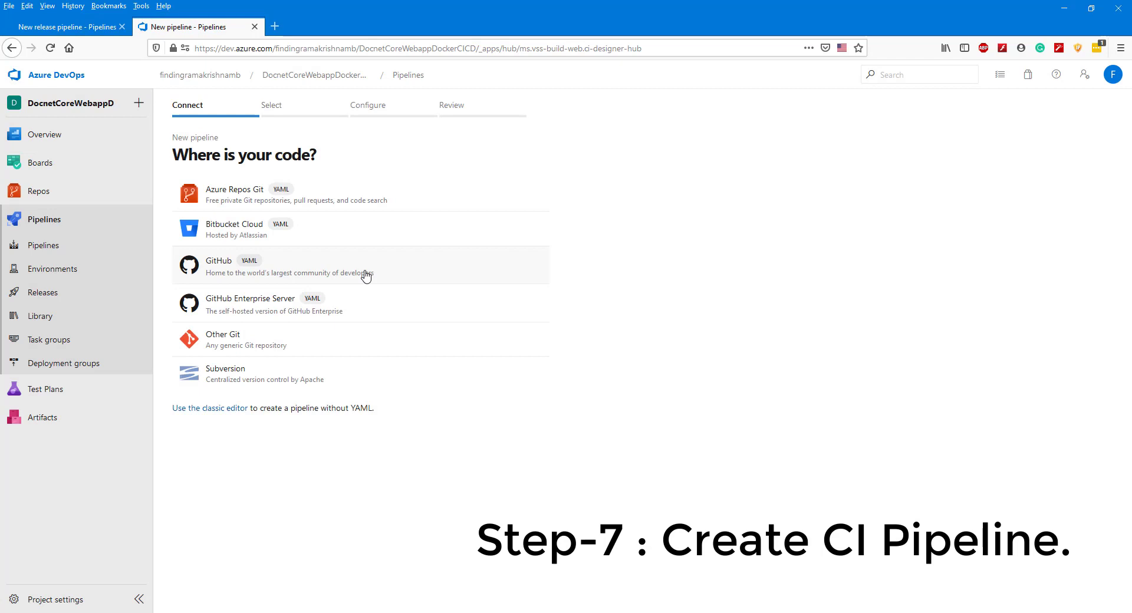
left_click(366, 275)
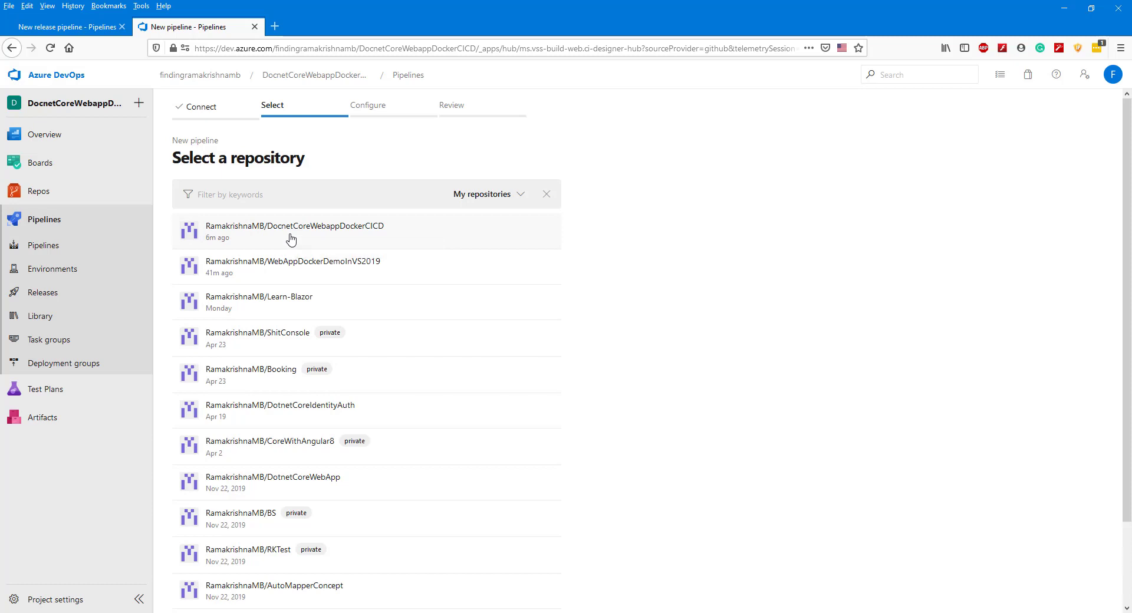
Step: Select DocnetCoreWebappDockerCICD, approve and install Azure Pipelines, and sign in with the first Microsoft account
left_click(270, 231)
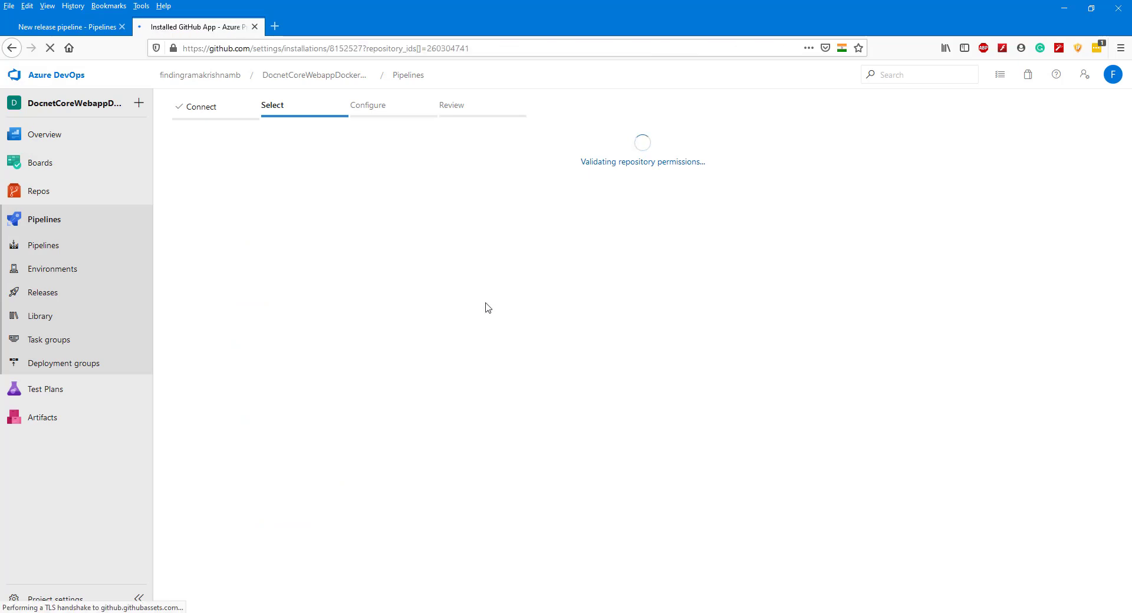
scroll(596, 370, "down", 5)
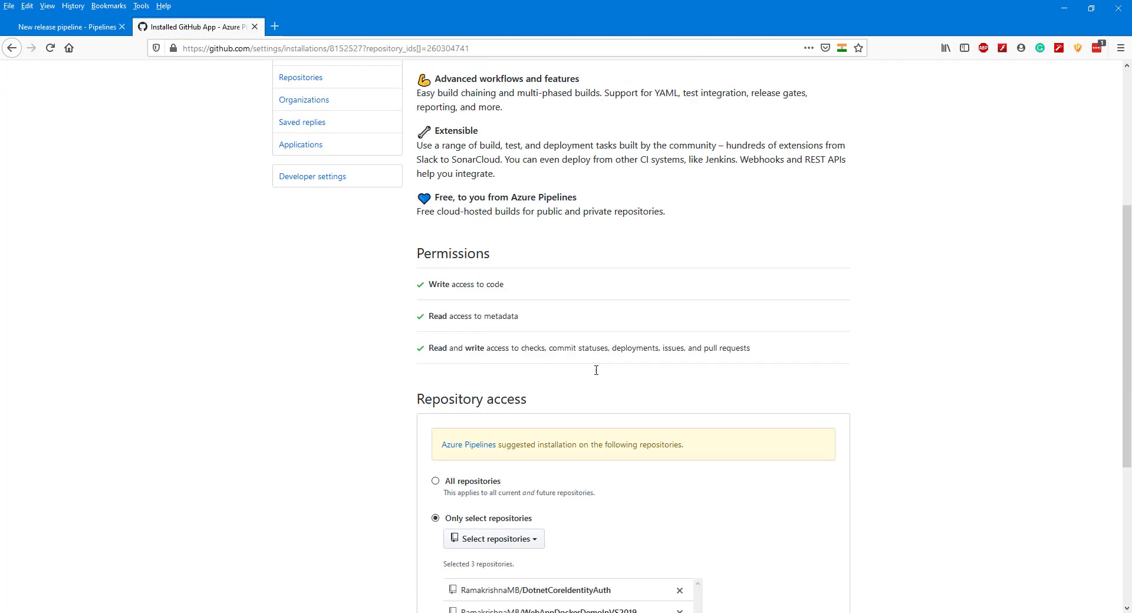
scroll(596, 370, "down", 5)
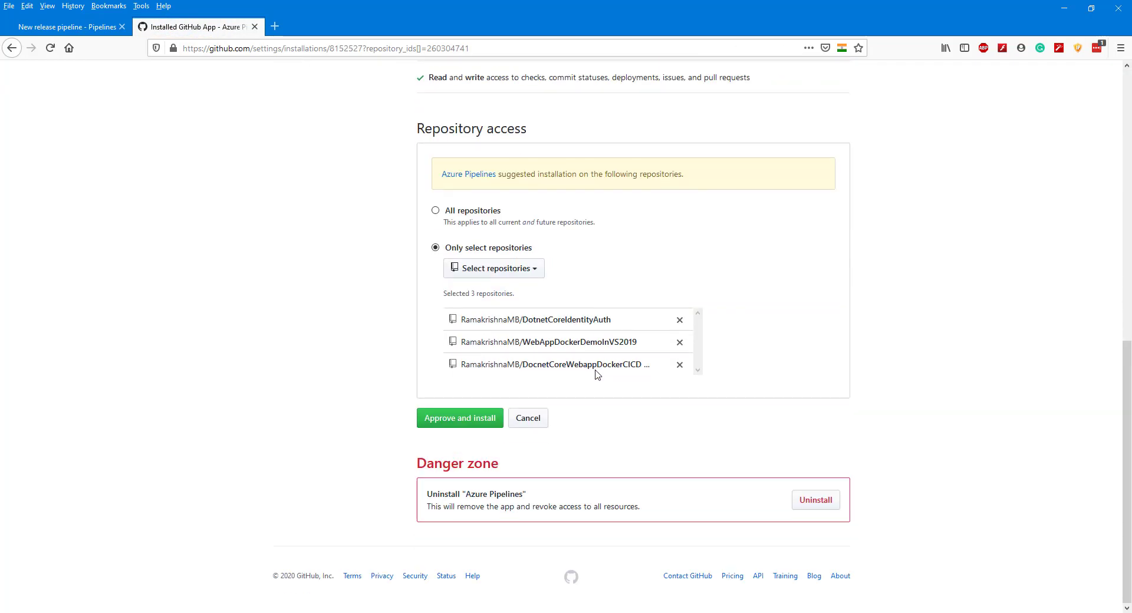
left_click(451, 423)
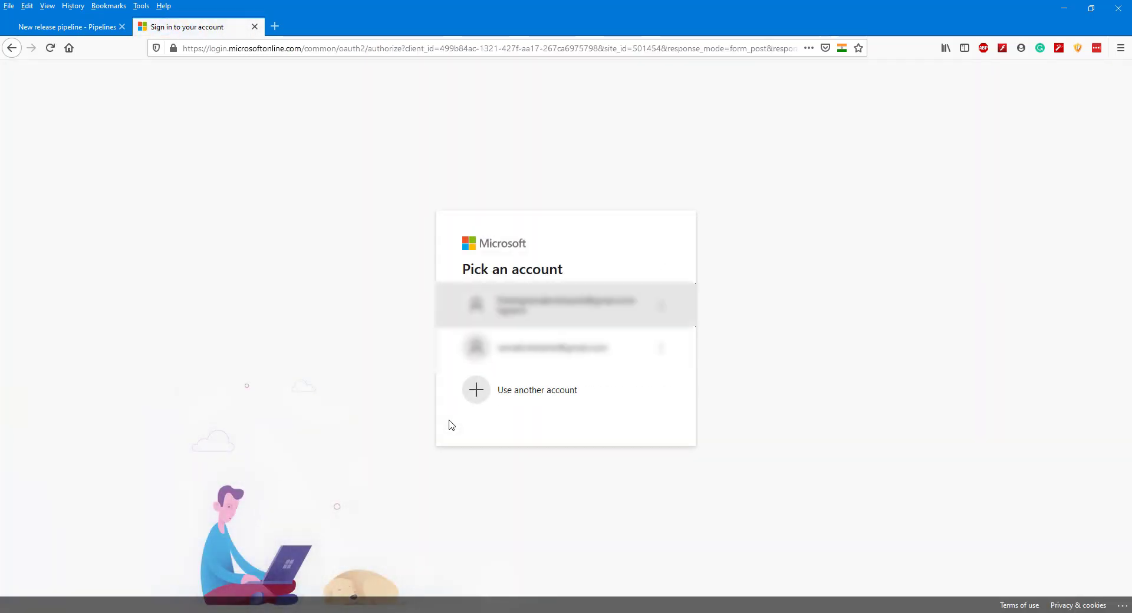
left_click(517, 300)
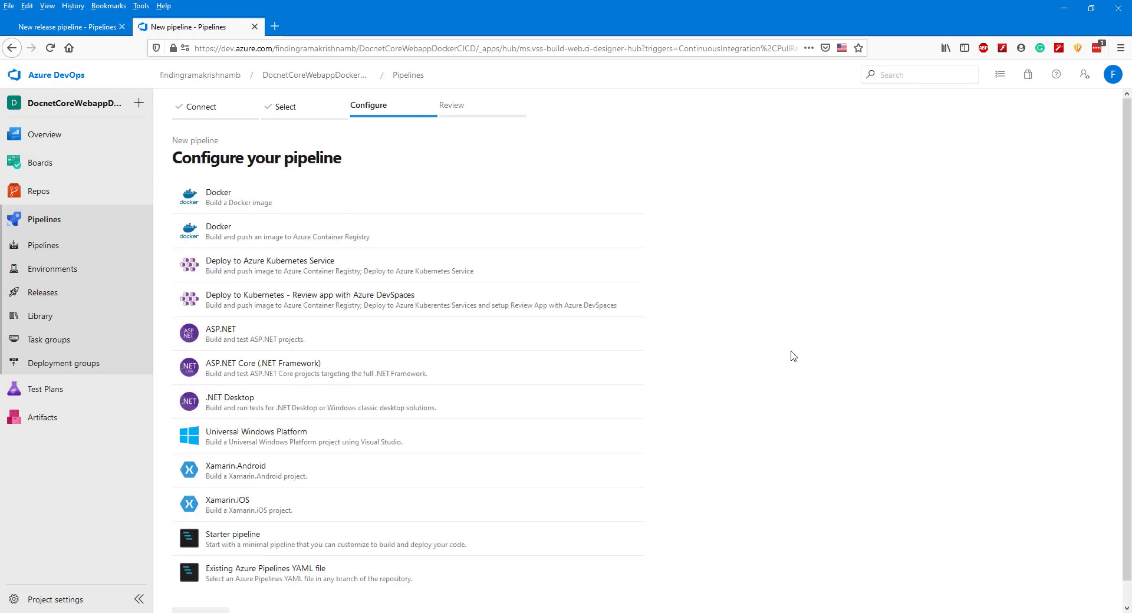
Step: Choose the Starter pipeline template and select its two sample script steps in the YAML
scroll(791, 356, "down", 1)
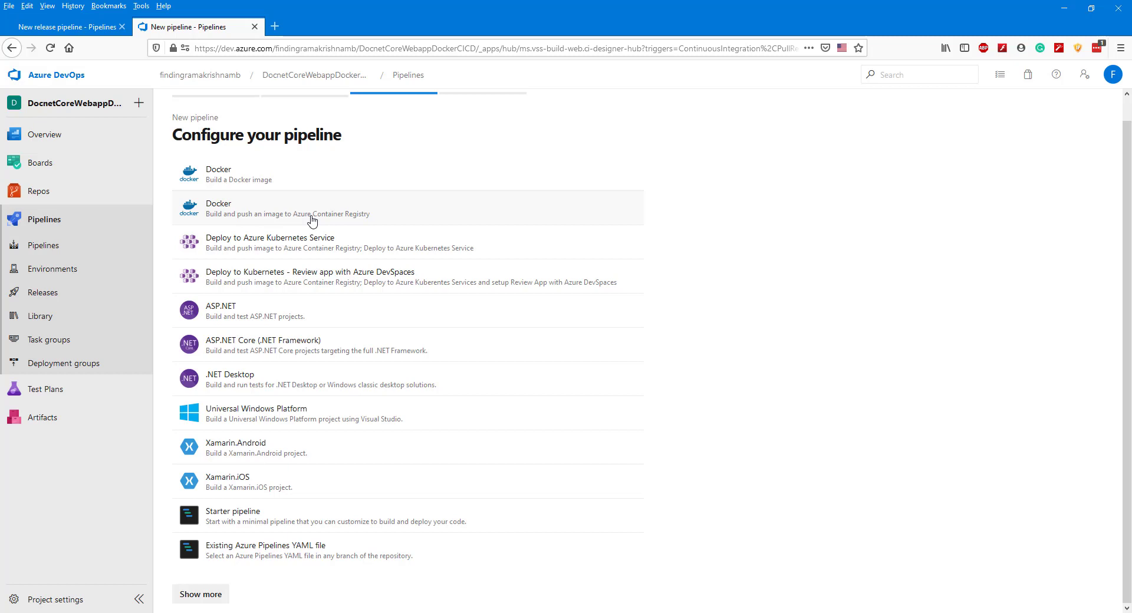
left_click(262, 517)
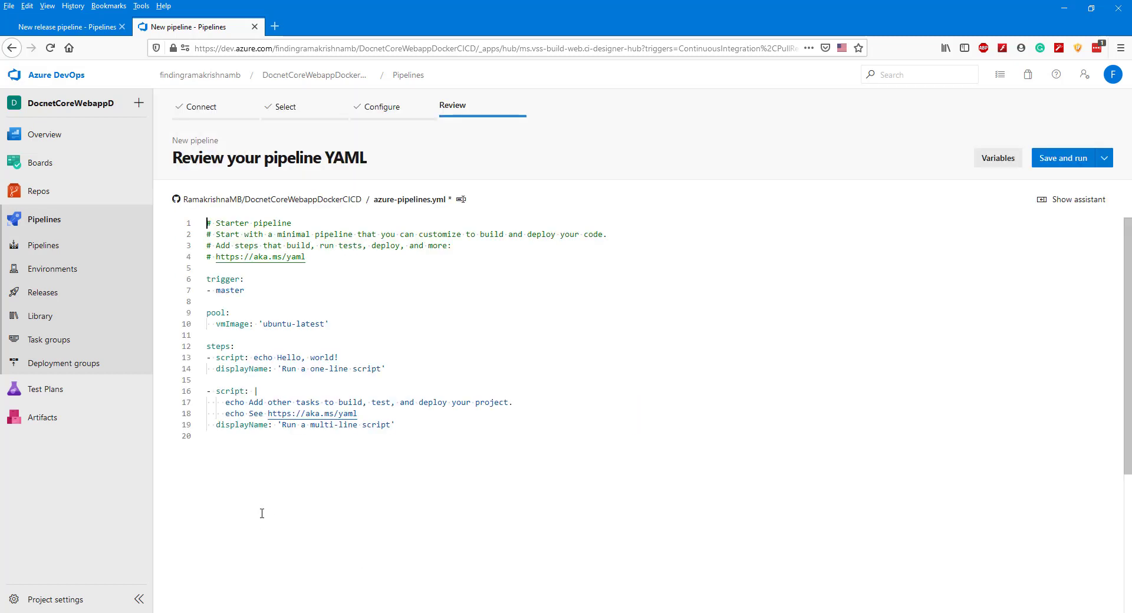
left_click(445, 437)
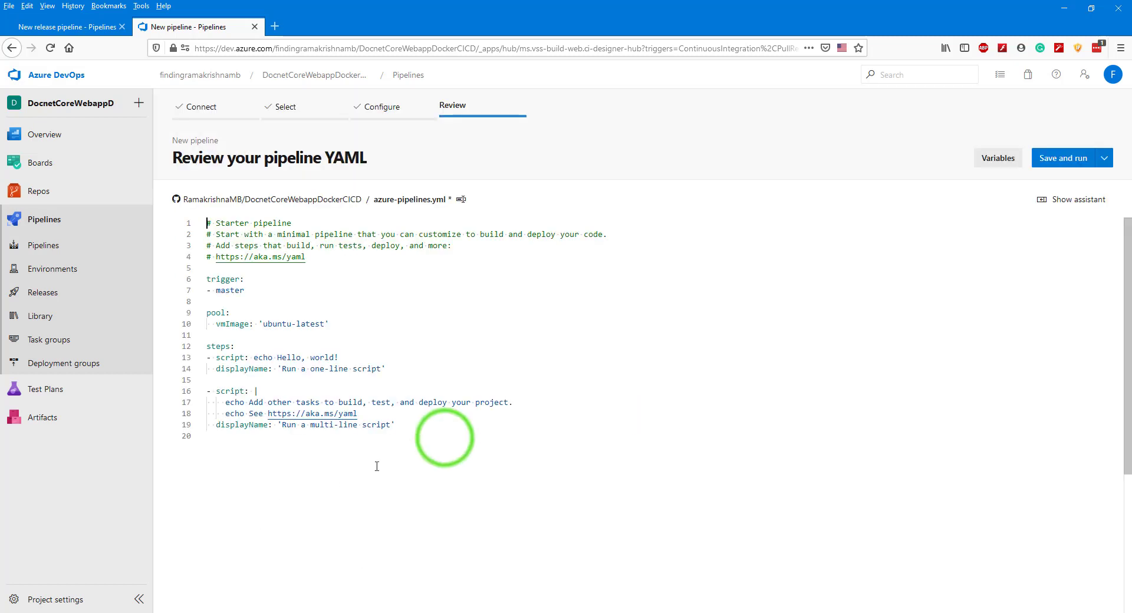
key("shift+Up")
key("shift+Up")
key("shift+Up")
key("shift+Up")
key("shift+Up")
key("shift+Up")
key("shift+Up")
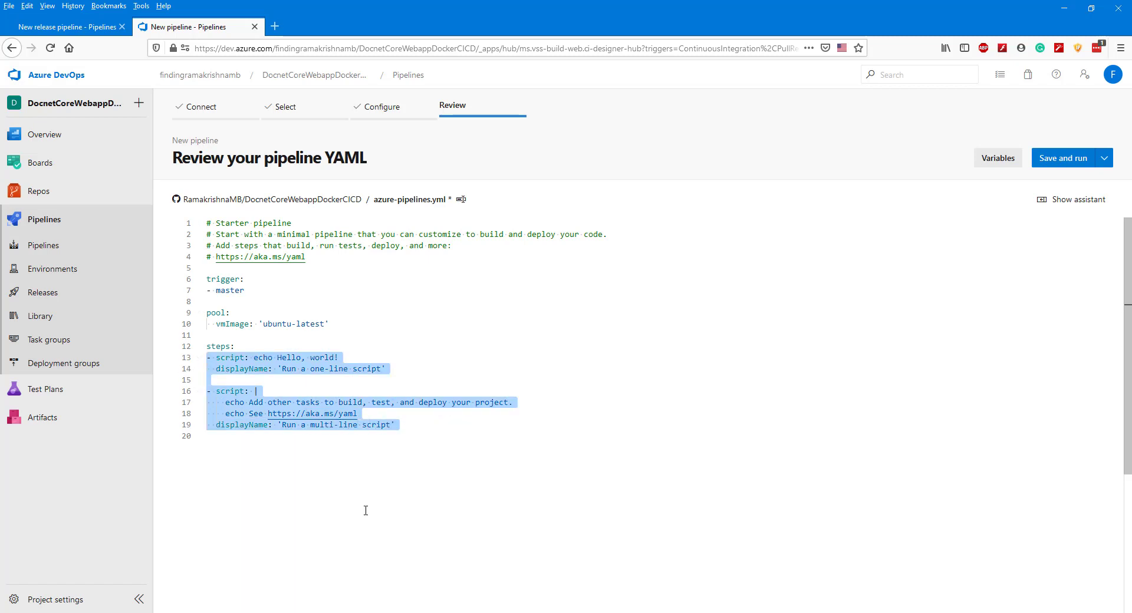
Step: Delete the sample script steps and paste an imageName variables block with a Docker@1 build task under steps
key("Delete")
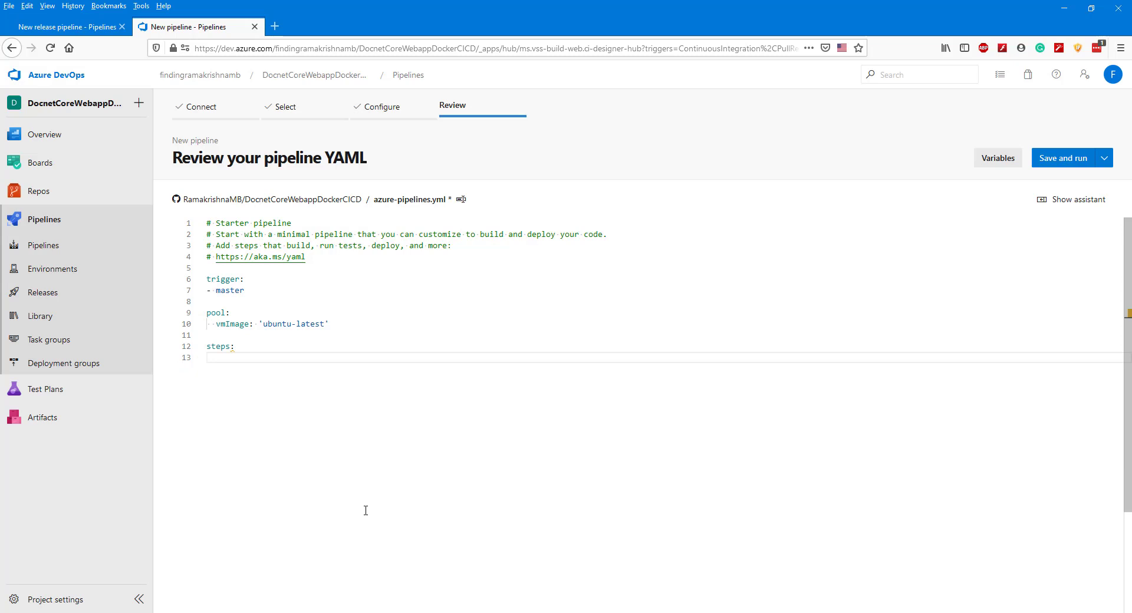
triple_click(270, 289)
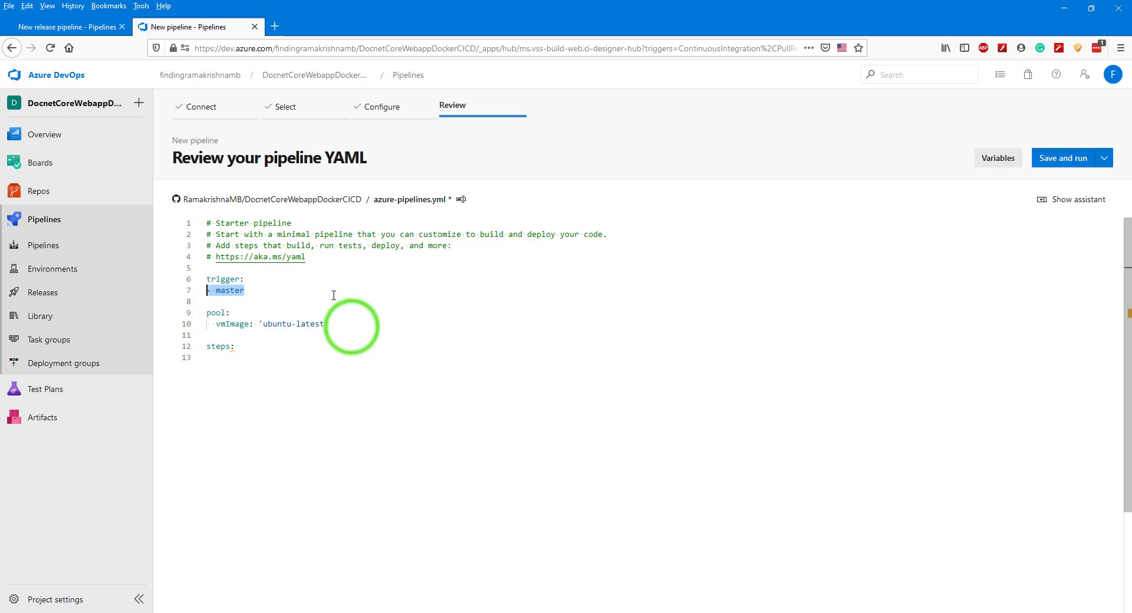
left_click_drag(354, 323, 195, 328)
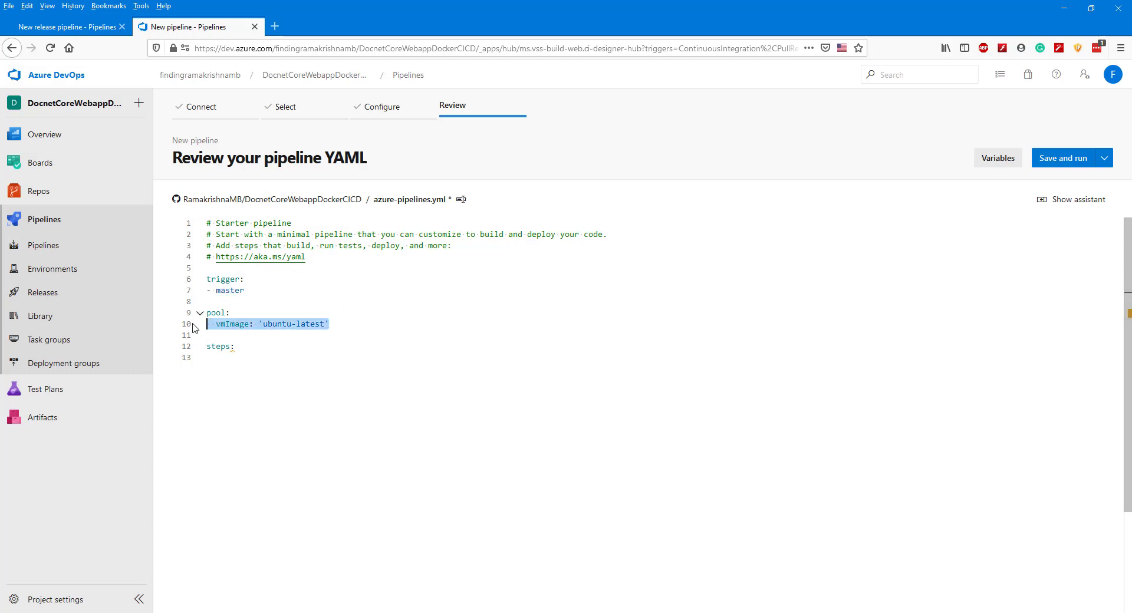
left_click(264, 367)
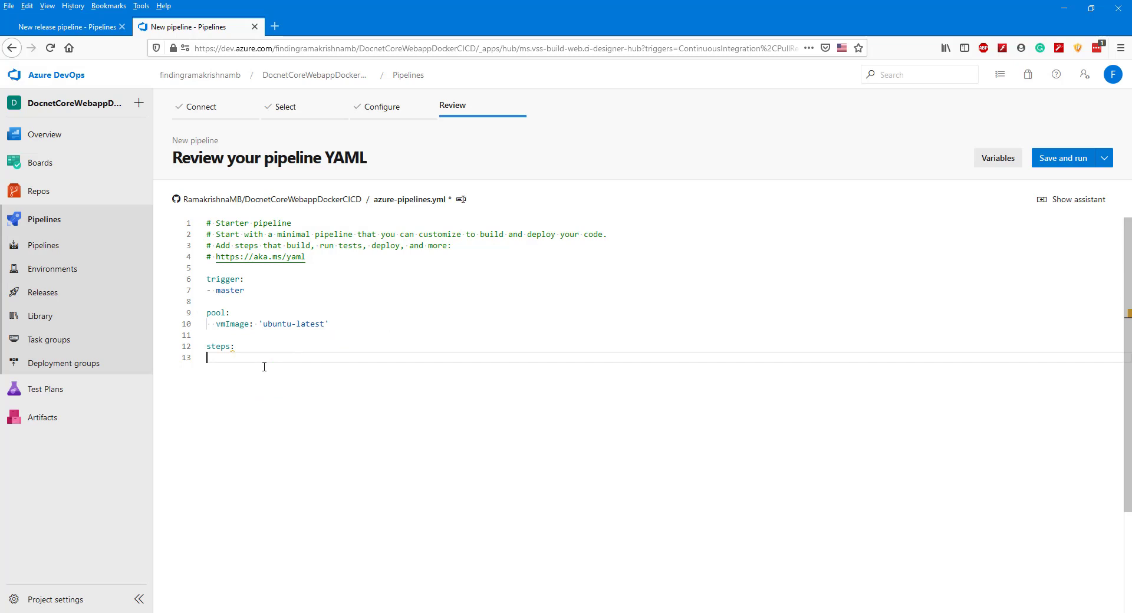
type("variables:   imageName: 'ramakrishnambdocker/WebAppDockerDemoInVS2019:$(build.buildNumber)'  steps:  - task: Docker@1   displayName: 'Build an image'   inputs:     command: Build an image     containerregistrytype: 'Container Registry'     dockerRegistryEndpoint: DockerRegistryRK     dockerFile: Dockerfile     imageName: $(imageName)     restartPolicy: always")
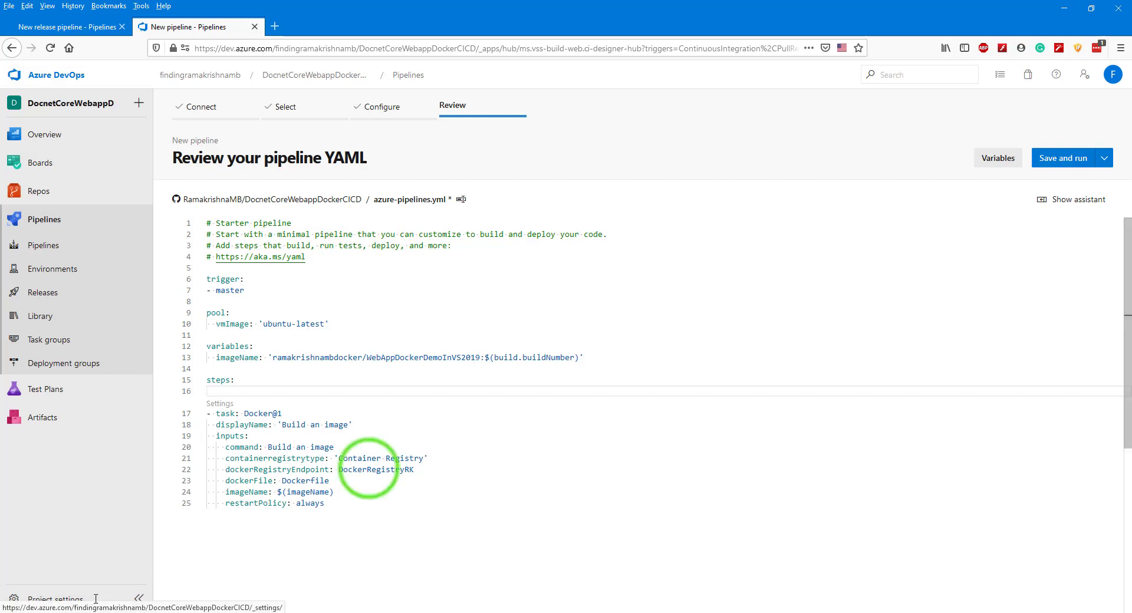
Step: Check the YAML's DockerRegistryRK endpoint, $(imageName) value and WebAppDockerDemoInVS2019 image name
double_click(370, 468)
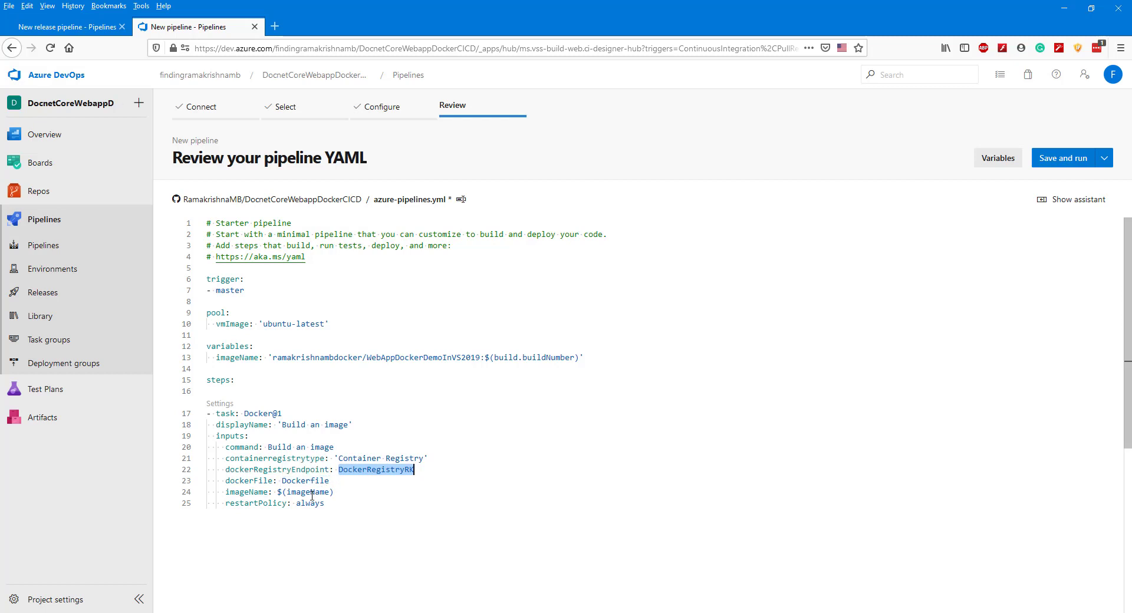
left_click_drag(342, 491, 278, 494)
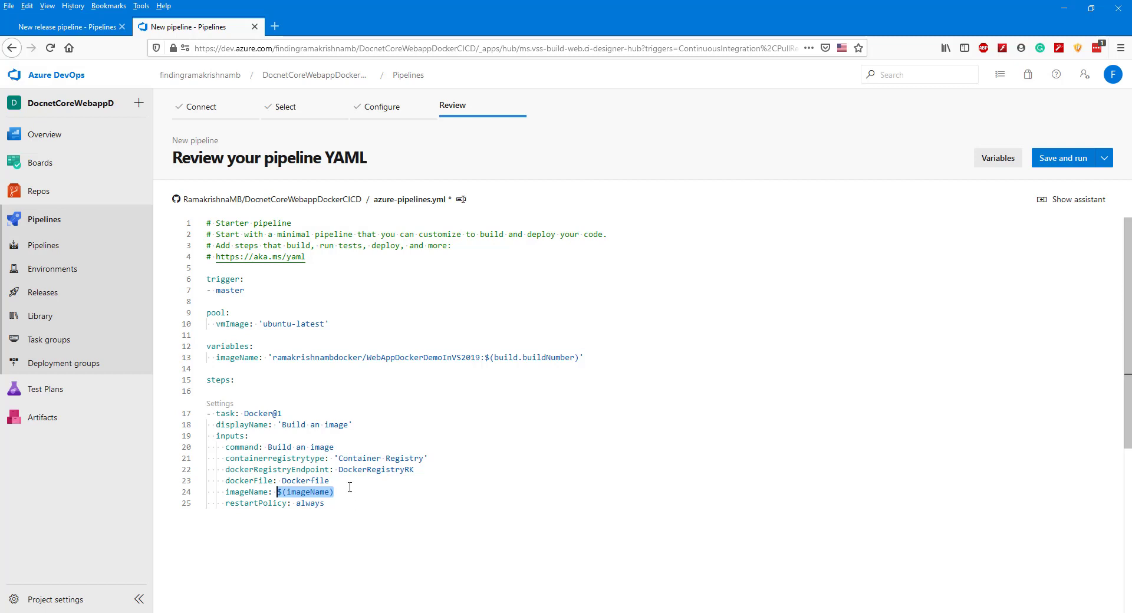
double_click(315, 357)
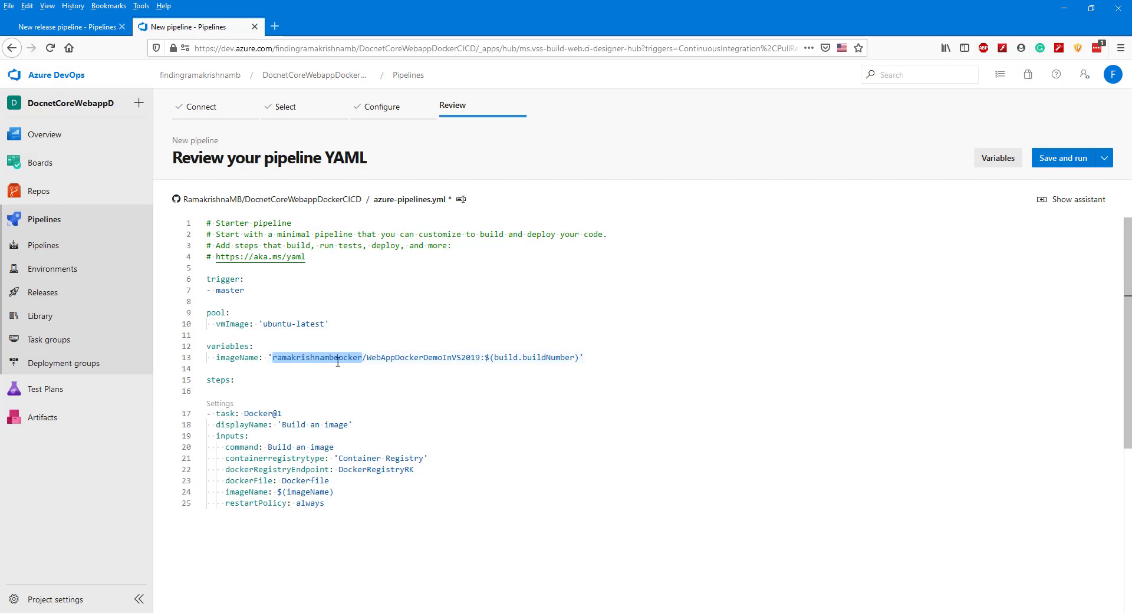
double_click(412, 357)
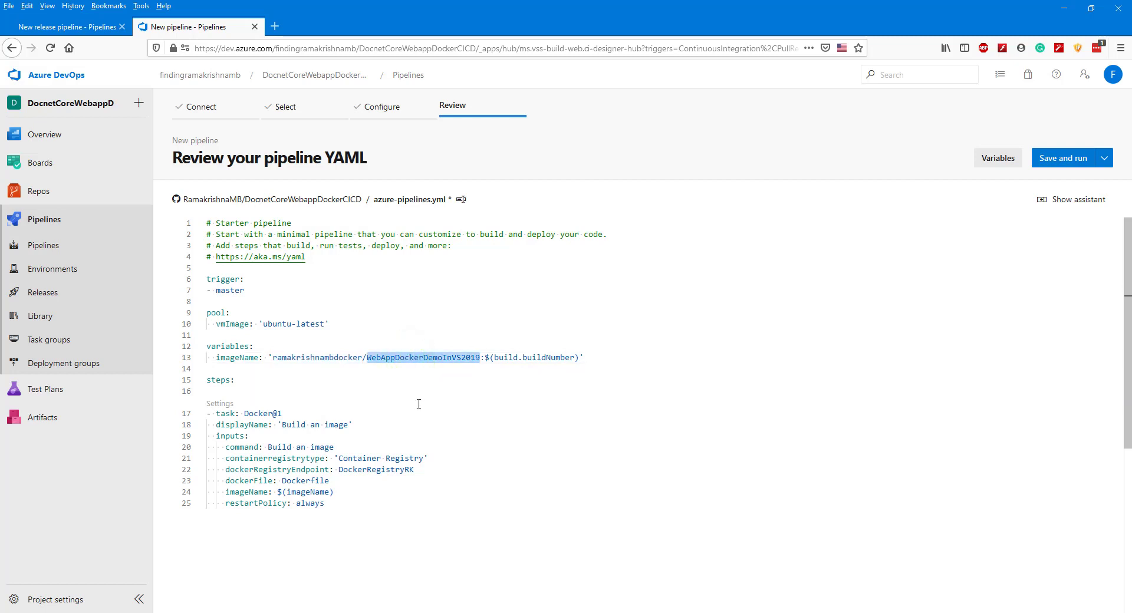
Step: Compare the image name with the Docker Hub repositories, then bring up the Dockerfile in Visual Studio 2019
left_click(762, 612)
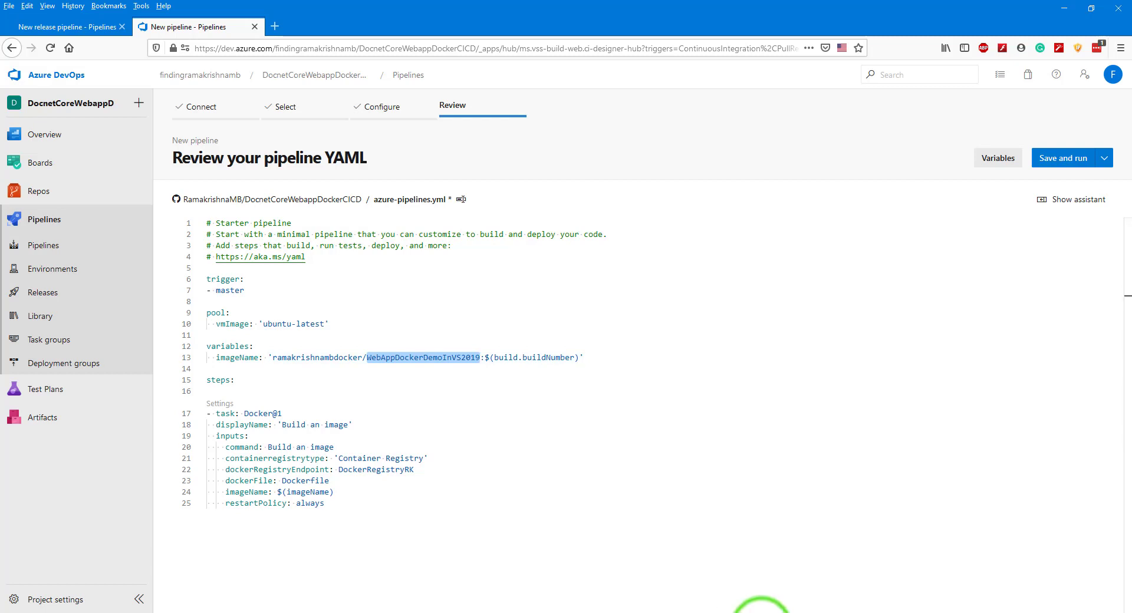
left_click(752, 583)
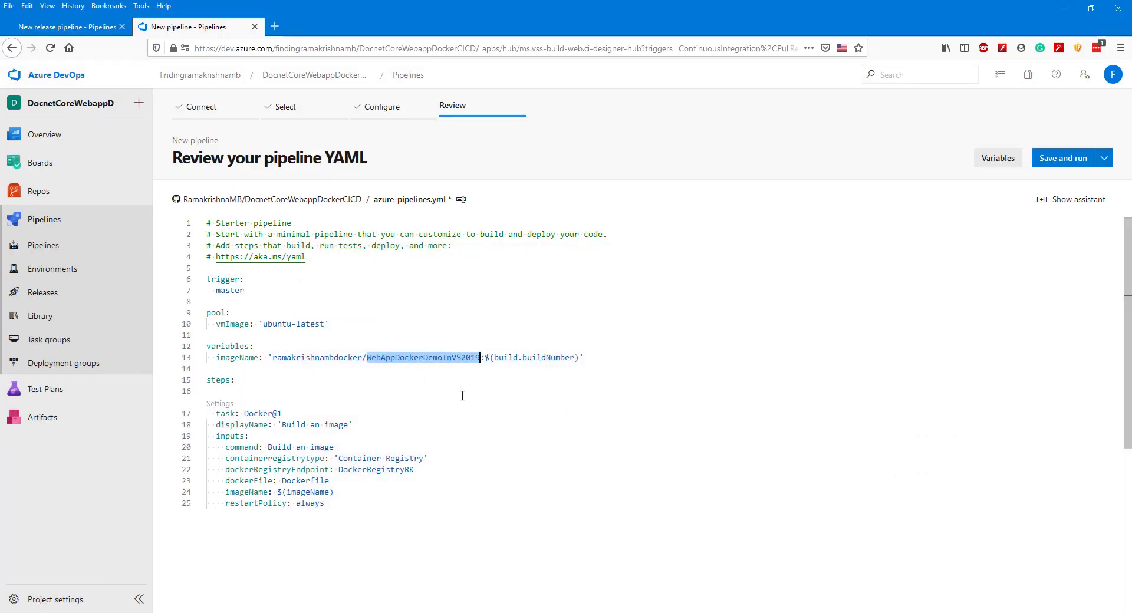
left_click(753, 612)
left_click(752, 612)
left_click(519, 612)
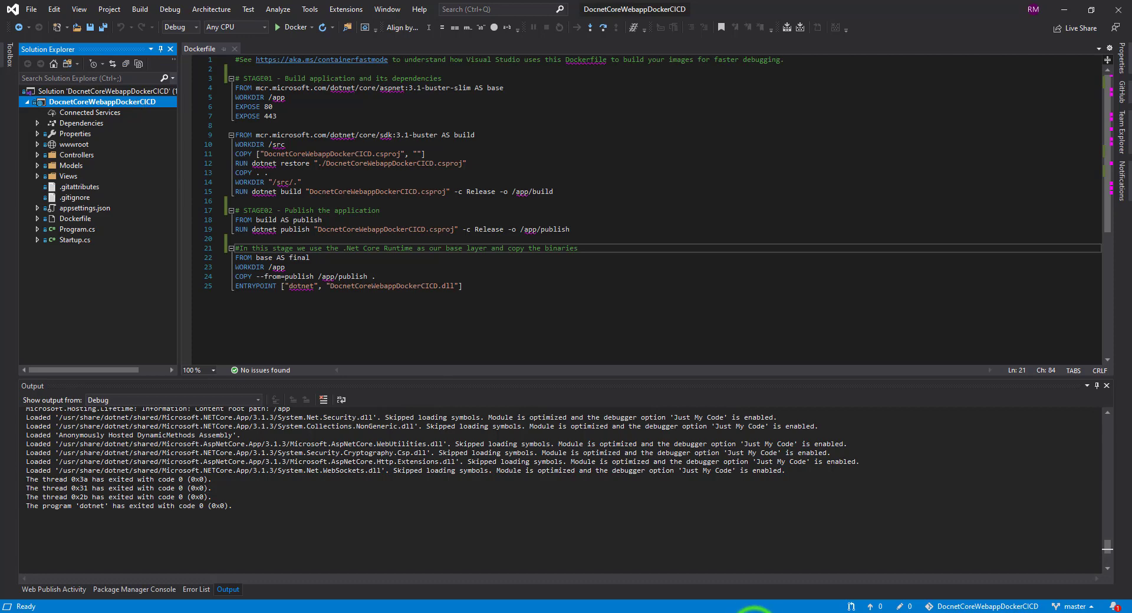
Step: Paste DocnetCoreWebappDockerCICD over the repository part of imageName on line 13 of the YAML
left_click(754, 612)
left_click(699, 612)
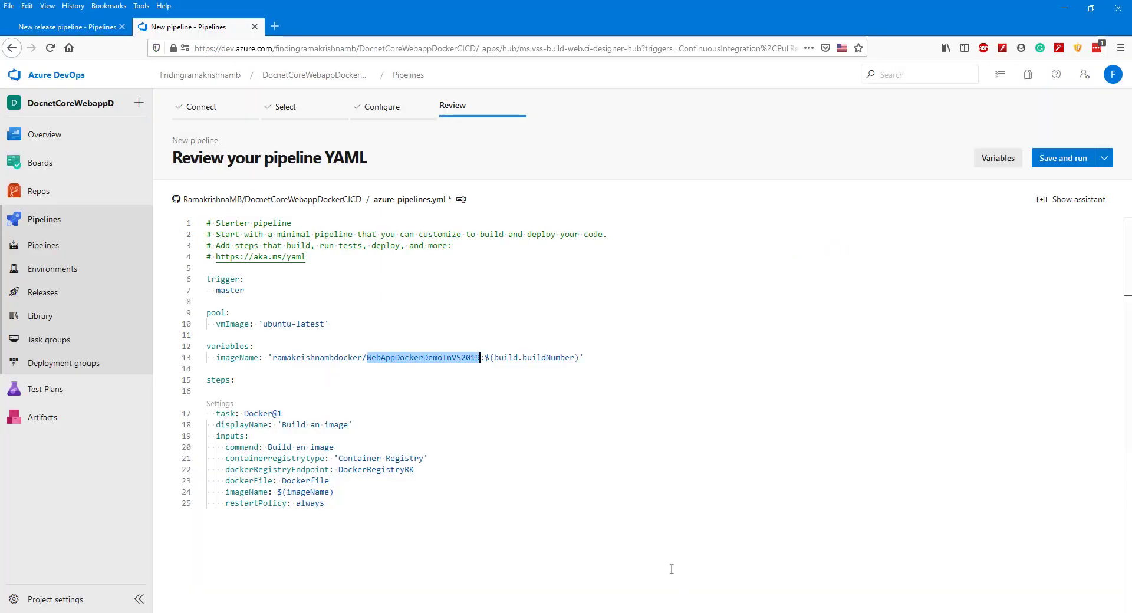
type("DocnetCoreWebappDockerCICD")
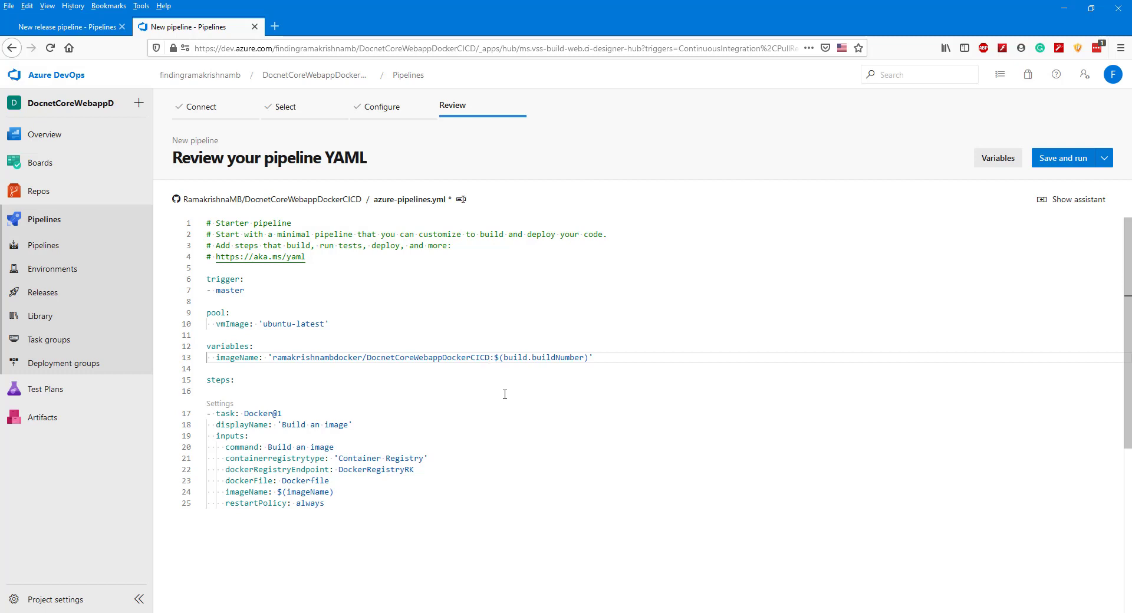
scroll(505, 394, "down", 3)
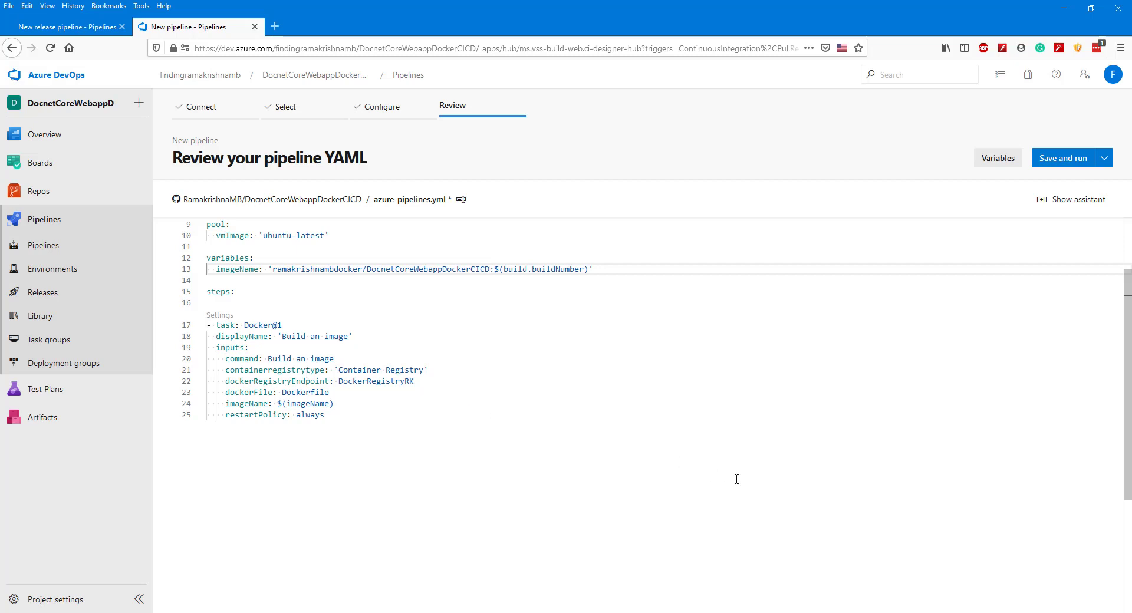
Step: Add a second Docker@1 'Push an image' task reusing DockerRegistryRK, the Dockerfile and $(imageName)
type("- task: Docker@1   displayName: 'Push an image'   inputs:     command: Push an image     containerregistrytype: 'Container Registry'     dockerRegistryEndpoint: DockerRegistryRK     dockerFile: Dockerfile     imageName: $(imageName)     restartPolicy: always")
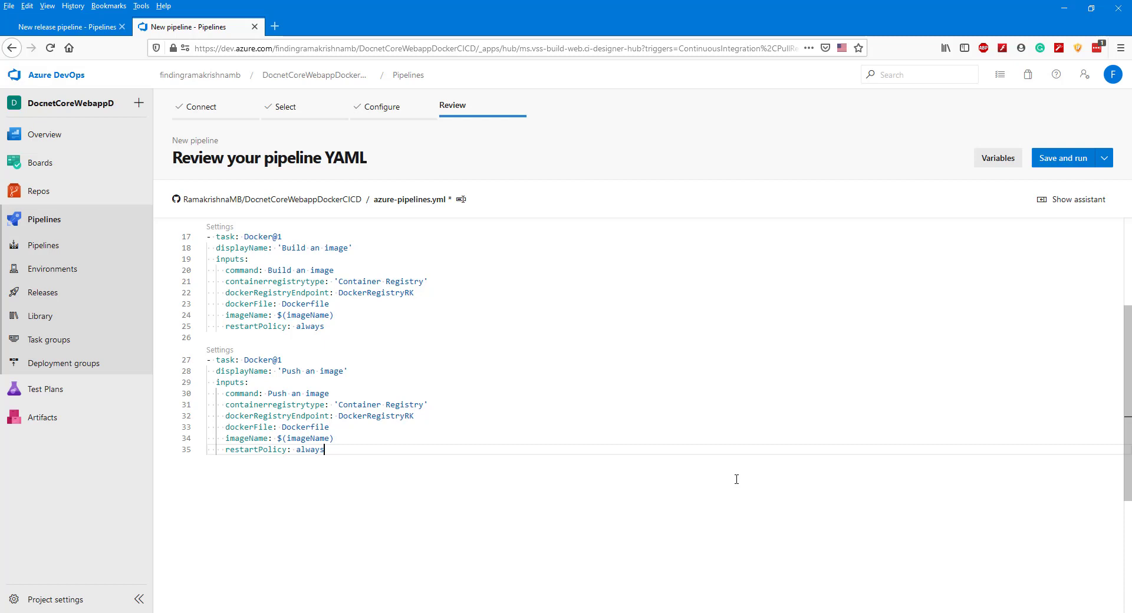
scroll(737, 479, "up", 3)
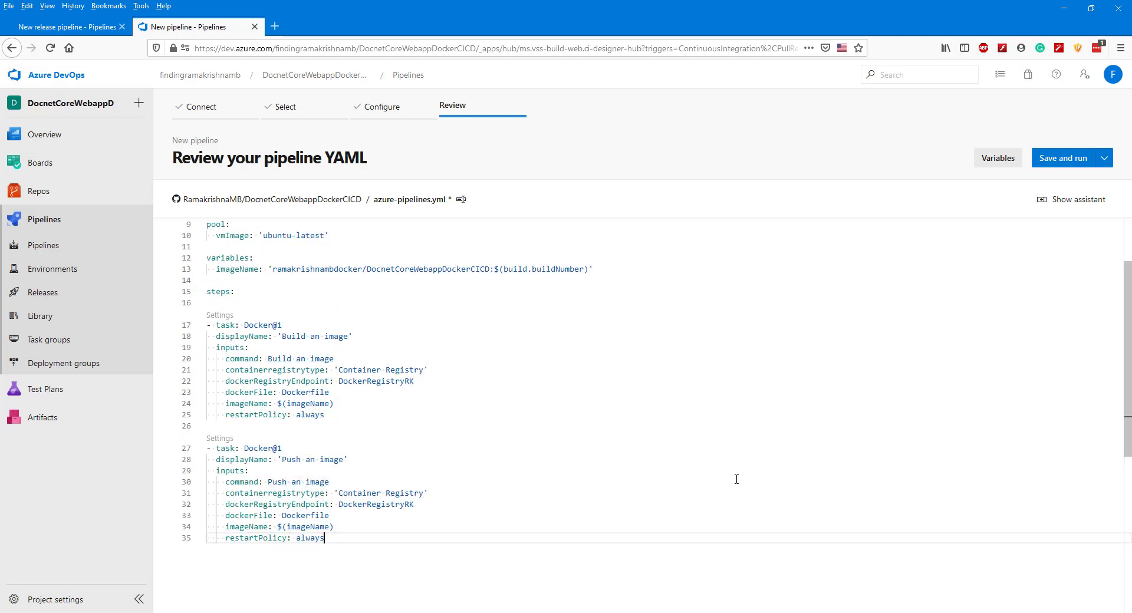
double_click(376, 504)
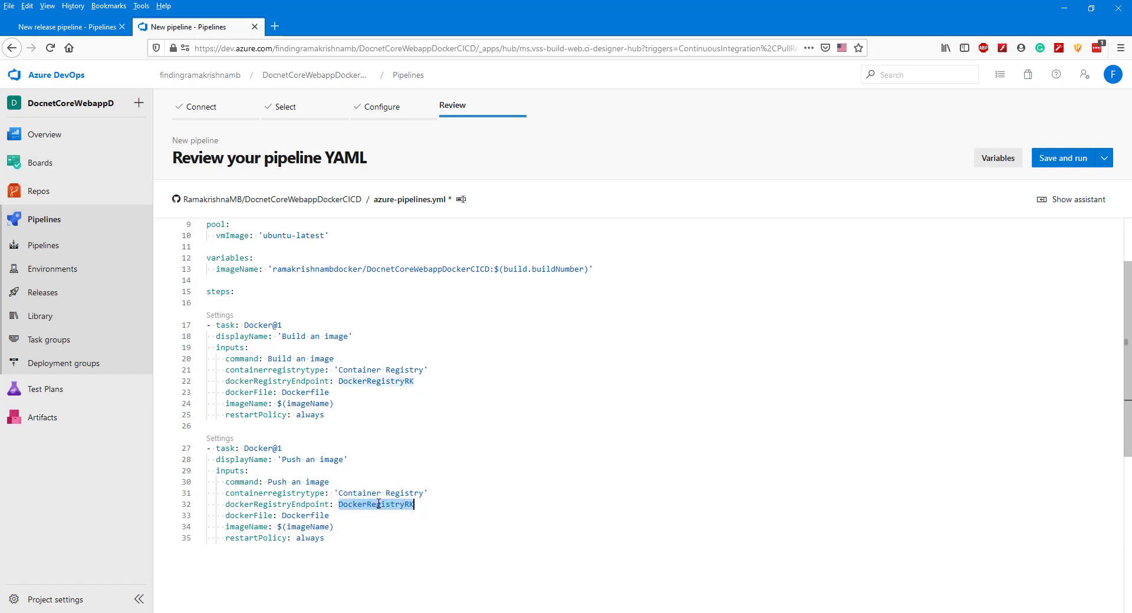
scroll(378, 504, "down", 3)
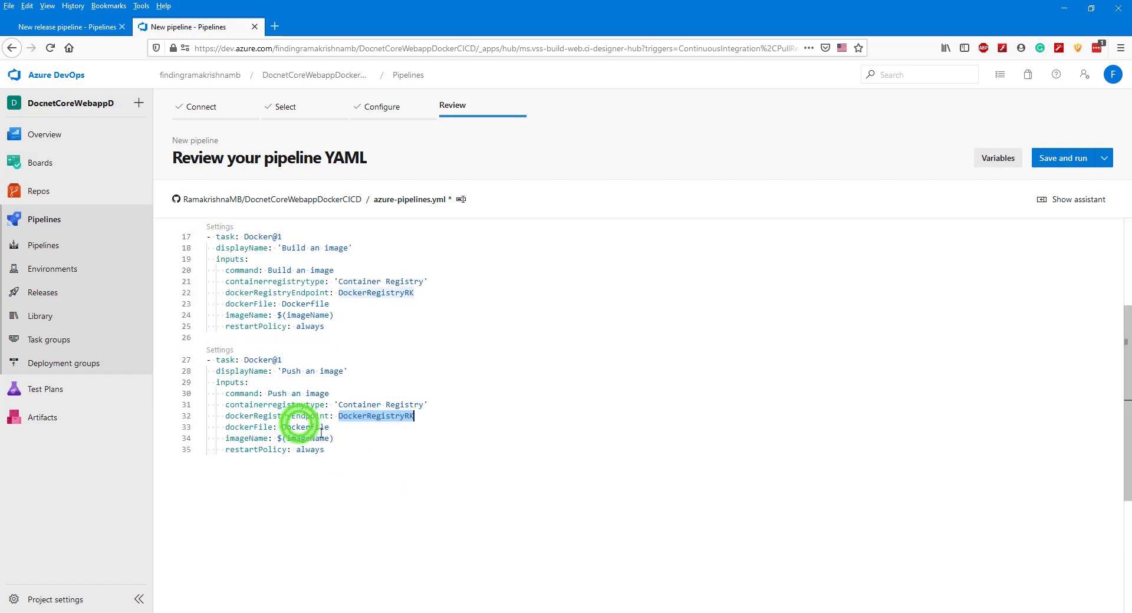
double_click(300, 426)
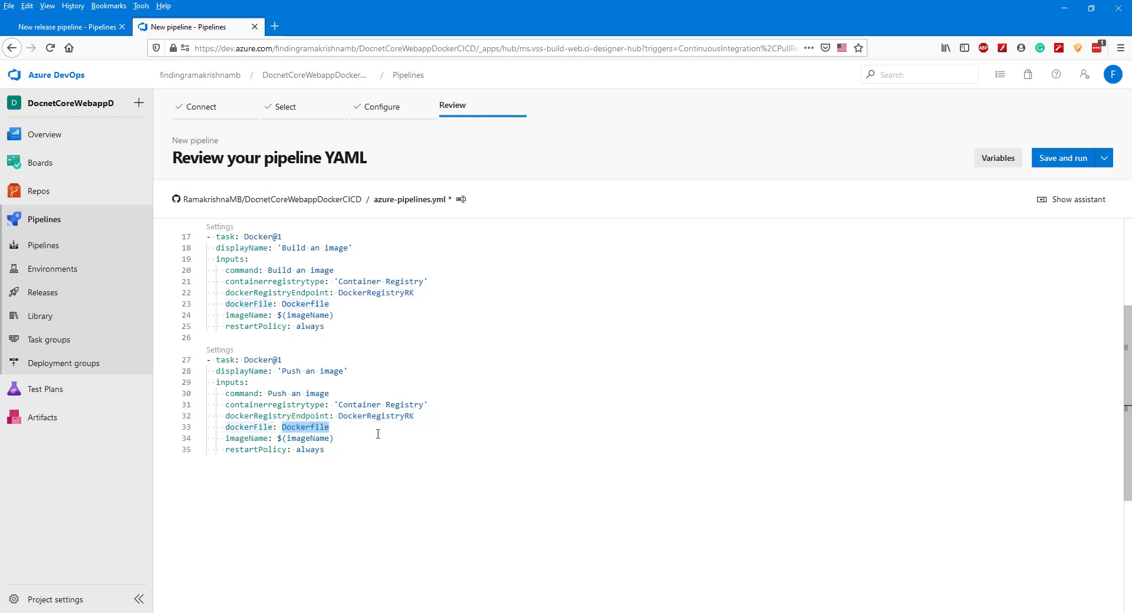
scroll(732, 479, "up", 3)
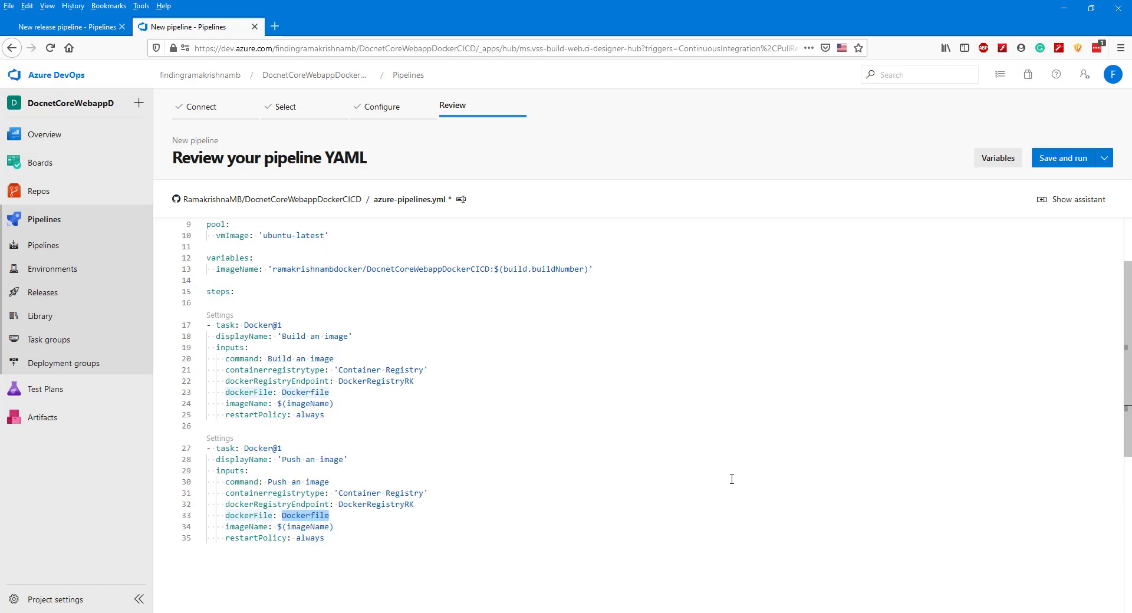
scroll(731, 479, "up", 3)
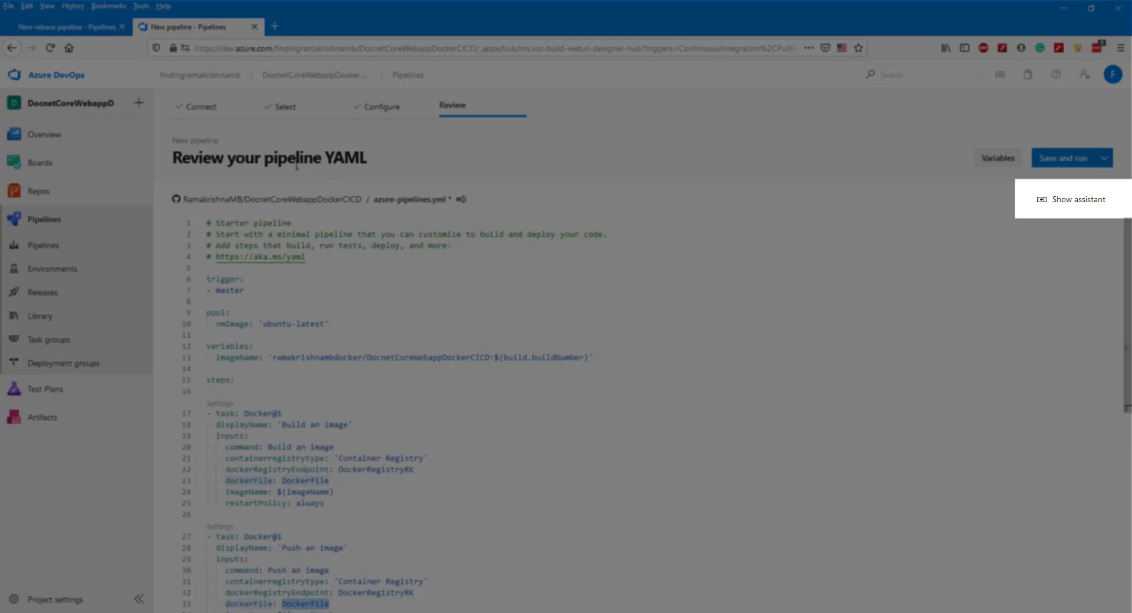
scroll(636, 337, "down", 3)
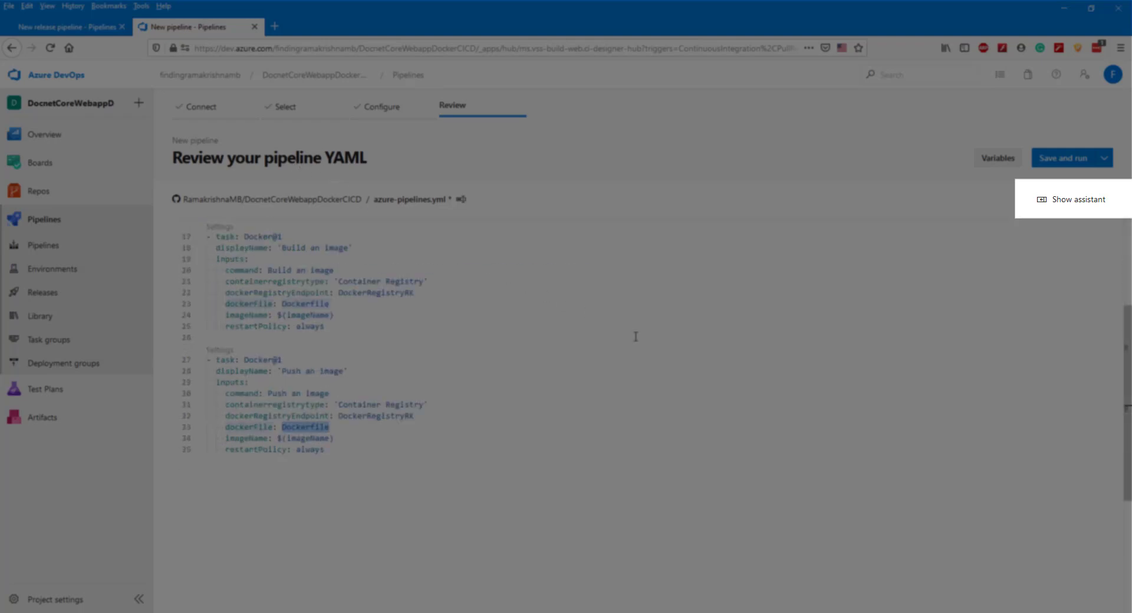
scroll(635, 337, "up", 3)
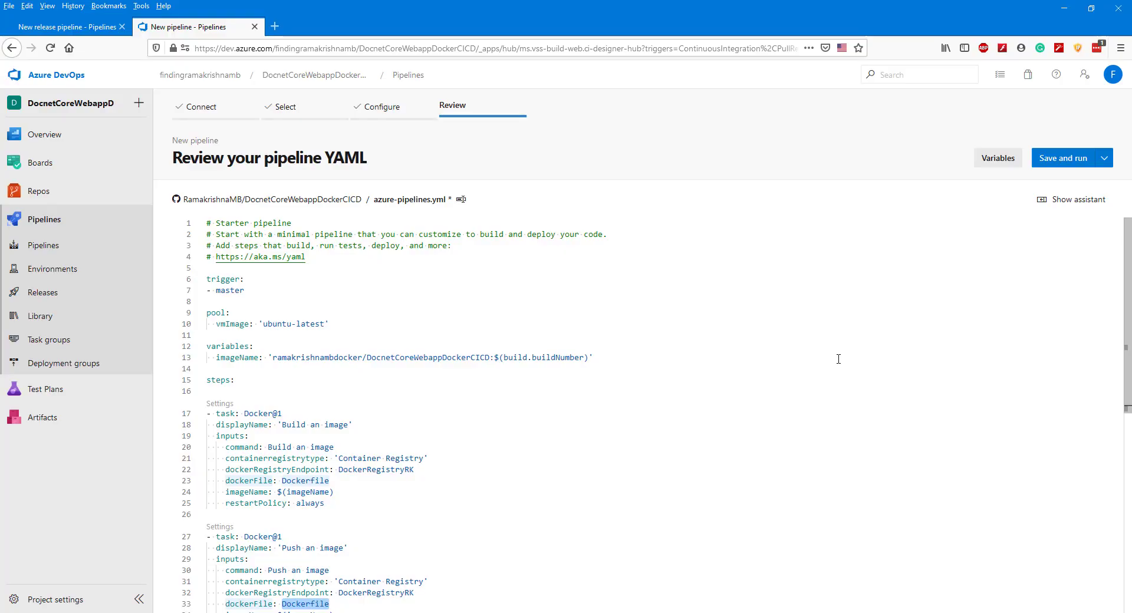
Step: Commit azure-pipelines.yml to master with the default message and start run #20200430.1
scroll(838, 358, "down", 2)
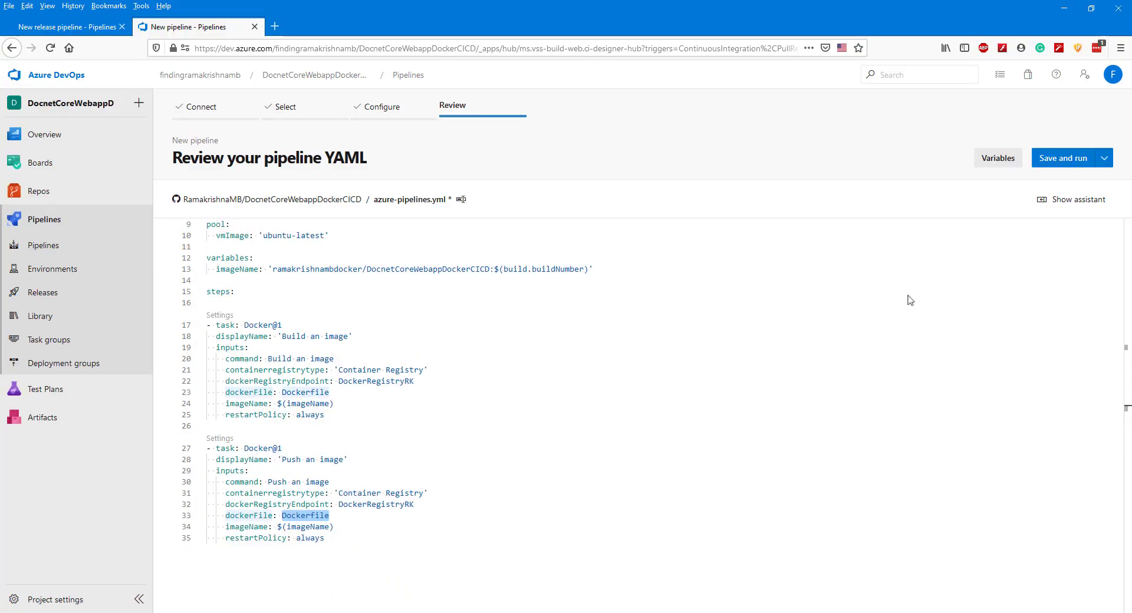
left_click(1058, 164)
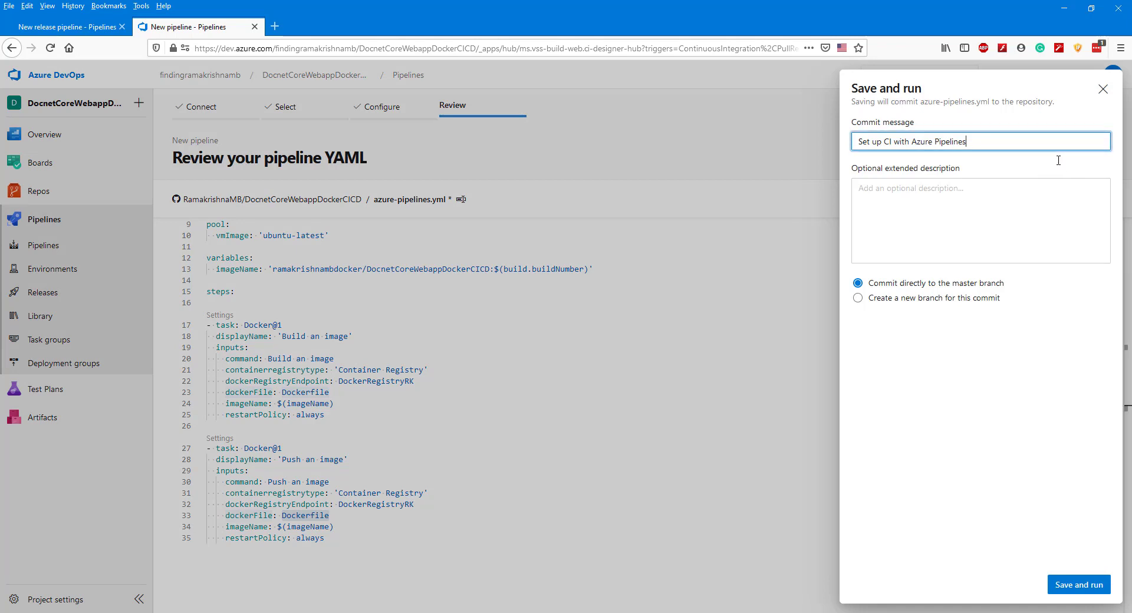
left_click(1078, 585)
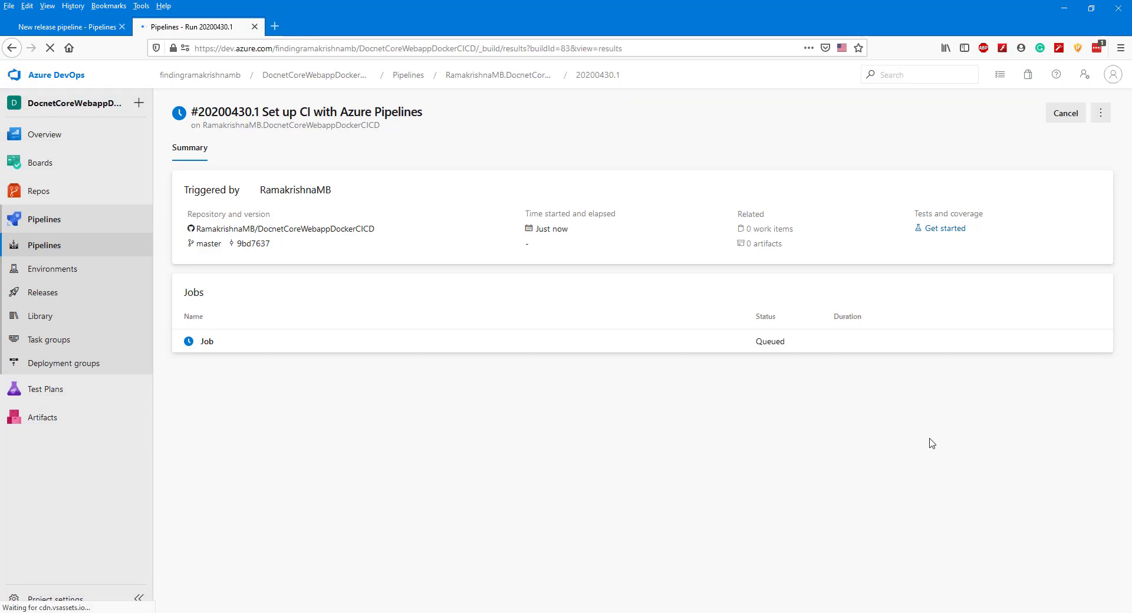
Step: Open the job log for run #20200430.1, then go to the Docker Hub window
left_click(213, 341)
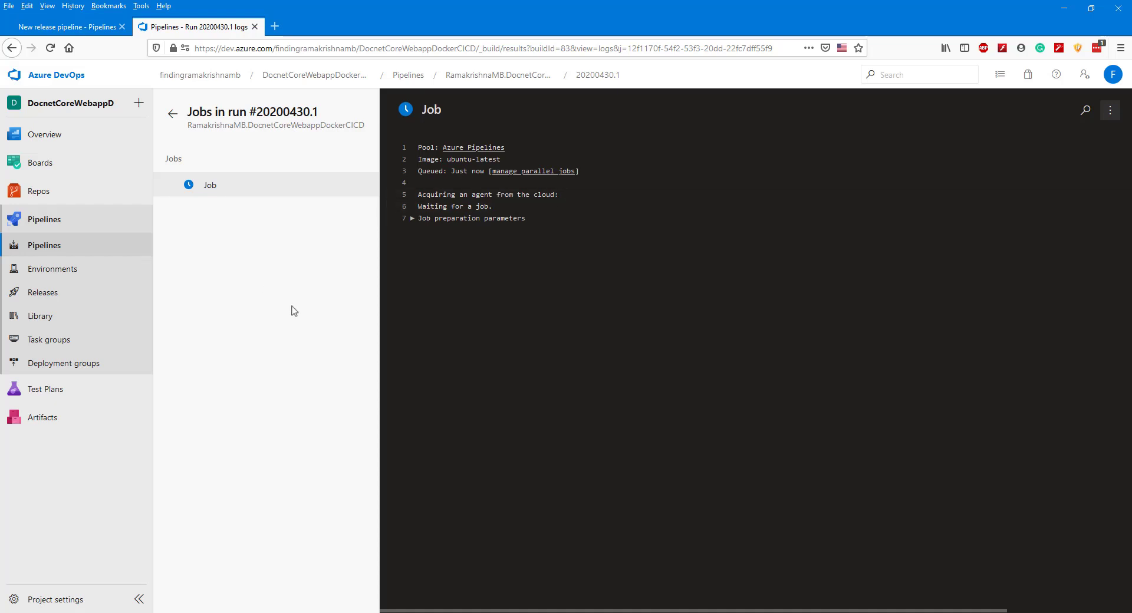
left_click(755, 612)
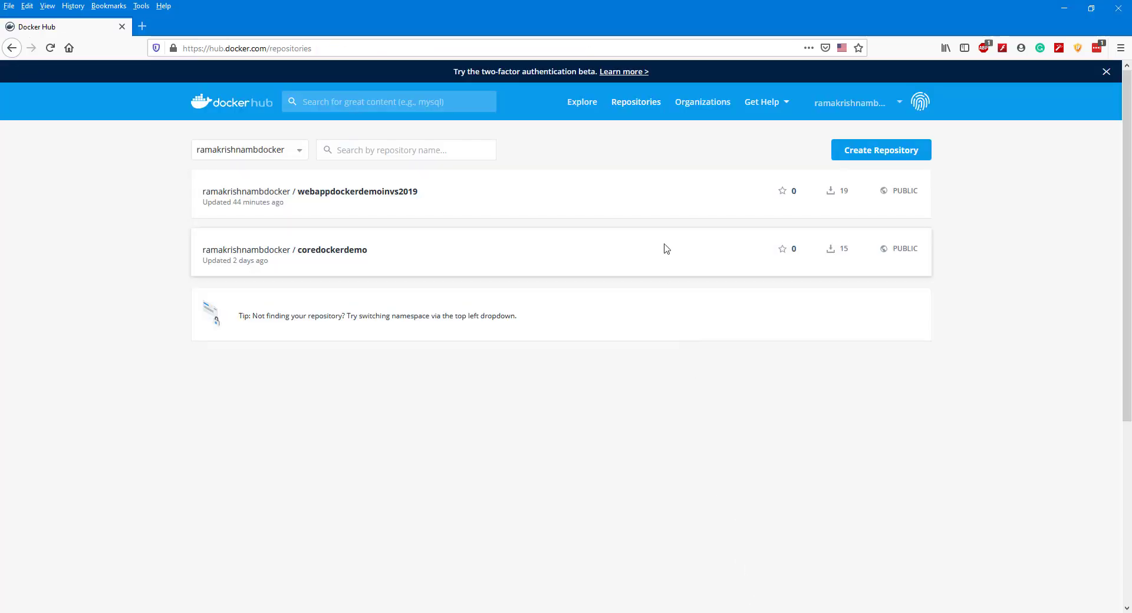
Step: Reload Docker Hub's repositories list, then return to the job log showing build and push succeeded
left_click(631, 107)
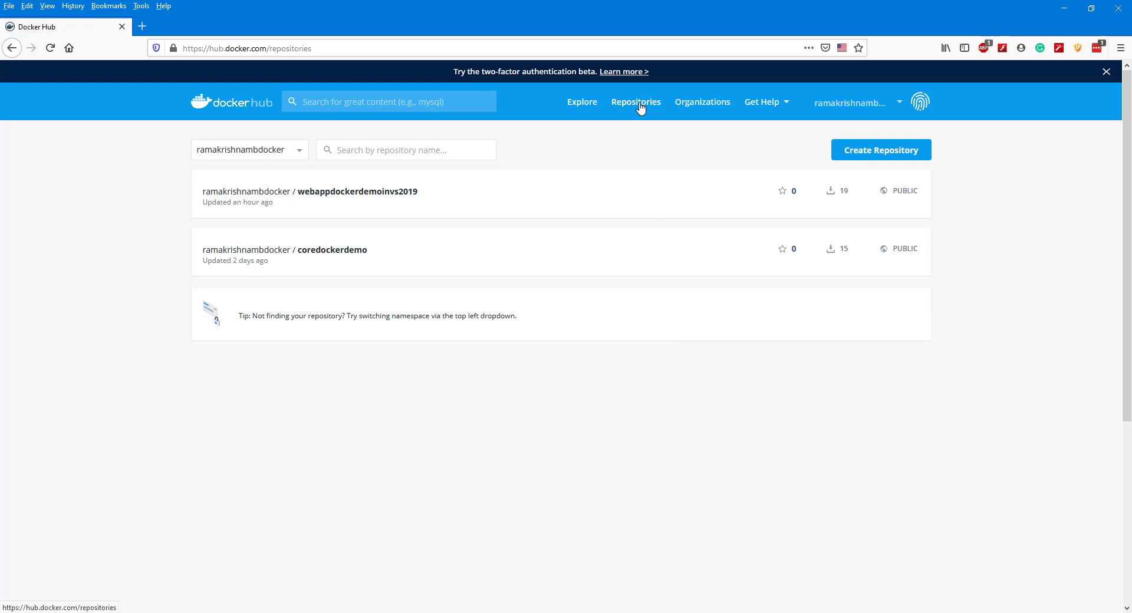
left_click(50, 48)
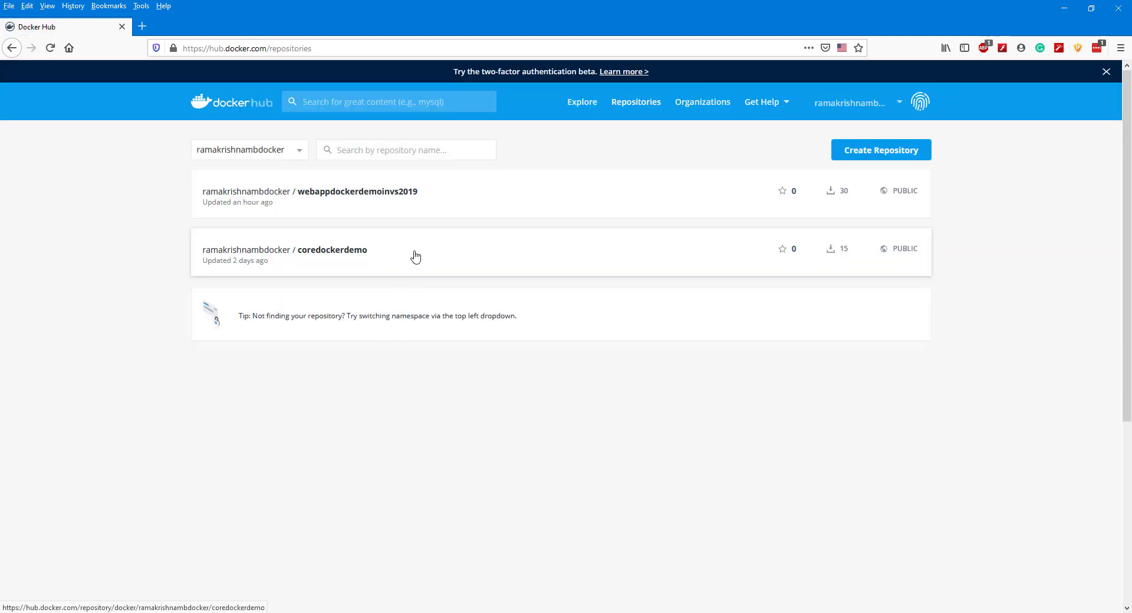
left_click(715, 612)
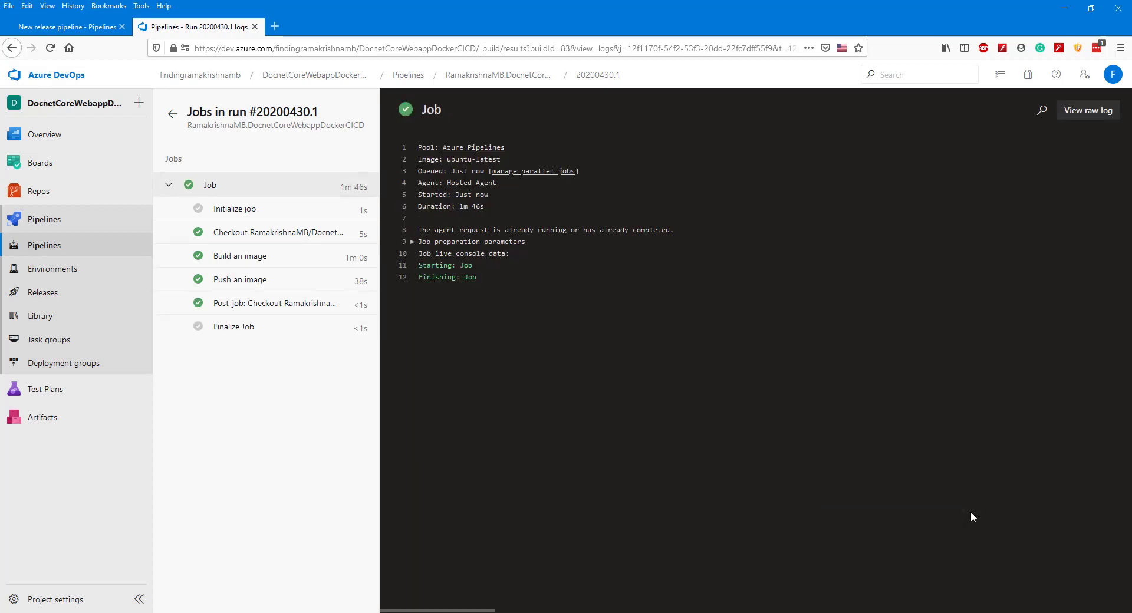
Step: View the pipeline's run history, then reload Docker Hub to reveal the docnetcorewebappdockercicd repository
left_click(49, 246)
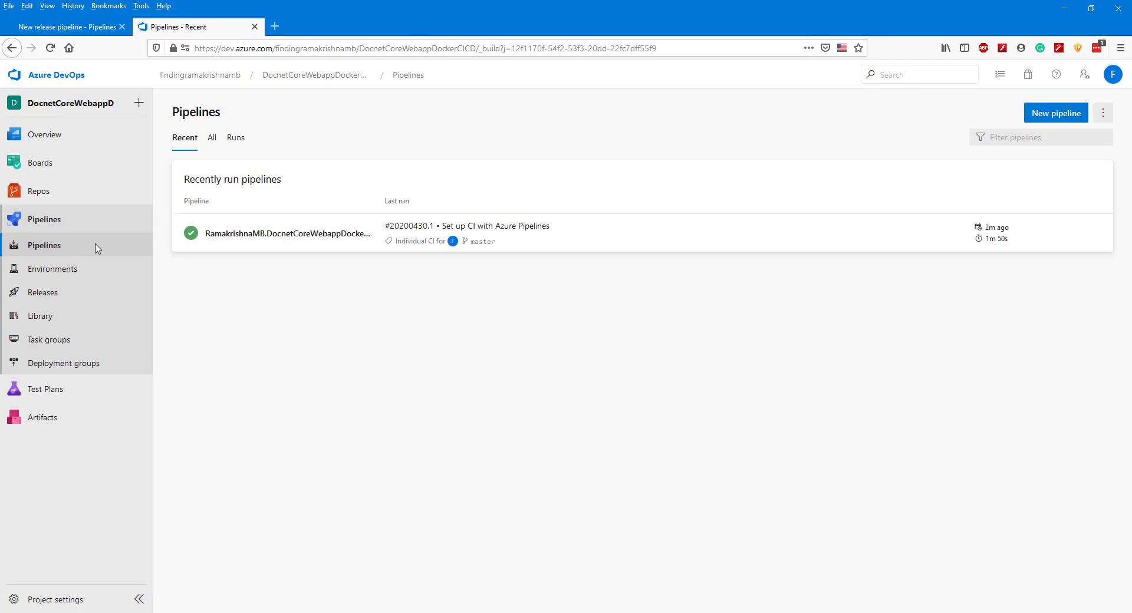
left_click(321, 236)
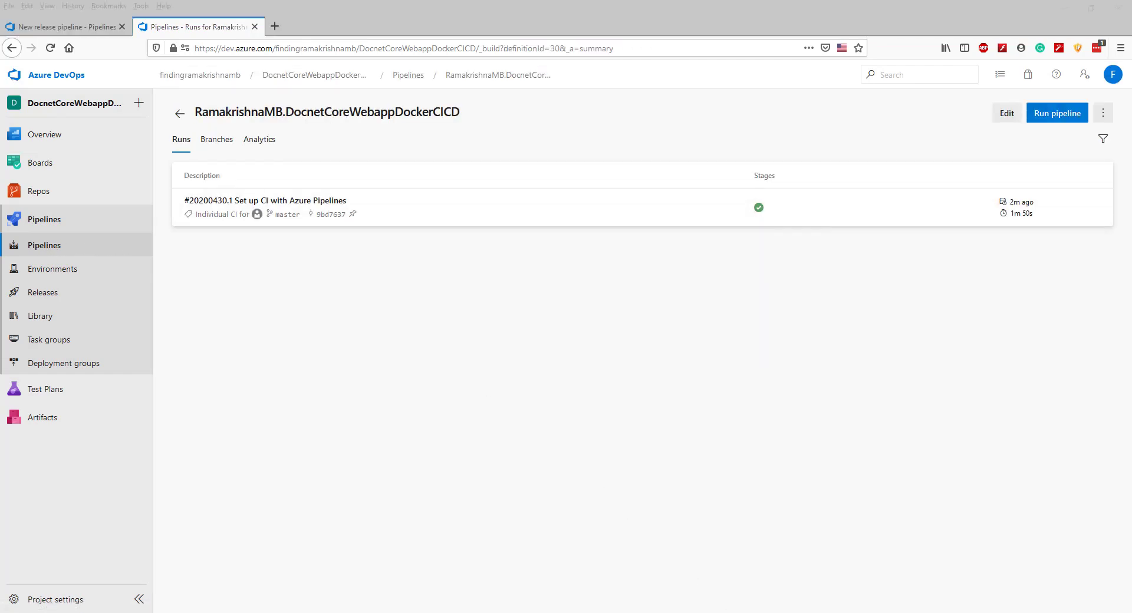
key("alt+Tab")
left_click(50, 48)
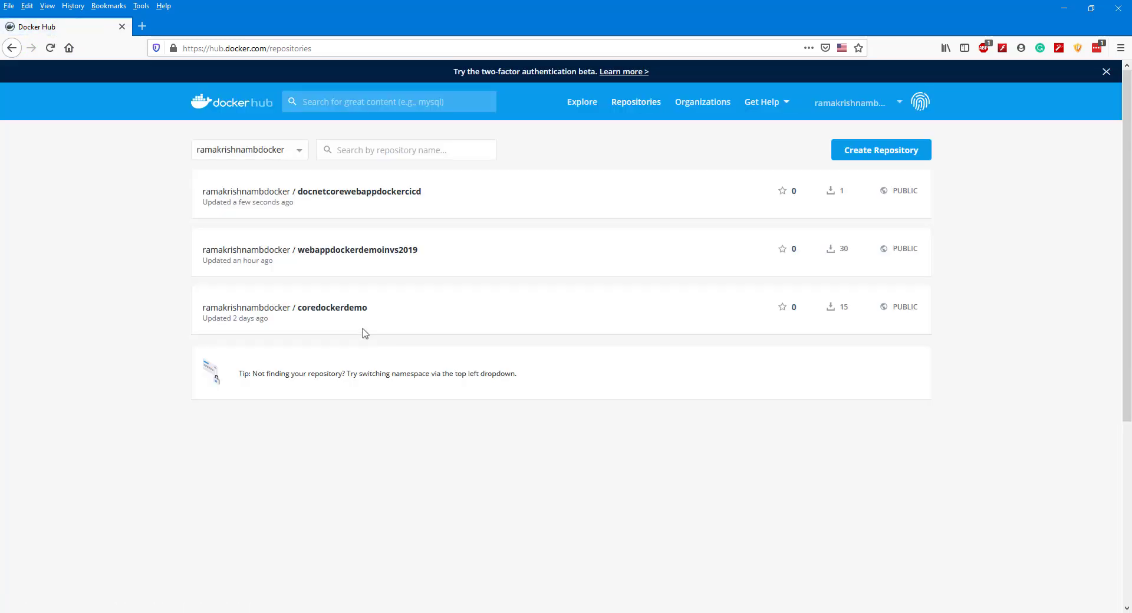
Step: Open the docnetcorewebappdockercicd repository, check tag 20200430.1, and select the image name in its push command
left_click(359, 192)
left_click(358, 195)
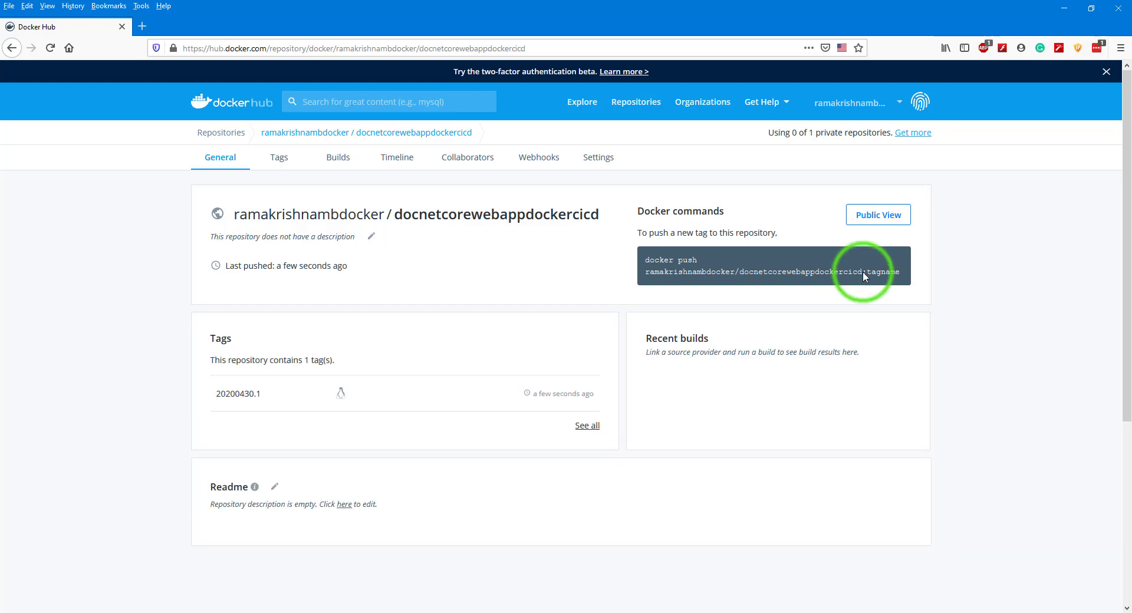
left_click_drag(862, 272, 647, 282)
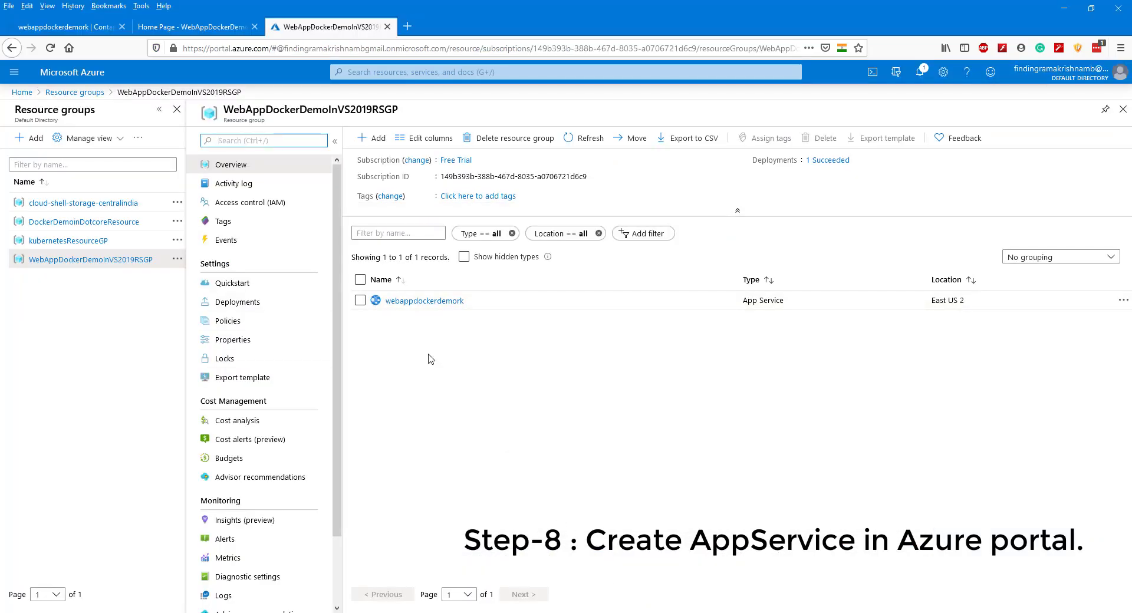
Step: Go from Azure Home to App Services and start a new Web App on the Free Trial subscription
left_click(62, 75)
left_click(361, 151)
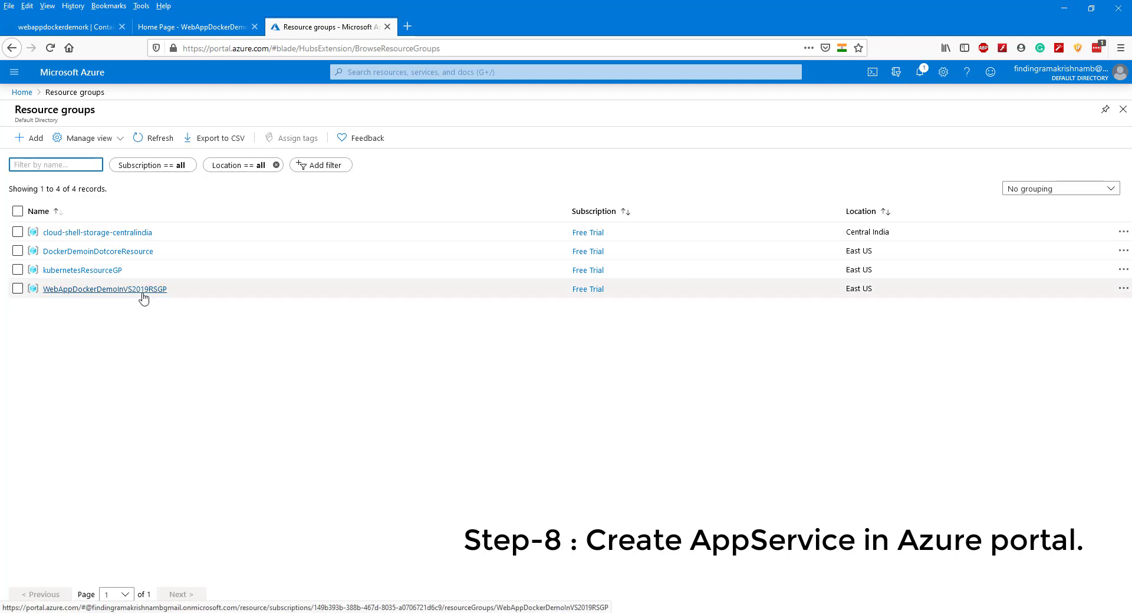
left_click(88, 71)
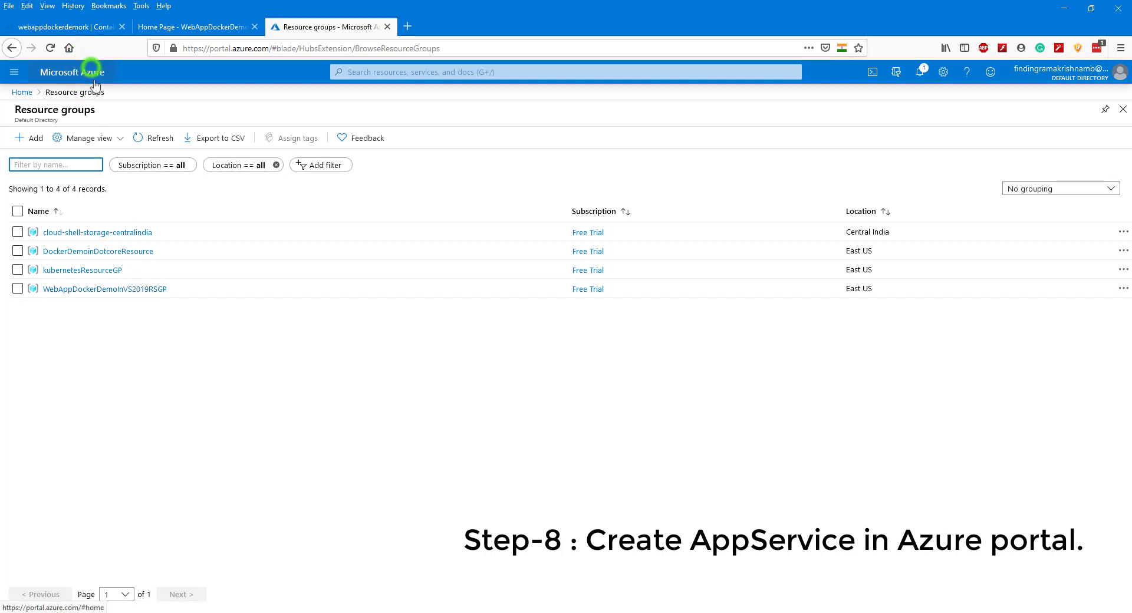
left_click(396, 143)
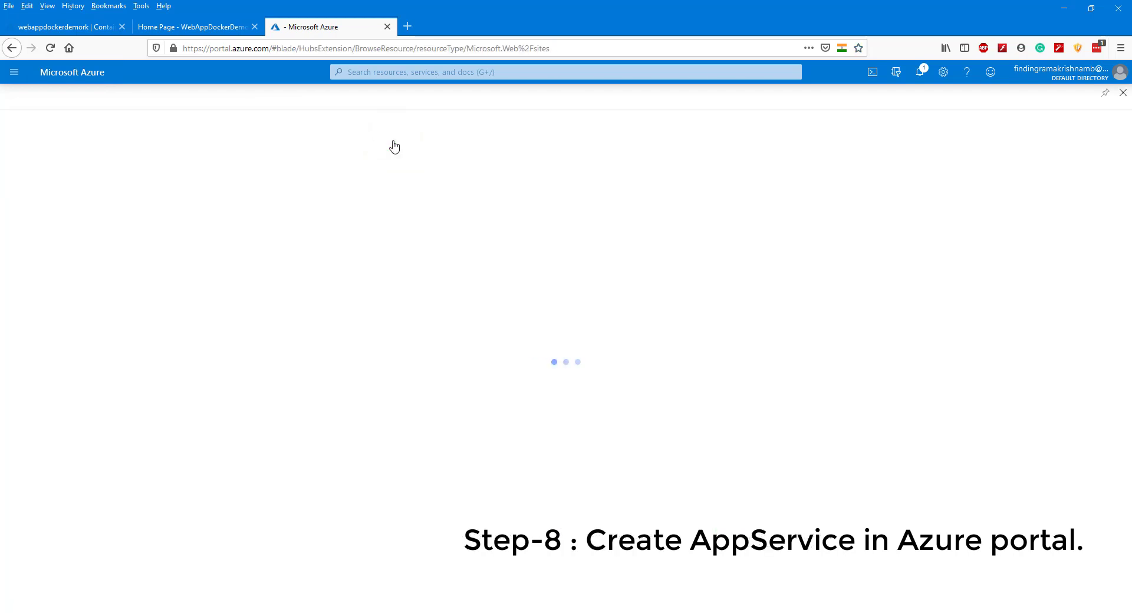
left_click(31, 138)
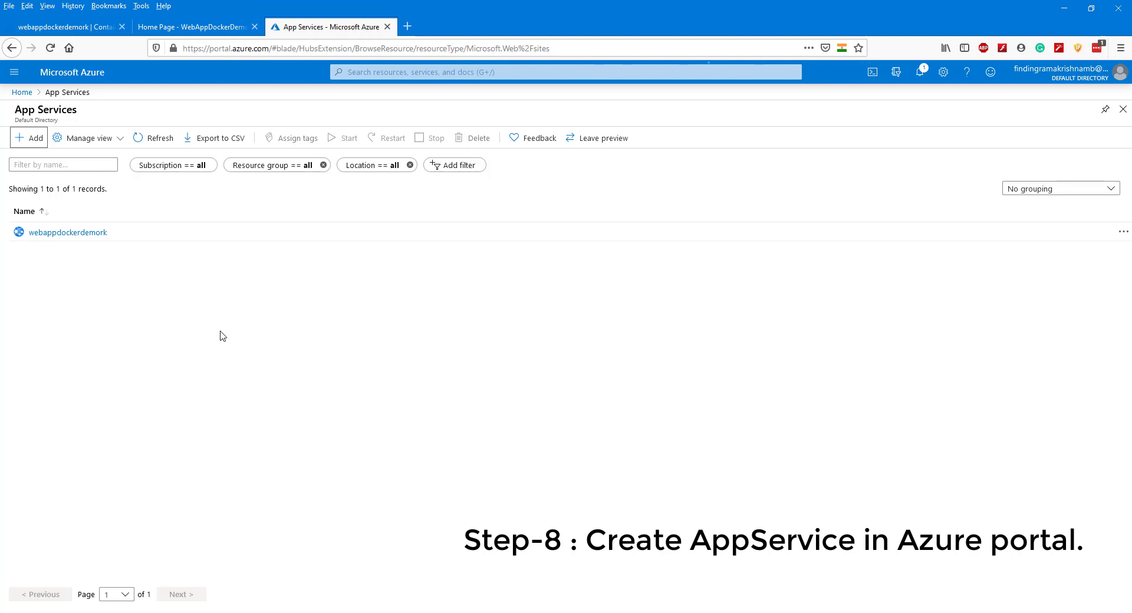
left_click(389, 285)
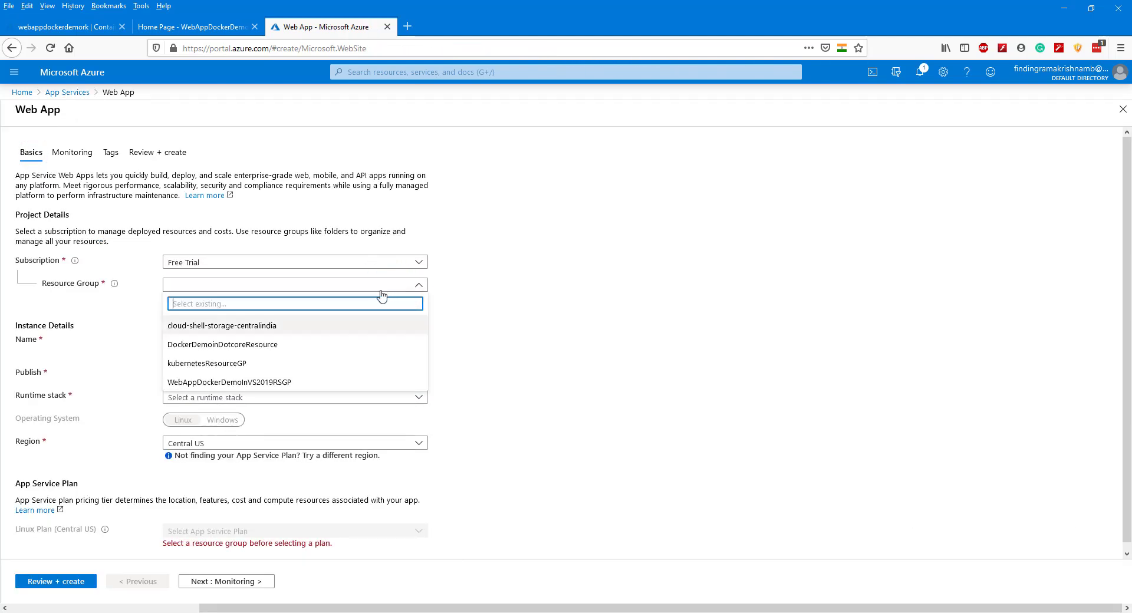
Step: Choose resource group WebAppDockerDemoInVS2019RSGP and name the web app dockerCICDdemo
left_click(239, 383)
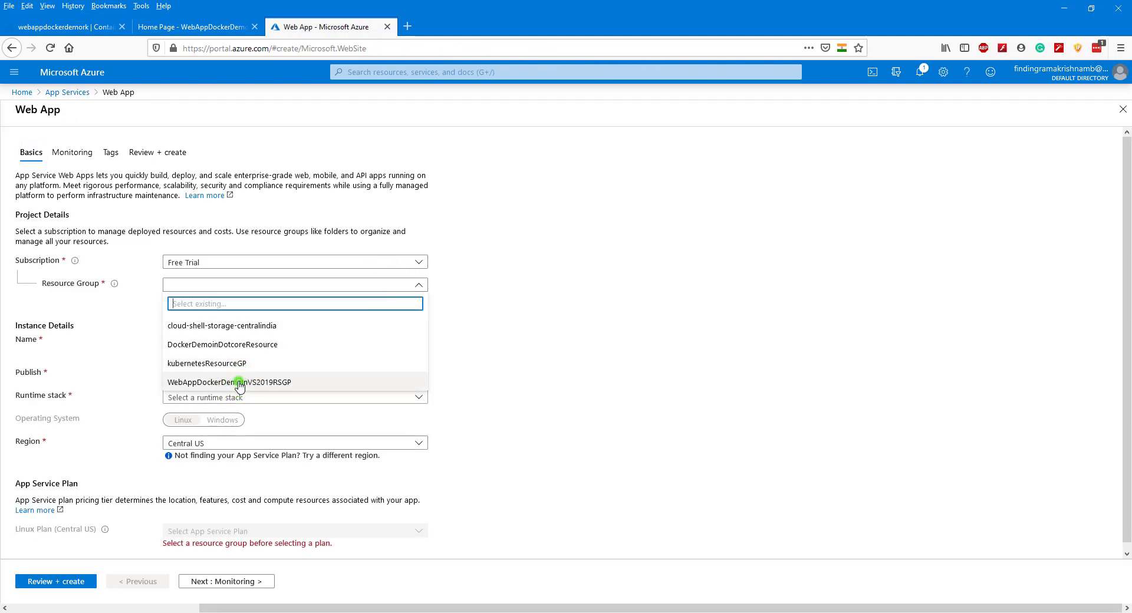
left_click(204, 342)
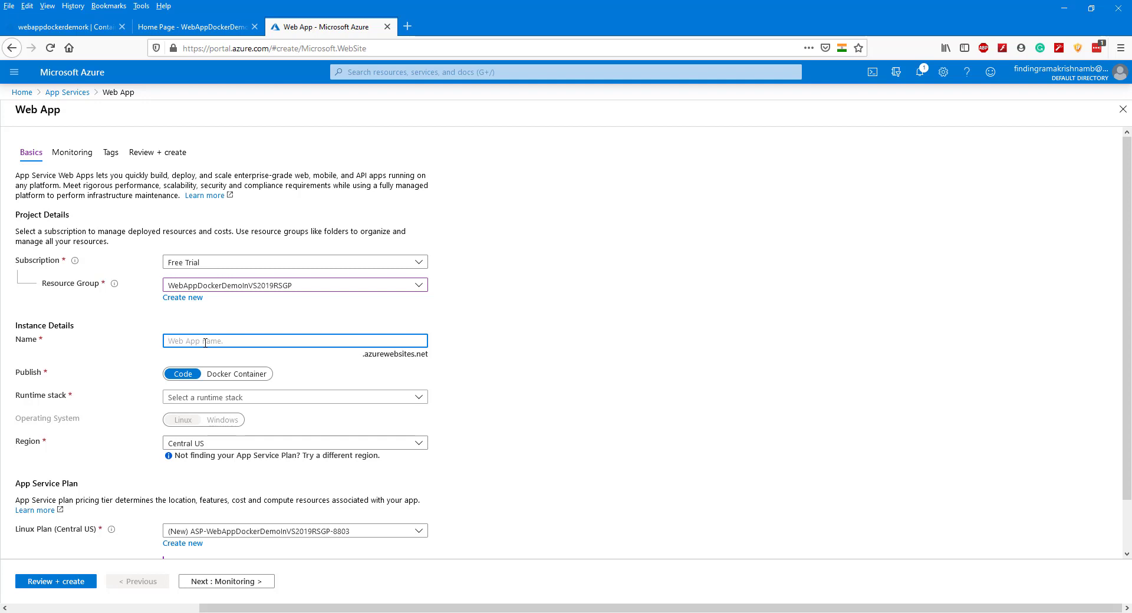
type("dock")
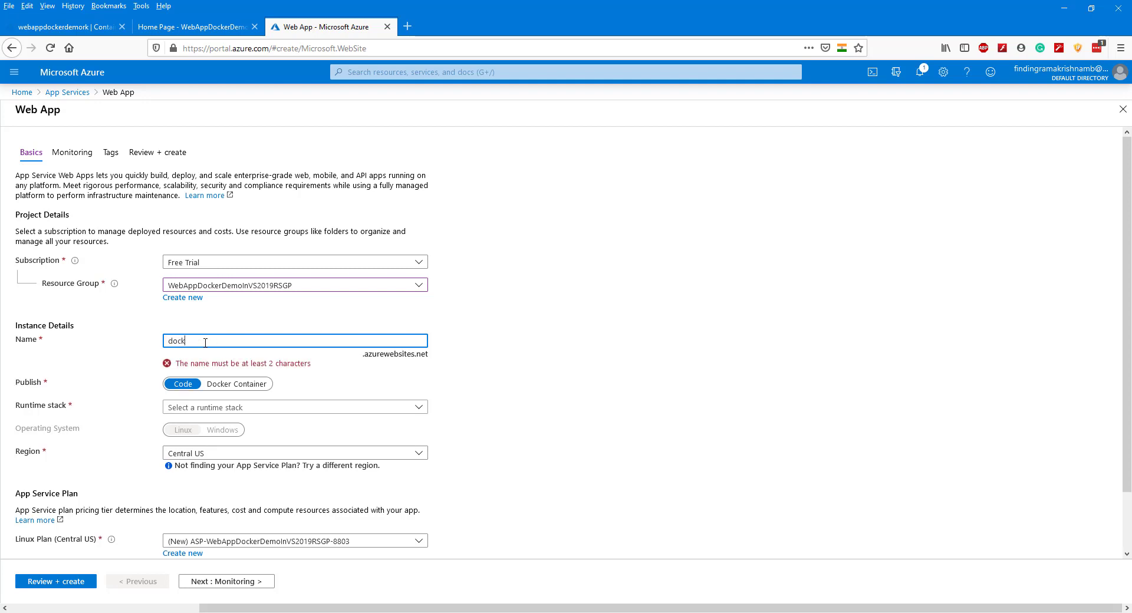
type("erCI")
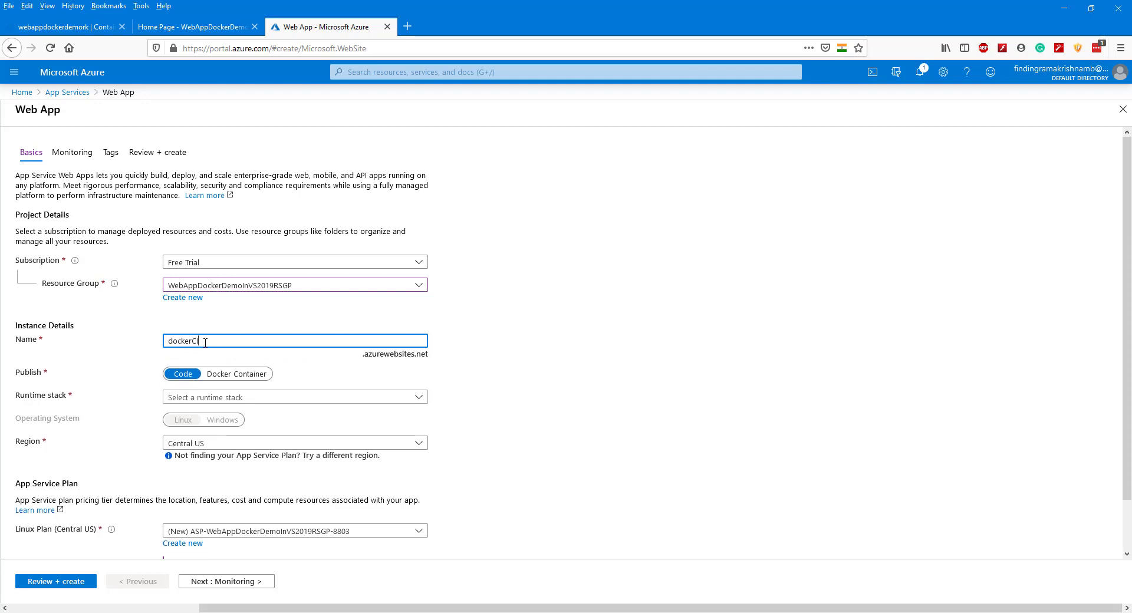
type("CDdemo")
left_click(531, 346)
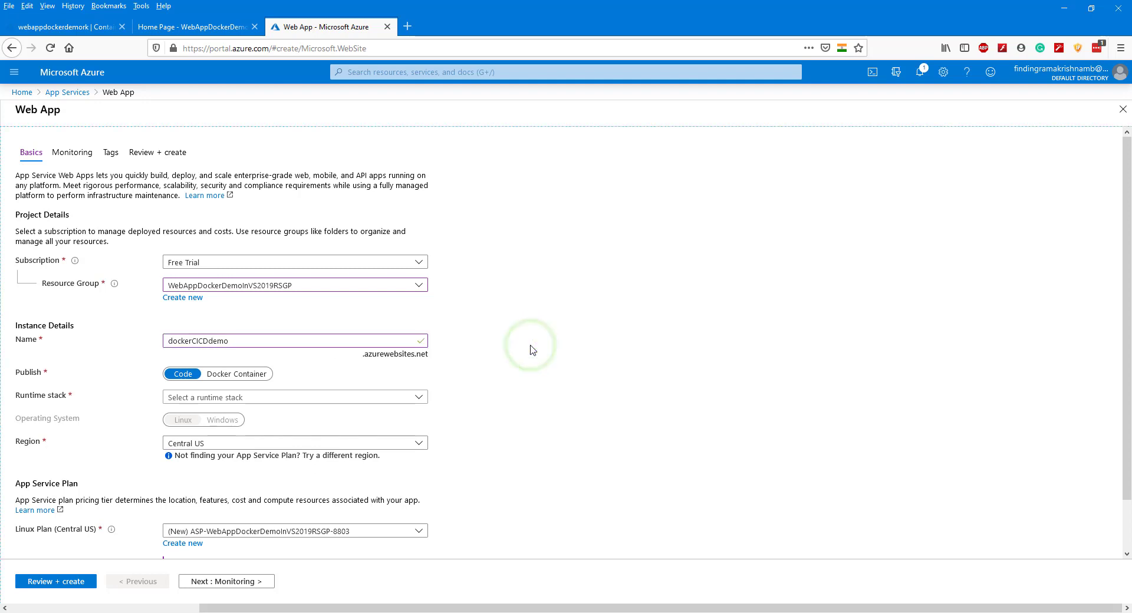
Step: Publish the web app as a Docker Container on Linux in East US 2, then continue to the Docker step
left_click(243, 382)
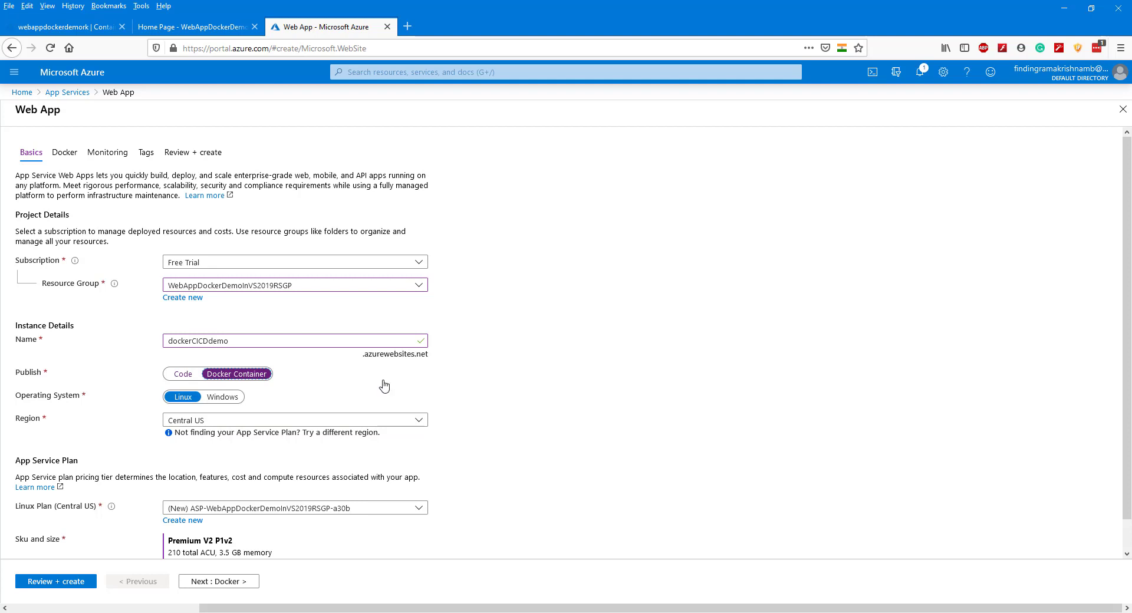
scroll(265, 388, "down", 1)
left_click(265, 388)
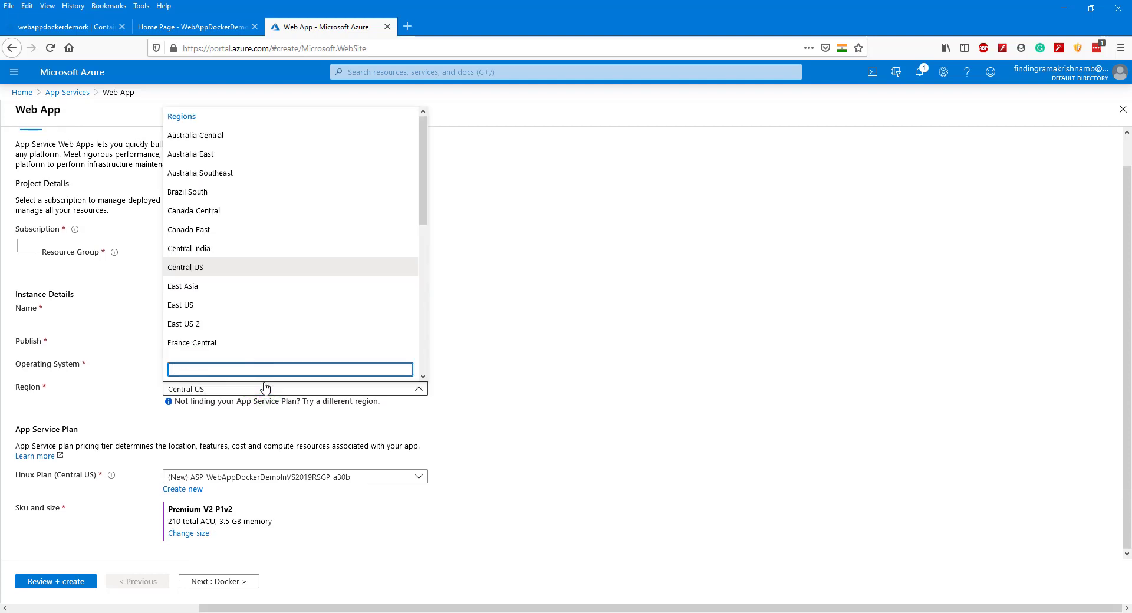
left_click(202, 324)
scroll(566, 376, "down", 1)
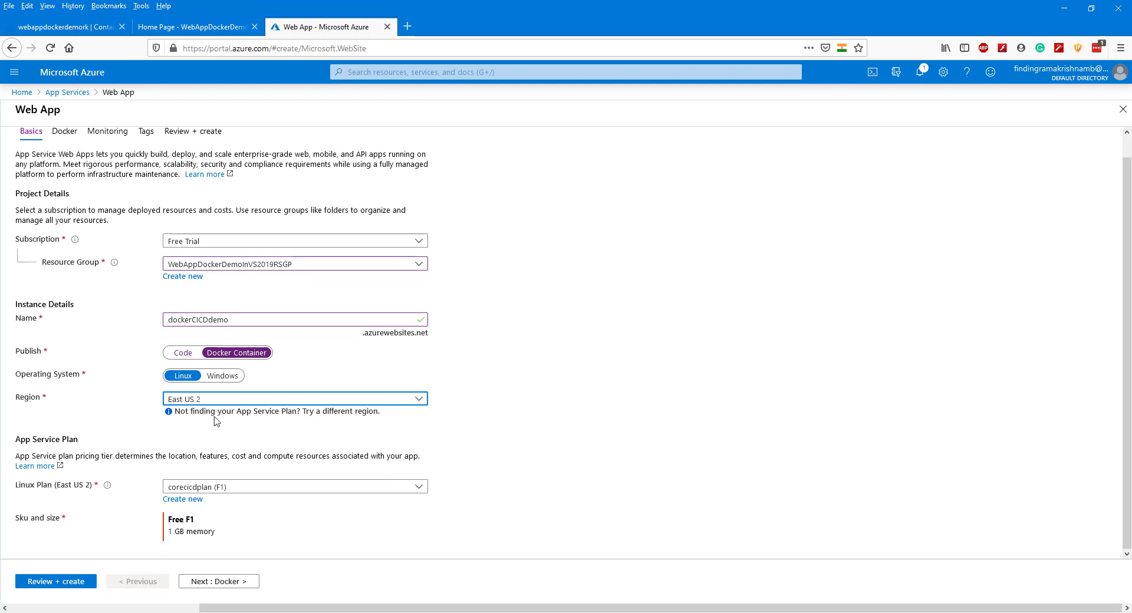
left_click(219, 581)
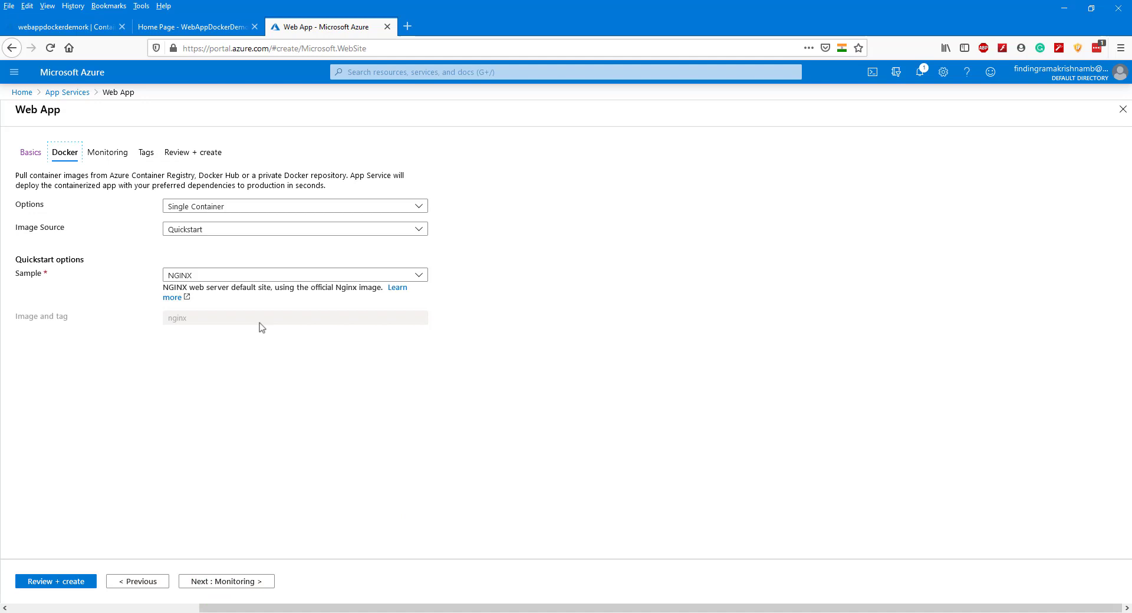
Step: Set the web app's image source to Docker Hub
left_click(274, 229)
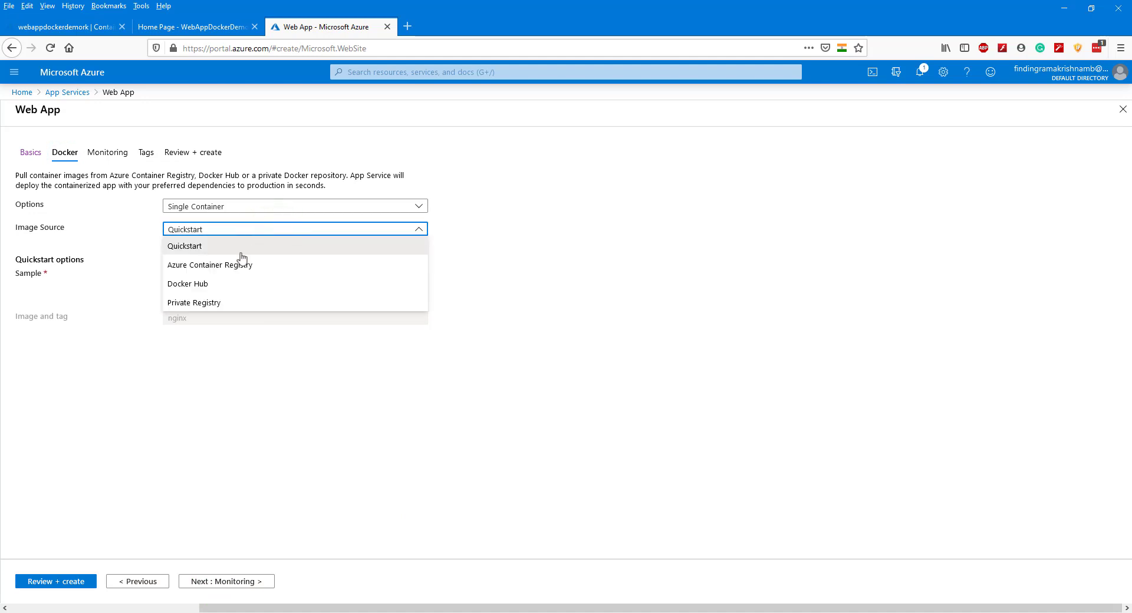
left_click(198, 289)
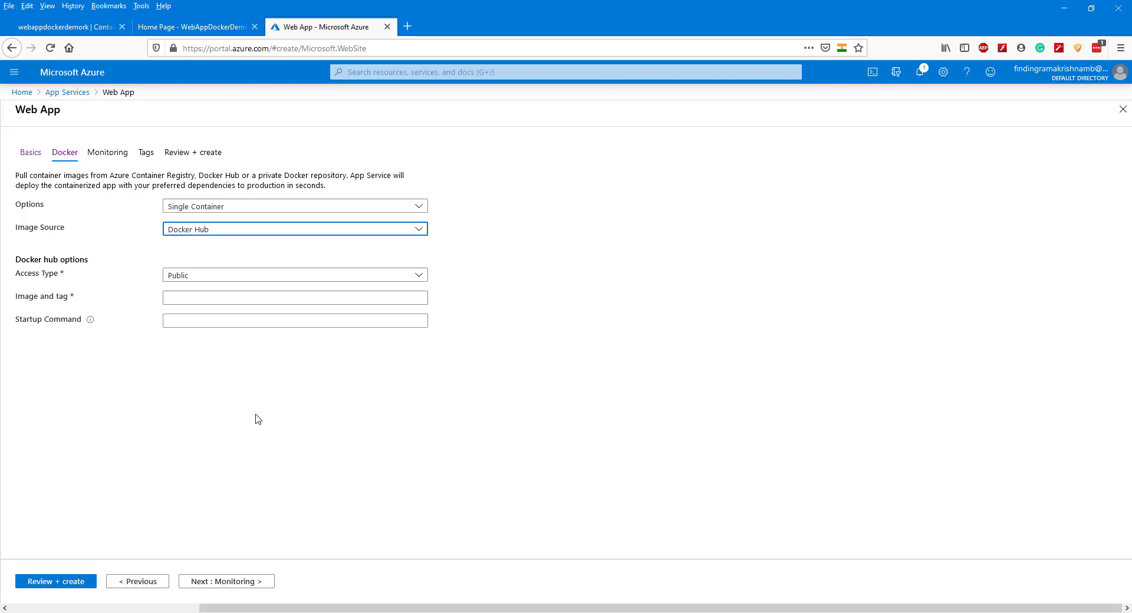
left_click(189, 297)
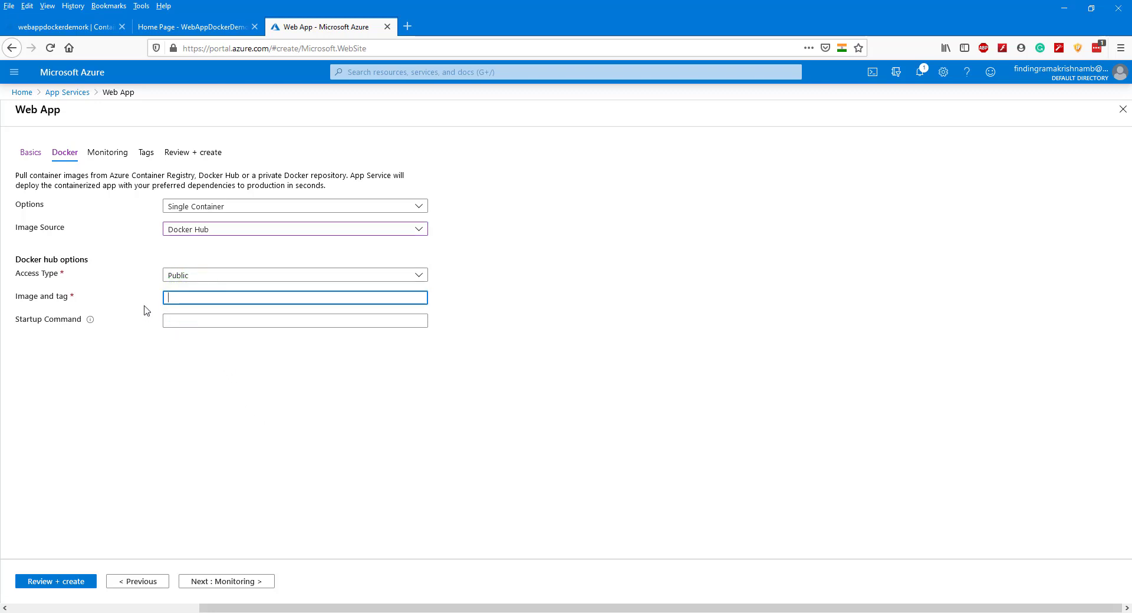
Step: Copy docnetcorewebappdockercicd from Docker Hub into Image and tag, then open Review + create
left_click(754, 612)
left_click(765, 267)
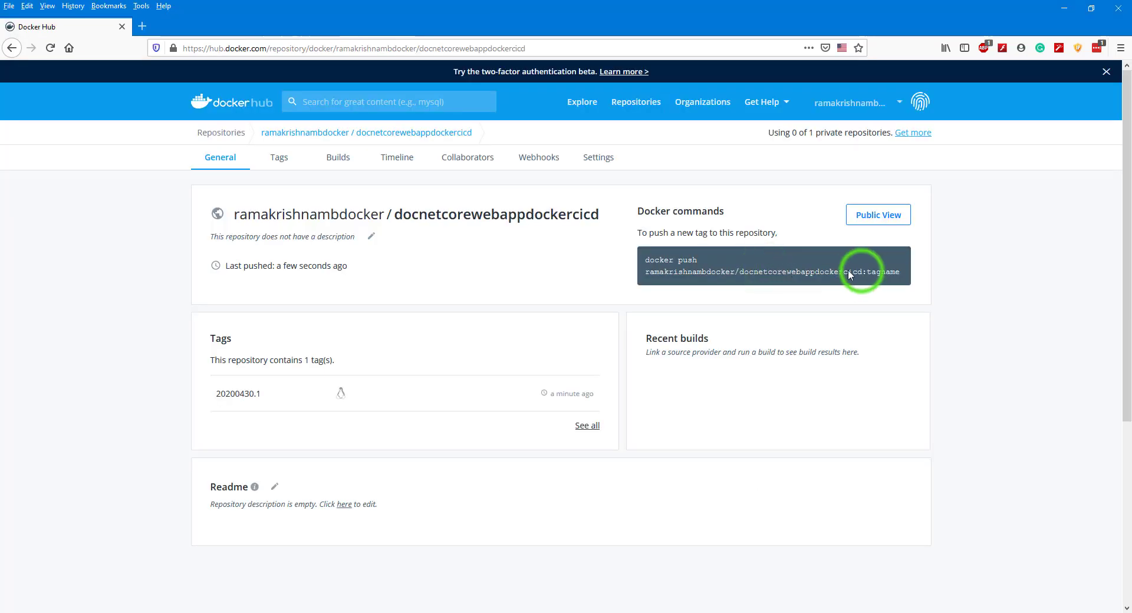
left_click_drag(861, 272, 647, 271)
key("ctrl+c")
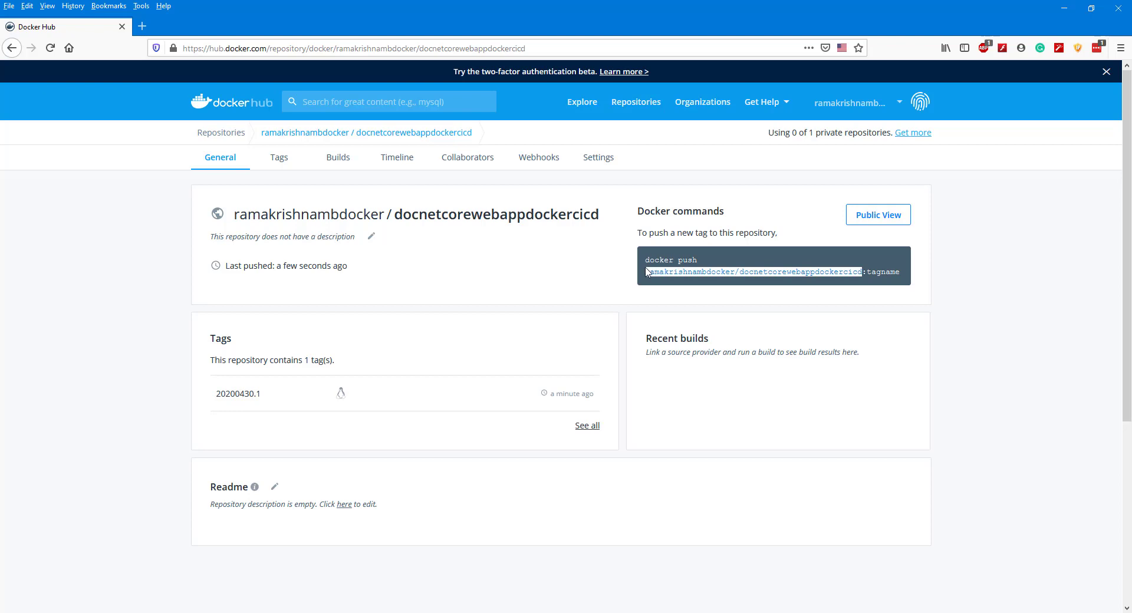
left_click(657, 610)
key("ctrl+v")
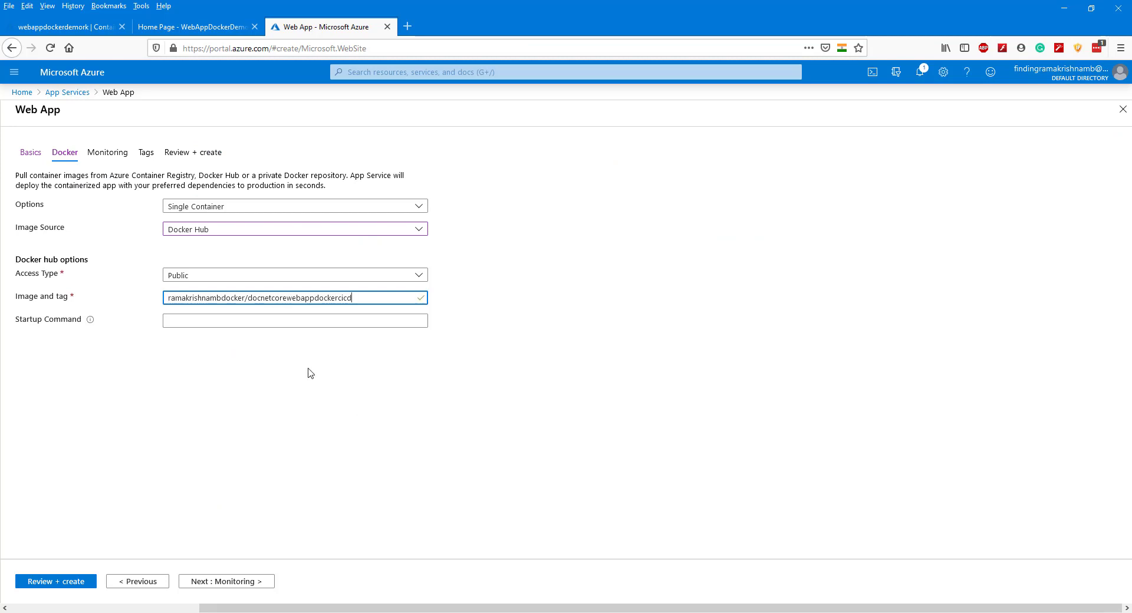
left_click(49, 583)
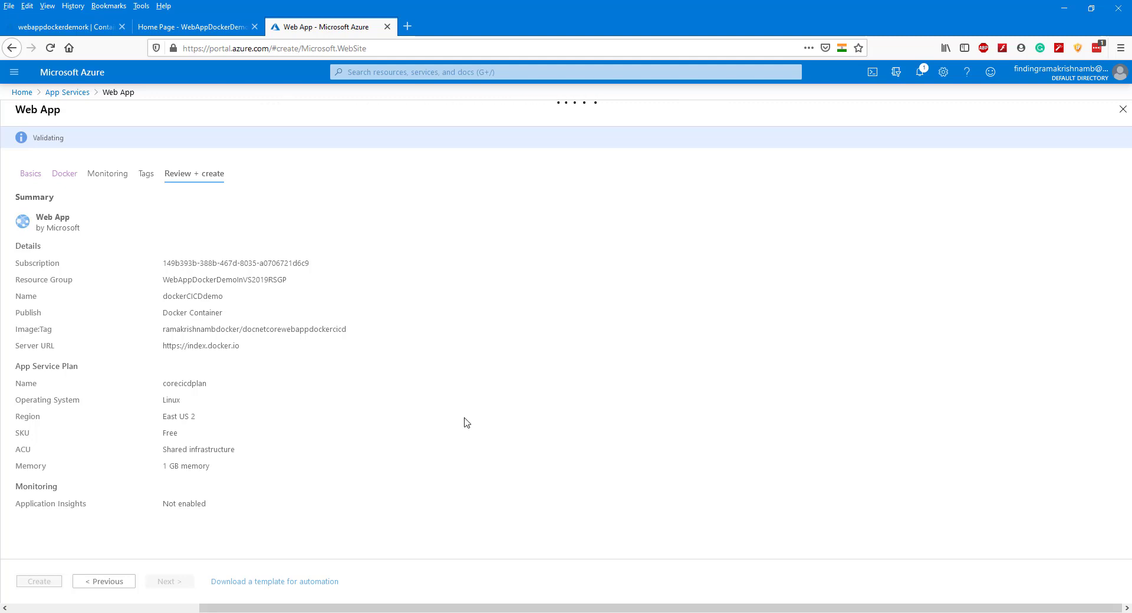
Step: Create the dockerCICDdemo web app and open it once its deployment completes
left_click(36, 582)
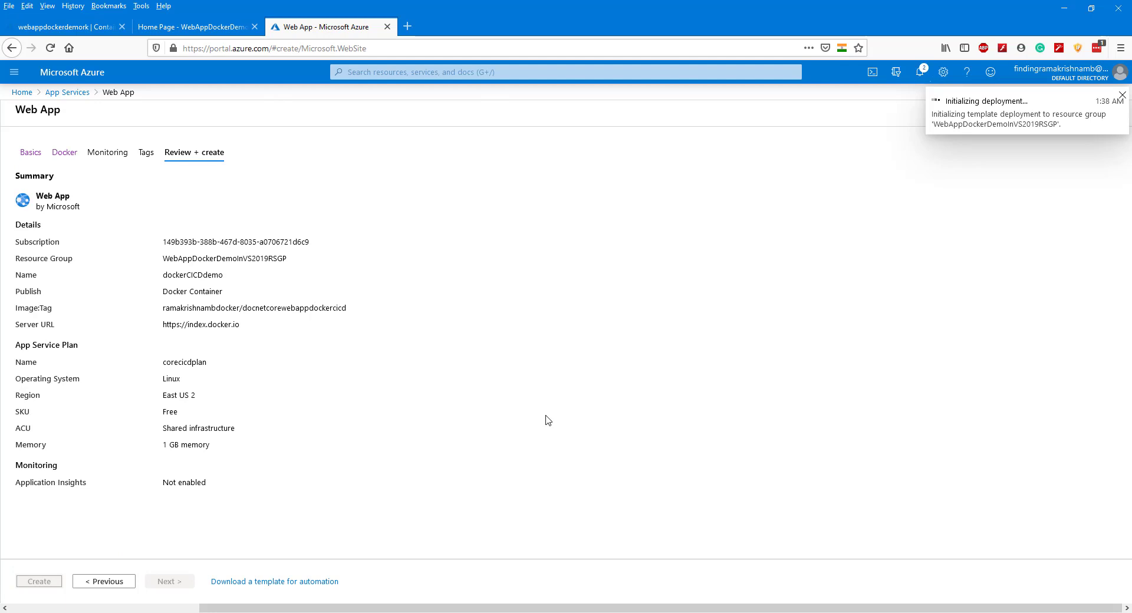
left_click(920, 72)
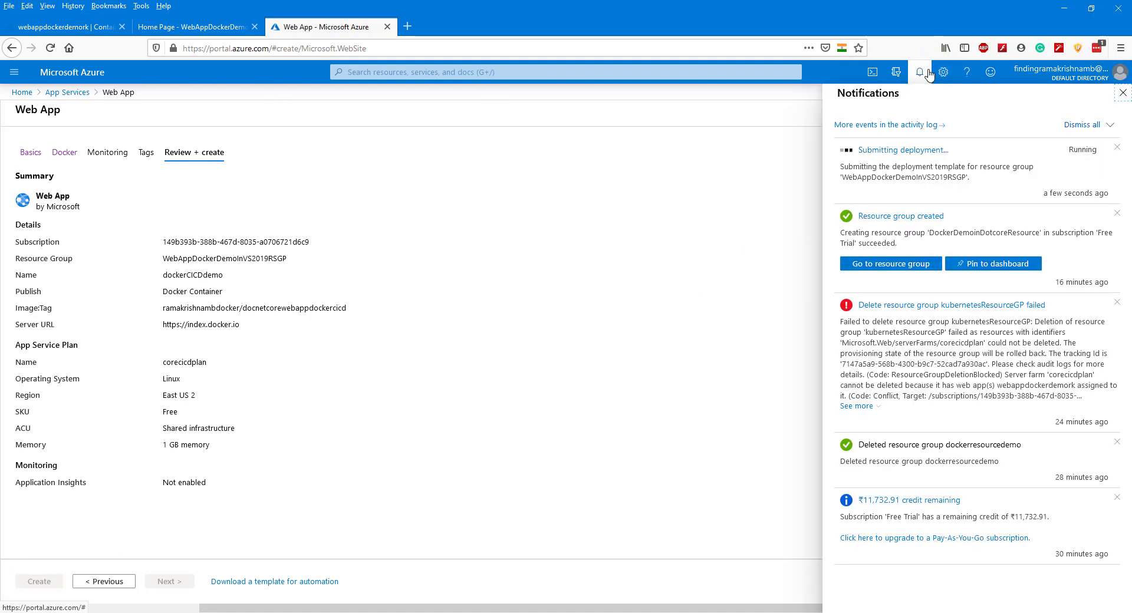
left_click(968, 154)
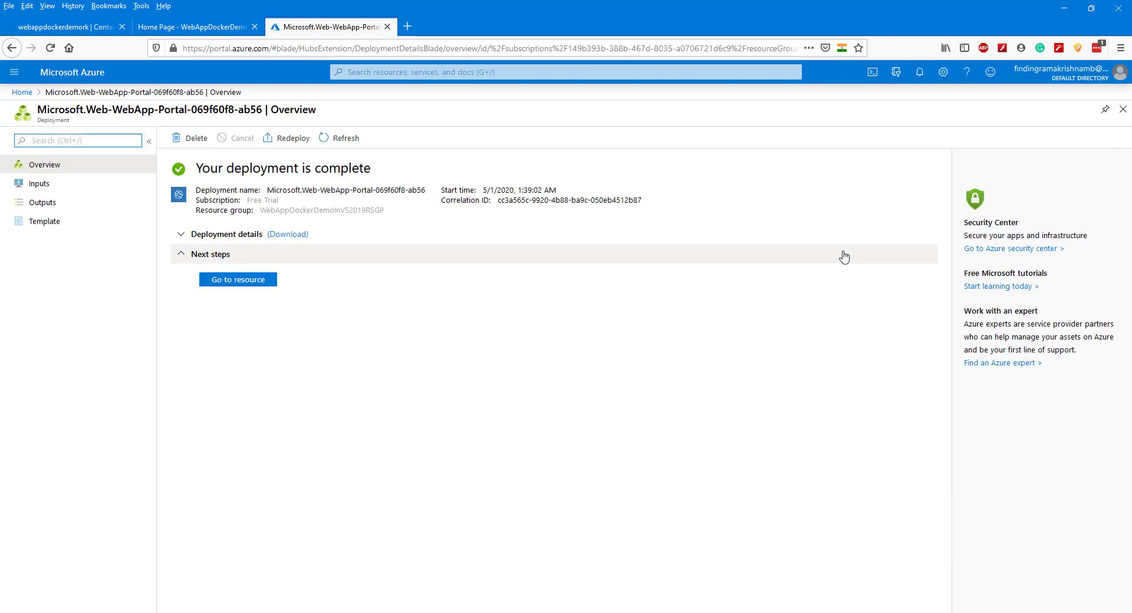
left_click(230, 280)
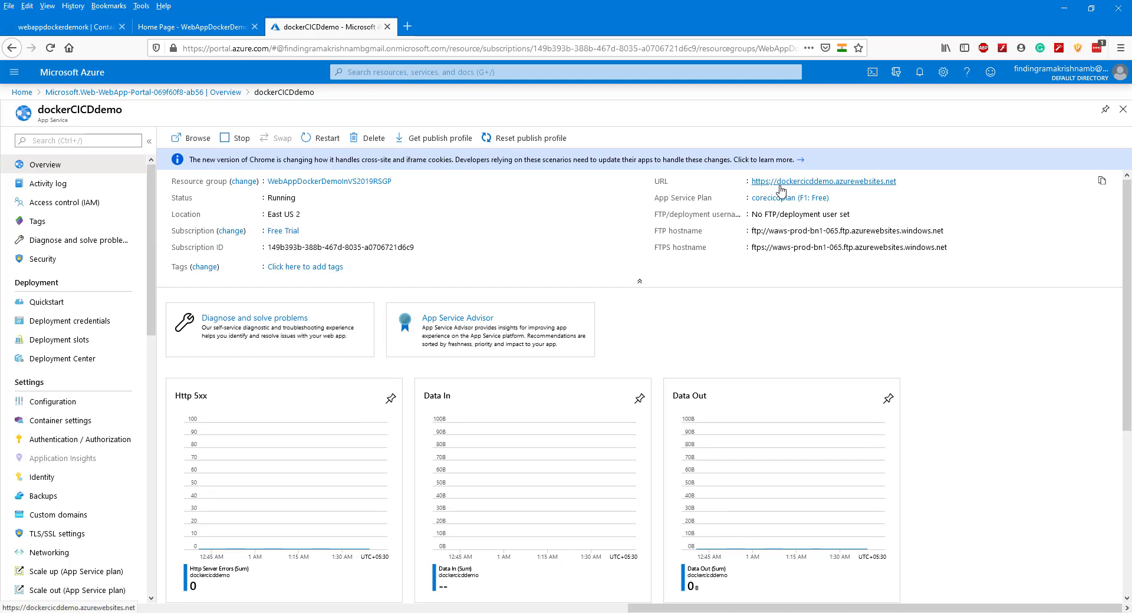
Step: Switch Continuous Deployment On in dockerCICDdemo's container settings and save
left_click(61, 424)
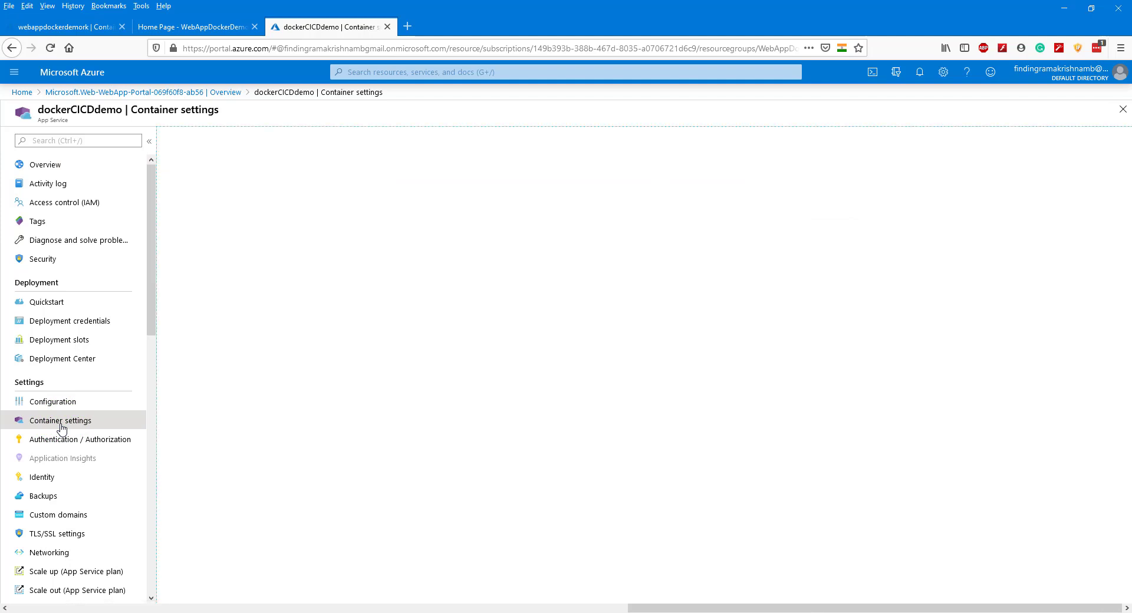
left_click(179, 333)
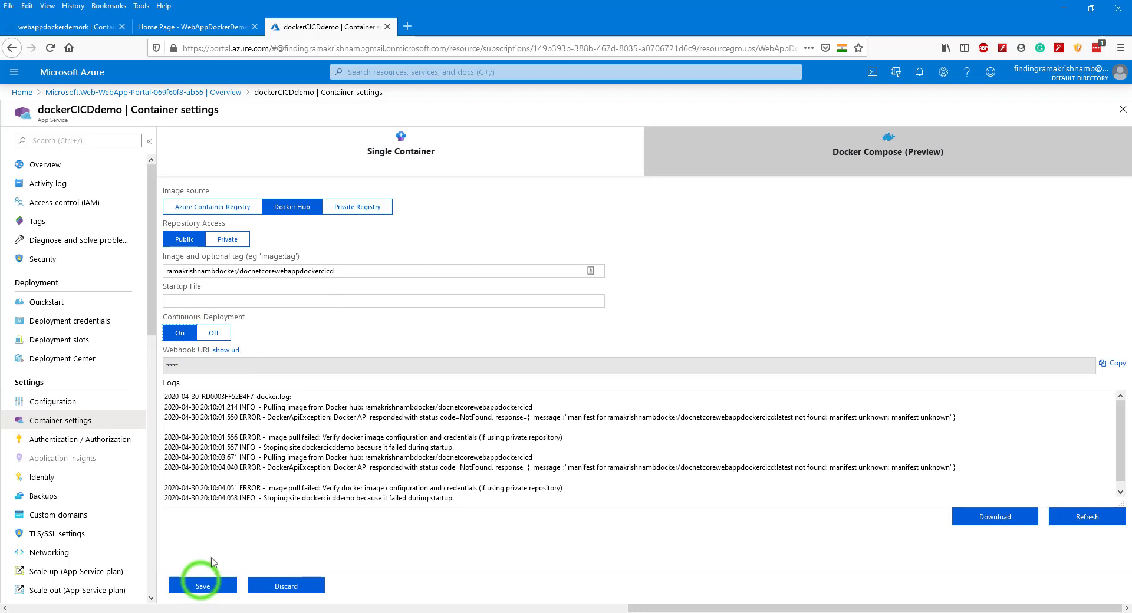
left_click(203, 586)
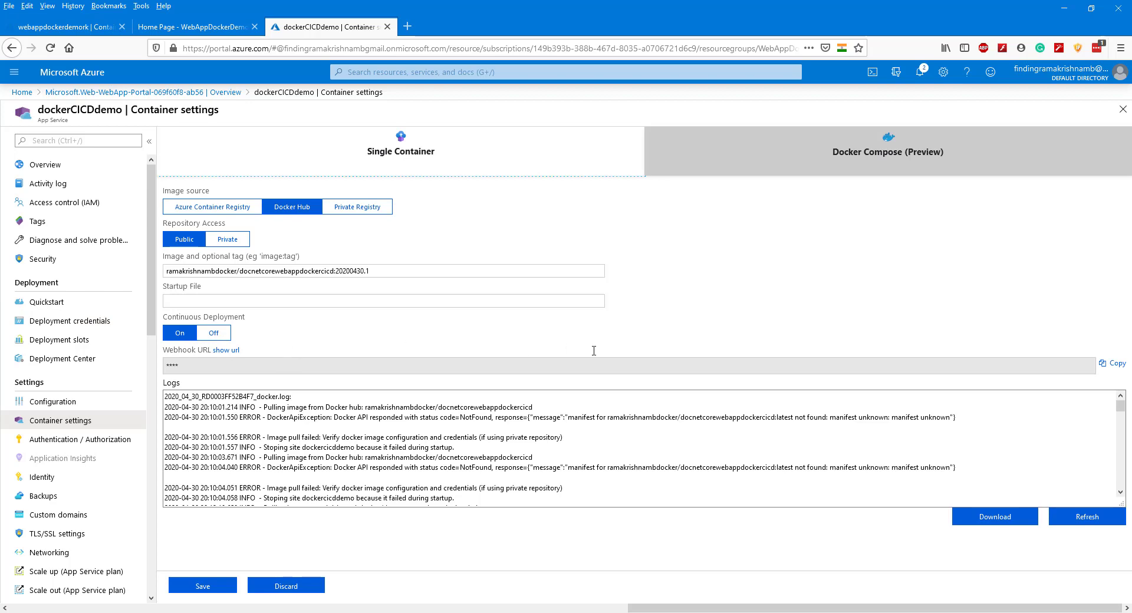
Step: In Docker Hub, open the docnetcorewebappdockercicd repository and select its 20200430.1 tag
mouse_move(684, 612)
left_click(755, 608)
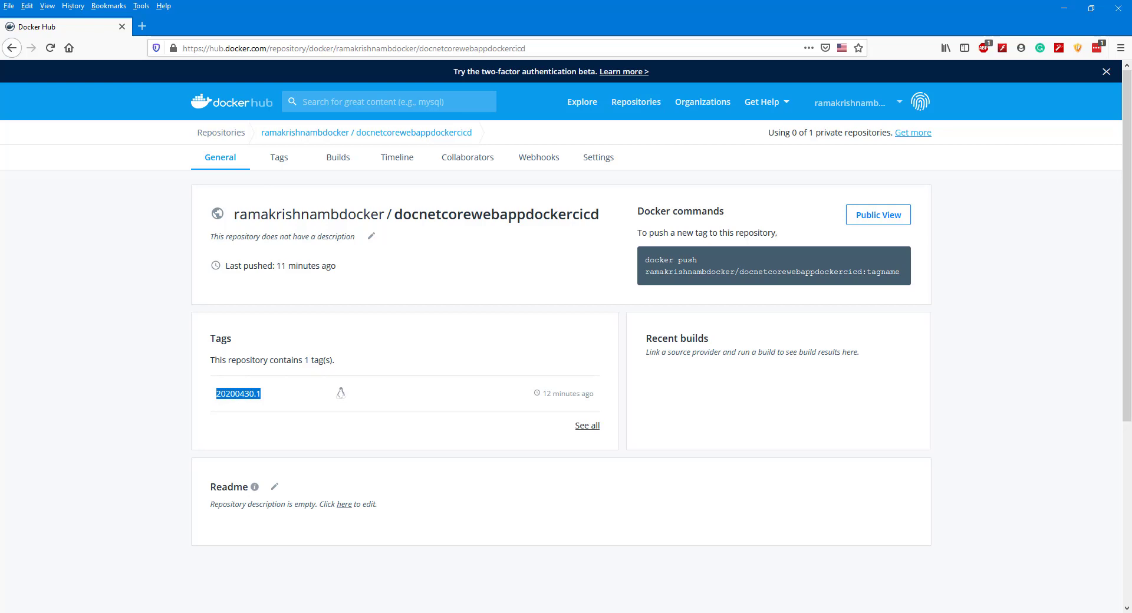
left_click(637, 103)
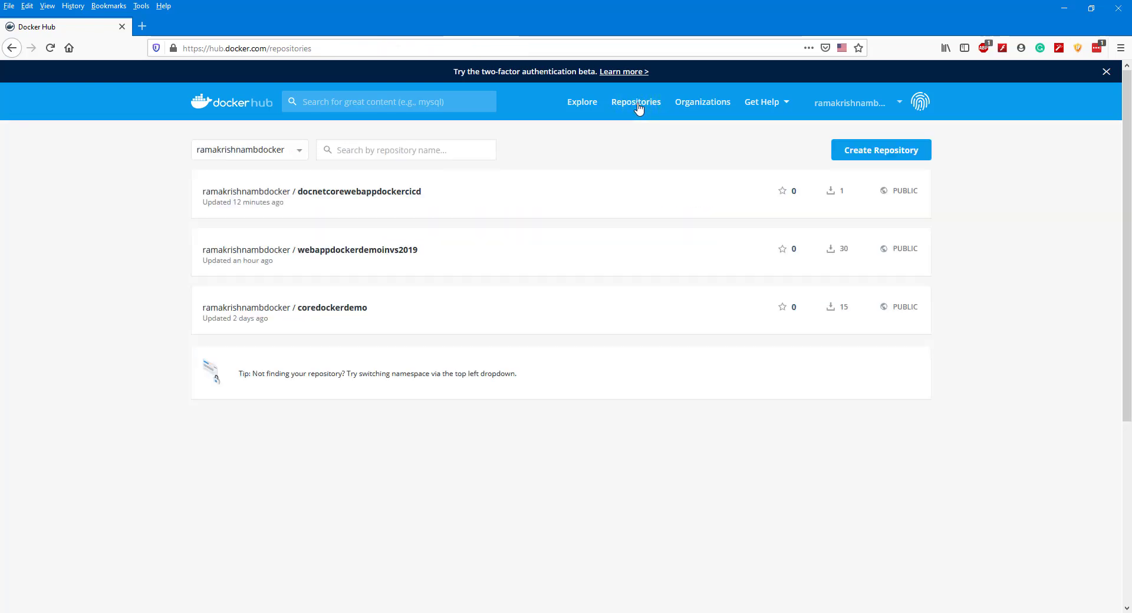
left_click(460, 186)
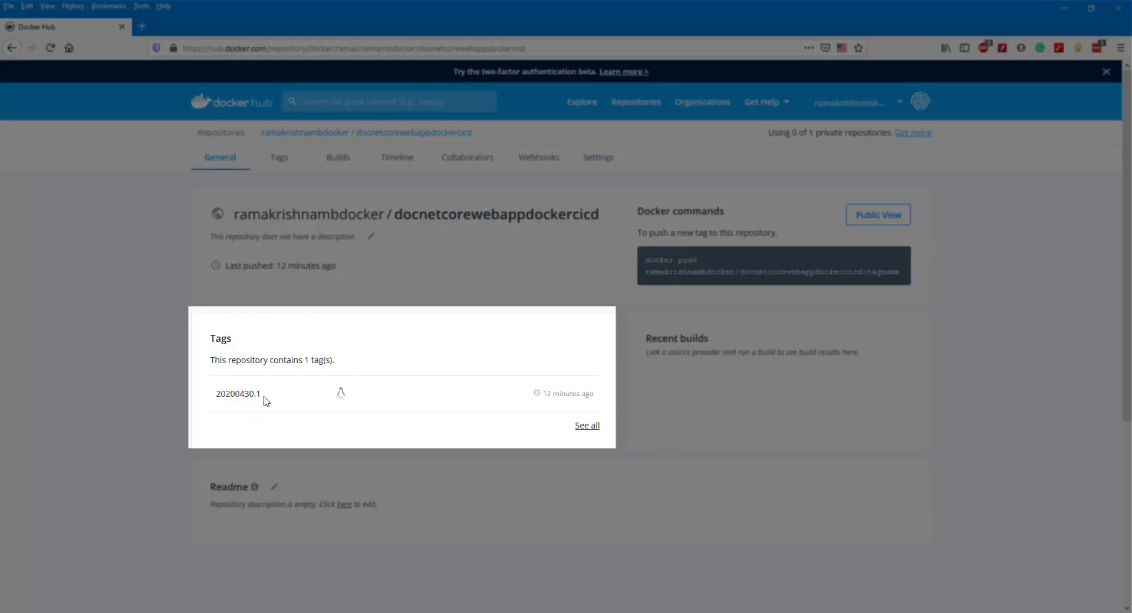
left_click_drag(263, 394, 217, 399)
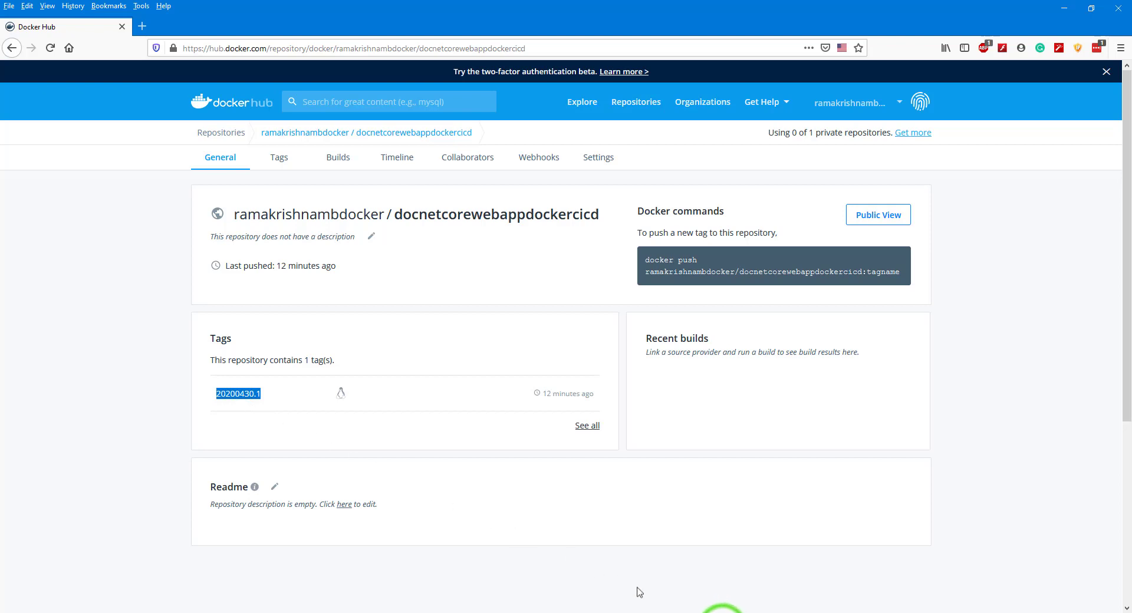
left_click(722, 612)
Step: Select the pushed tag cicd:20200430.1 in run #20200430.1's Push an image log
left_click(416, 200)
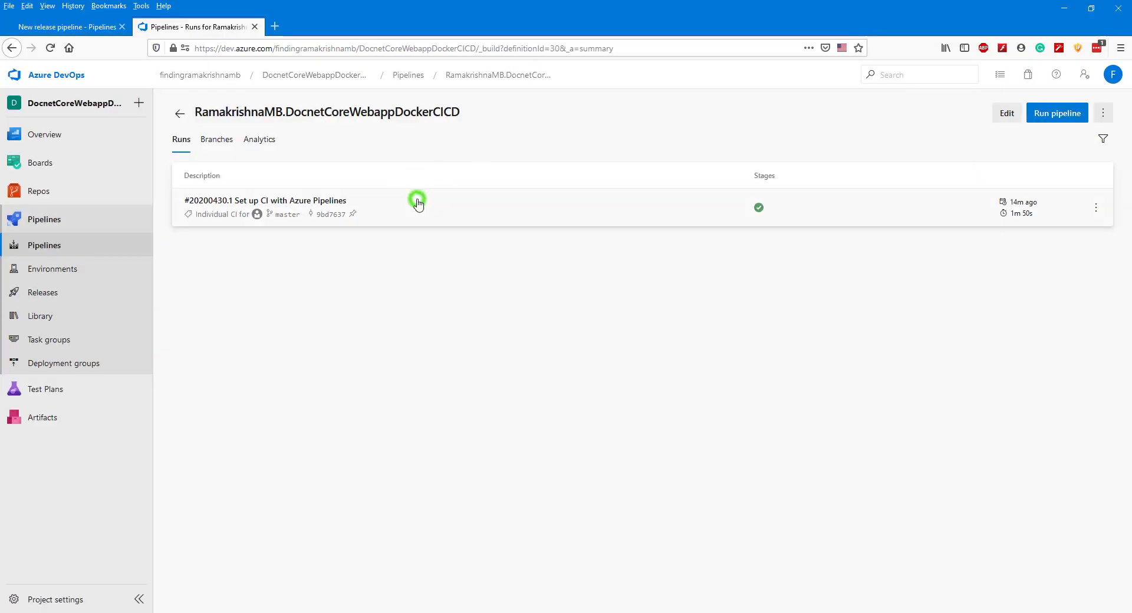
left_click(213, 344)
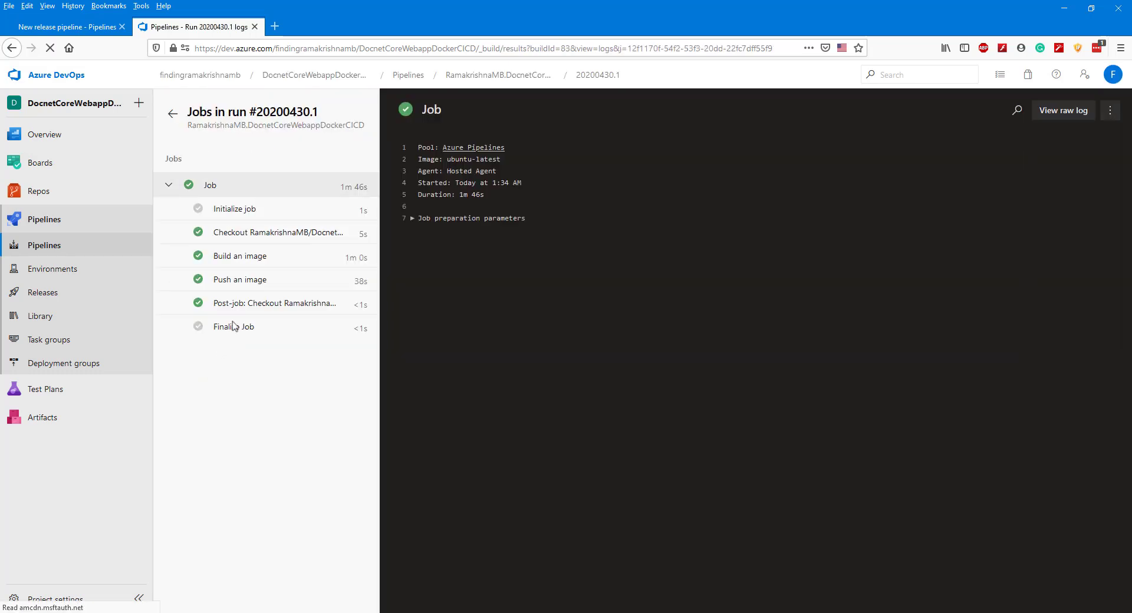
left_click(254, 280)
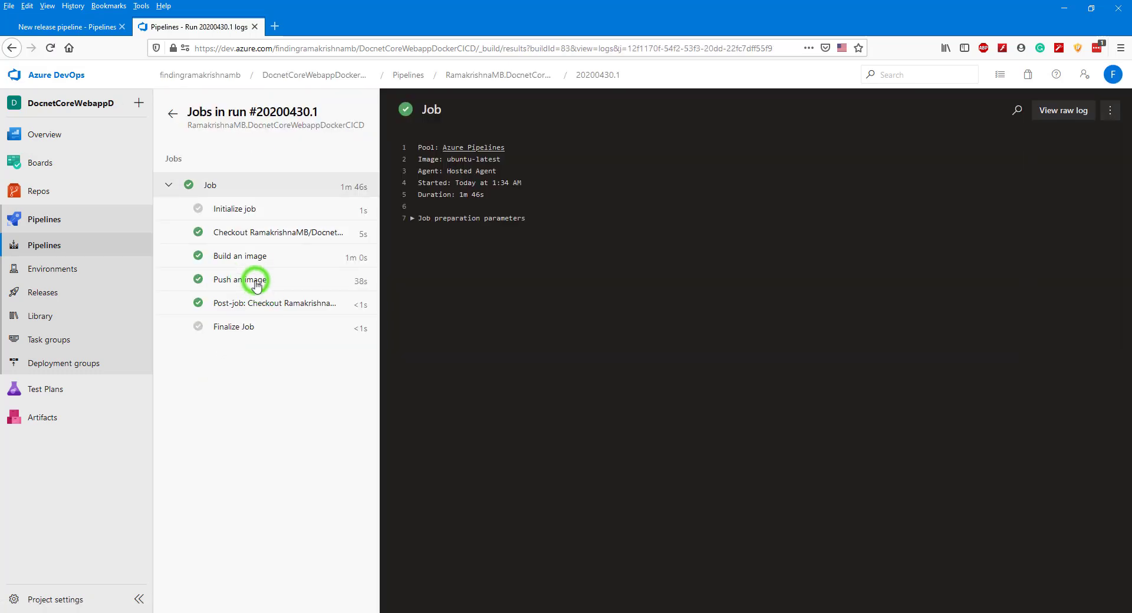
scroll(708, 409, "down", 5)
scroll(709, 409, "down", 2)
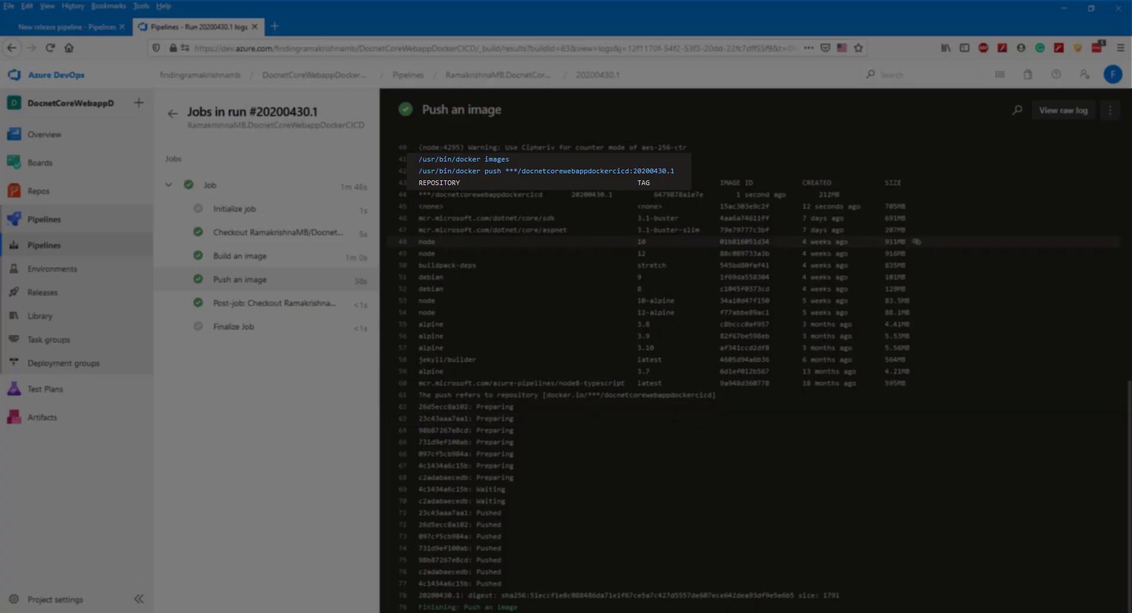
left_click_drag(675, 172, 456, 173)
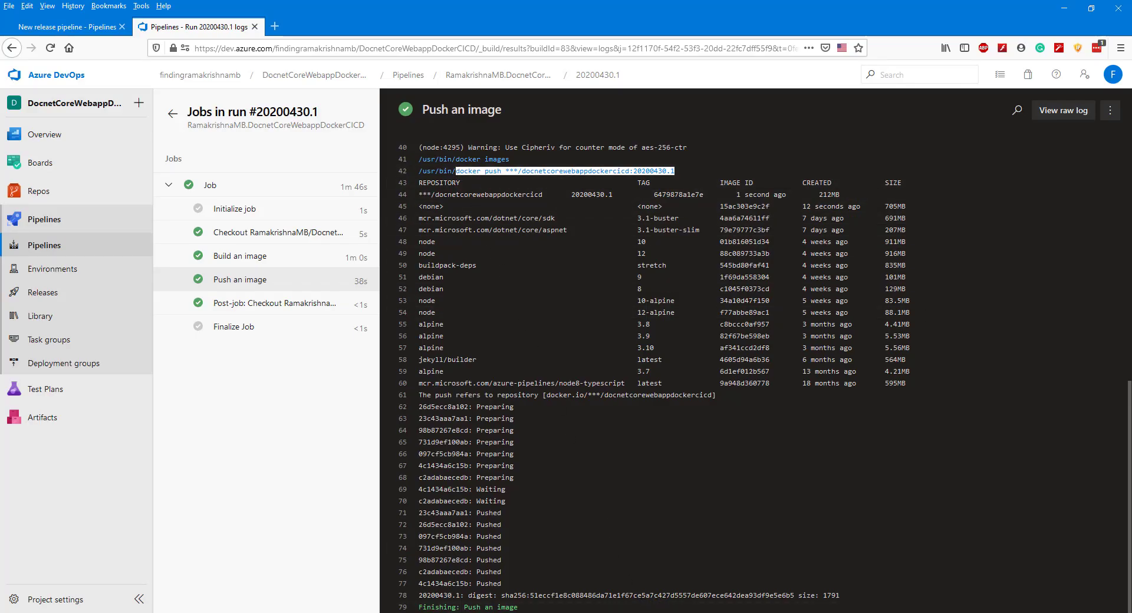
left_click(654, 612)
left_click(387, 272)
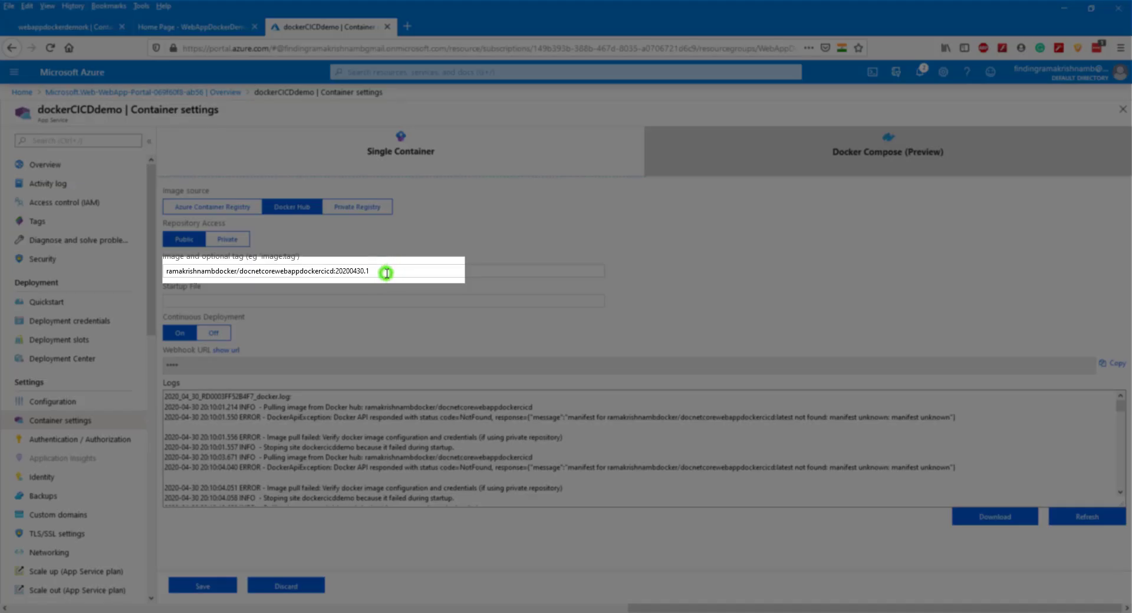
left_click_drag(386, 273, 338, 274)
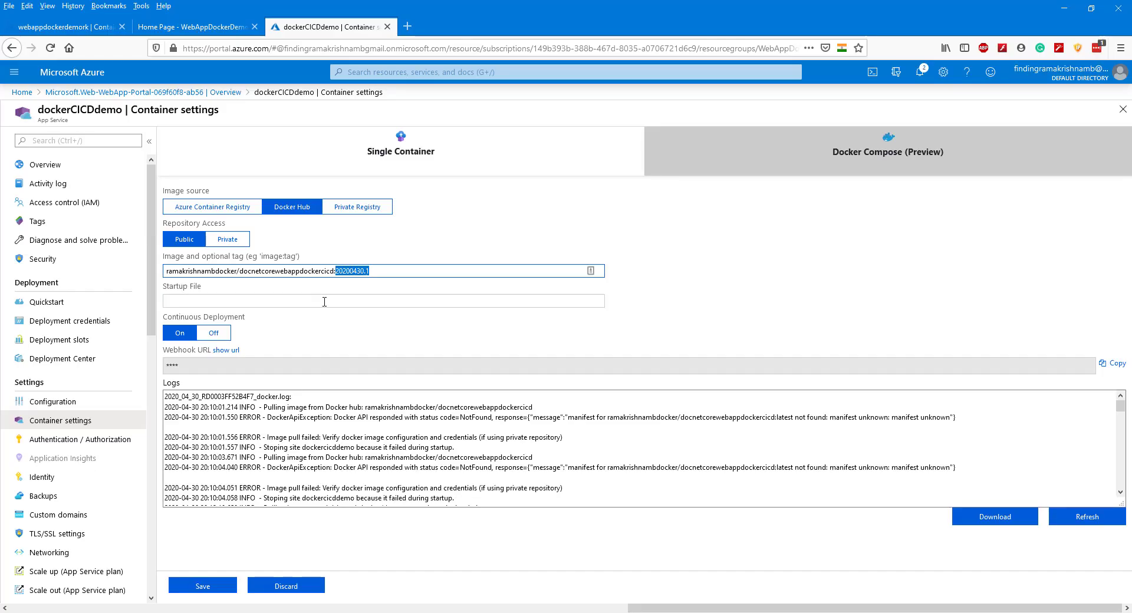
left_click(57, 166)
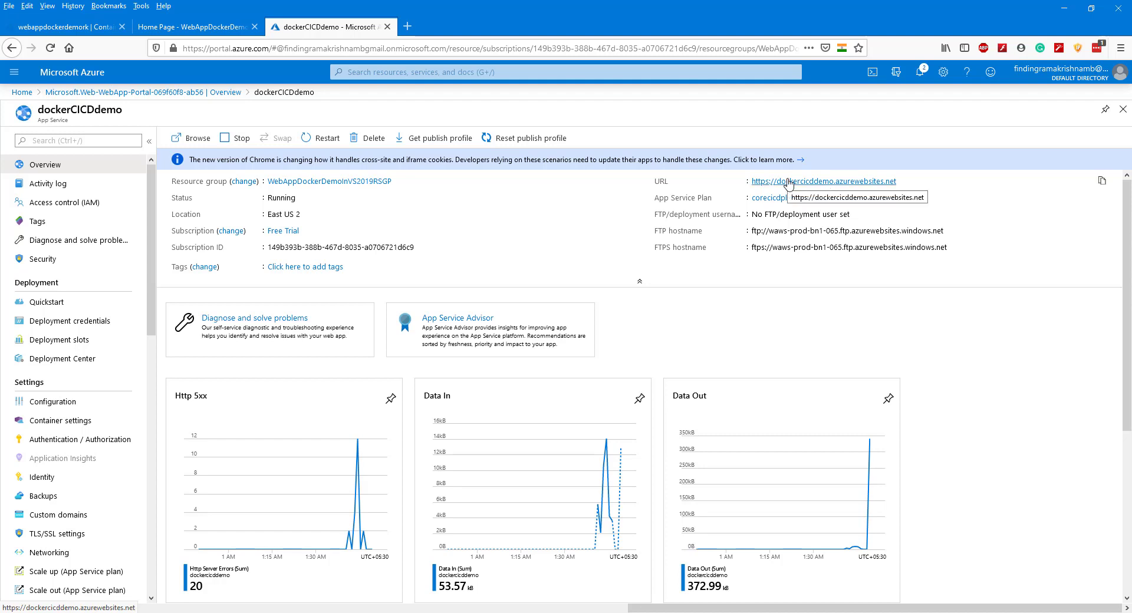
middle_click(789, 182)
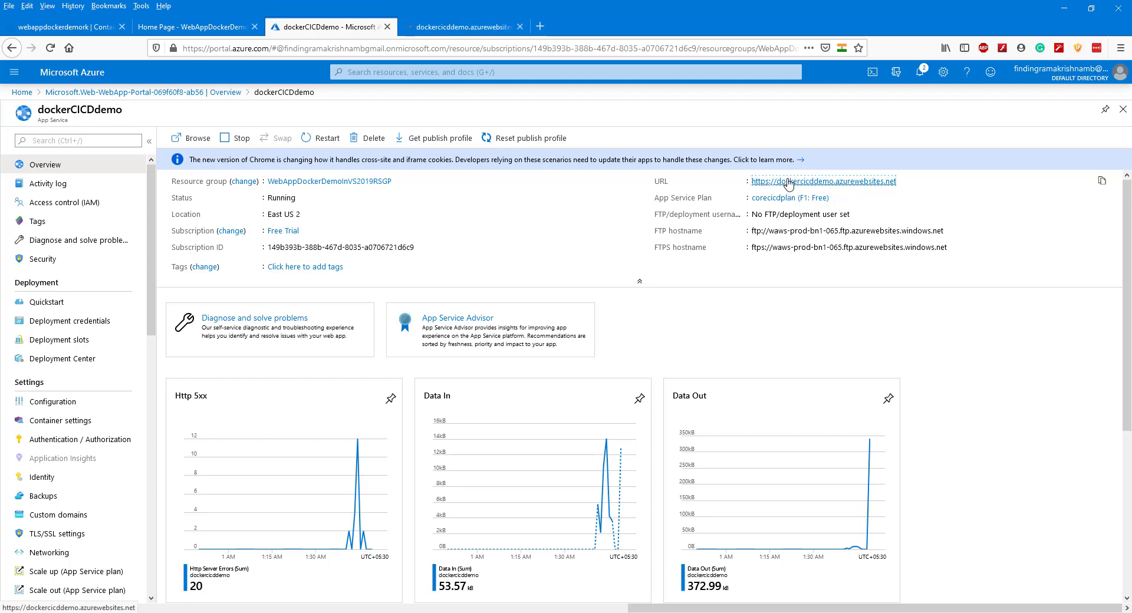
left_click(461, 32)
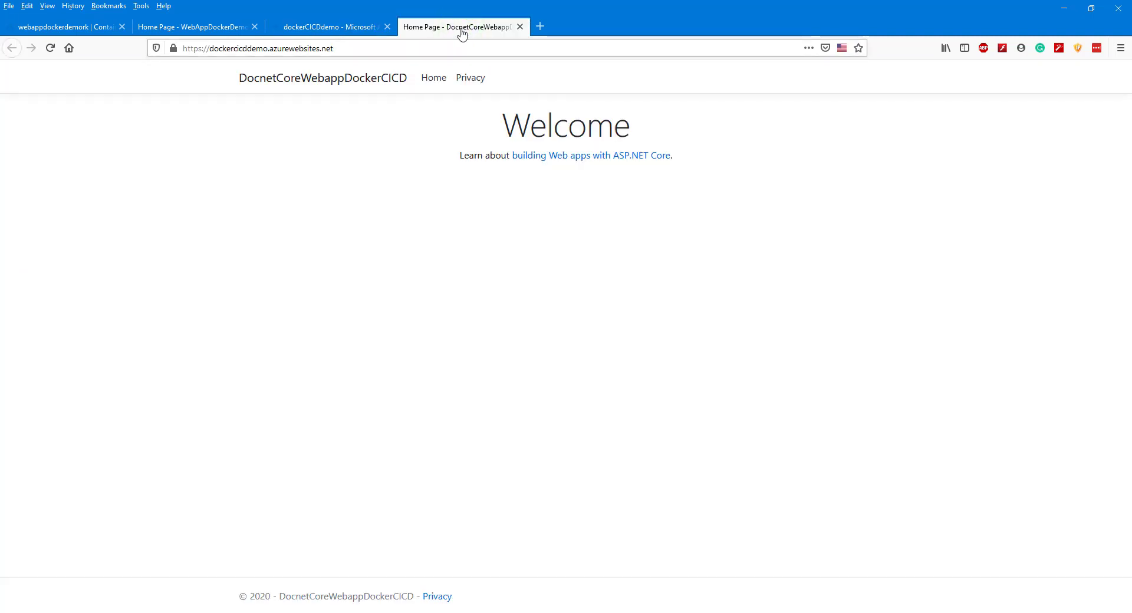
left_click(520, 27)
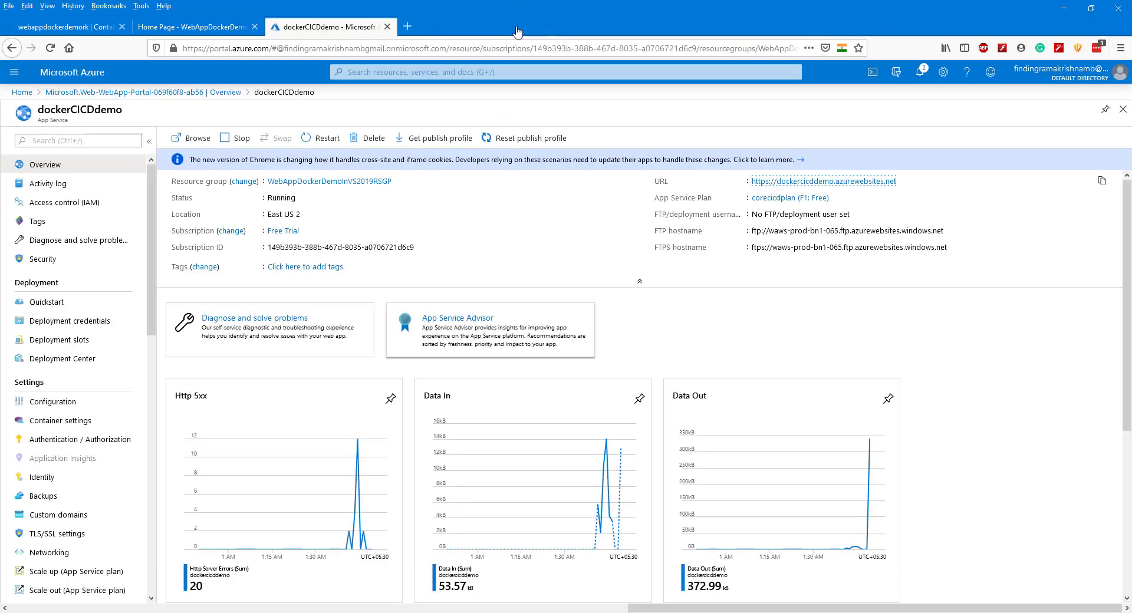
left_click(88, 422)
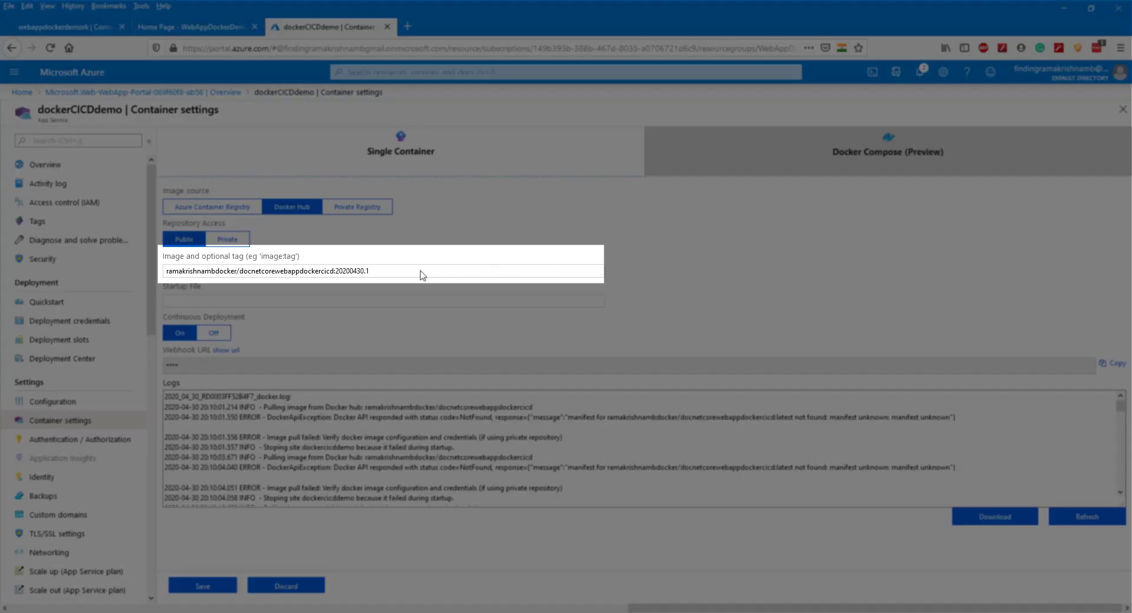
left_click(383, 272)
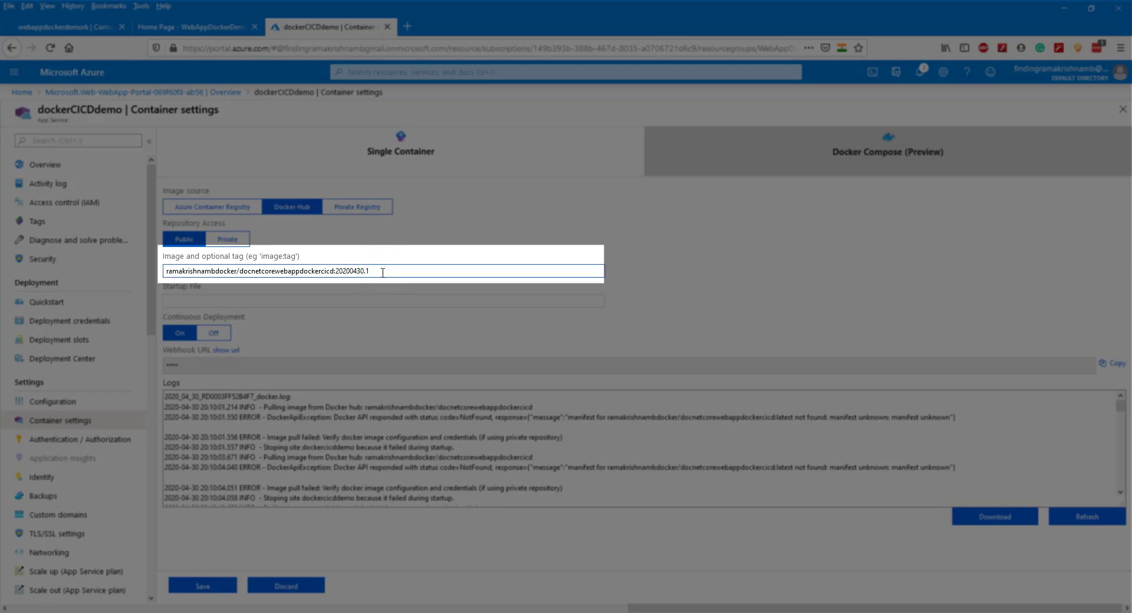
key("ctrl+a")
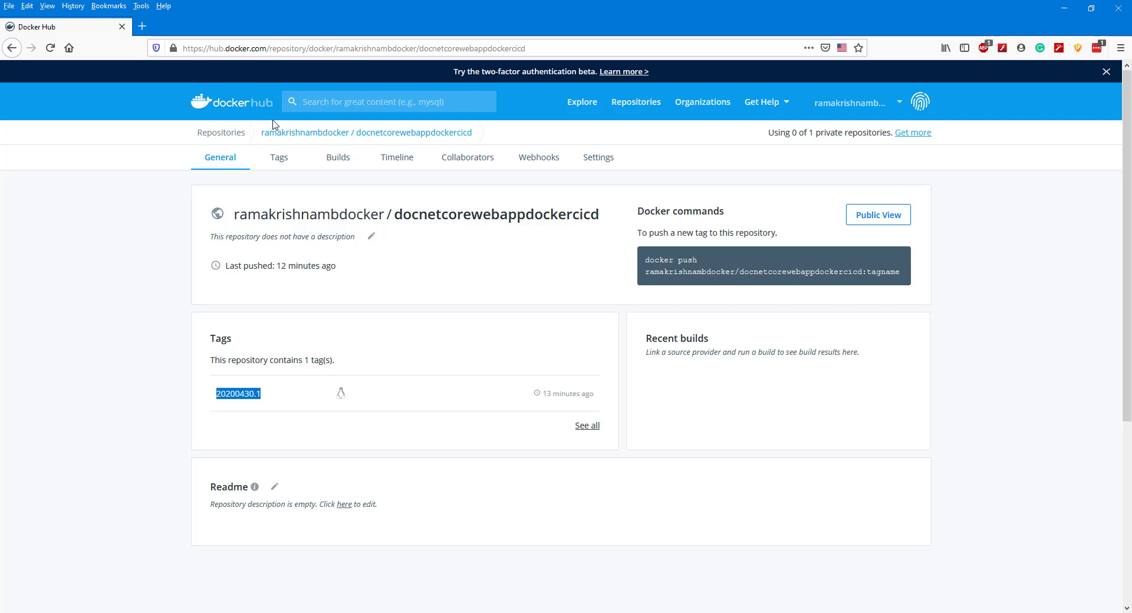
left_click(717, 612)
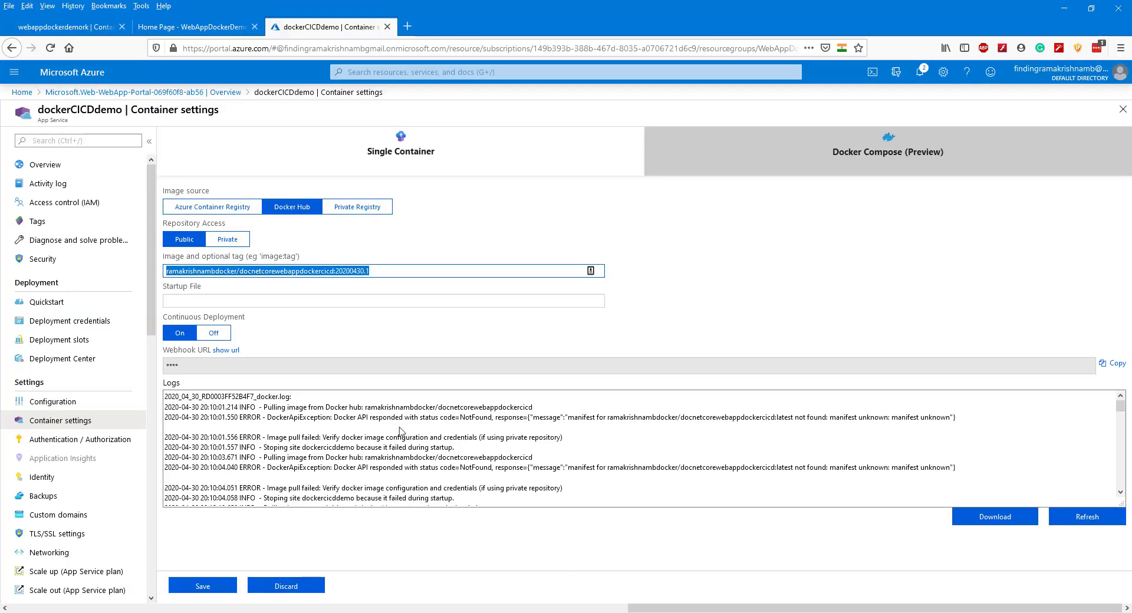
Step: Browse the dockerCICDdemo site from its overview, then close the site tab
left_click(76, 167)
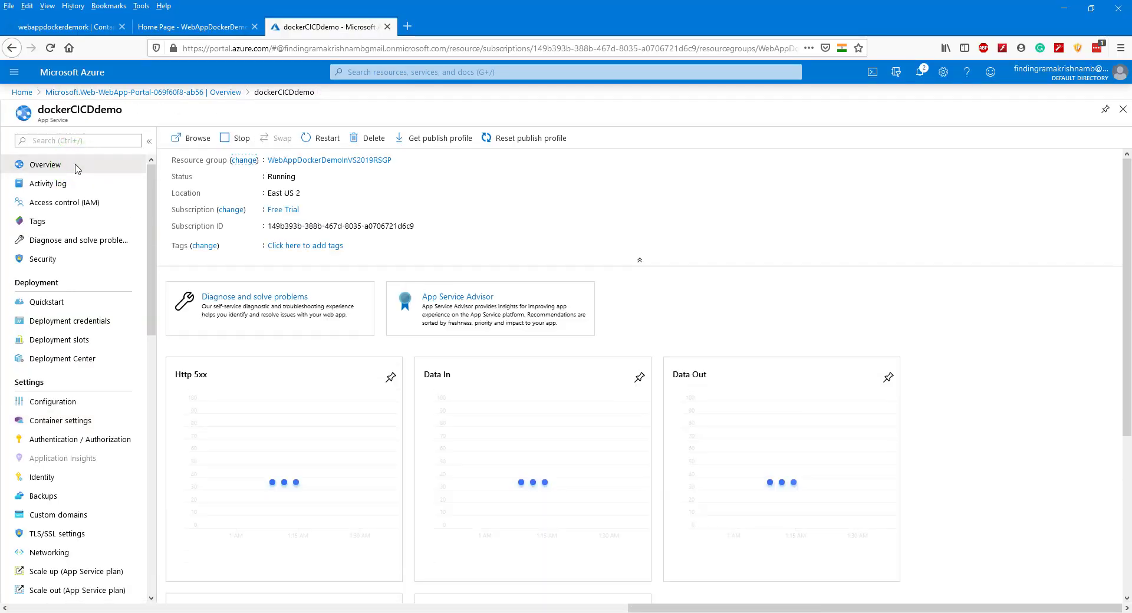
left_click(198, 140)
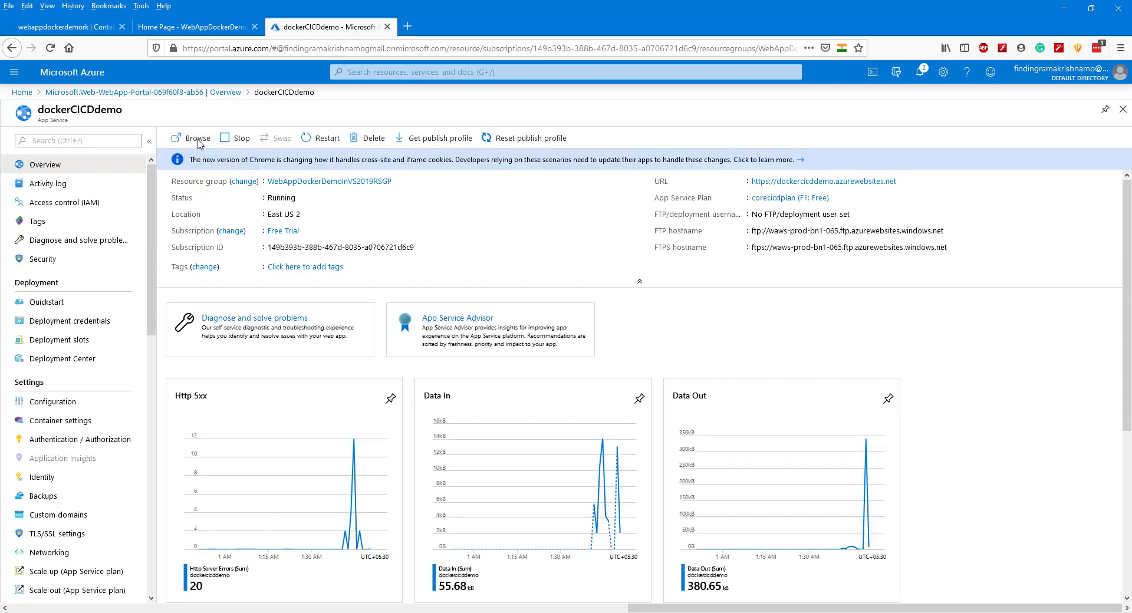
left_click(197, 142)
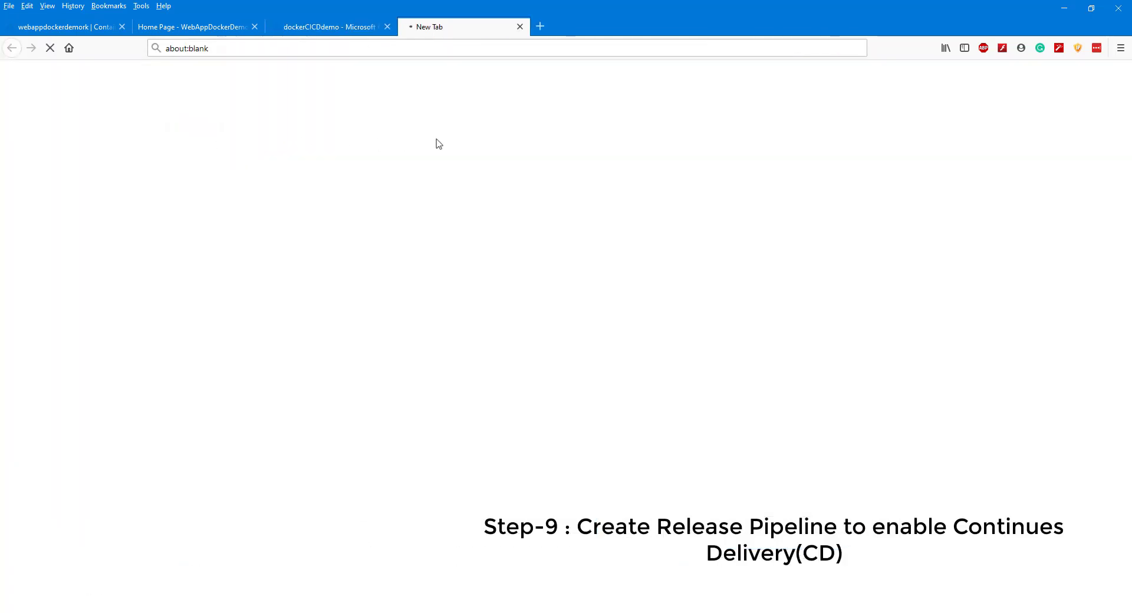
left_click(522, 30)
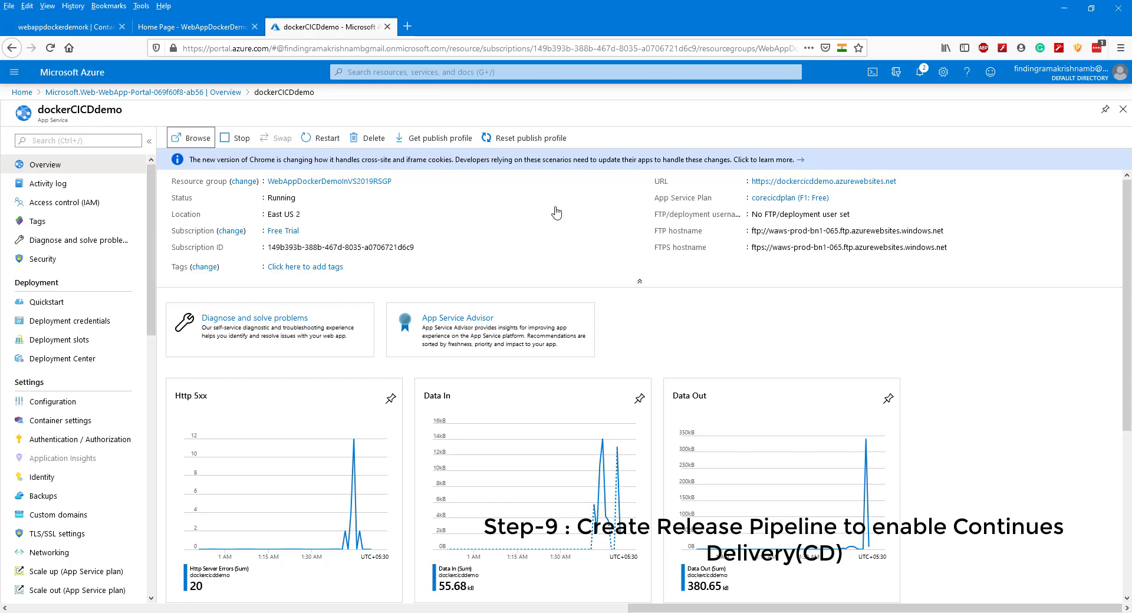
Step: Return to the project's Pipelines list in Azure DevOps
mouse_move(683, 612)
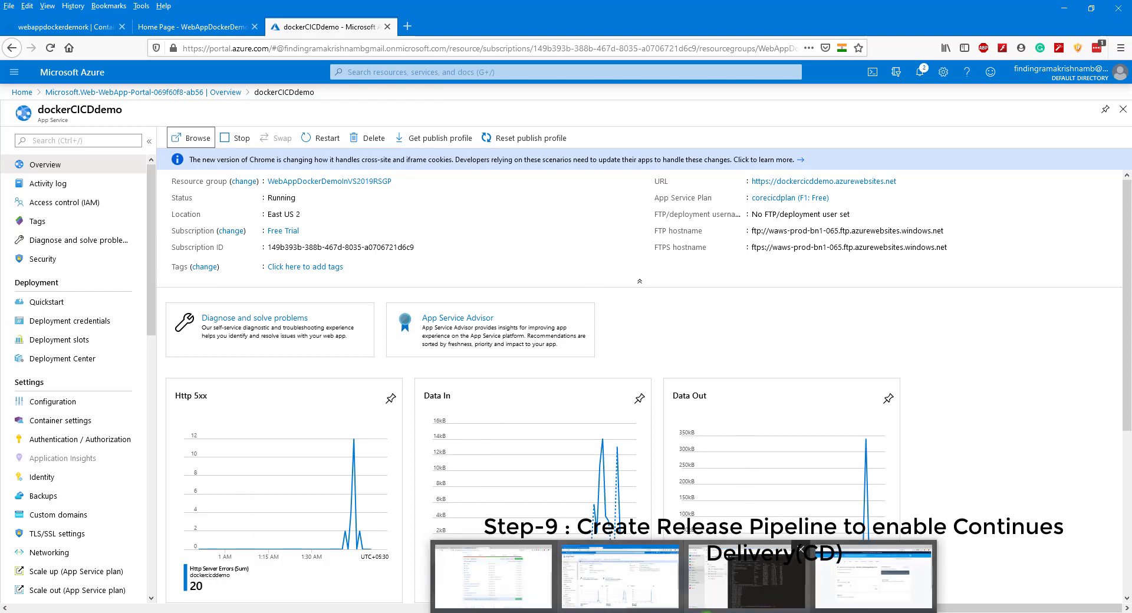
left_click(746, 575)
left_click(56, 243)
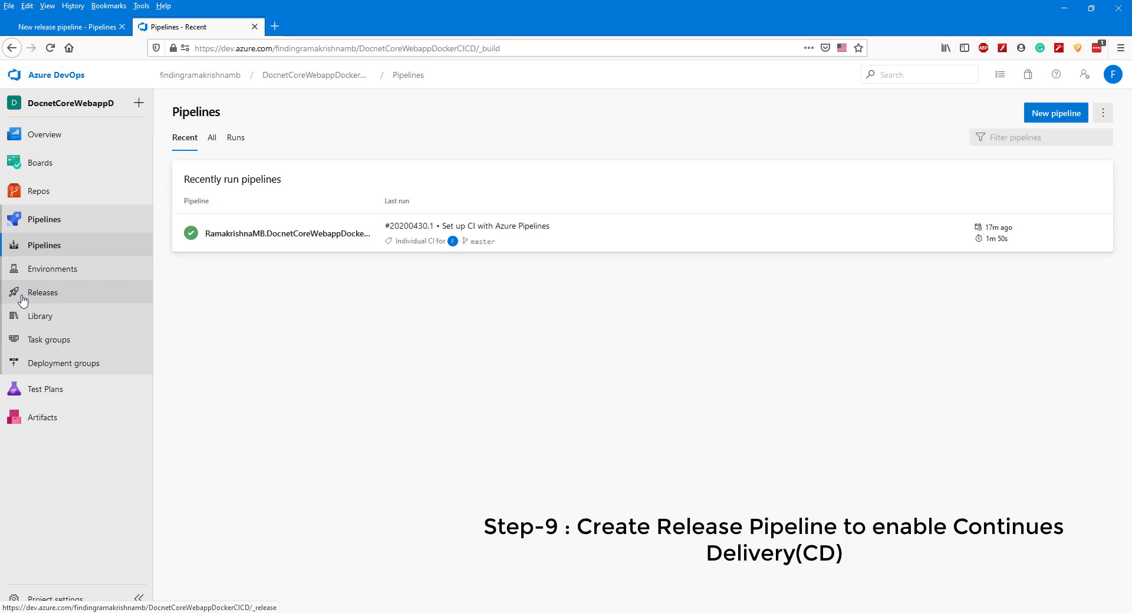
Step: Start a new release pipeline from the Releases page
left_click(41, 296)
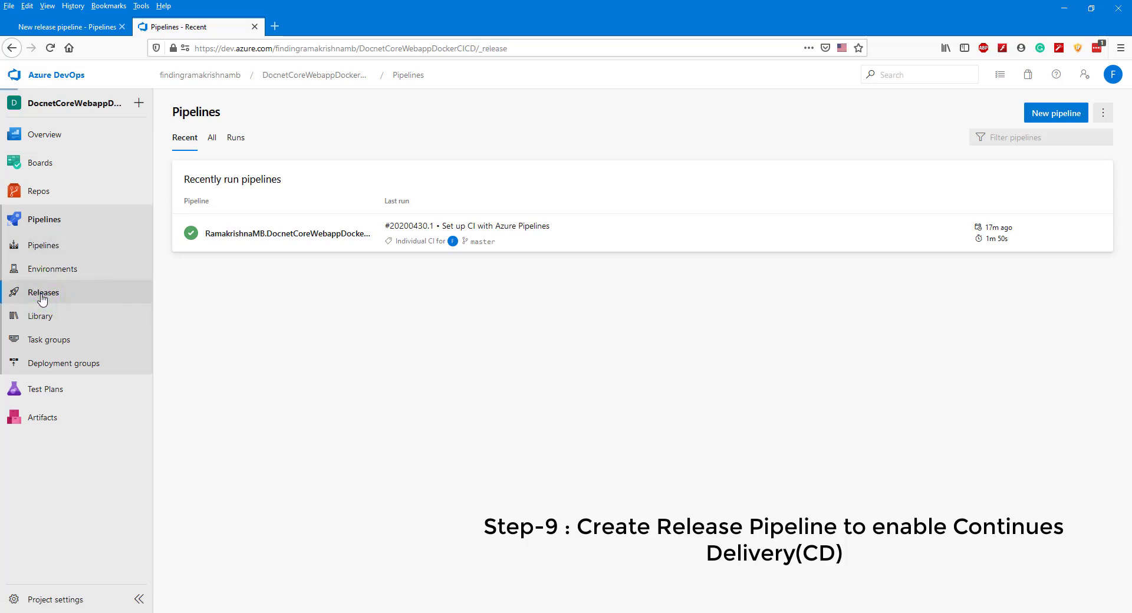
left_click(621, 360)
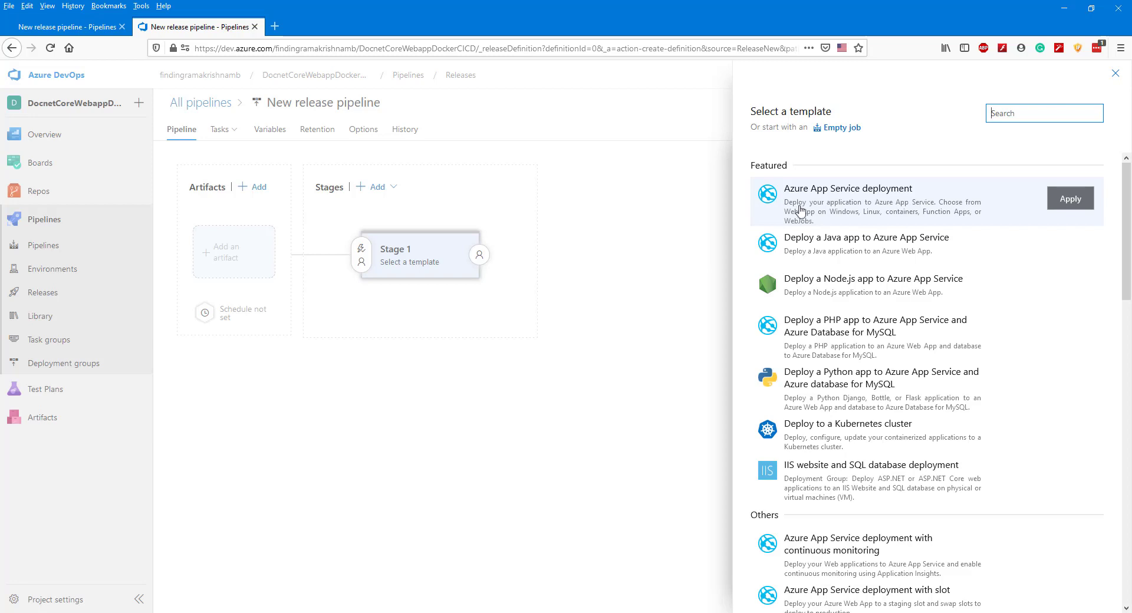
Step: Apply the Azure App Service deployment template, rename the stage ReleaseCICDStage, and open its tasks
left_click(1070, 200)
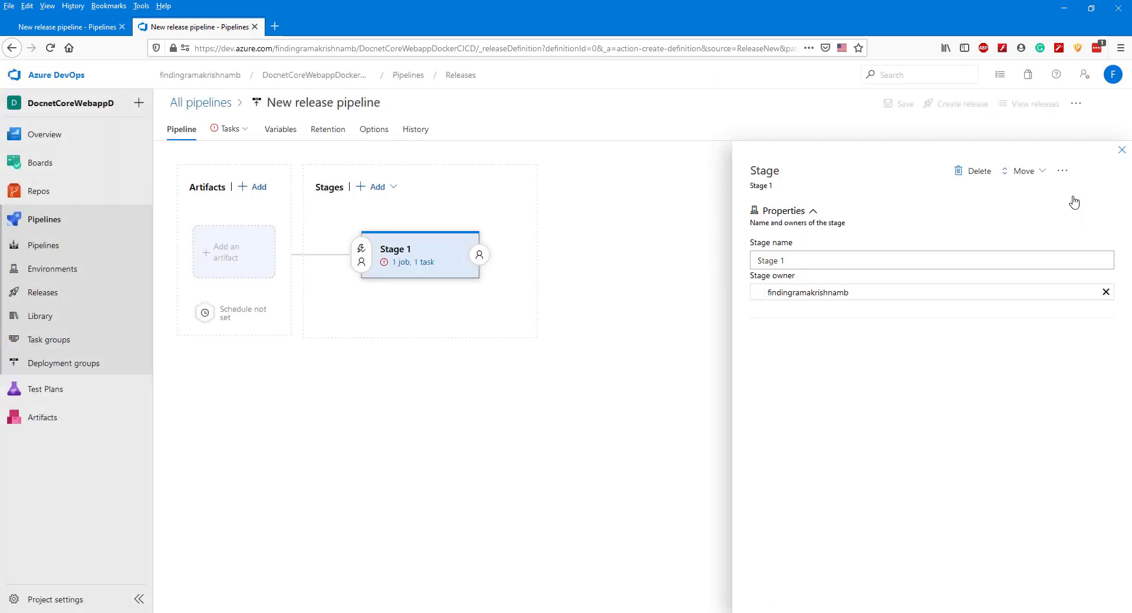
left_click(848, 266)
left_click_drag(848, 267, 660, 252)
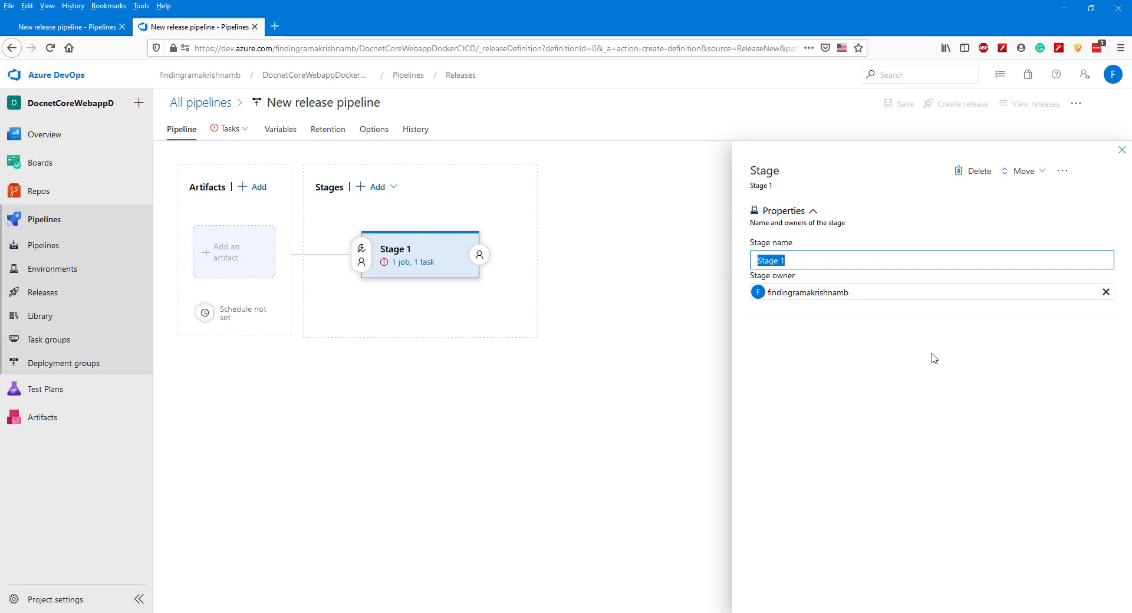
type("ReleaseCICD")
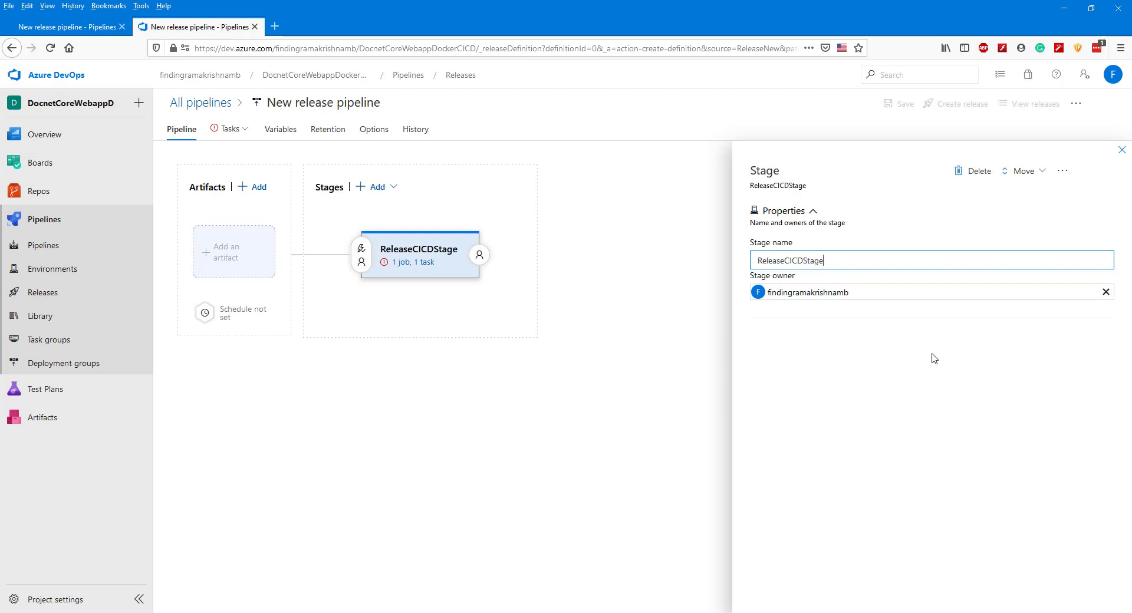
left_click(1071, 214)
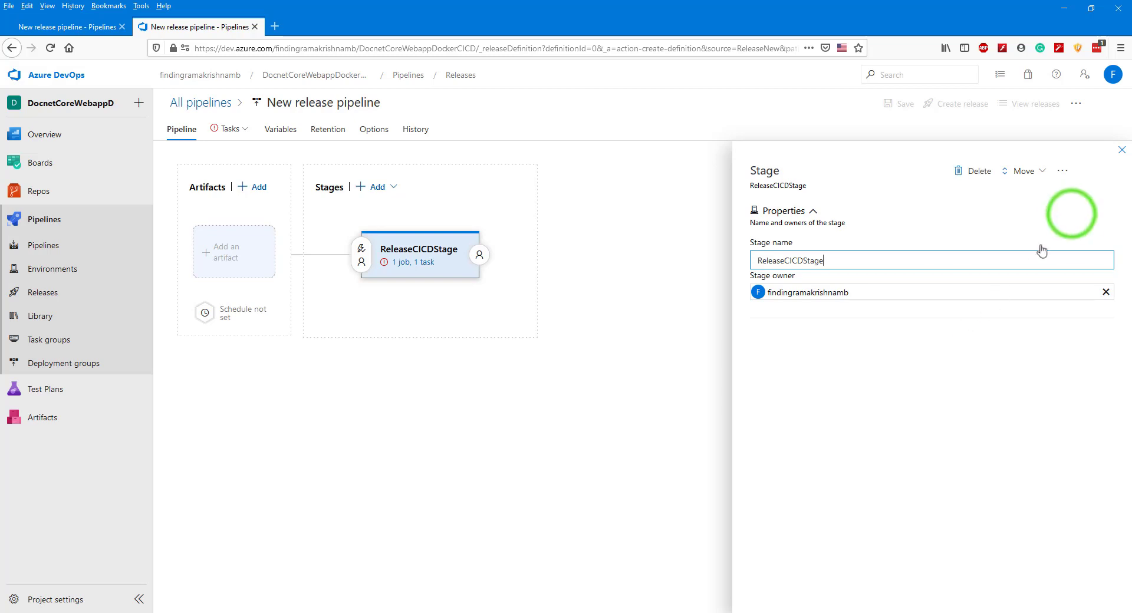
left_click(1122, 150)
left_click(416, 261)
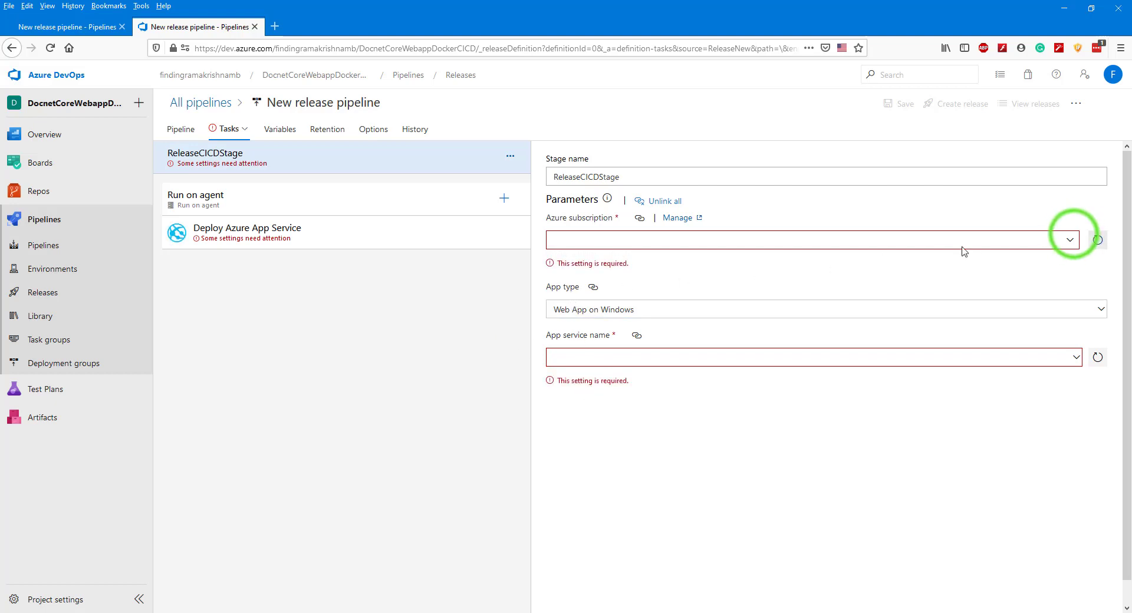
Step: Set subscription AzureServiceConnectionRK, app type Web App for Containers (Linux), and app service dockerCICDdemo
left_click(1072, 238)
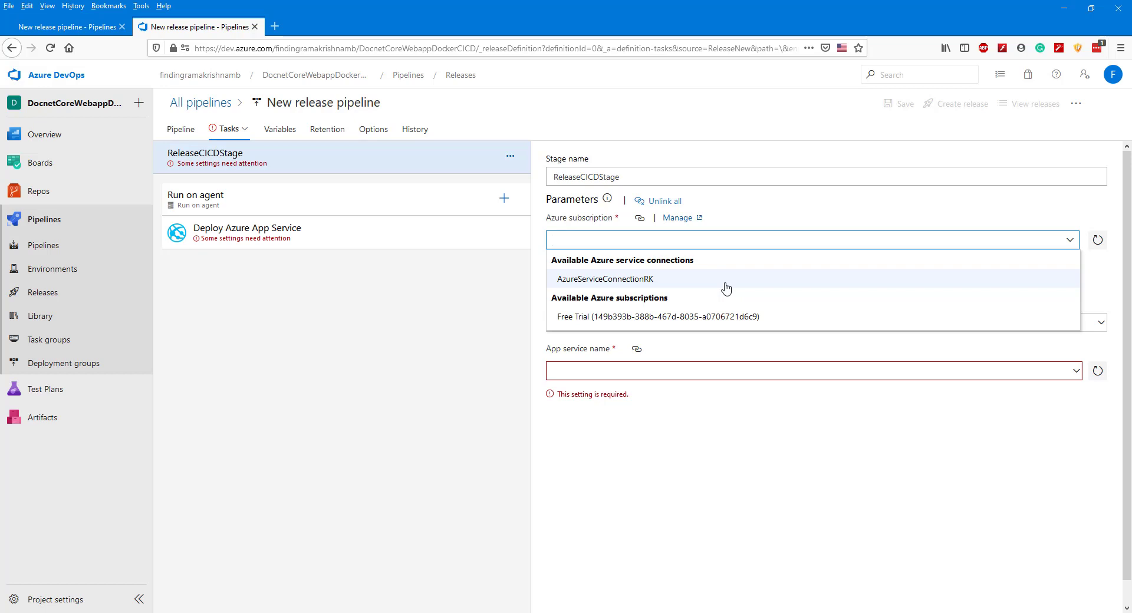
left_click(724, 283)
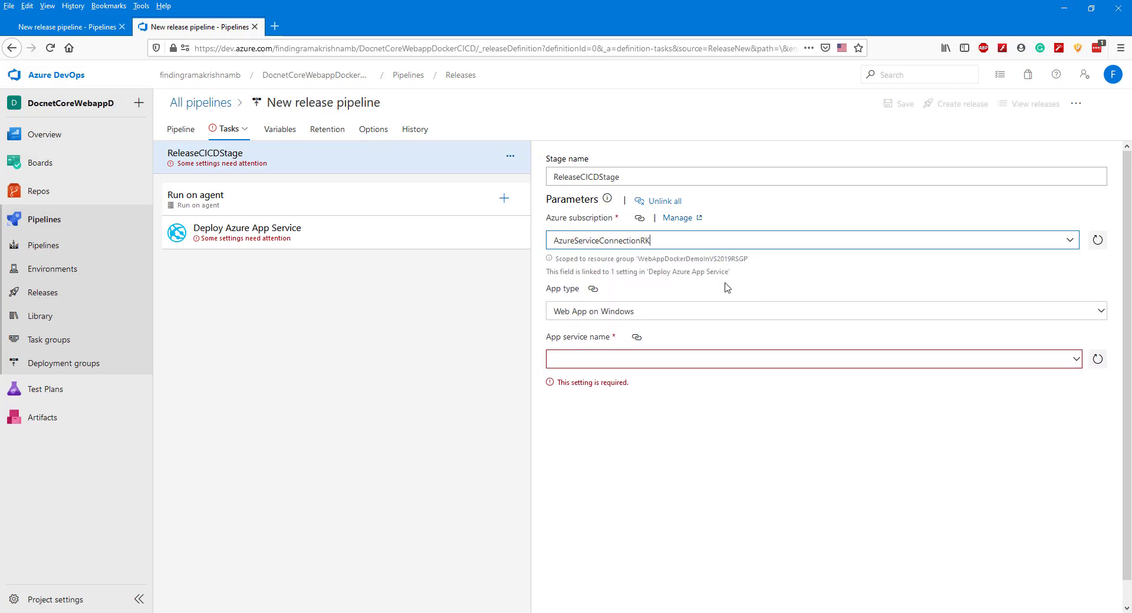
left_click(1100, 309)
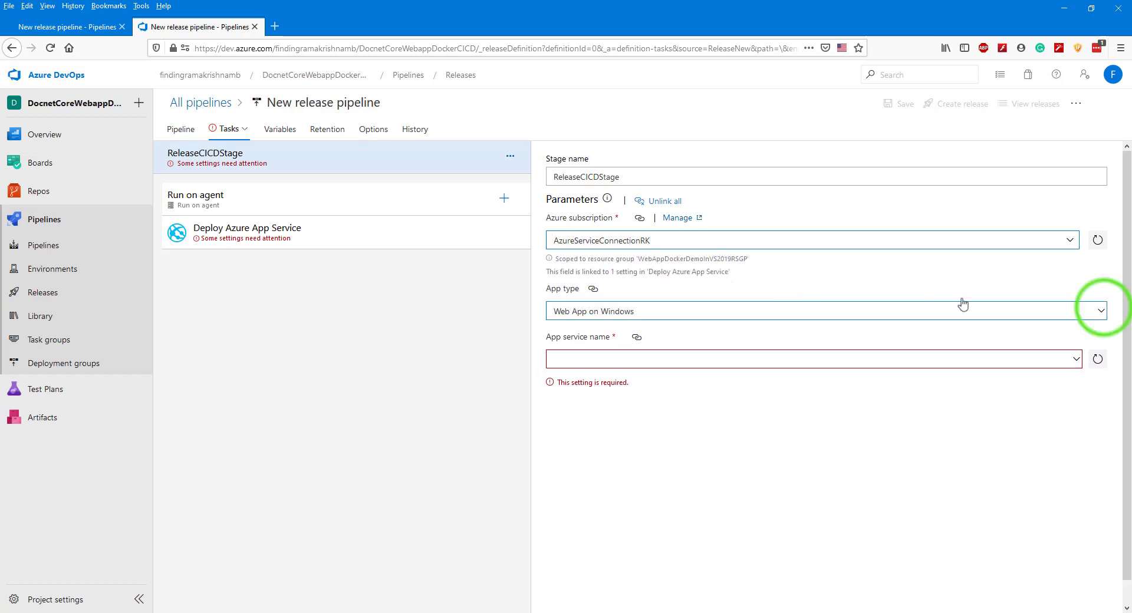
left_click(1099, 298)
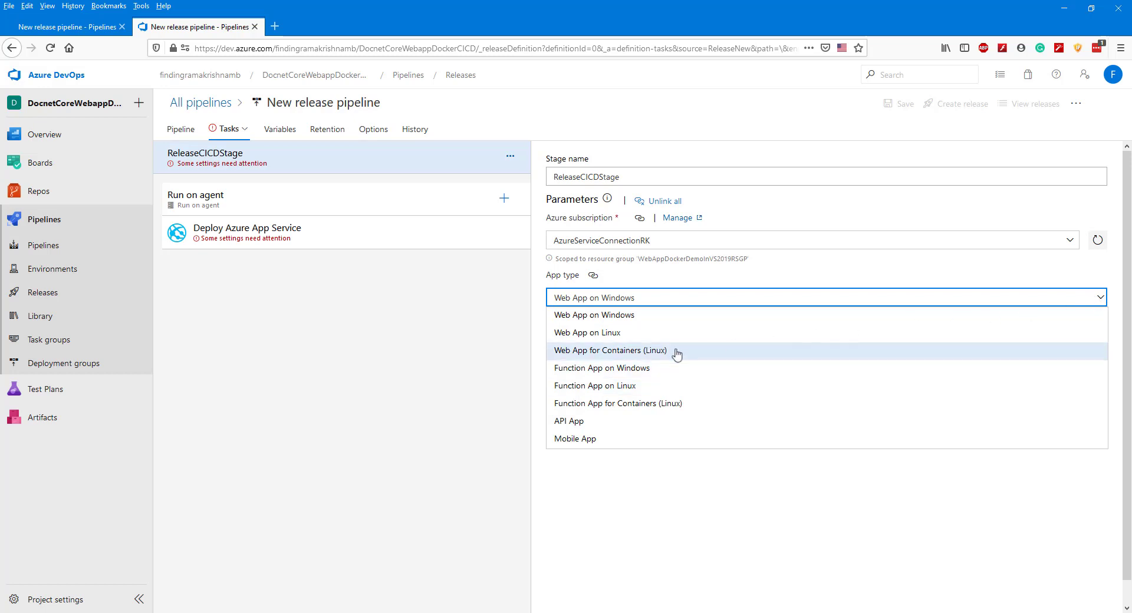
left_click(638, 354)
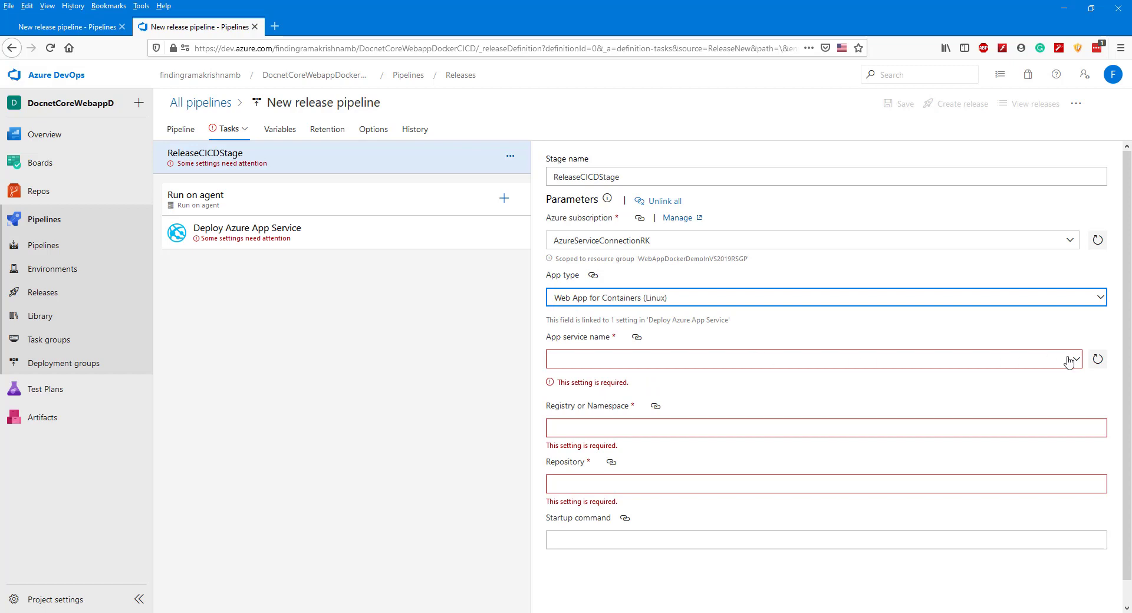
left_click(1070, 359)
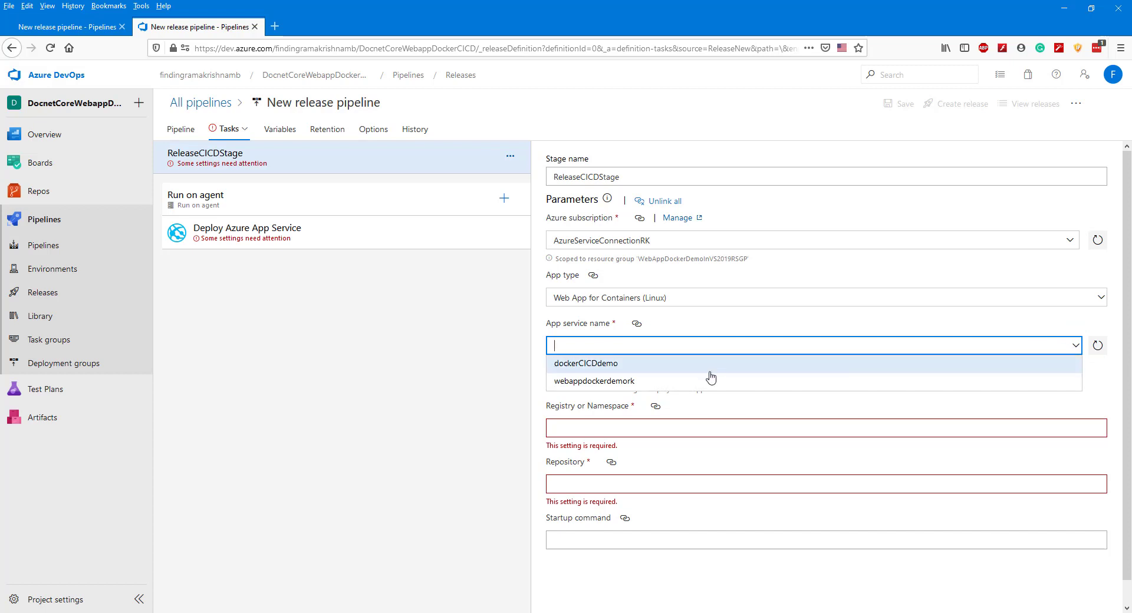
left_click(605, 365)
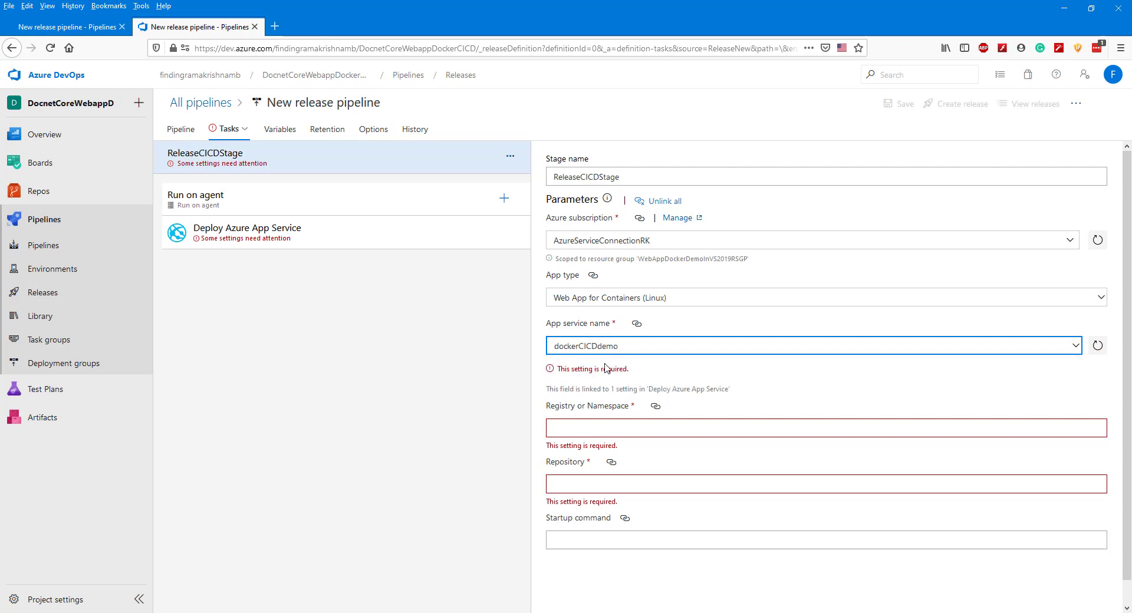
Step: Paste the Docker Hub namespace and docnetcorewebappdockercicd repository, then save the release pipeline
left_click(616, 409)
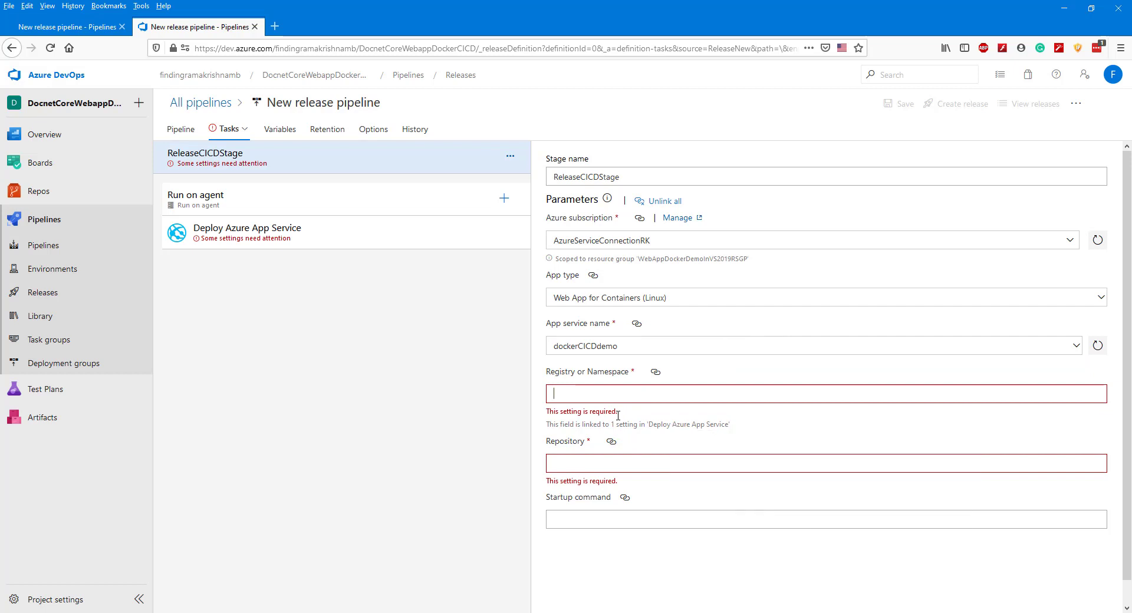
left_click(590, 394)
type("ramakrishnambdocker")
left_click(581, 451)
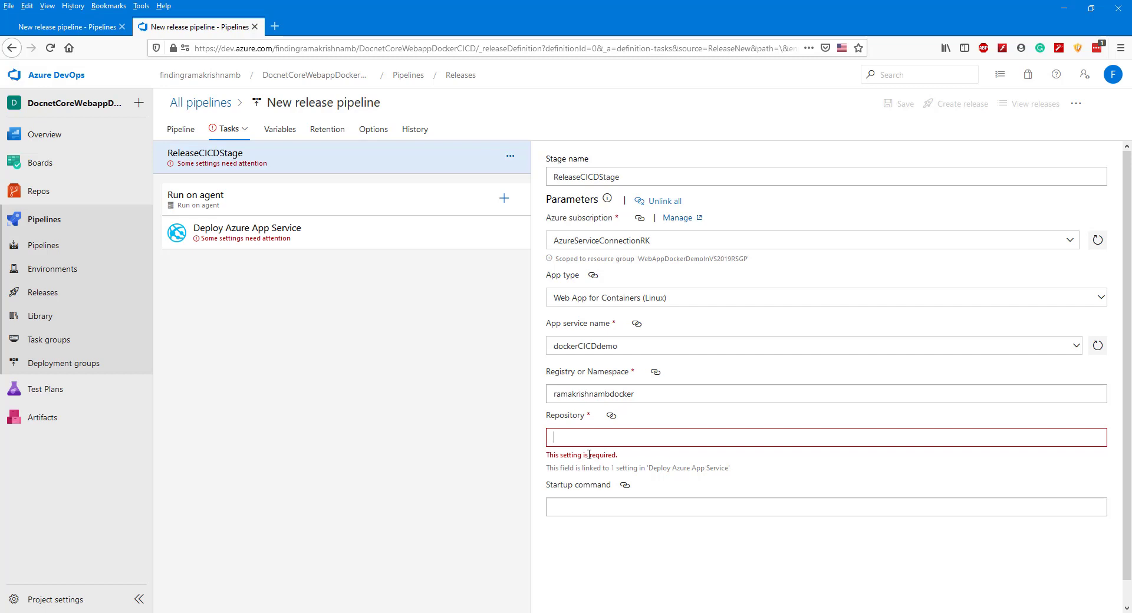
type("docnetcorewebappdockercicd")
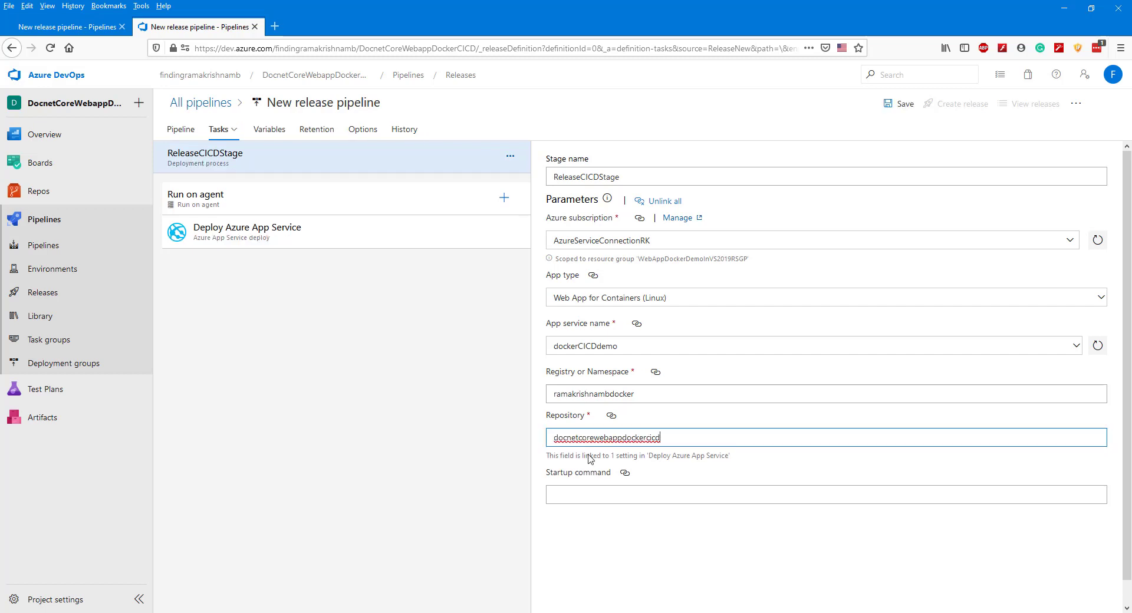
left_click(894, 103)
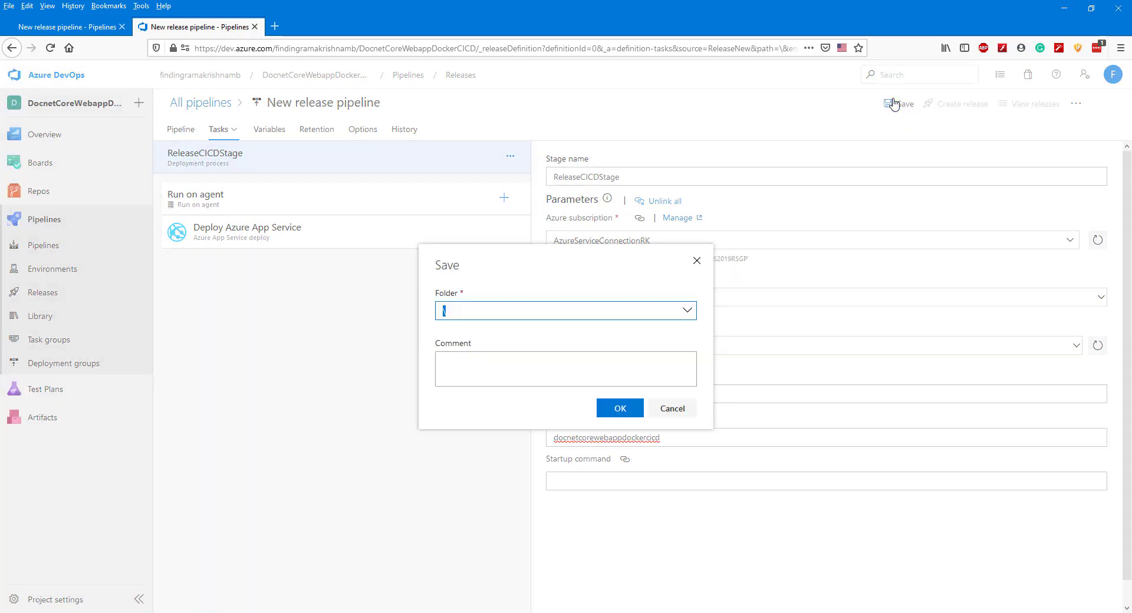
left_click(454, 312)
left_click(620, 407)
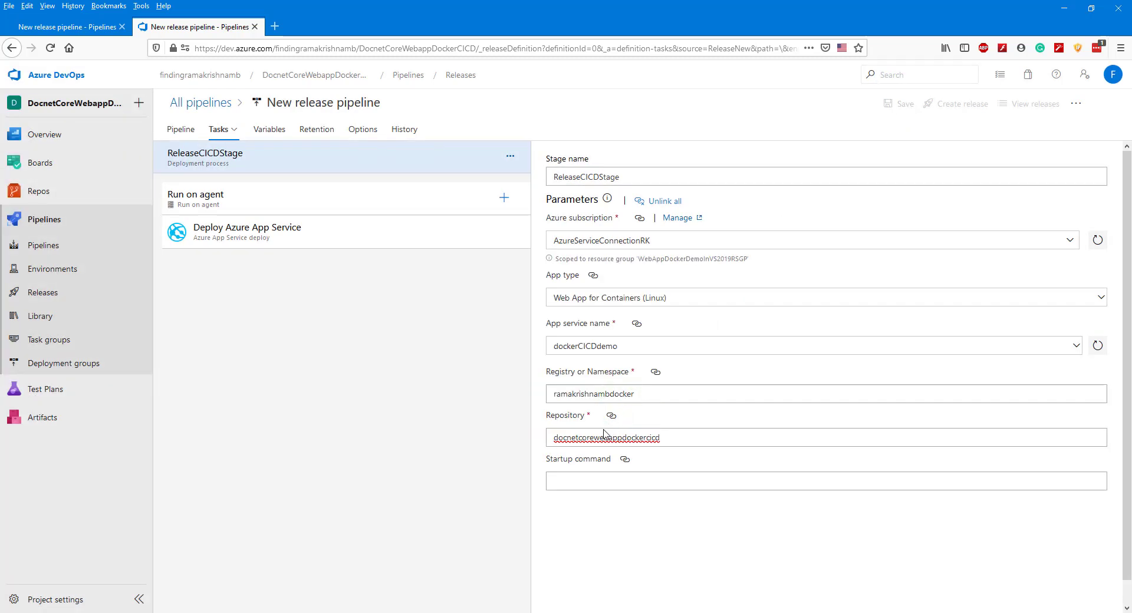
Step: Add a Docker Hub artifact via DockerRegistryRK with repository docnetcorewebappdockercicd, version Latest
left_click(177, 135)
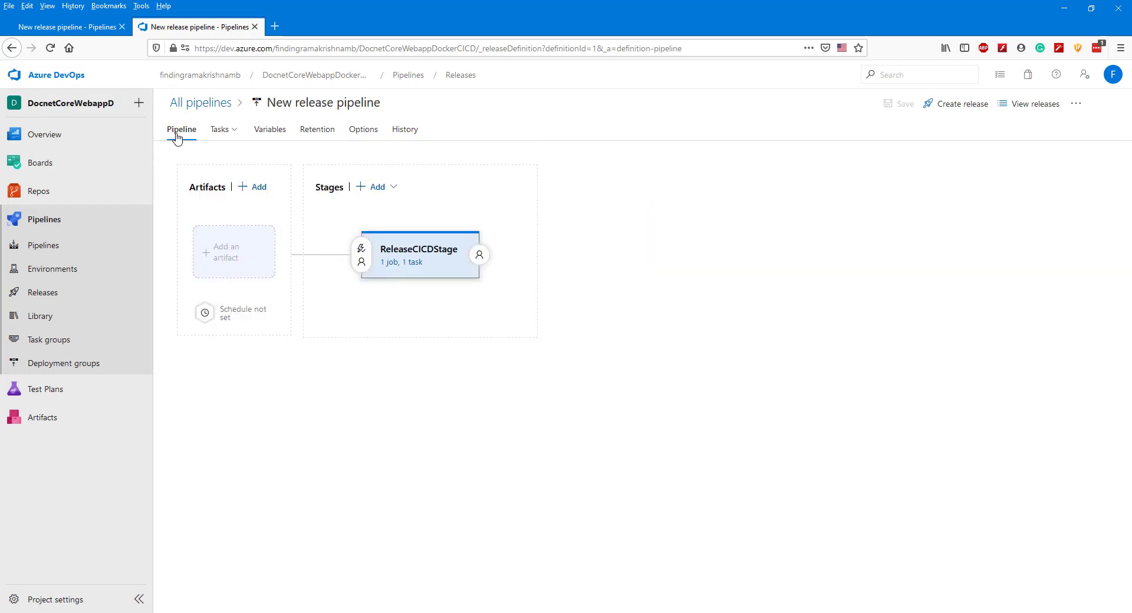
left_click(234, 264)
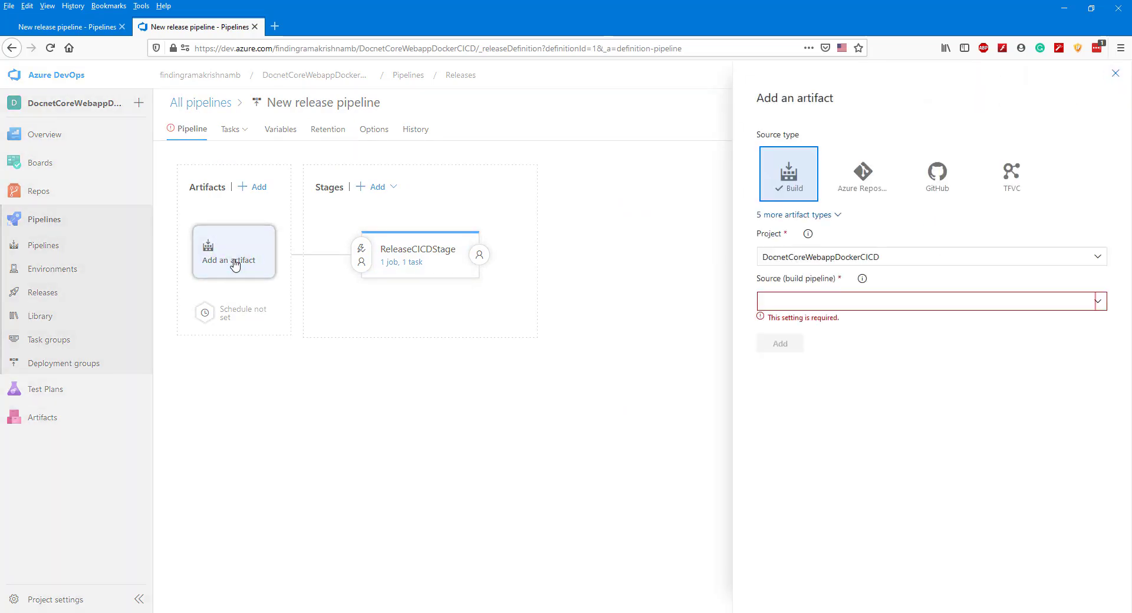
left_click(838, 215)
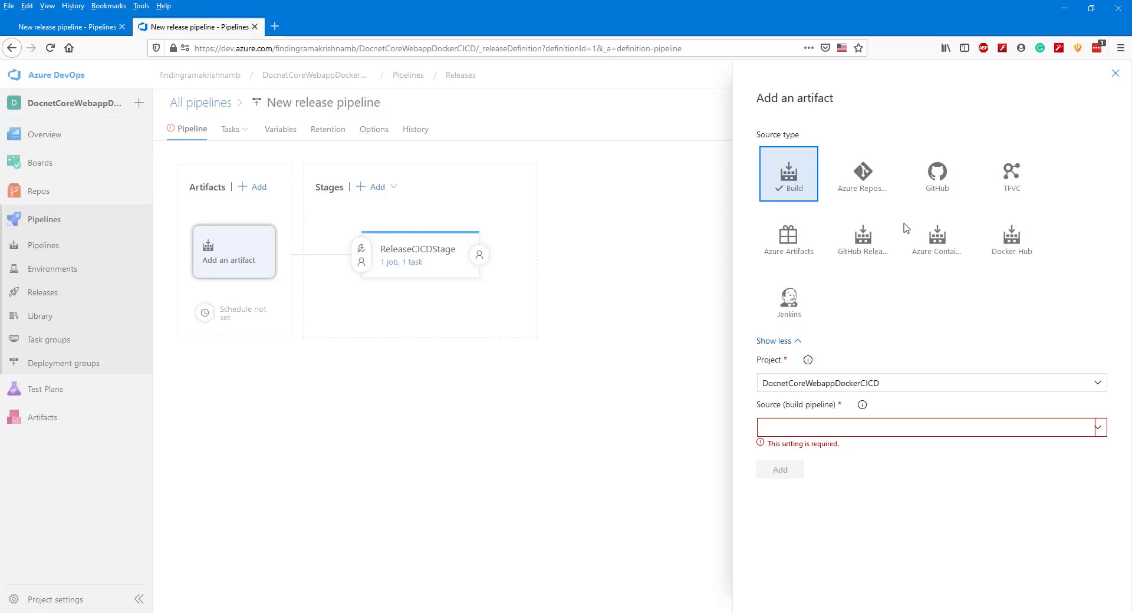
left_click(1012, 242)
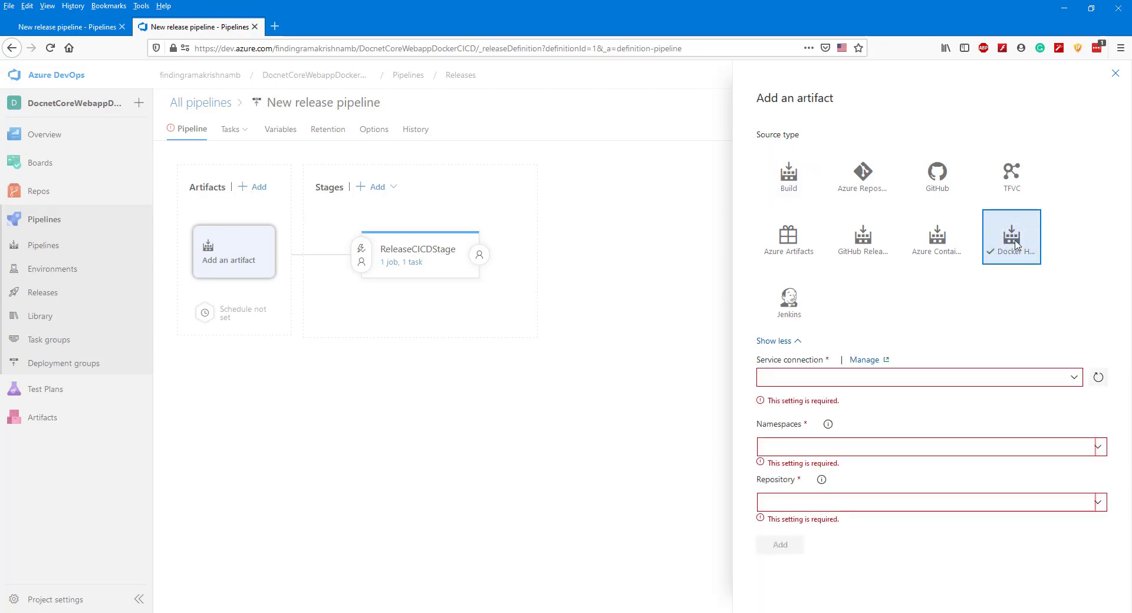
left_click(1074, 376)
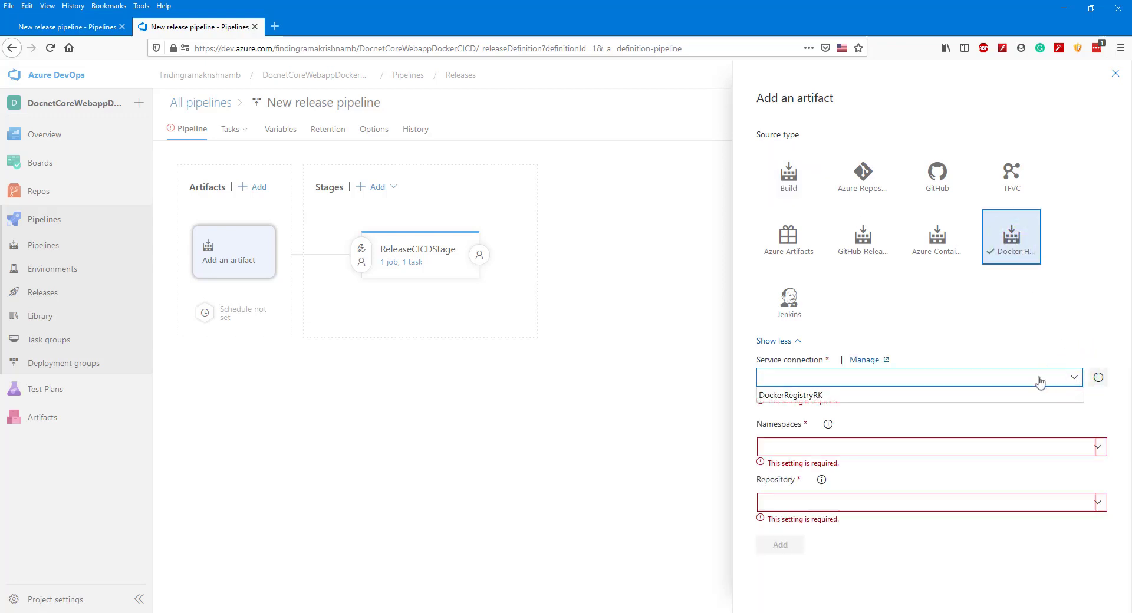
left_click(827, 395)
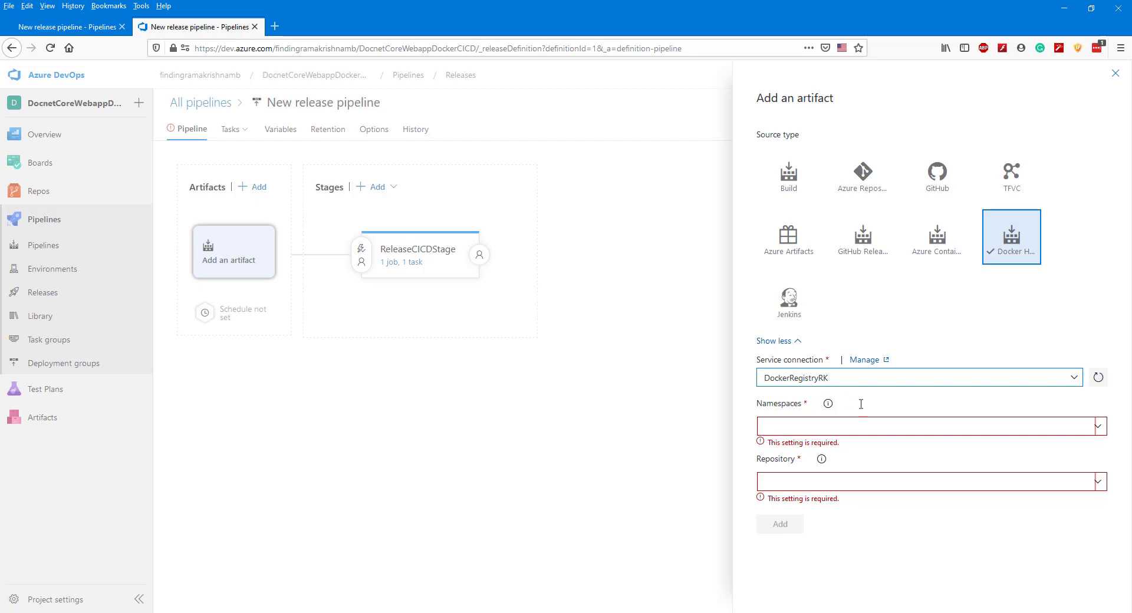
left_click(1100, 427)
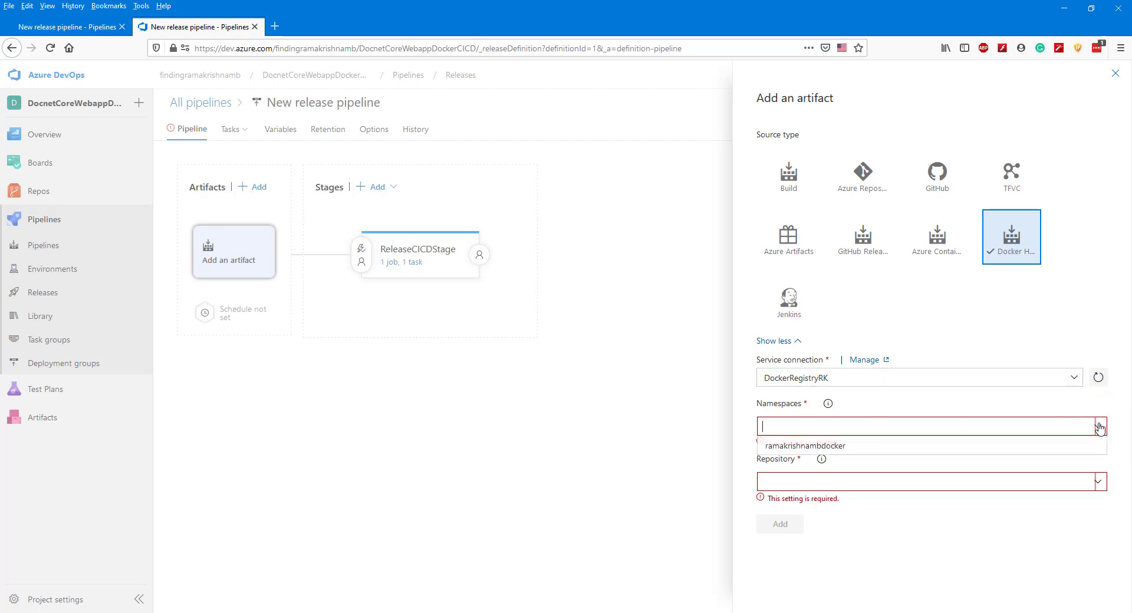
left_click(930, 446)
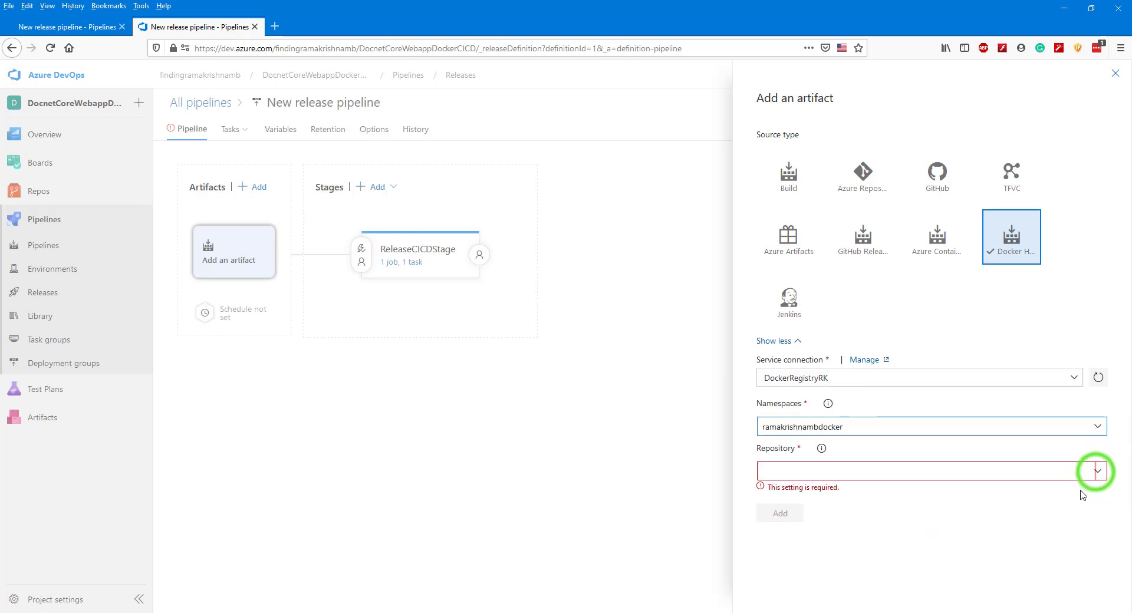
left_click(1095, 471)
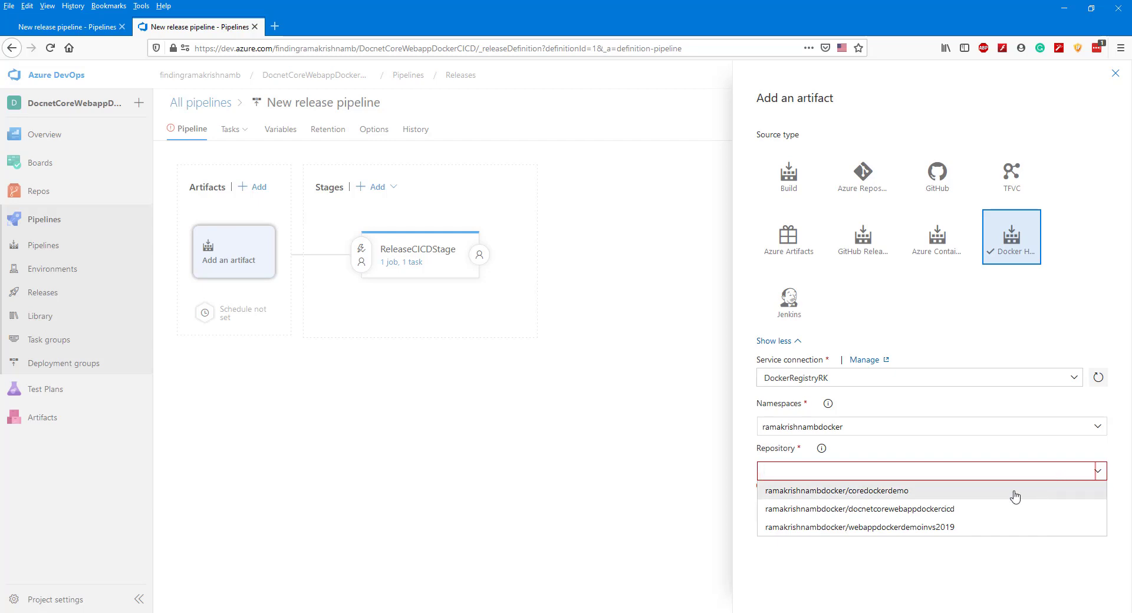
left_click(994, 508)
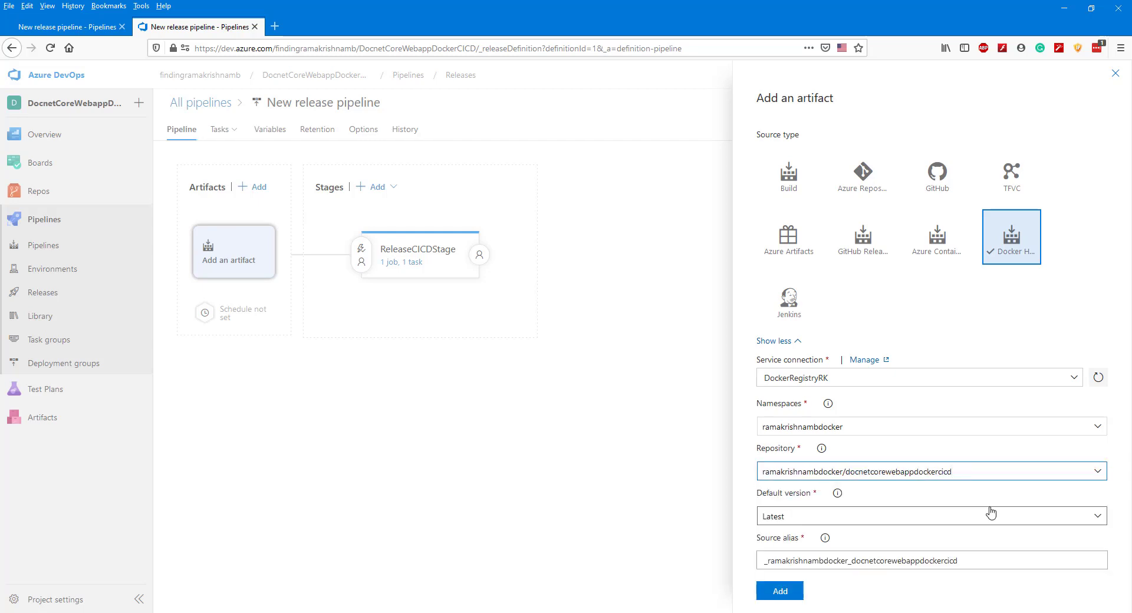
key("F9")
key("F9")
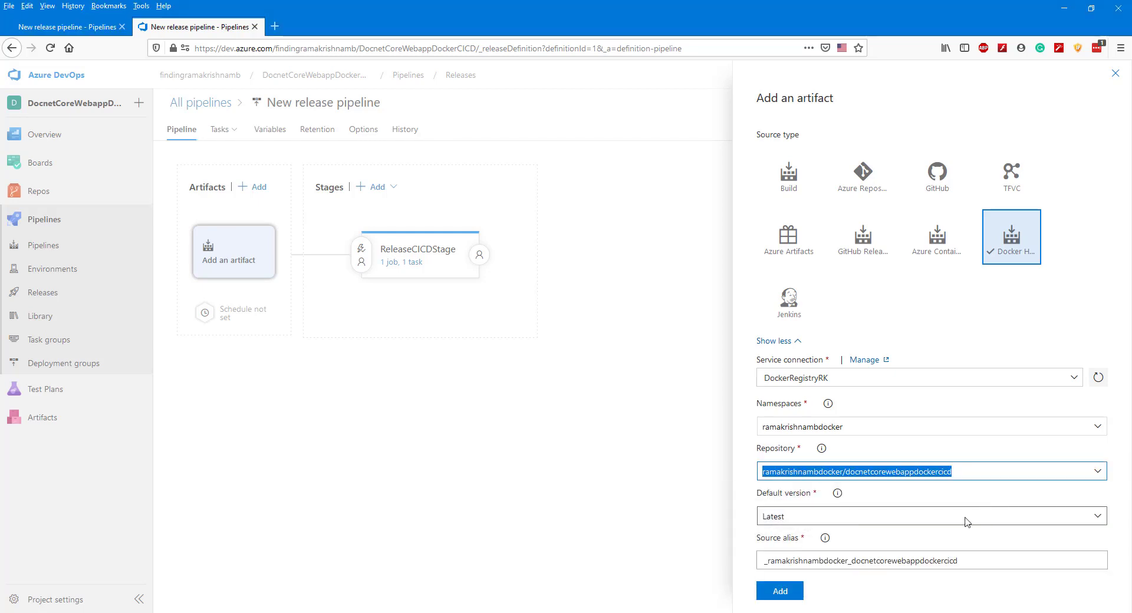
left_click(780, 591)
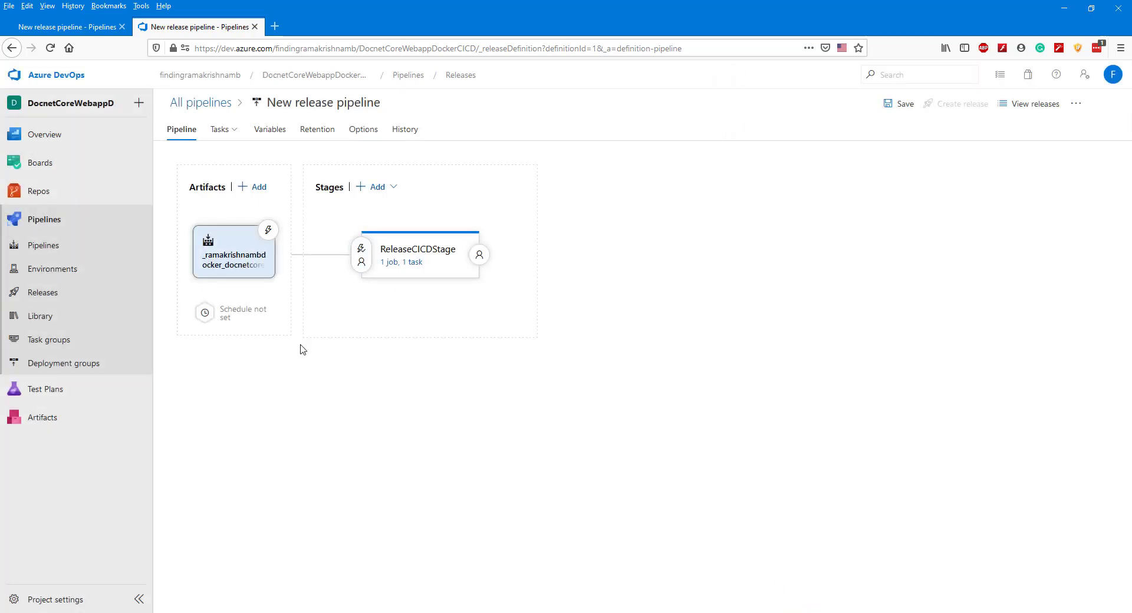
Step: Enable the Docker Hub artifact's continuous deployment trigger and save the release pipeline
left_click(267, 230)
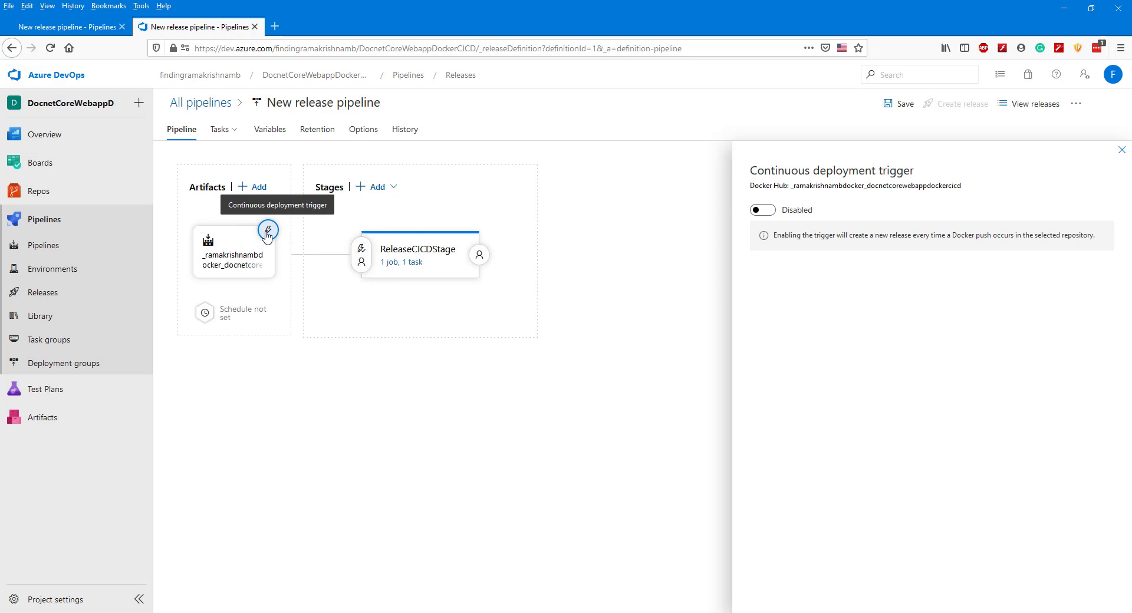
left_click(763, 210)
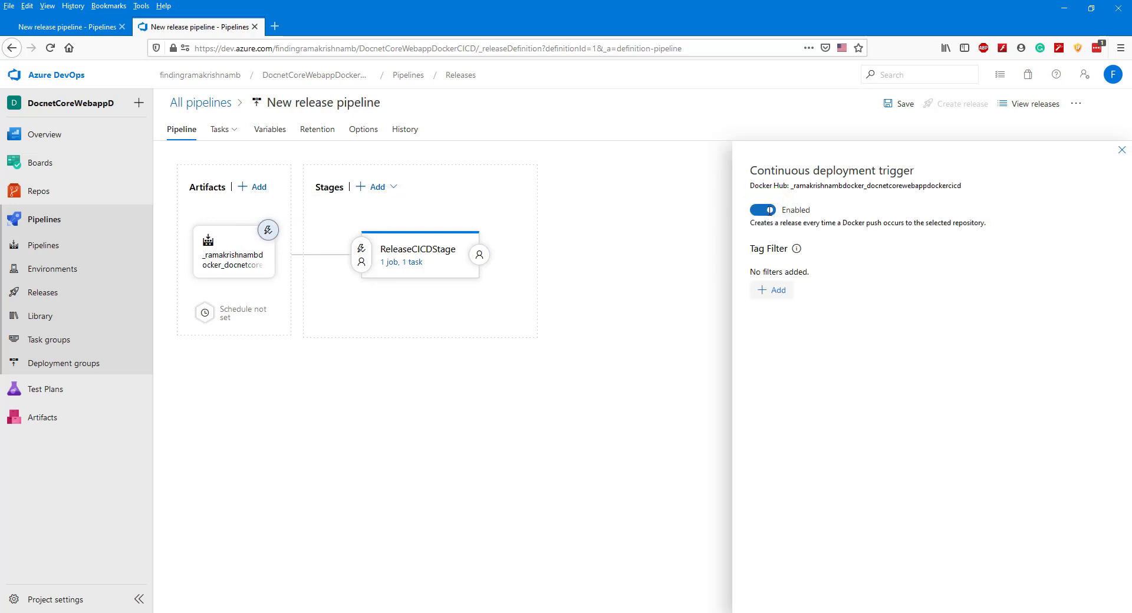
left_click(901, 104)
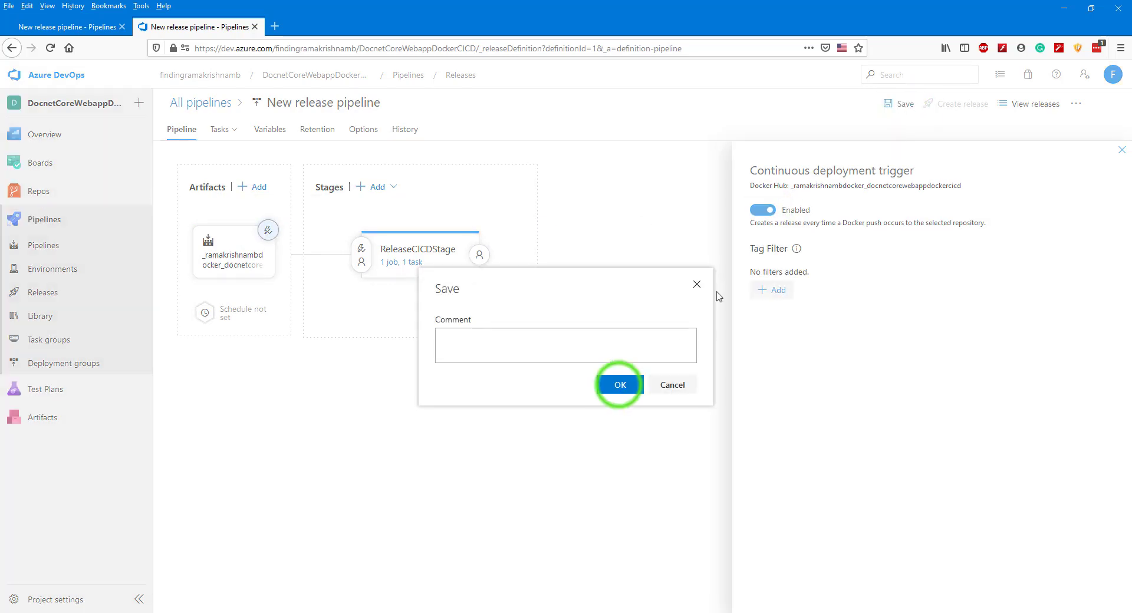
left_click(619, 386)
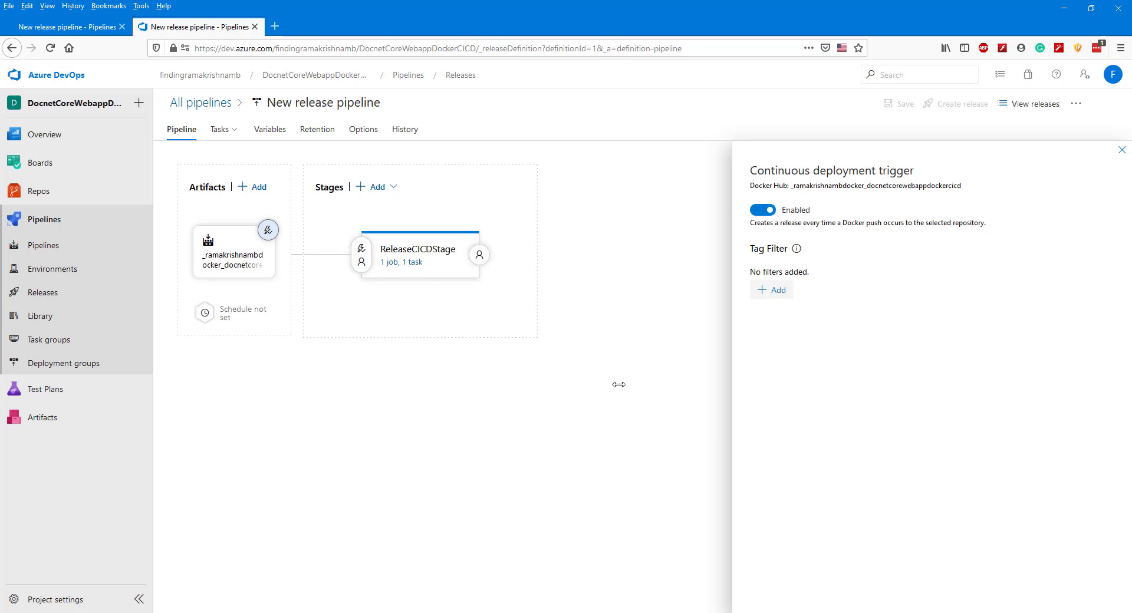
left_click(1122, 150)
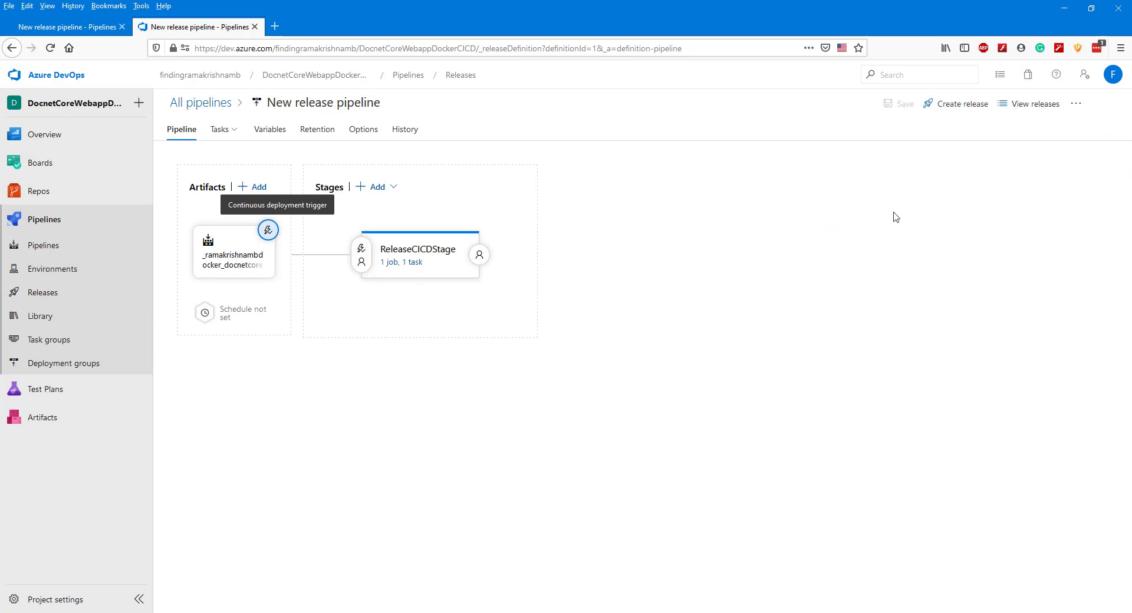
Step: Create a new release and open Release-1 to see ReleaseCICDStage queued for deployment
left_click(967, 111)
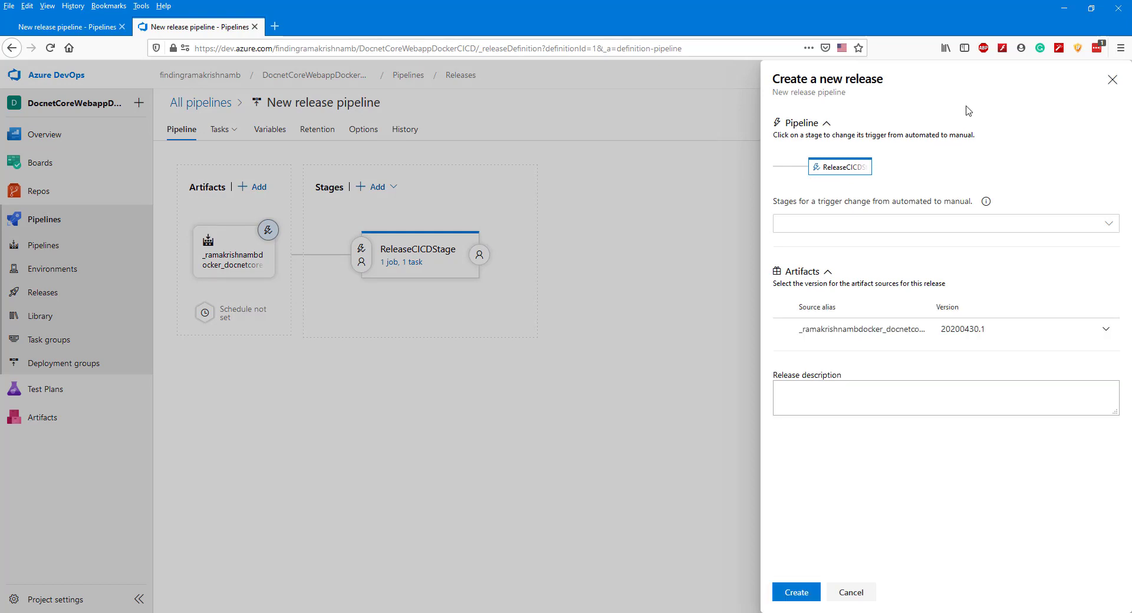
left_click(800, 592)
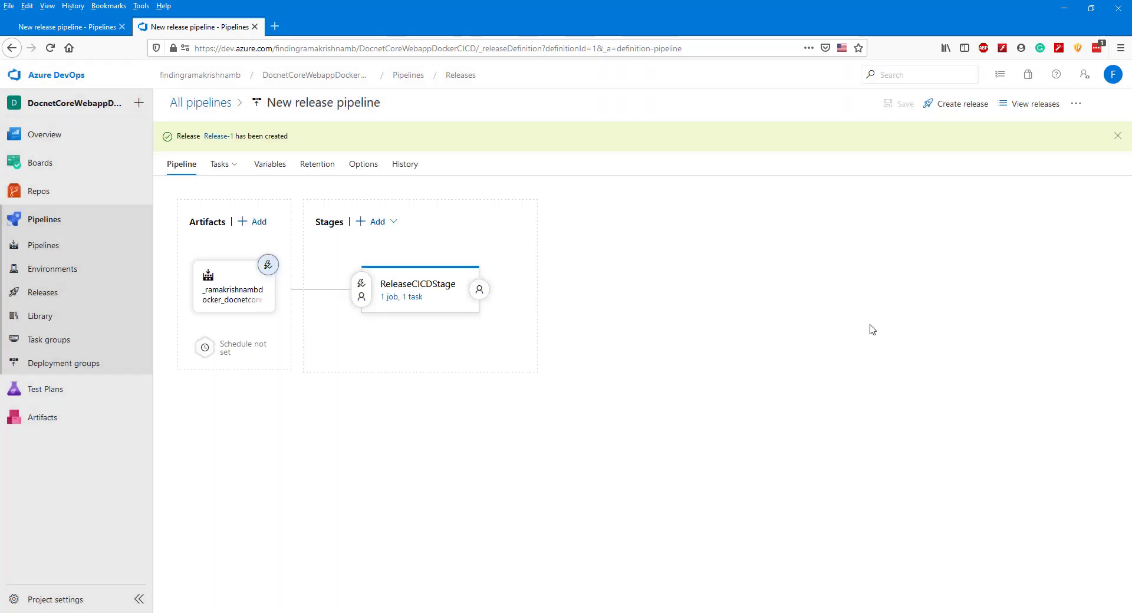
left_click(219, 139)
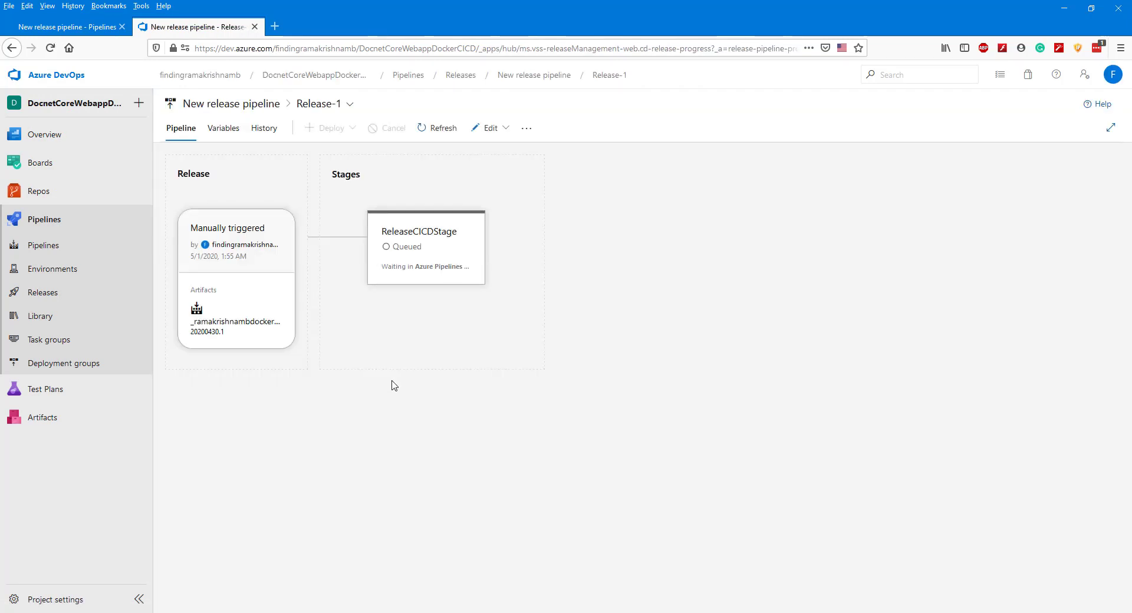
mouse_move(412, 248)
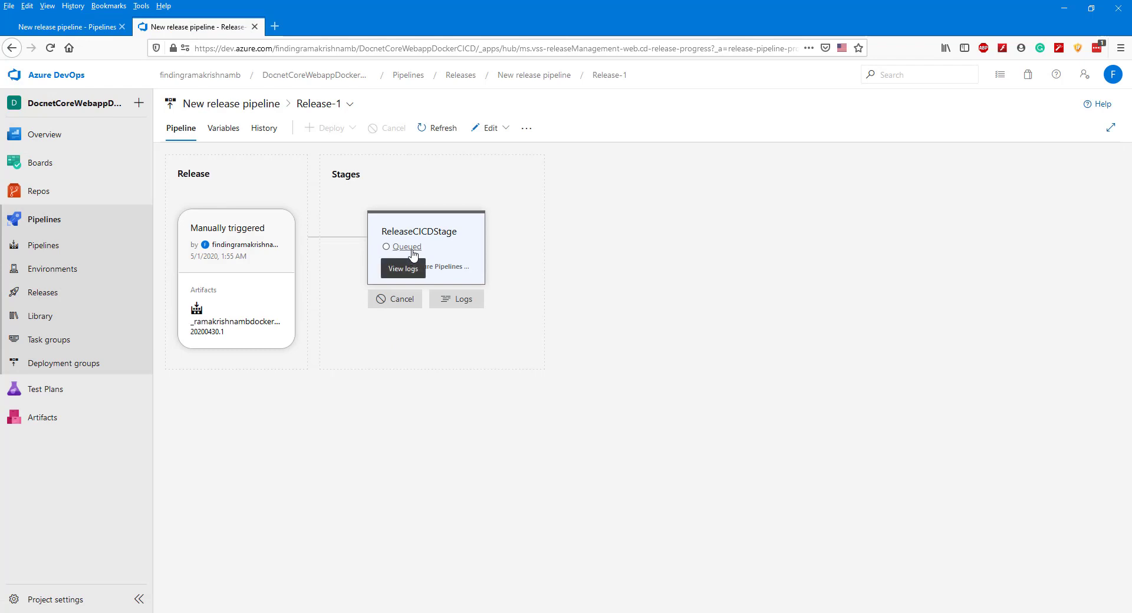
Step: Open the ReleaseCICDStage deployment logs and inspect the Docker image tag
left_click(409, 252)
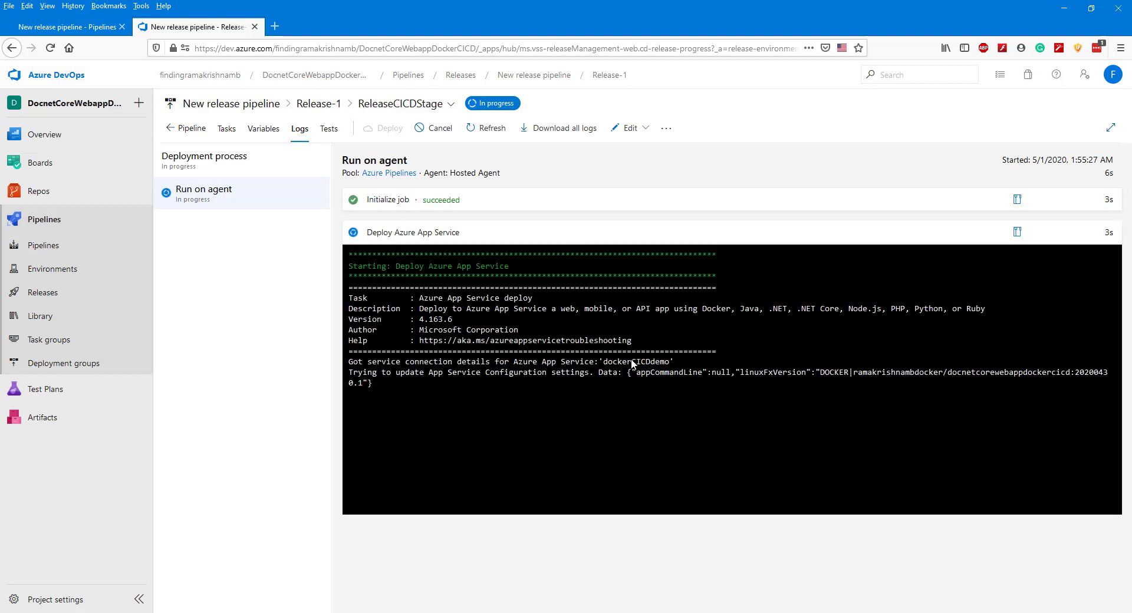
left_click_drag(820, 372, 362, 383)
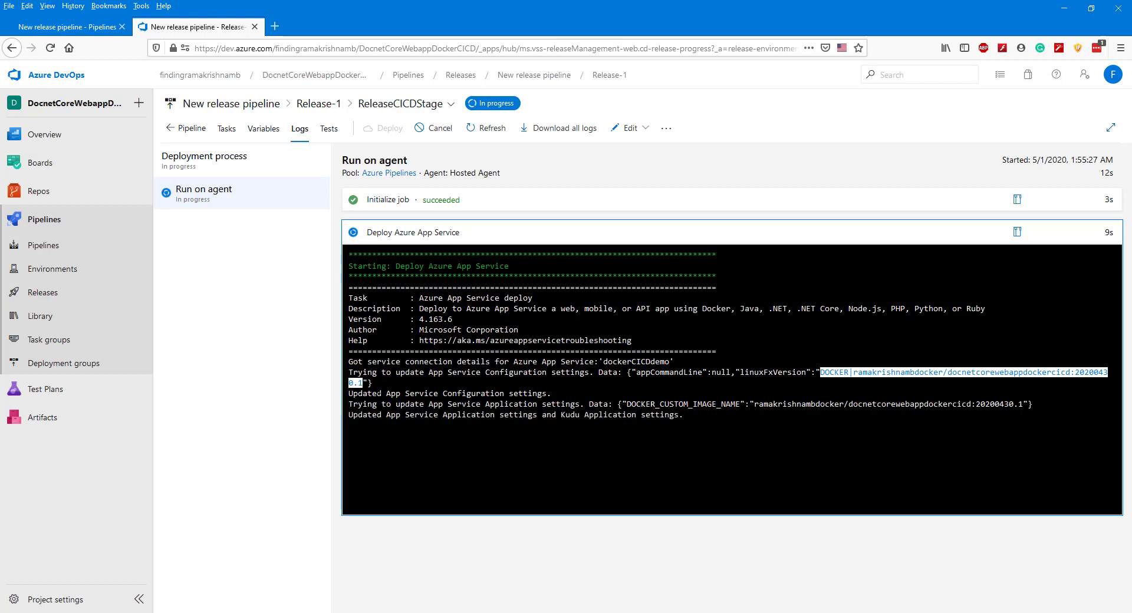
left_click(834, 482)
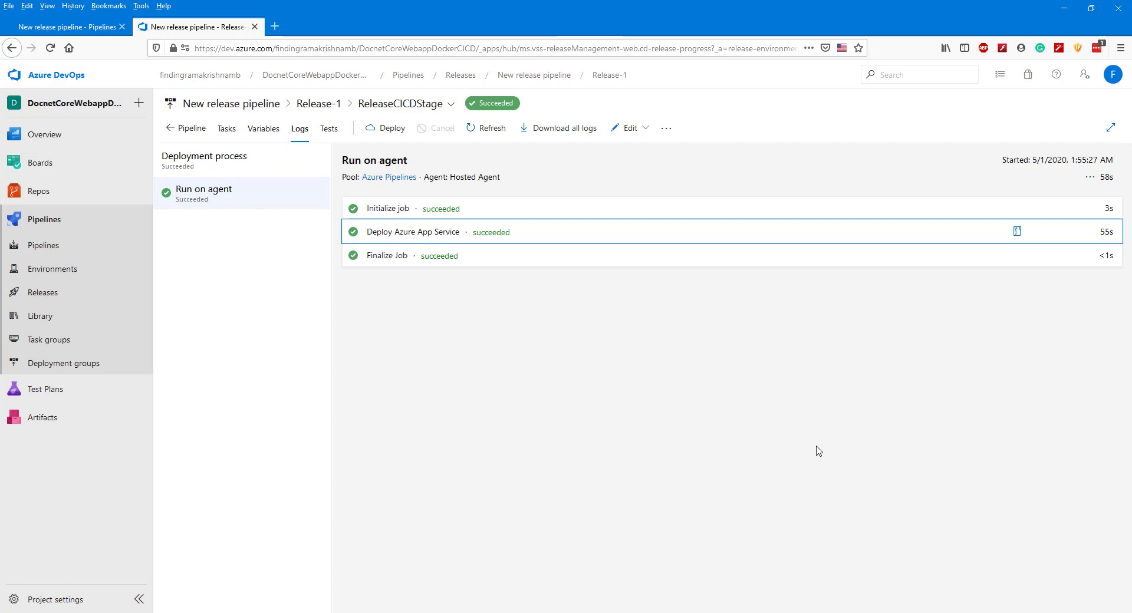
Step: Check the Finalize Job and Deploy Azure App Service logs, then return to Releases and Visual Studio
left_click(460, 255)
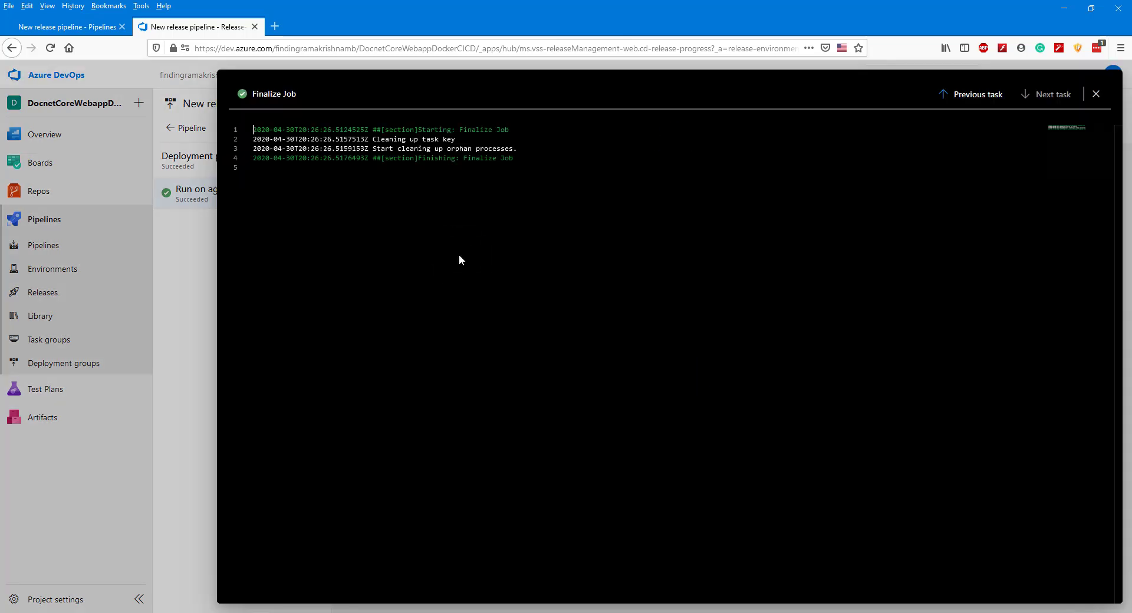
left_click(1096, 94)
left_click(497, 230)
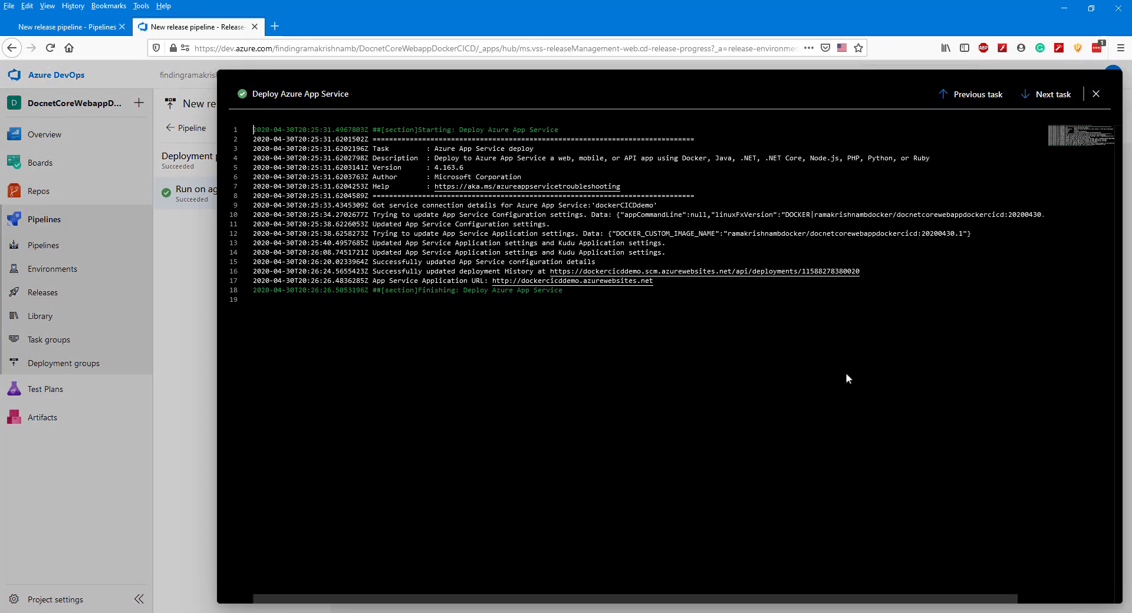
left_click(1096, 95)
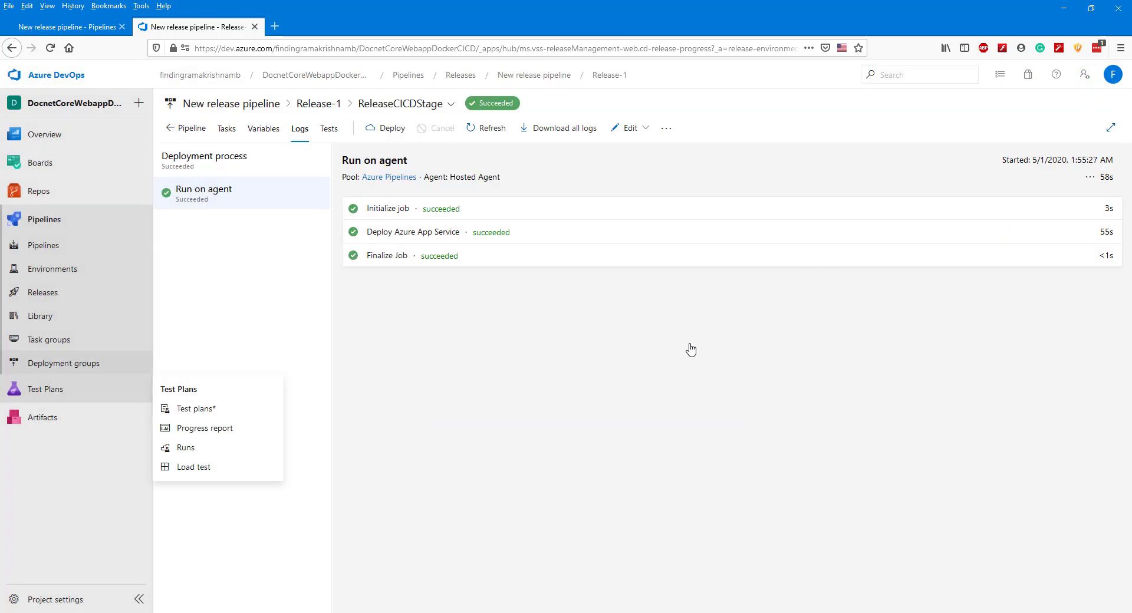
left_click(43, 293)
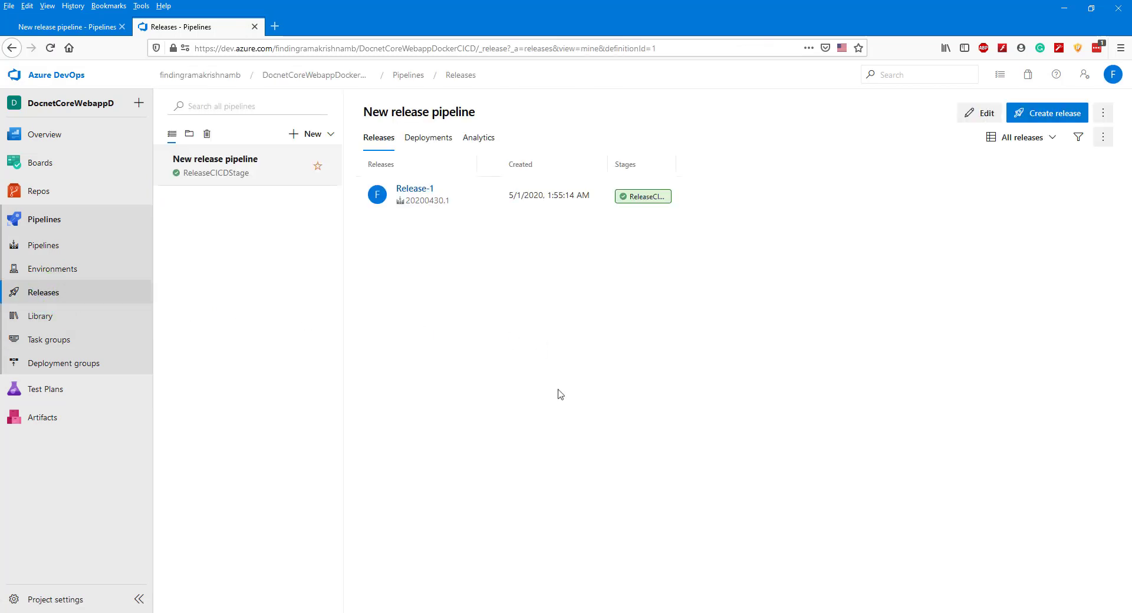
key("alt+Tab")
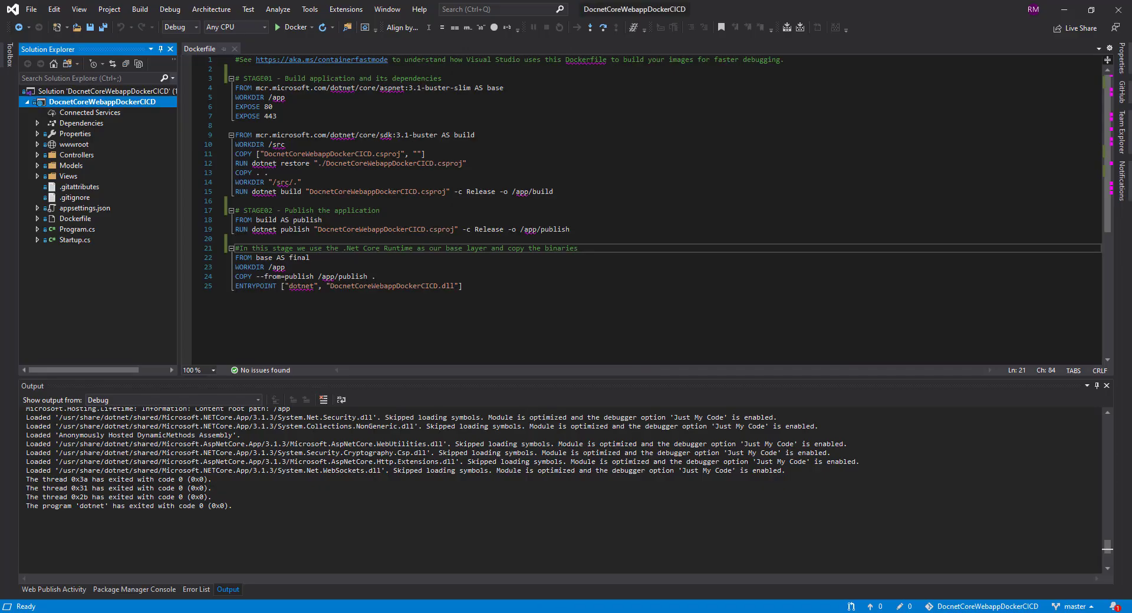
Step: Close the Dockerfile and open Views > Home > Index.cshtml
left_click(235, 49)
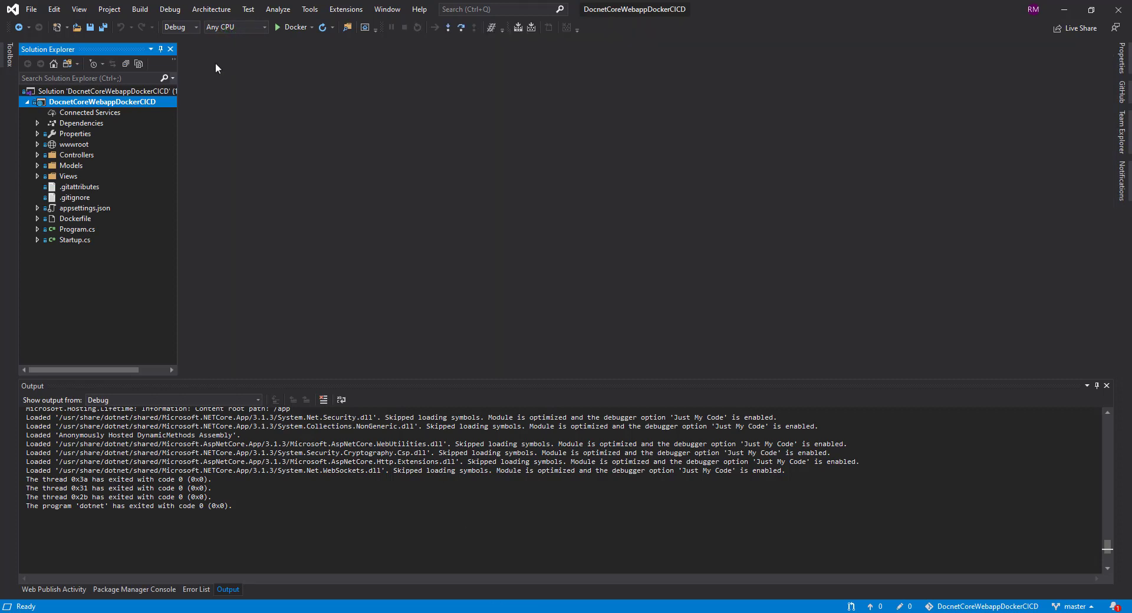
left_click(37, 176)
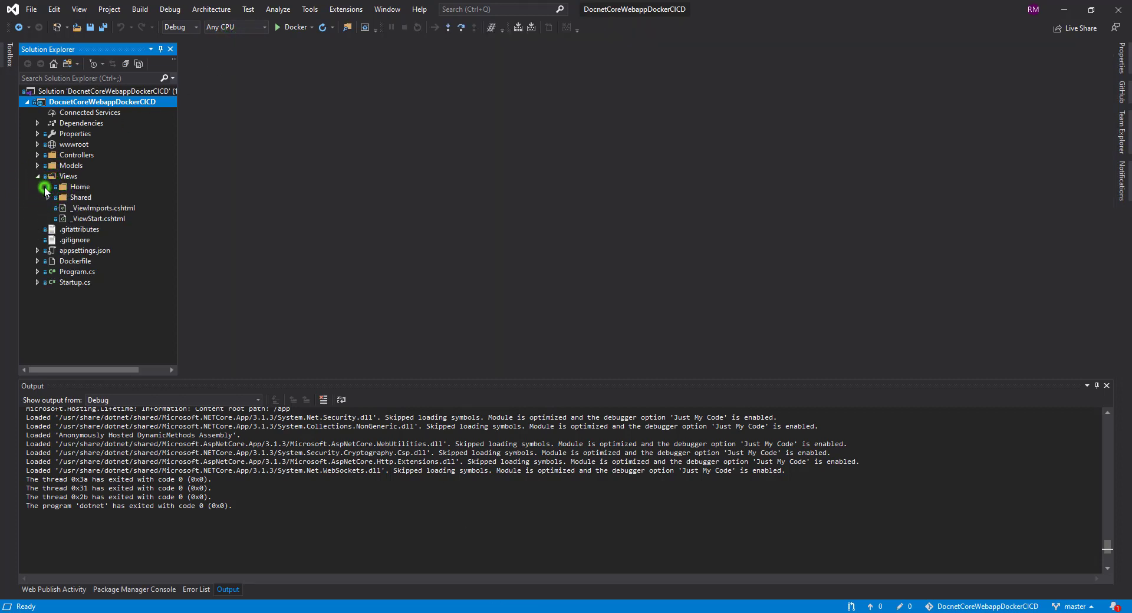
left_click(44, 187)
double_click(97, 197)
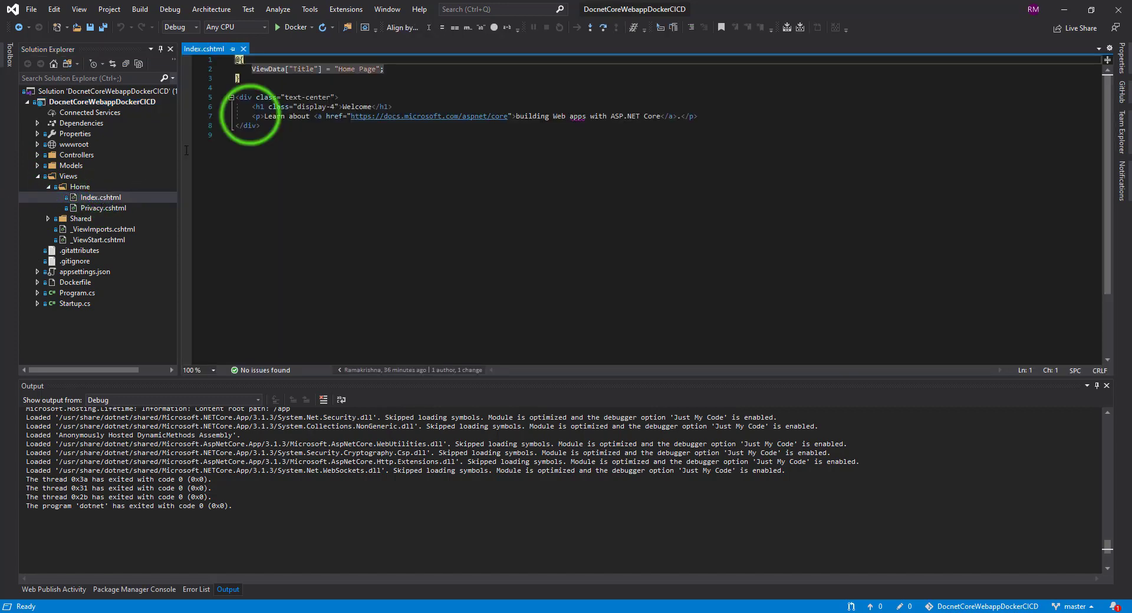
Step: Replace line 7's paragraph with '<h3> CI CD deployed through docker linux containers!' and save
left_click_drag(252, 116, 718, 116)
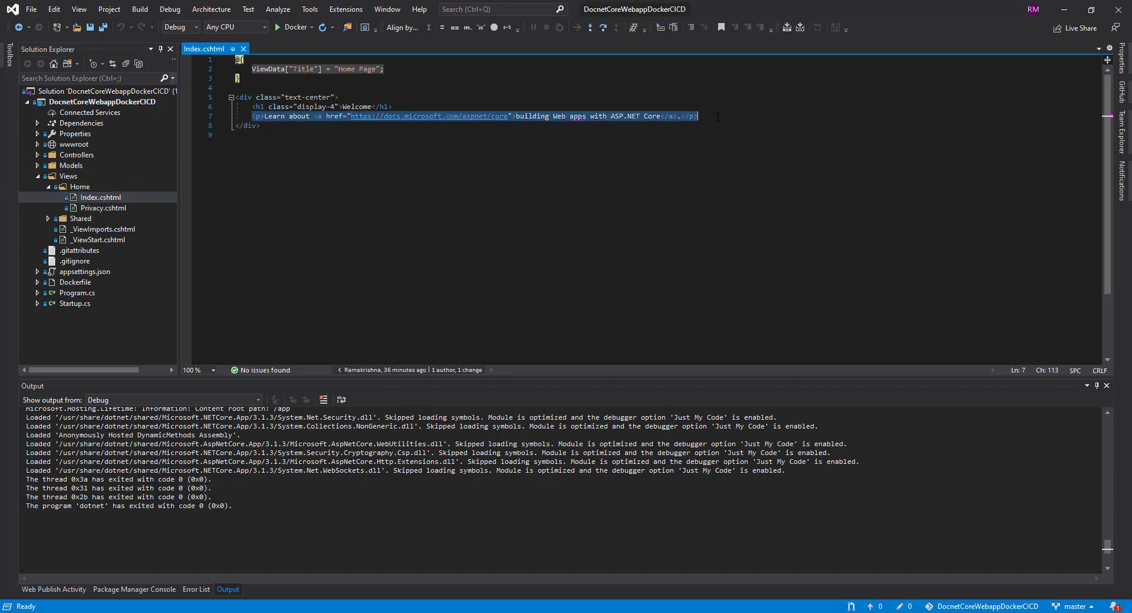
type("<")
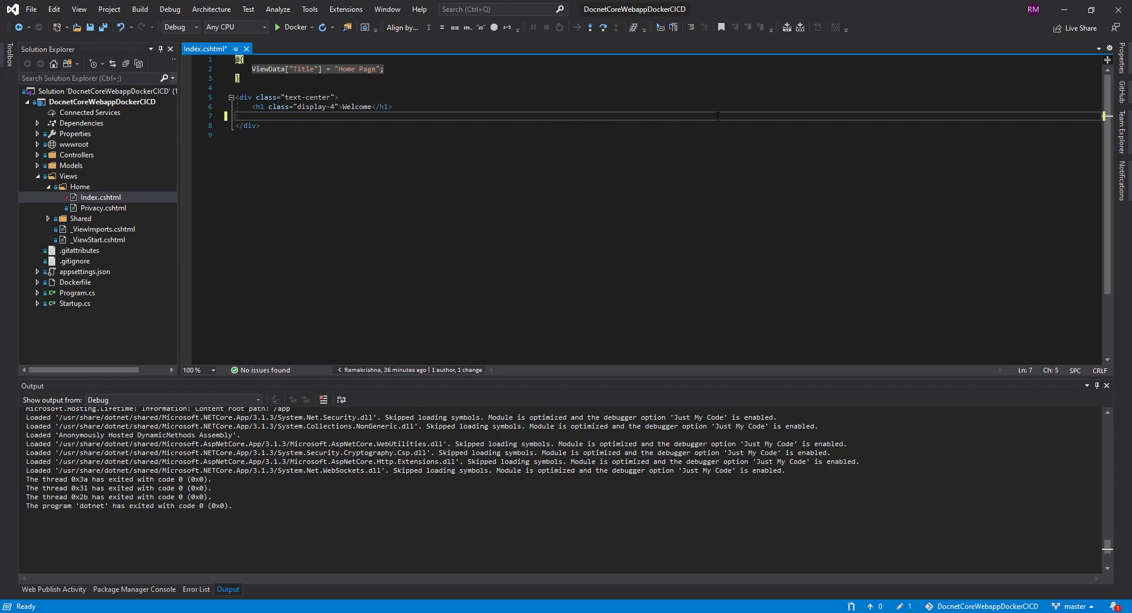
type("h3")
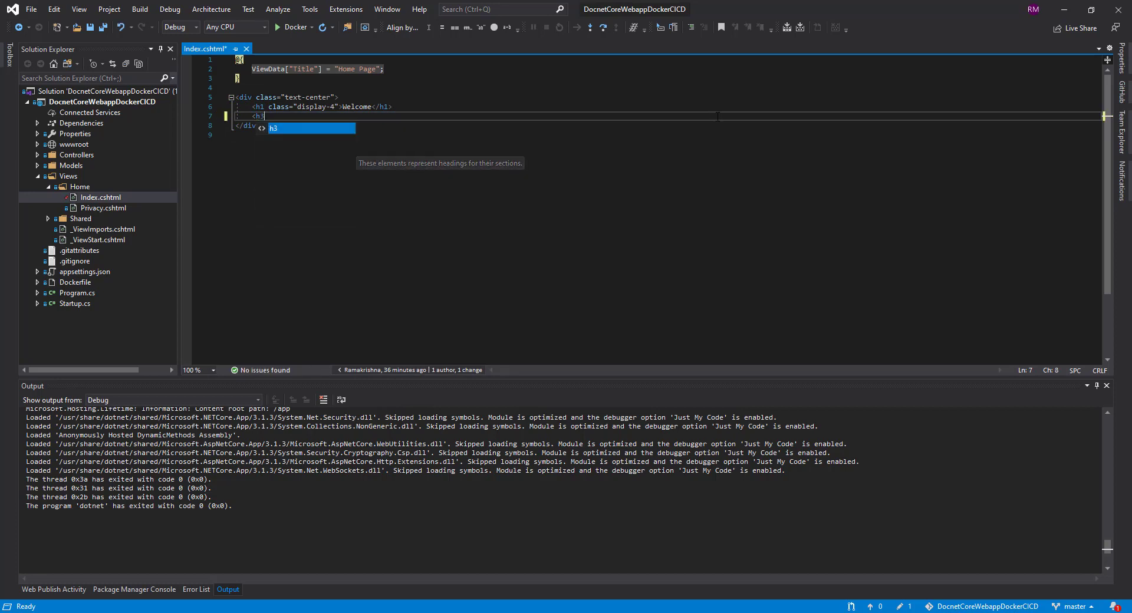
type(">  </h3>")
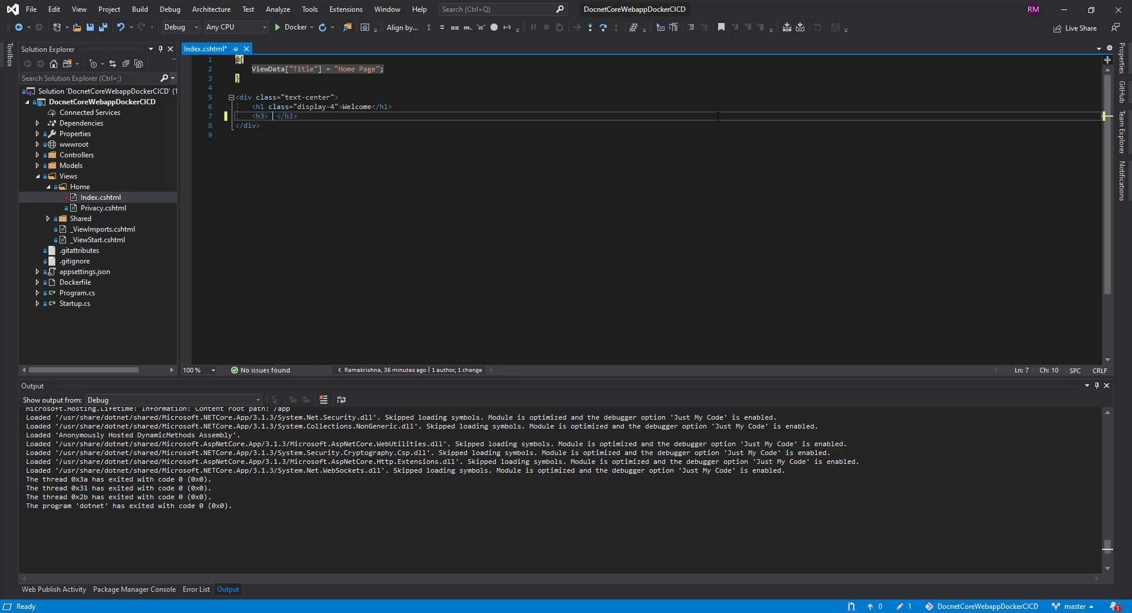
type(" CI CD deployed through linux")
key("ctrl+shift+Left")
type("containers")
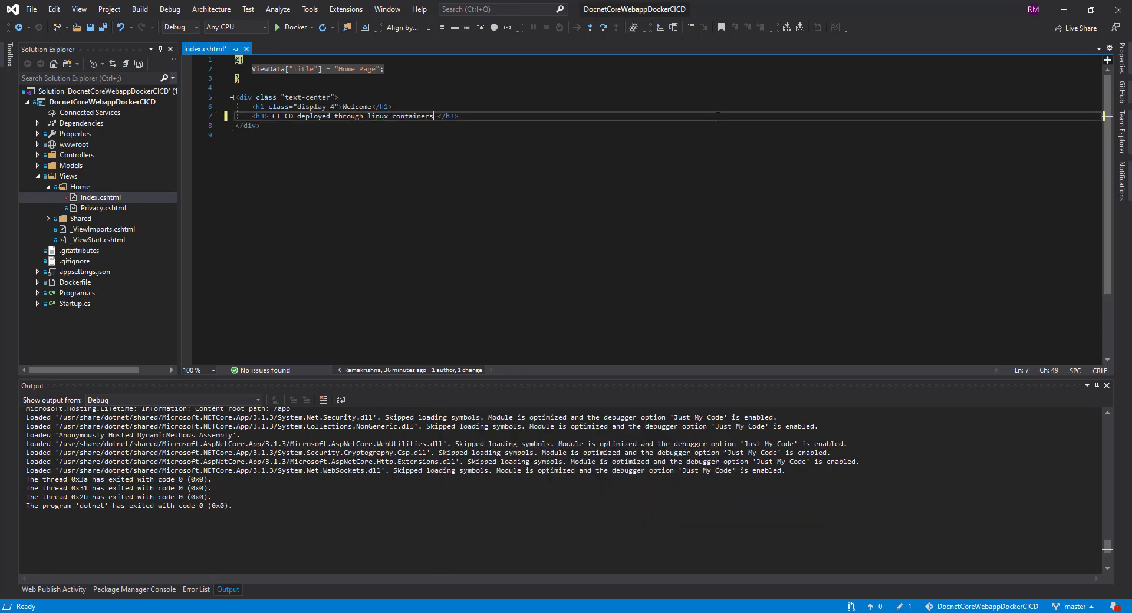
left_click(369, 116)
type("docker")
left_click(463, 116)
type("!")
key("ctrl+s")
Step: Commit the Index.cshtml change with message 'first commit' using Commit All and Sync
right_click(98, 199)
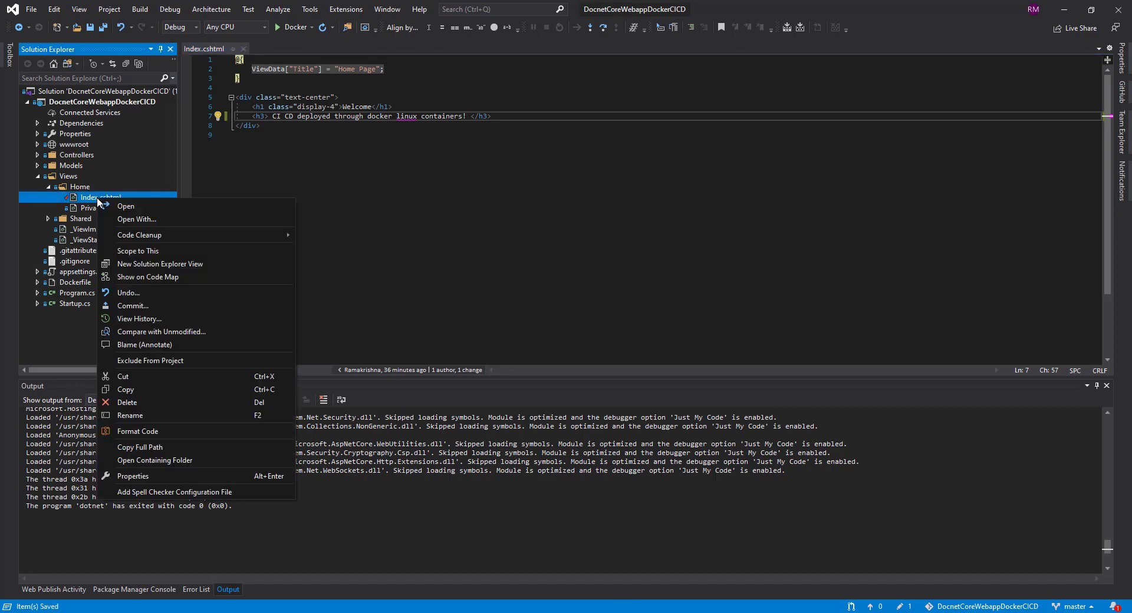
left_click(165, 306)
left_click(925, 124)
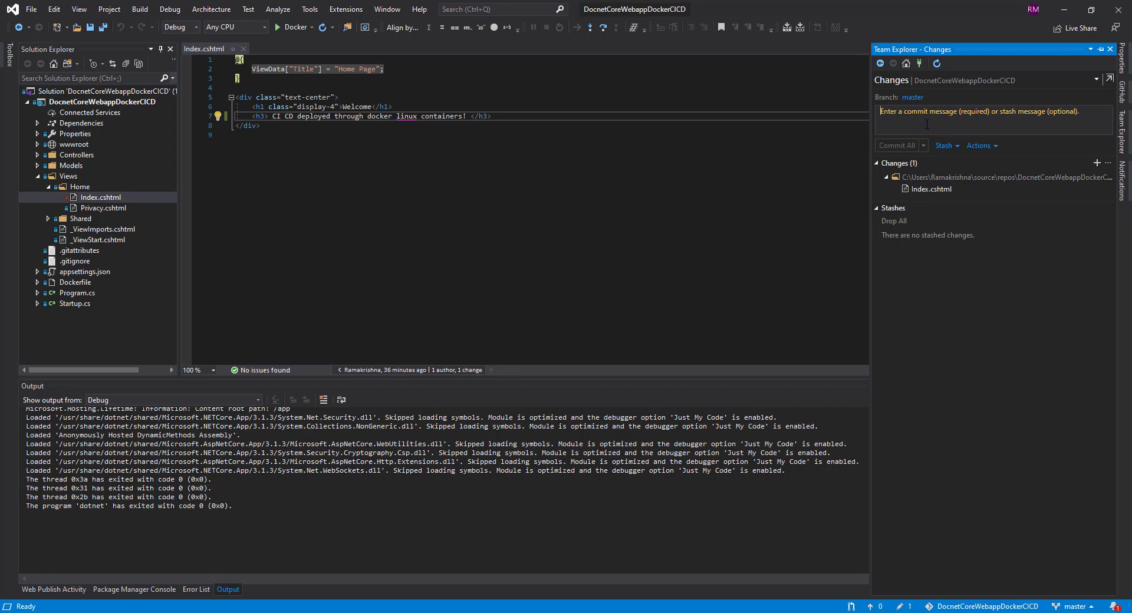
type("first commit")
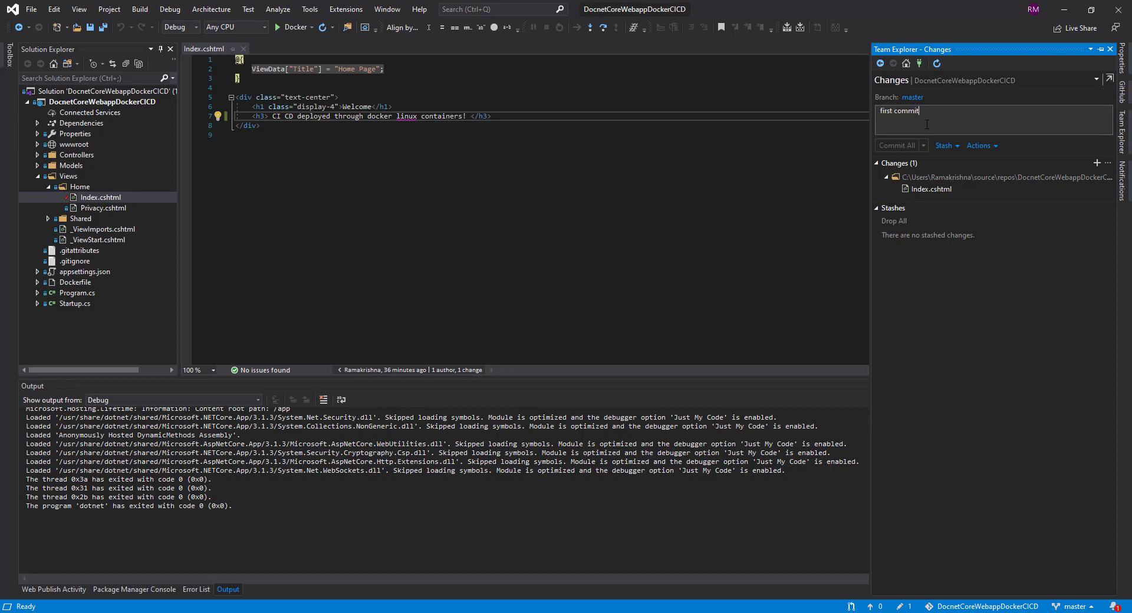
left_click(924, 145)
left_click(923, 186)
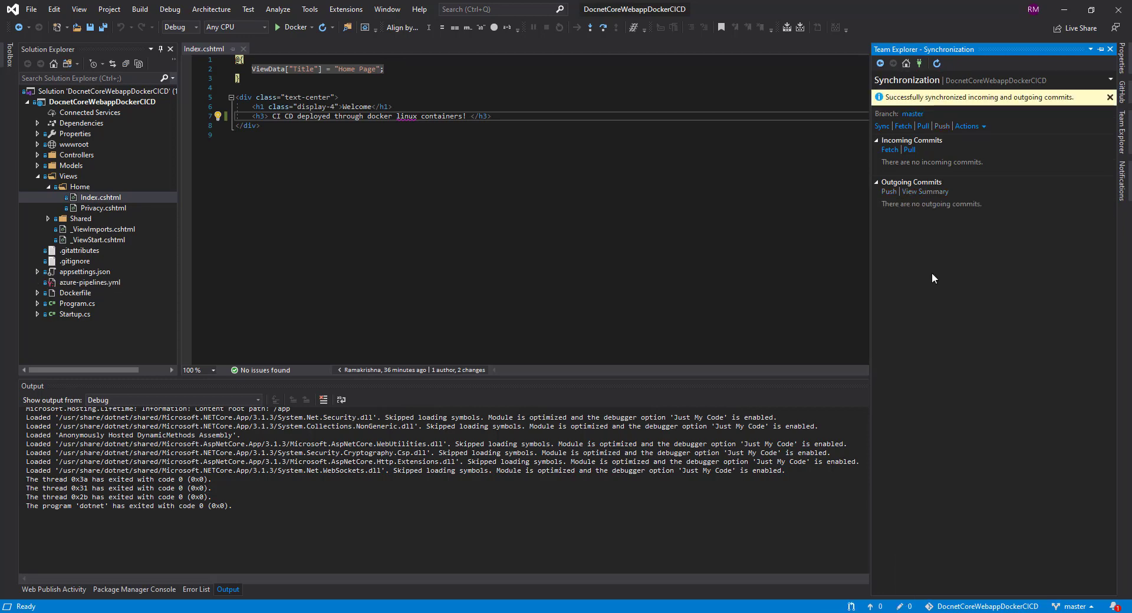
Step: Go to the Azure DevOps browser window and show the Pipelines list
left_click(771, 612)
left_click(867, 584)
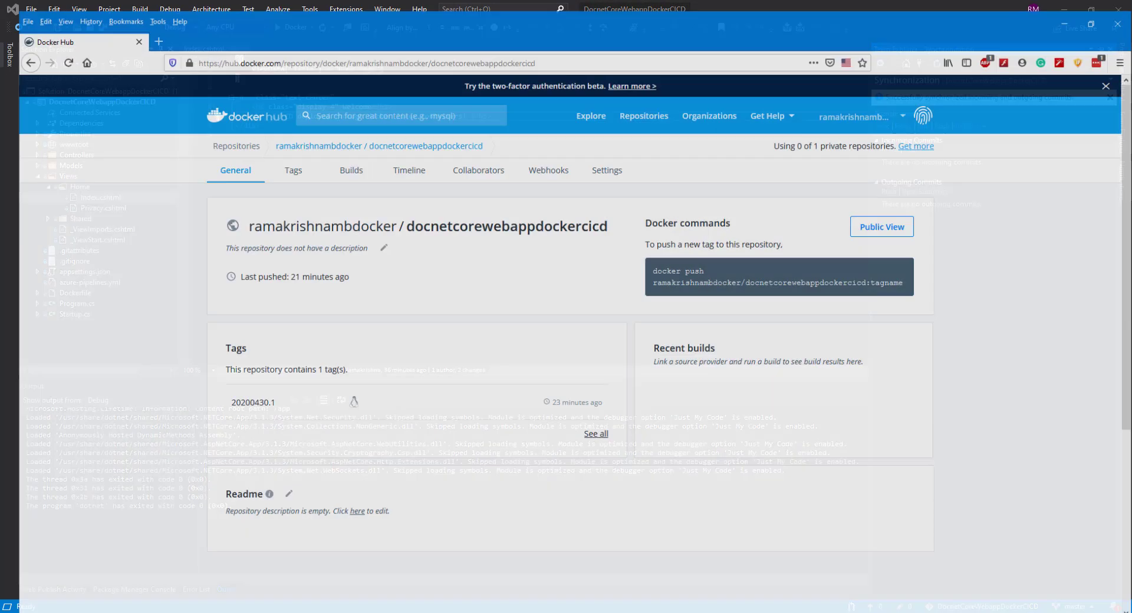
left_click(714, 612)
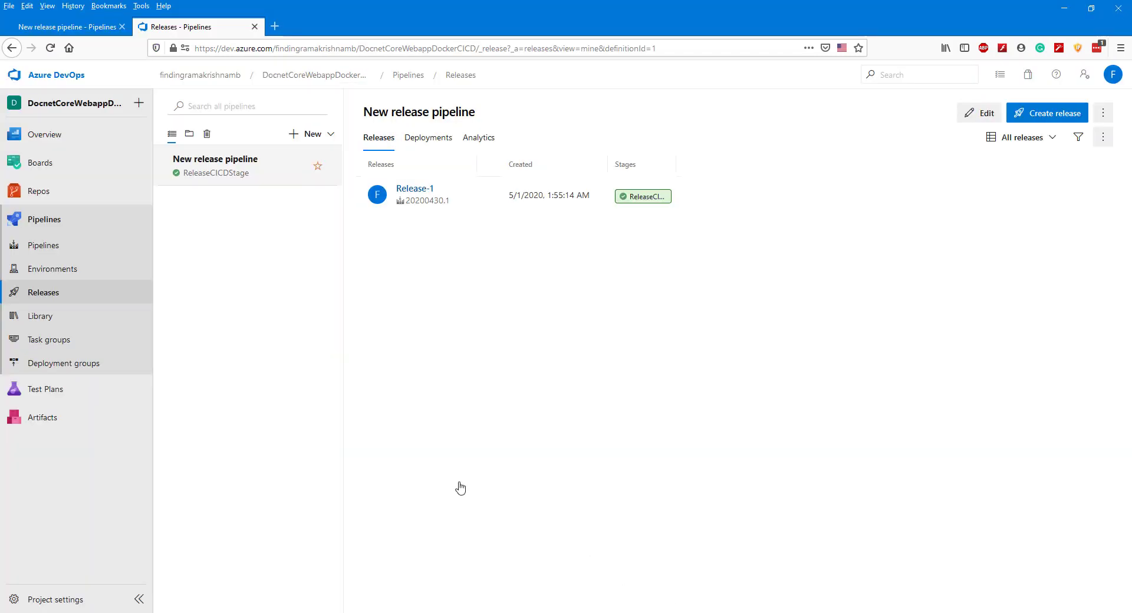
left_click(36, 245)
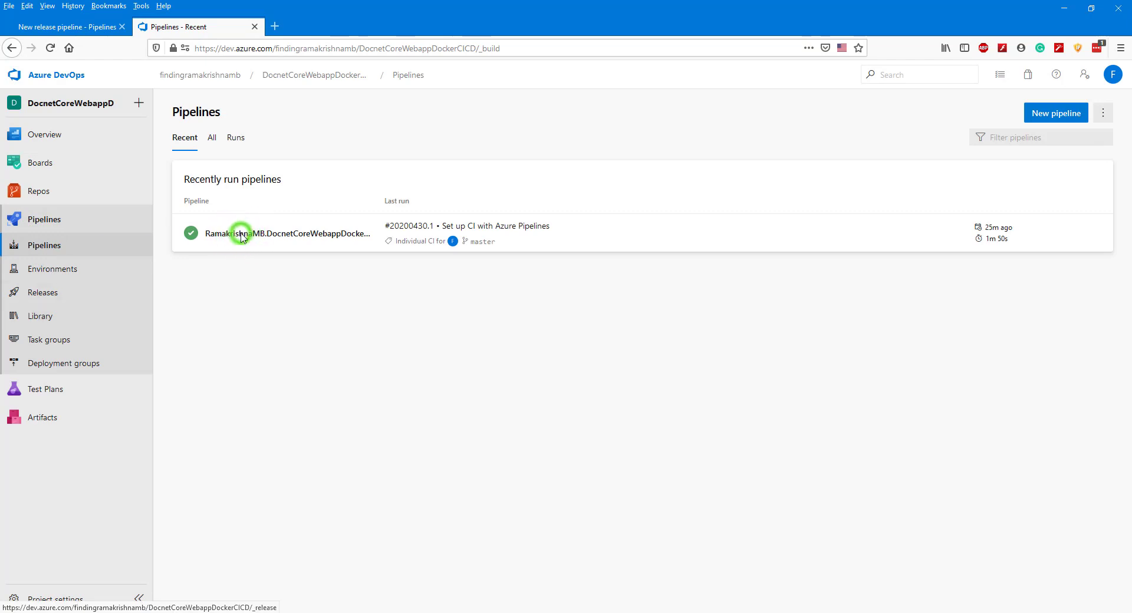
Step: Refresh the CI pipeline's runs and view the job log of new run #20200430.2
left_click(240, 233)
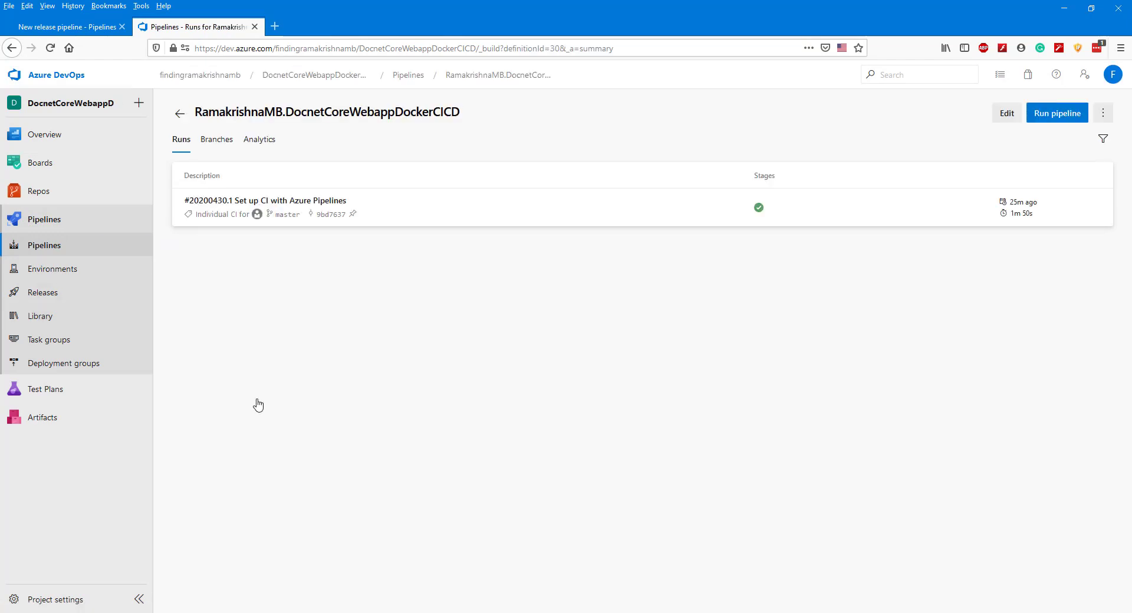
key("F5")
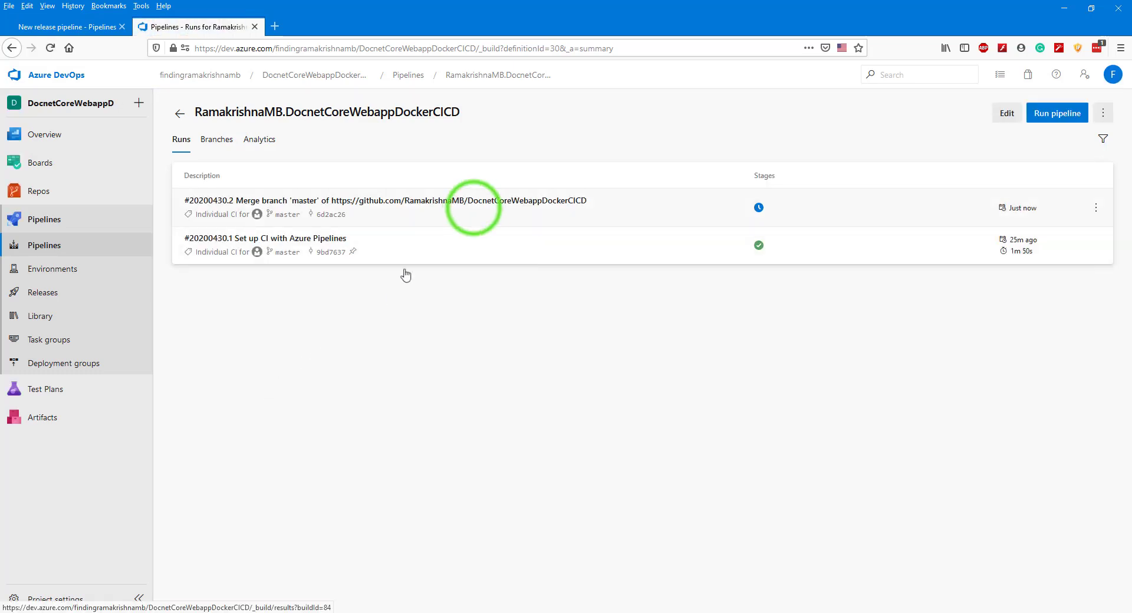
left_click(472, 209)
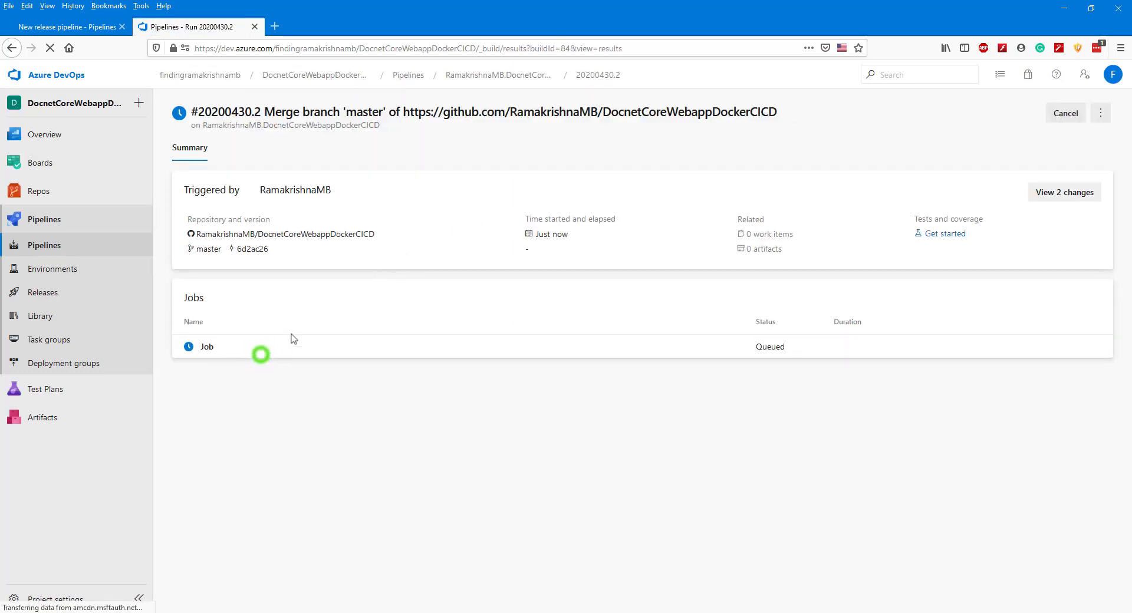
left_click(260, 354)
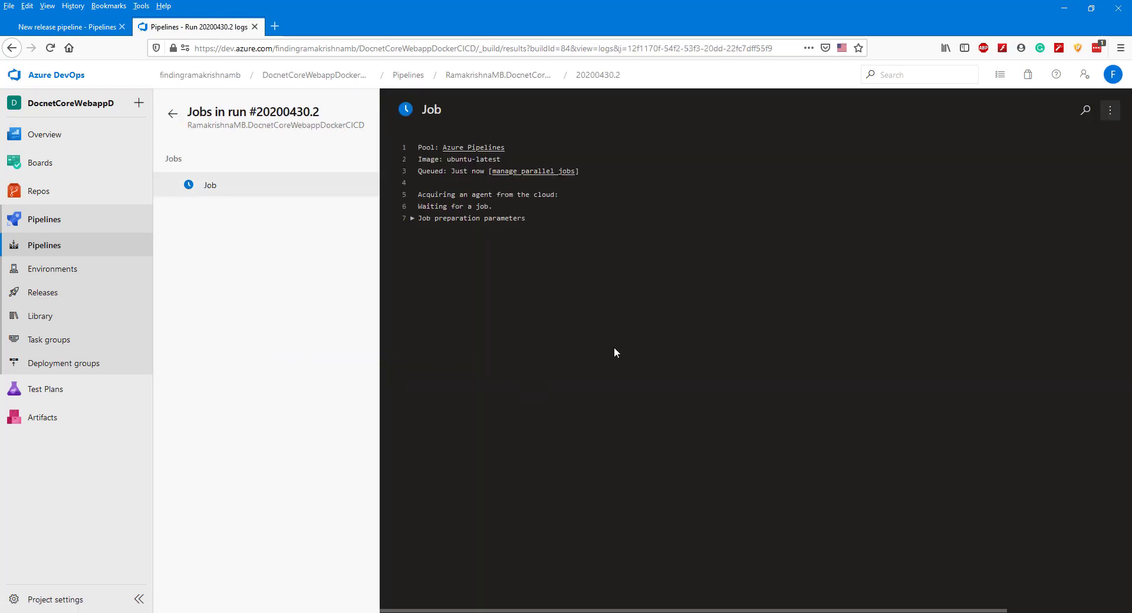
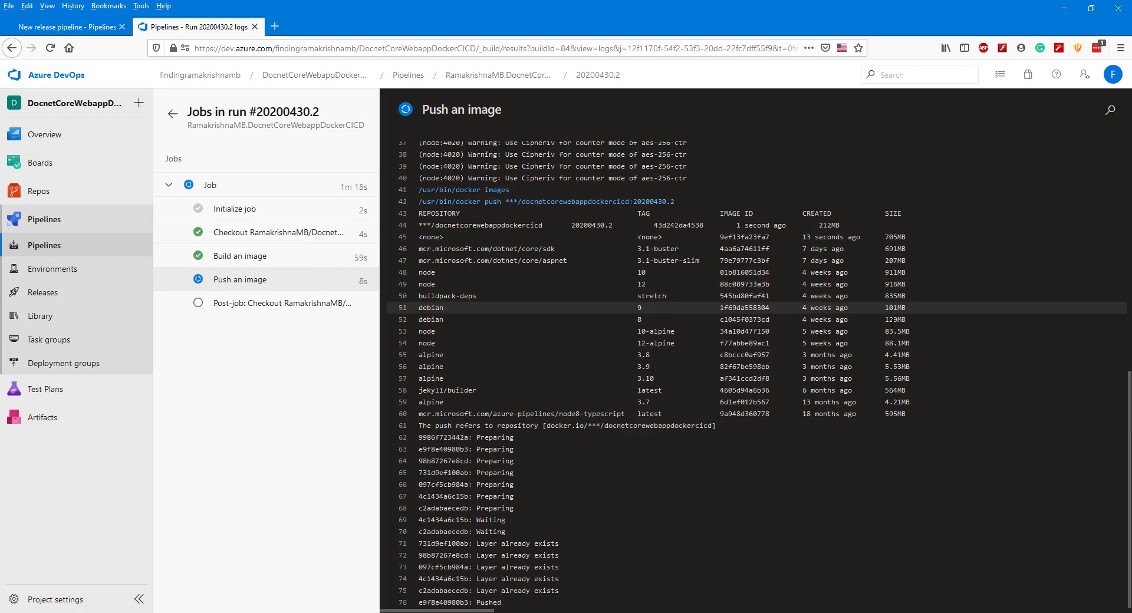
Step: Confirm the image push finished in run 20200430.2's log, then list the releases showing Release-2
left_click_drag(693, 201, 633, 190)
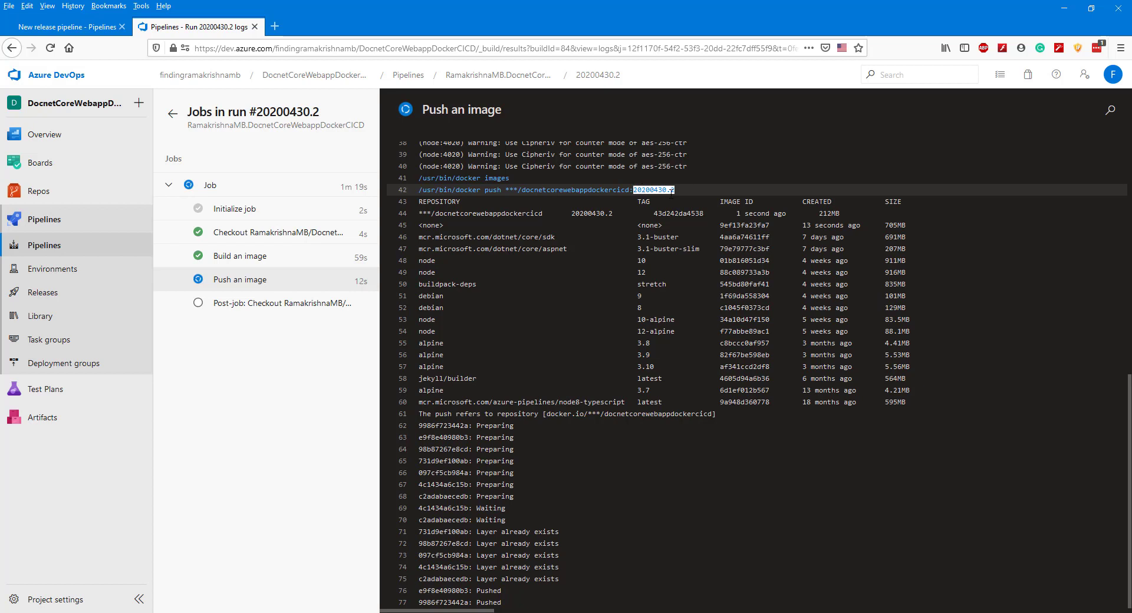
left_click(698, 190)
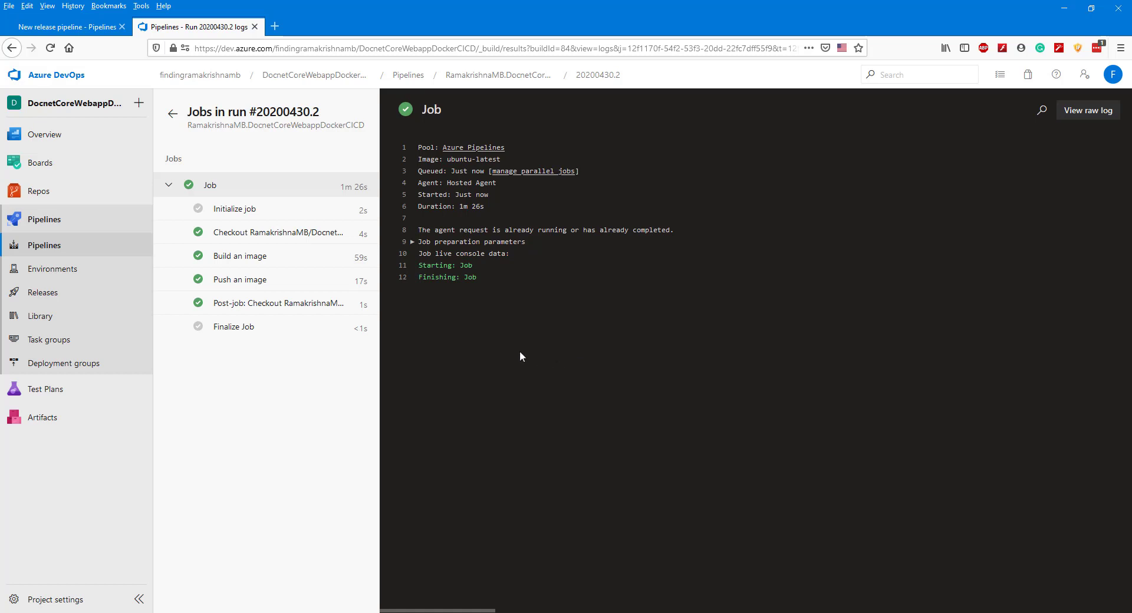
left_click(47, 296)
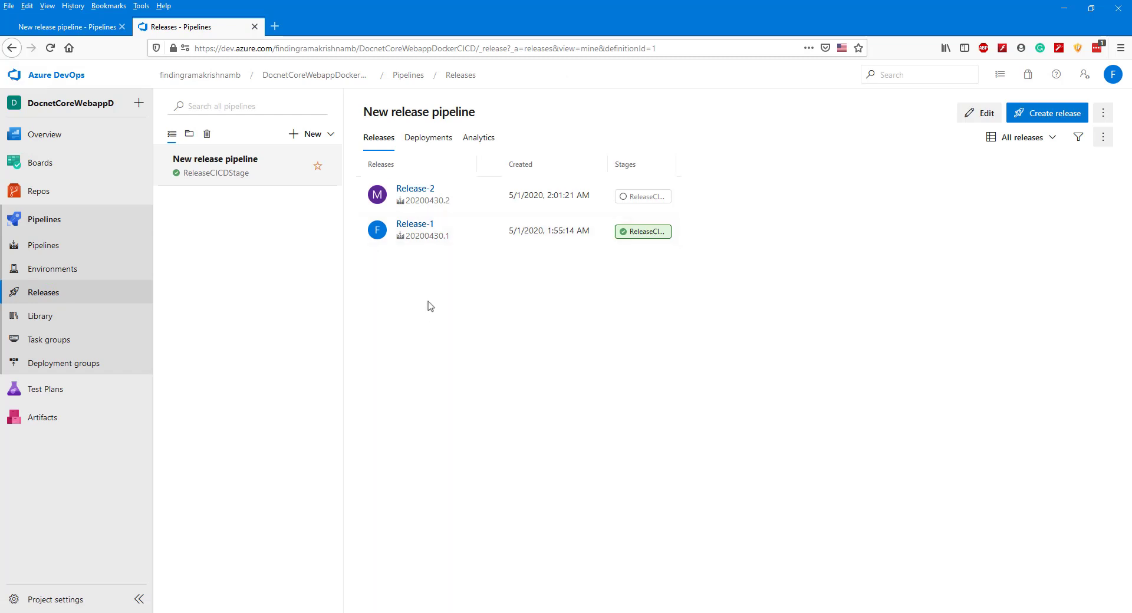
Step: Verify Release-2's ReleaseCICDStage deployed to App Service, then switch to the Docker Hub window
left_click(416, 190)
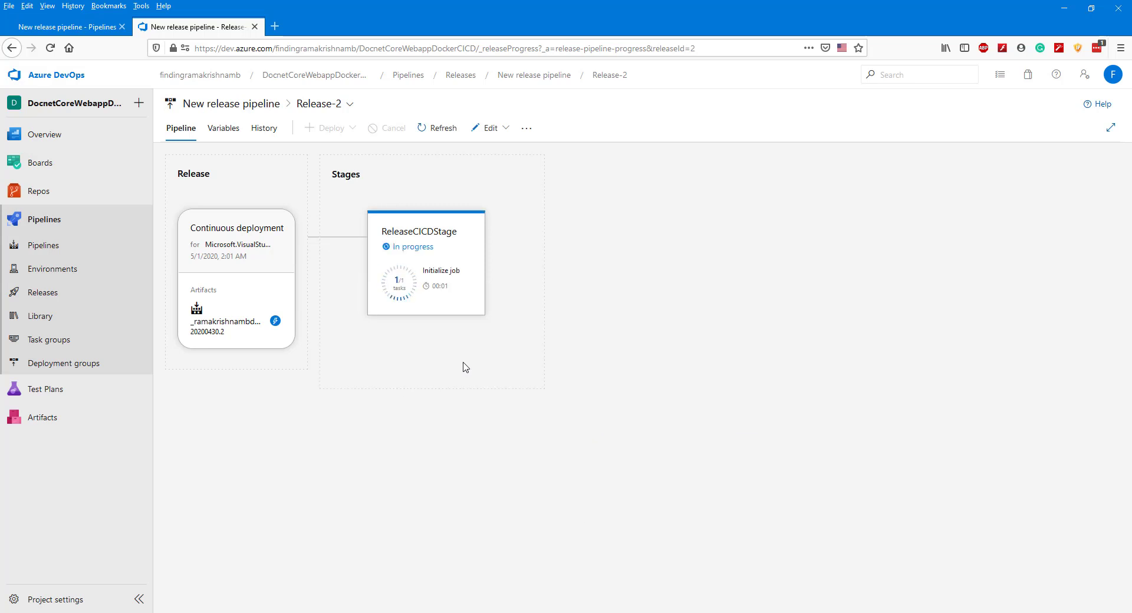
left_click(413, 260)
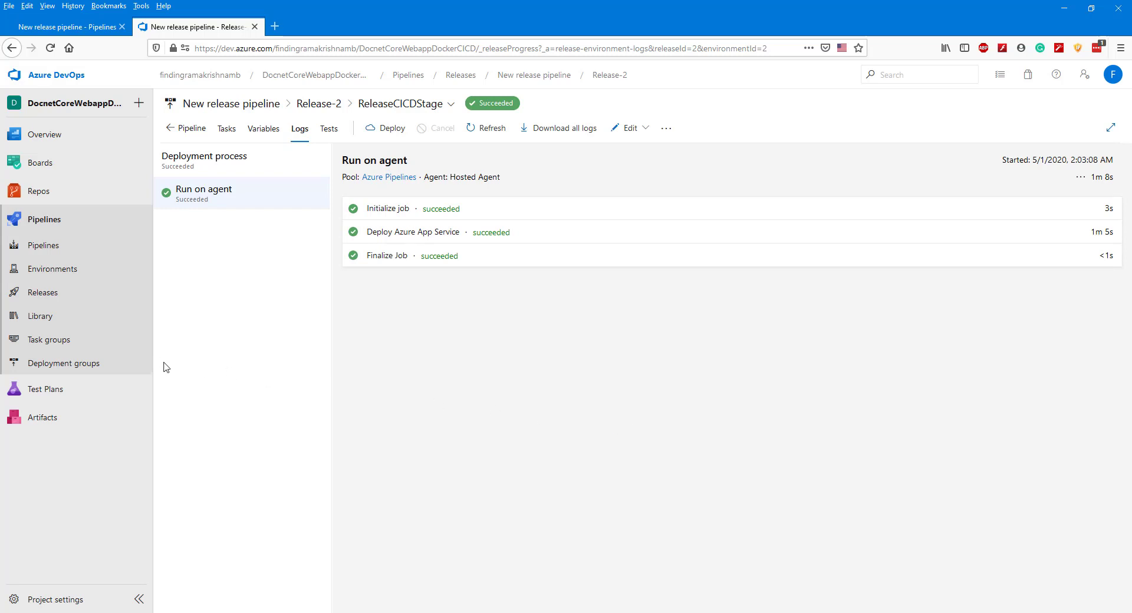
left_click(767, 612)
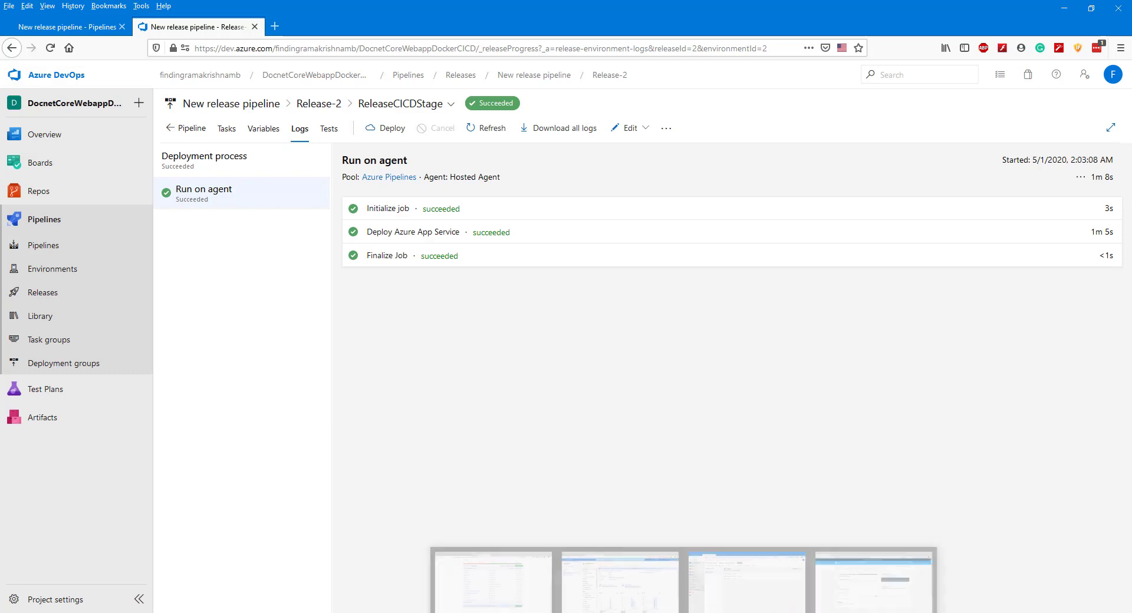
left_click(760, 584)
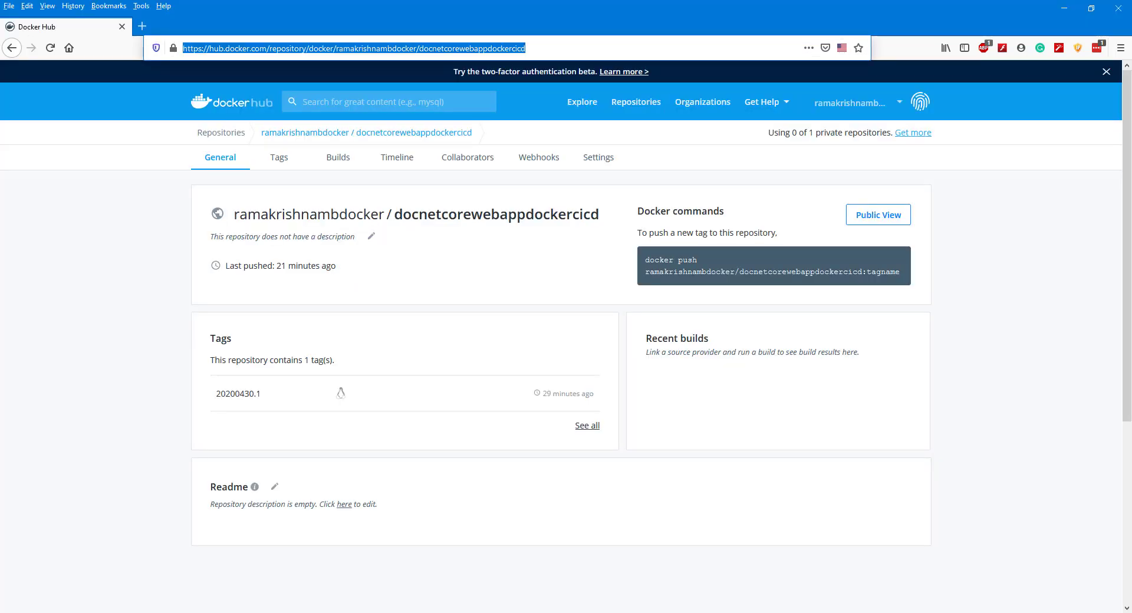
Step: Reload the docnetcorewebappdockercicd repository and confirm the new 20200430.2 tag beside 20200430.1
left_click(50, 48)
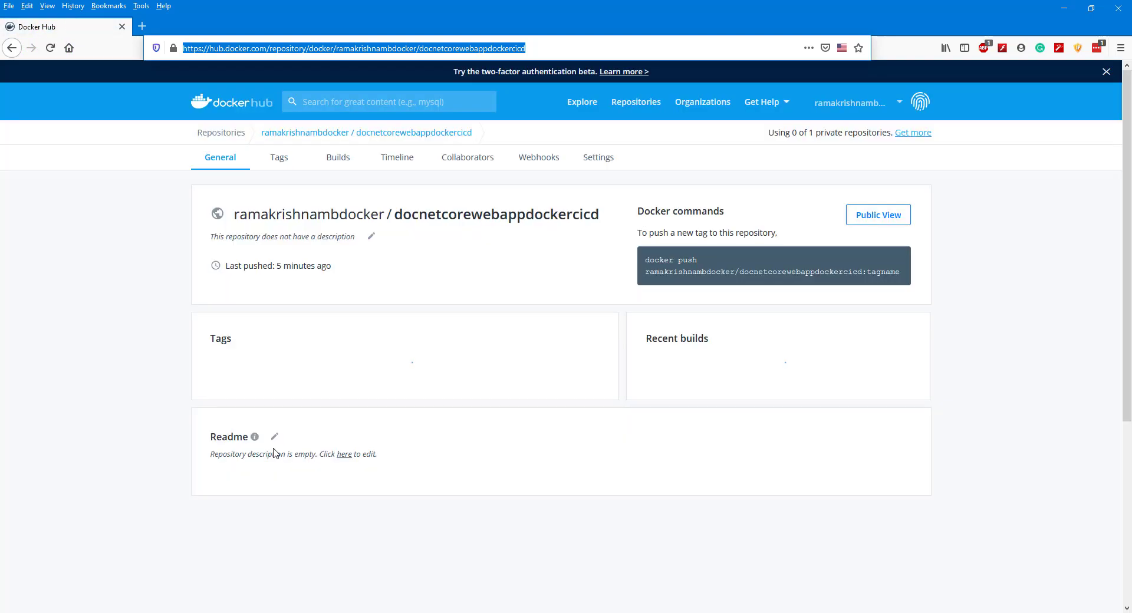
left_click(265, 394)
left_click_drag(265, 399, 207, 395)
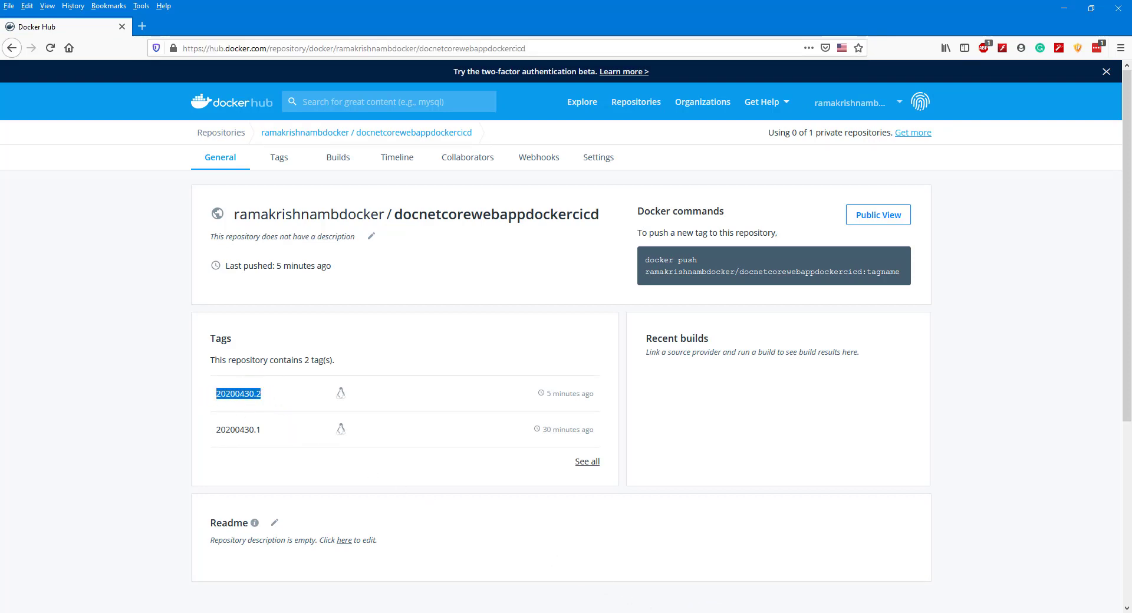
key("alt+Tab")
key("alt+Tab")
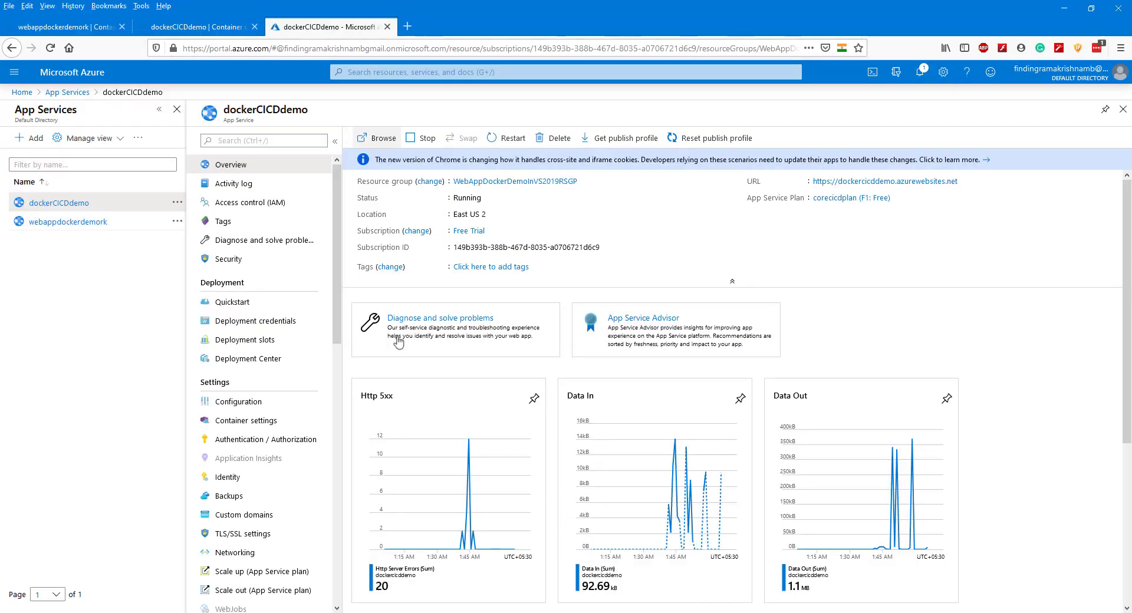
Step: Check dockerCICDdemo's container settings show tag 20200430.2 started successfully, then return to Overview
left_click(245, 421)
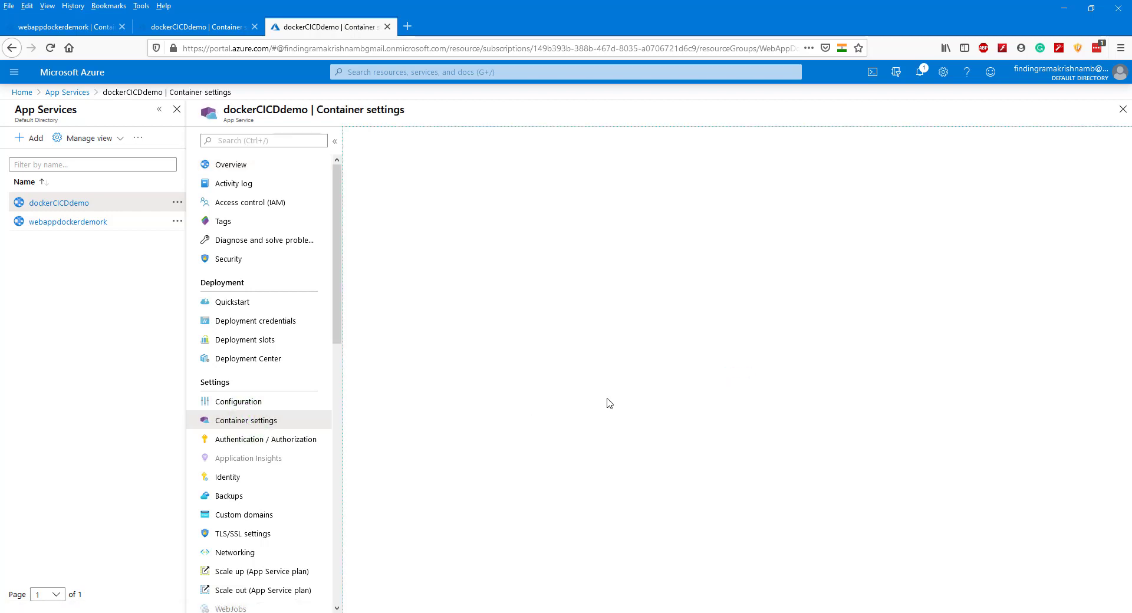
left_click(567, 271)
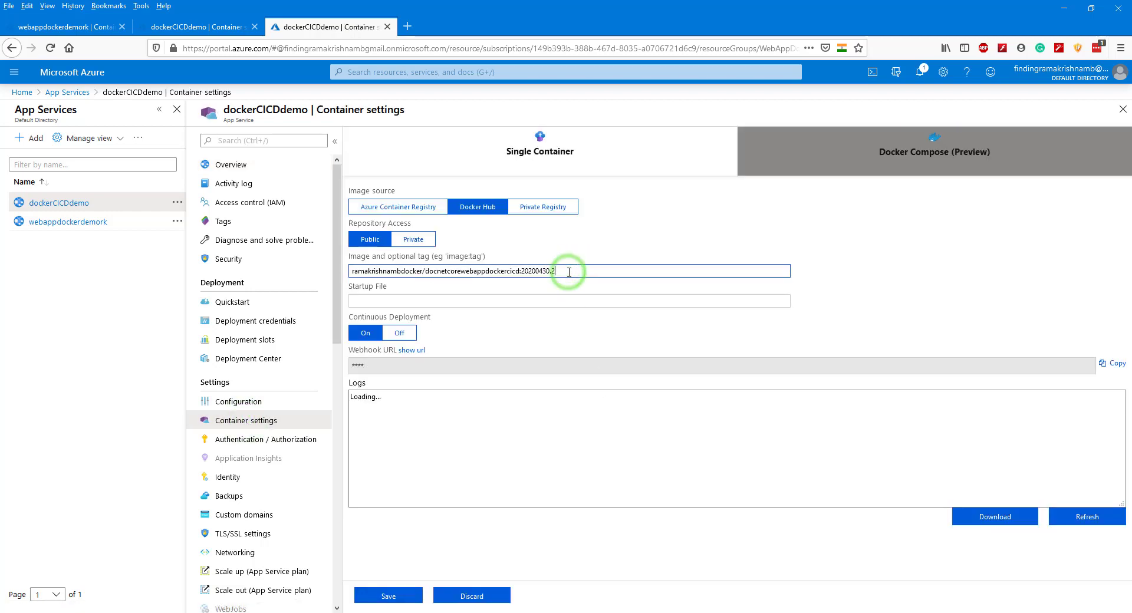
scroll(540, 452, "down", 15)
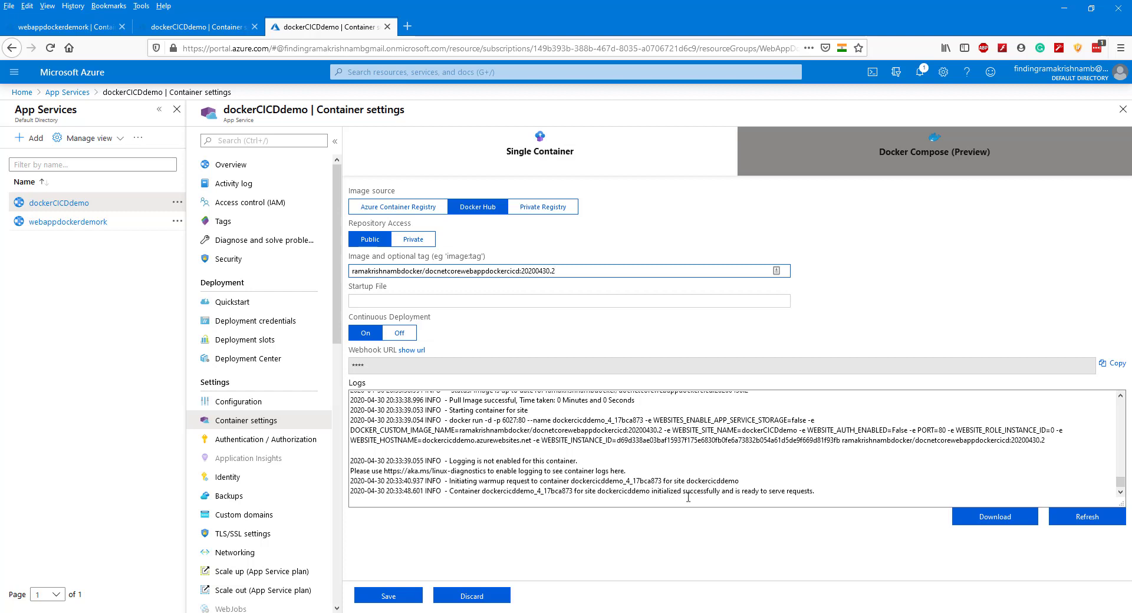
scroll(701, 501, "up", 2)
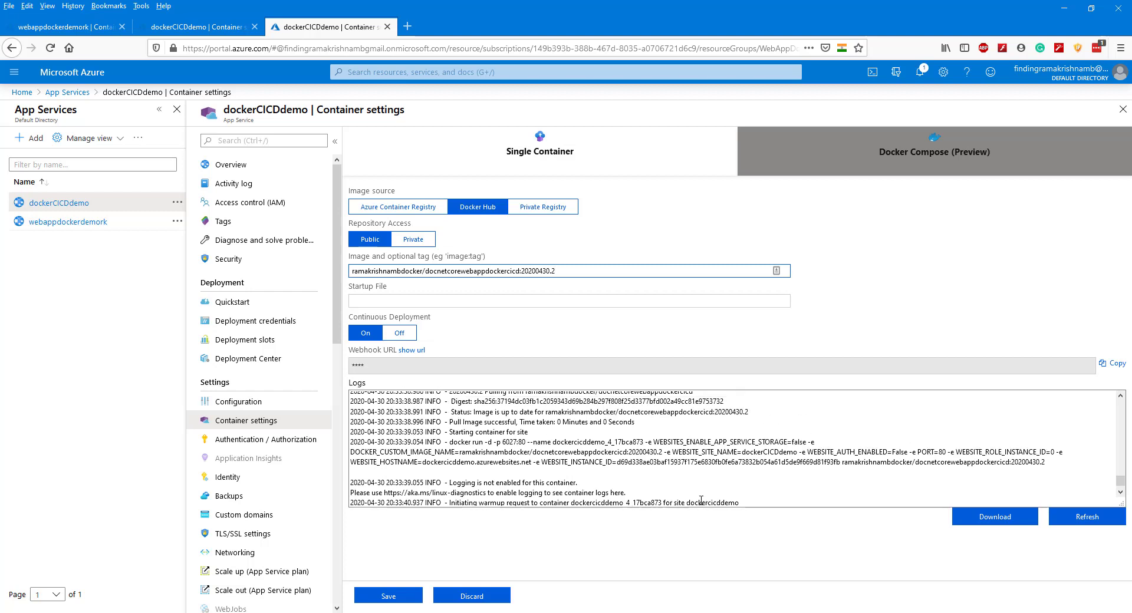
scroll(612, 473, "up", 2)
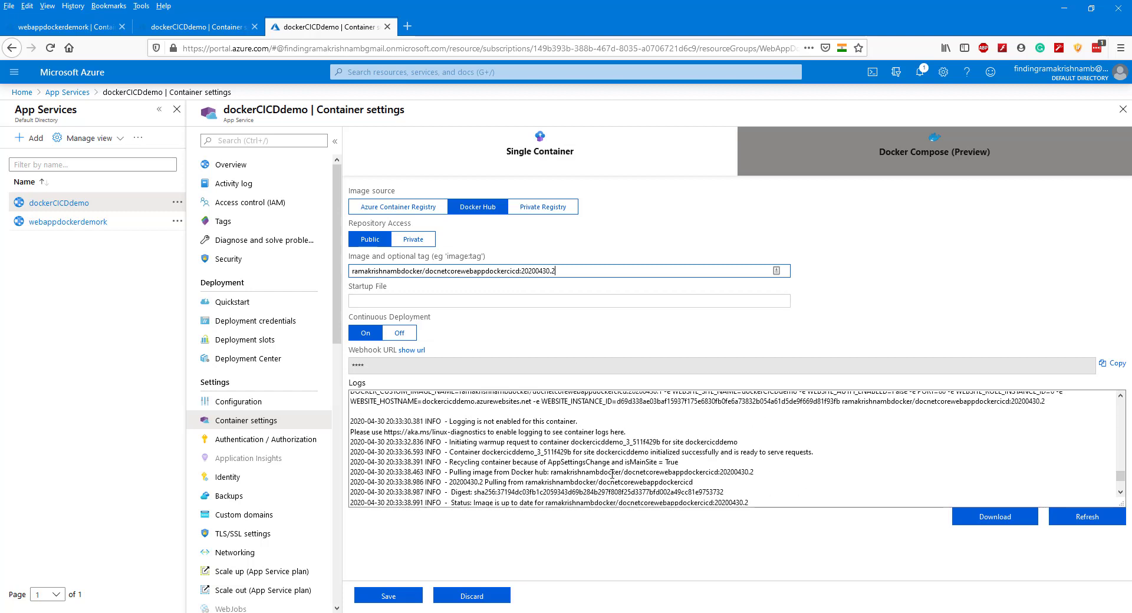
scroll(612, 474, "down", 2)
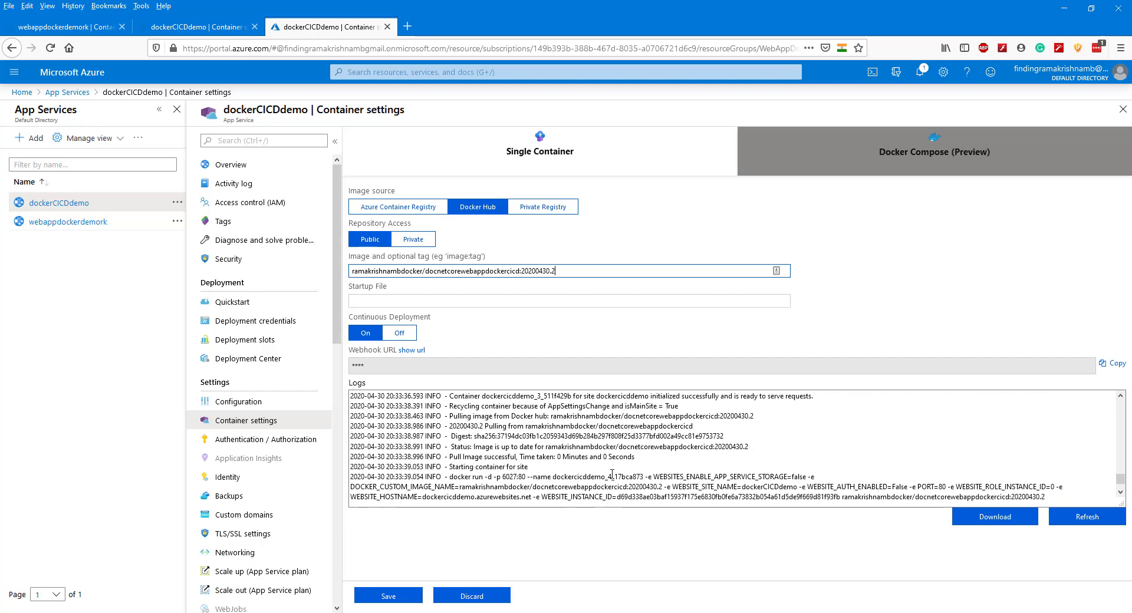
scroll(611, 474, "up", 4)
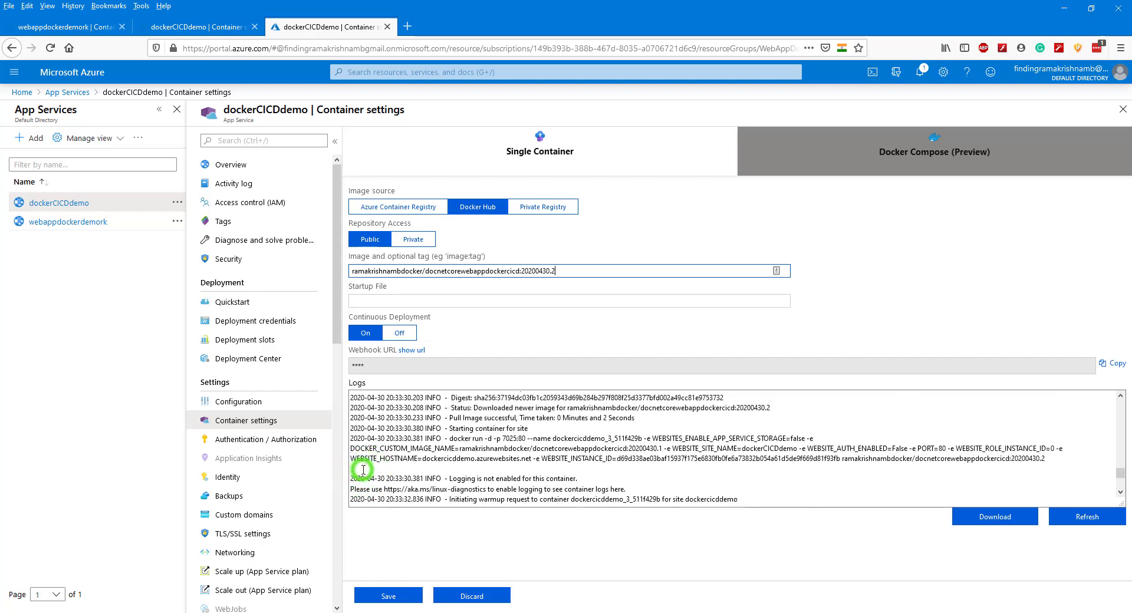
left_click_drag(351, 472, 831, 491)
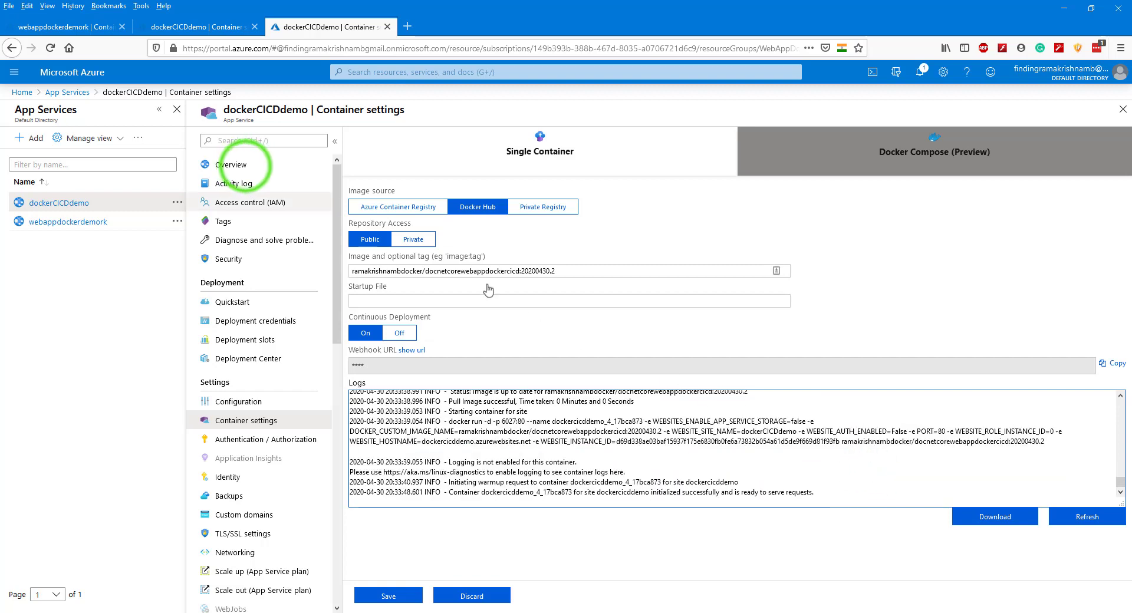
left_click(245, 169)
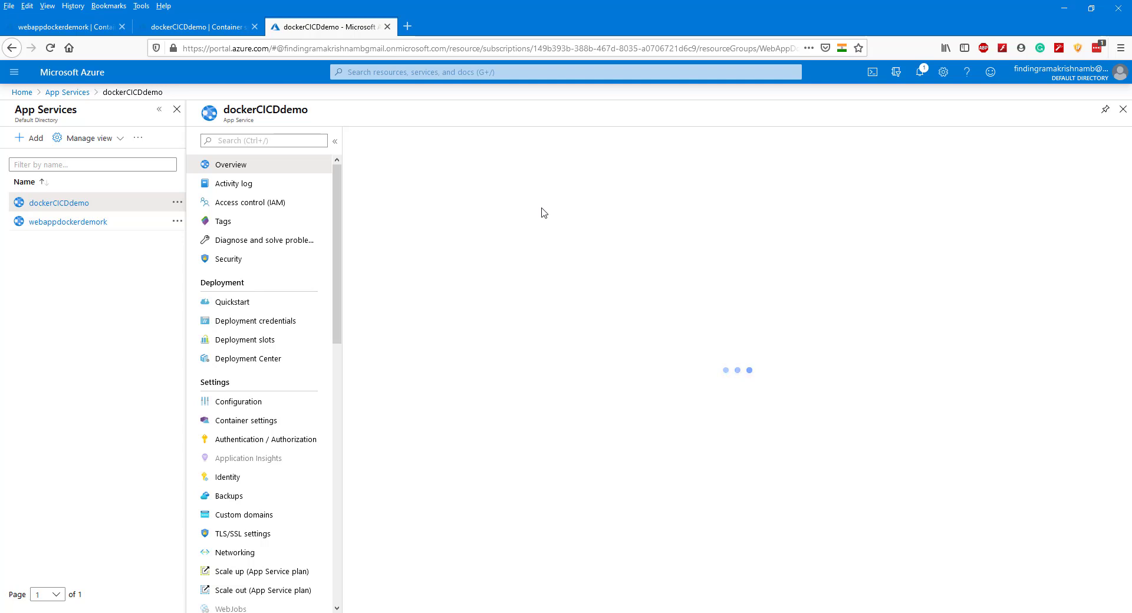
Step: Browse the live dockercicddemo site showing the CI CD message, then switch to Visual Studio
left_click(375, 139)
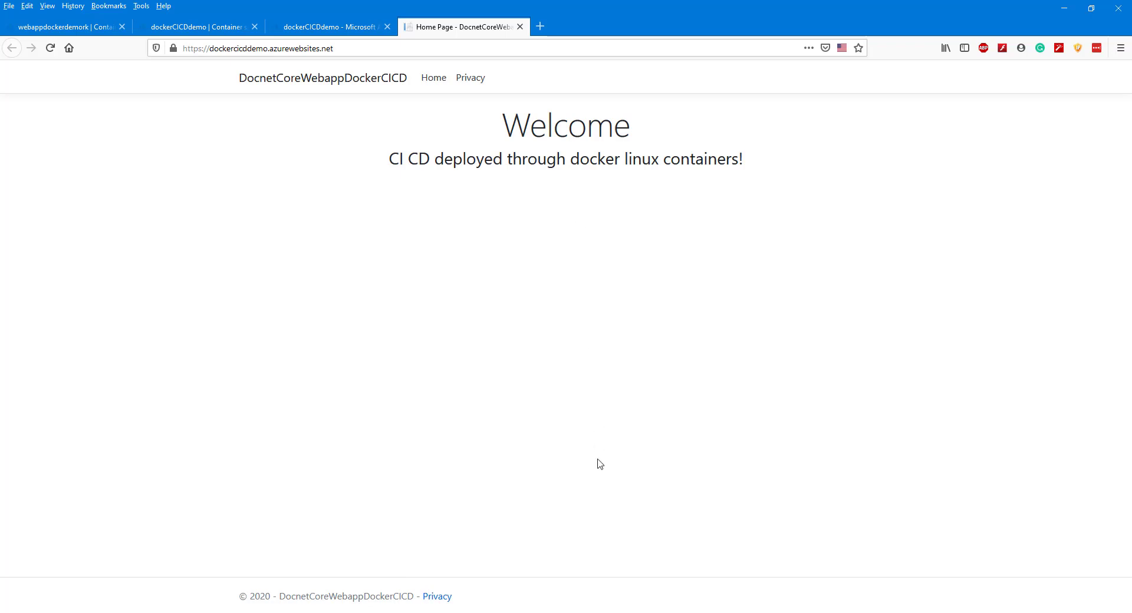
left_click(517, 612)
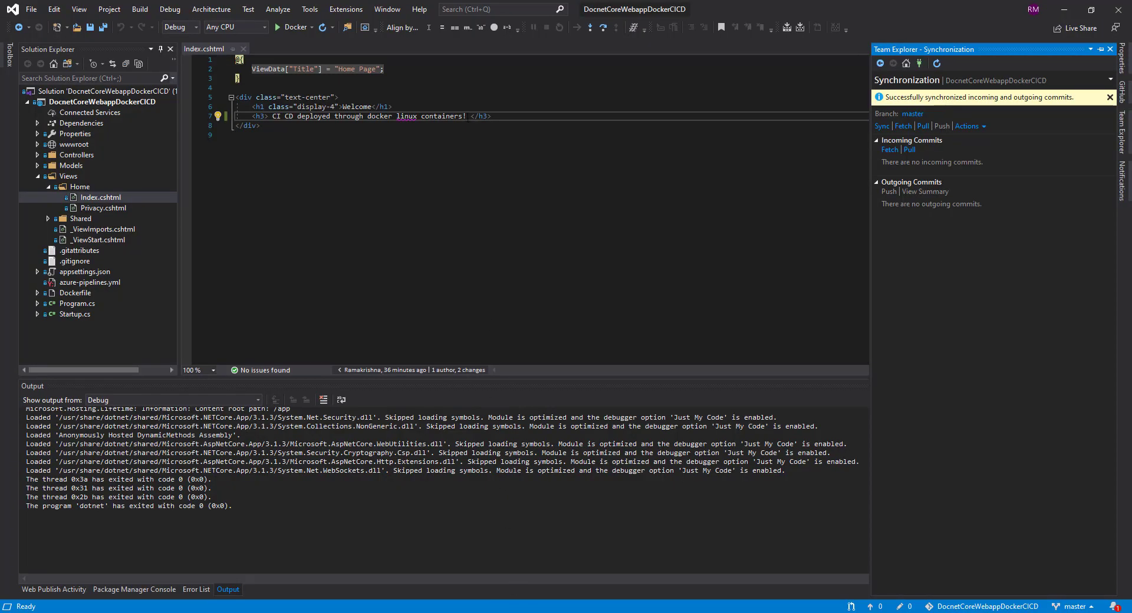
Step: Replace the h3 subheading in Index.cshtml with 'Working fine!!!' and save the file
left_click(464, 116)
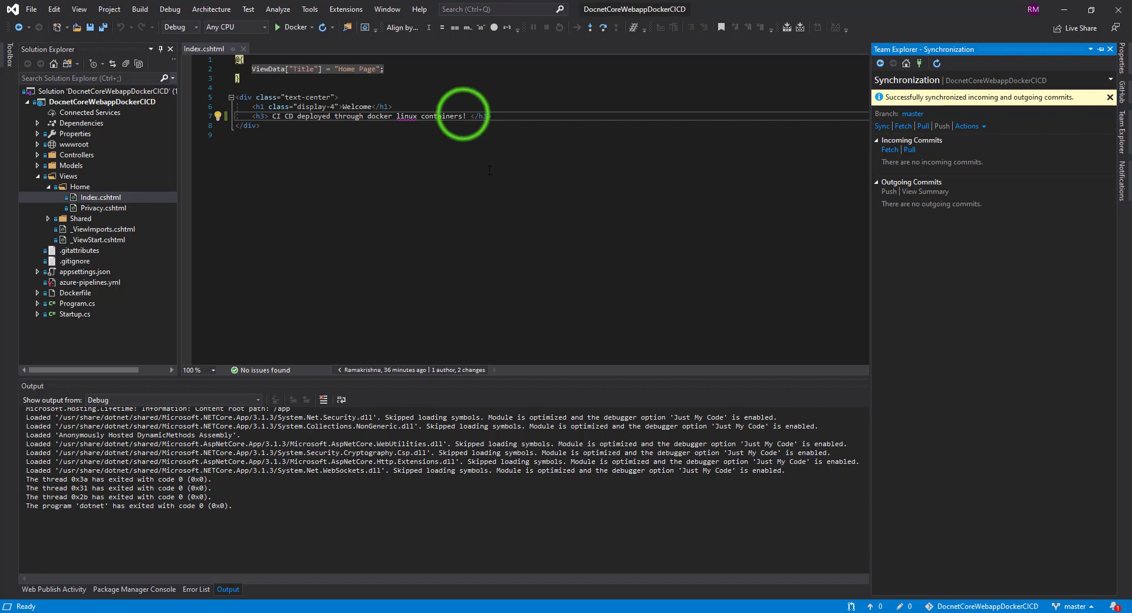
left_click(270, 115, "shift")
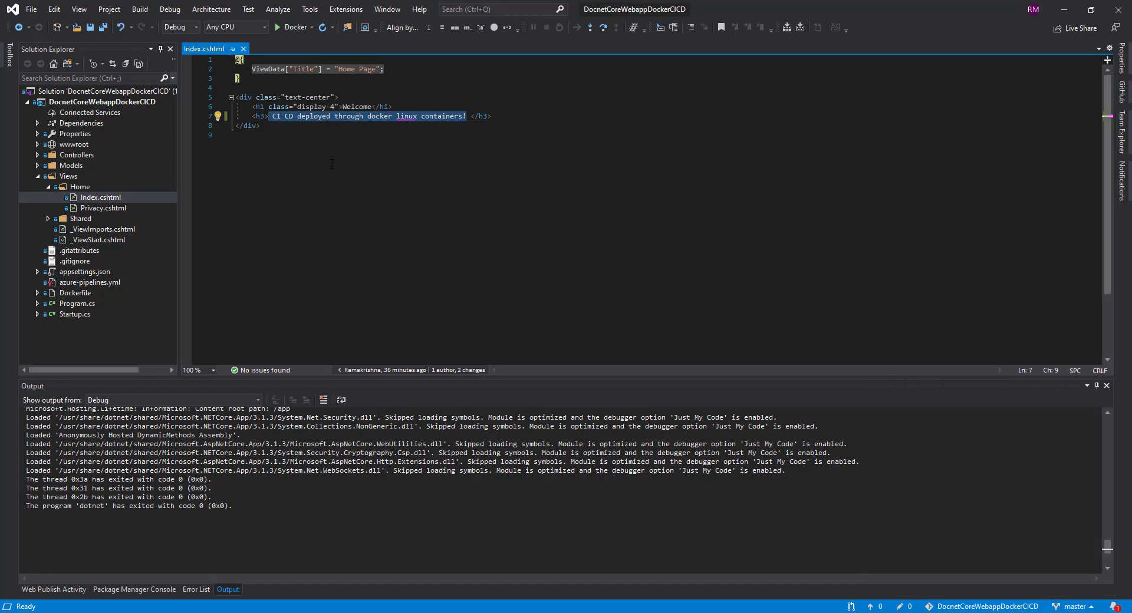
type("Worki")
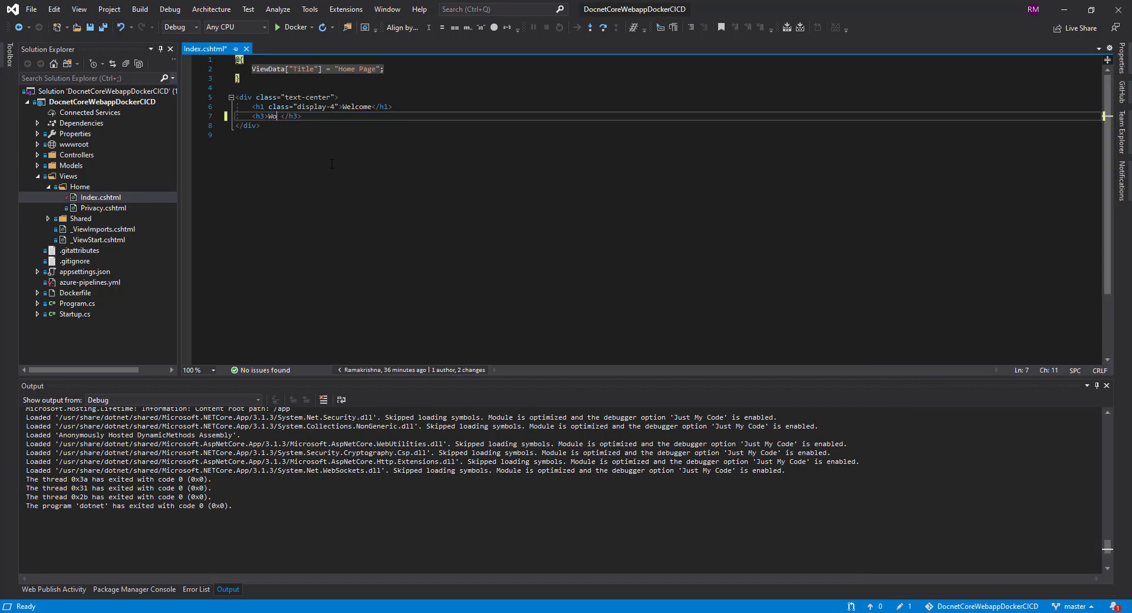
type("ng fine!!!")
key("ctrl+s")
right_click(91, 191)
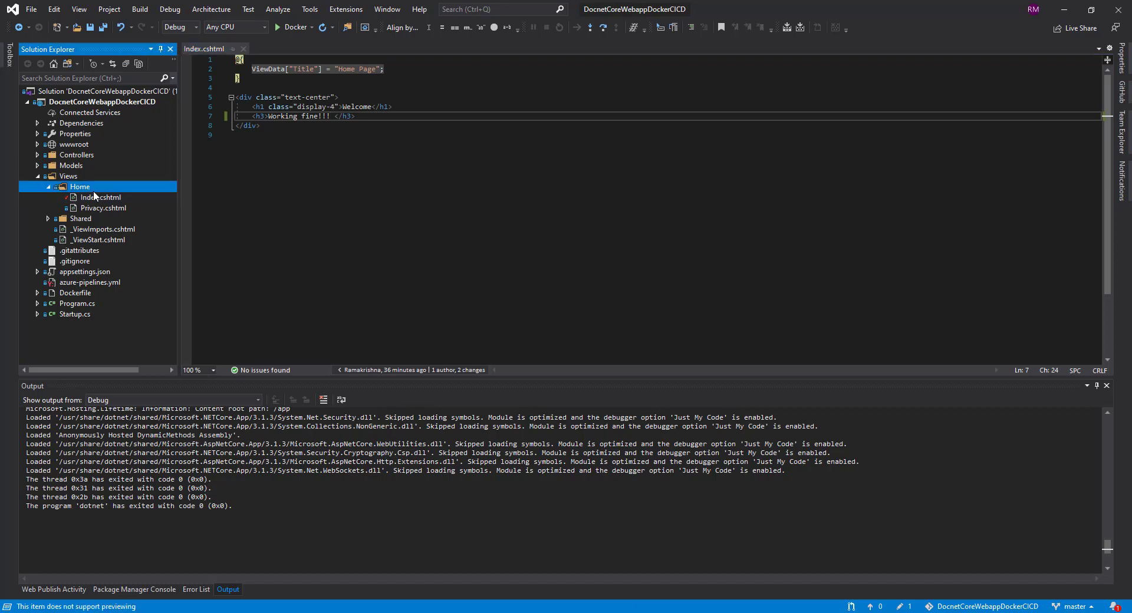
right_click(81, 199)
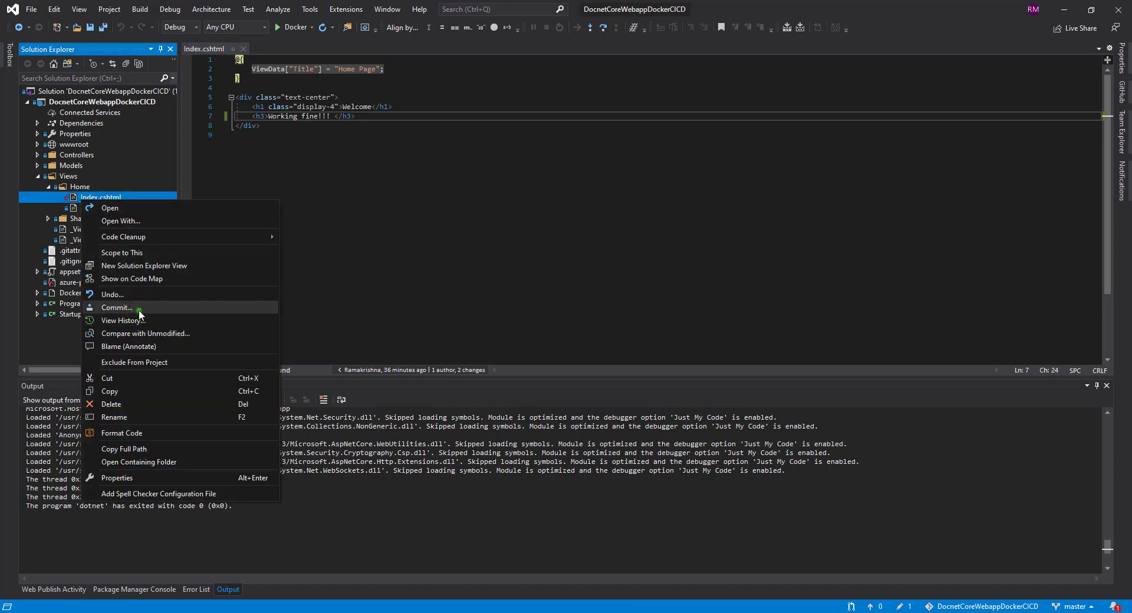
Step: Commit the Index.cshtml change locally with the message 'commit2'
left_click(117, 307)
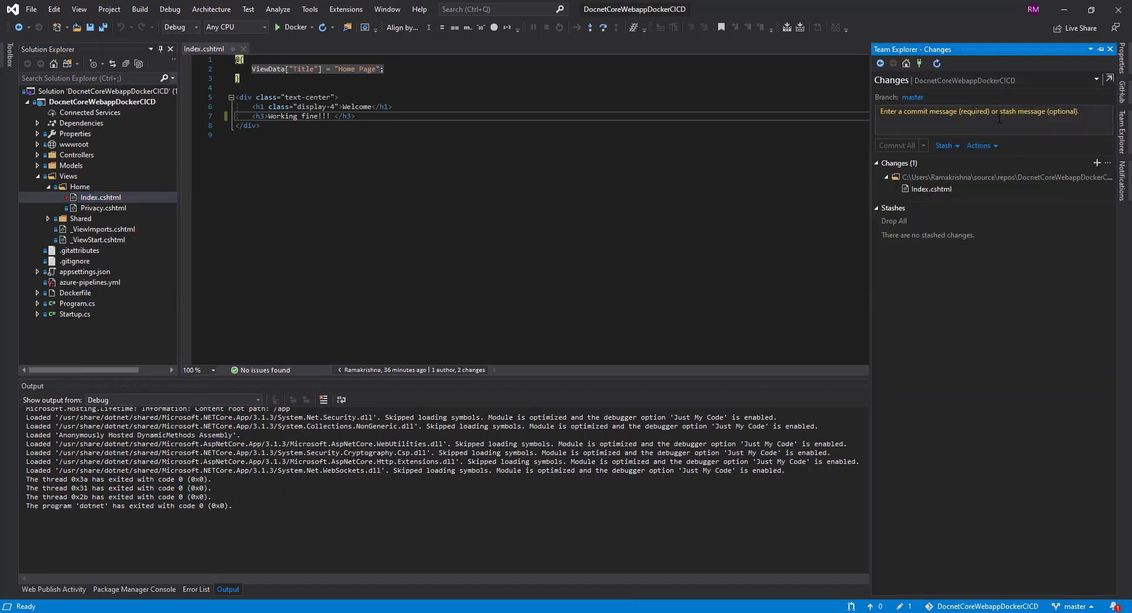
type("cokkk")
key("BackSpace")
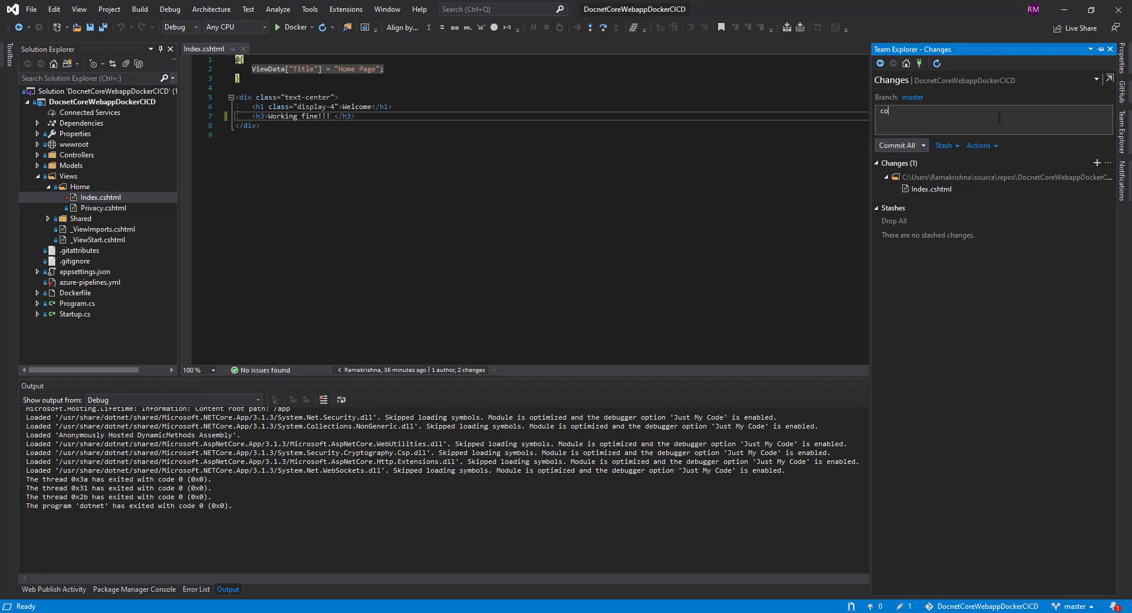
type("mmit2")
left_click(900, 147)
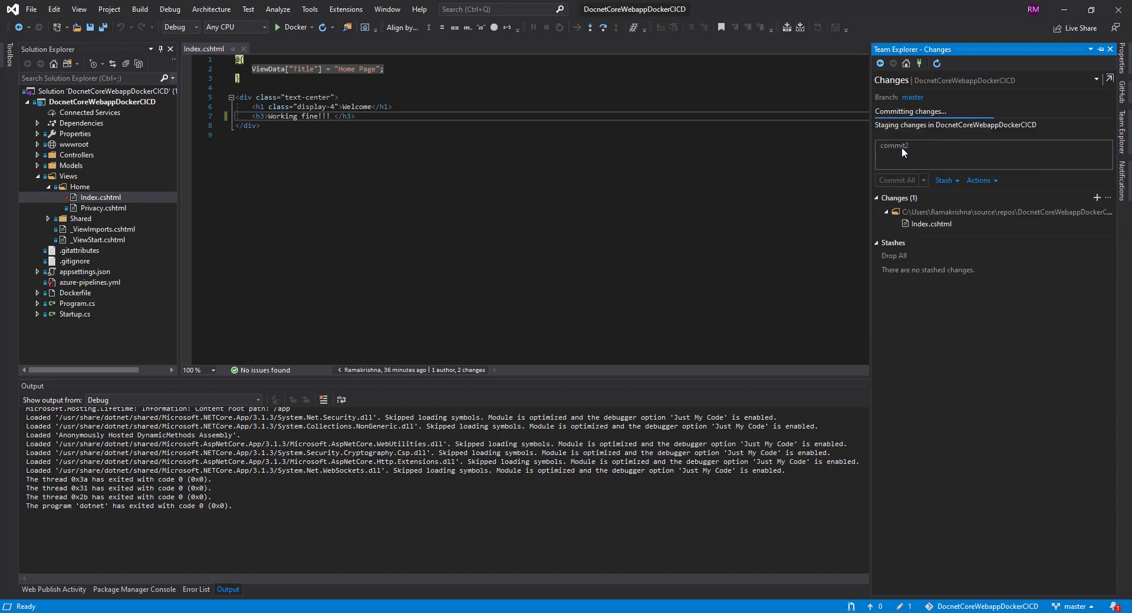
left_click(998, 96)
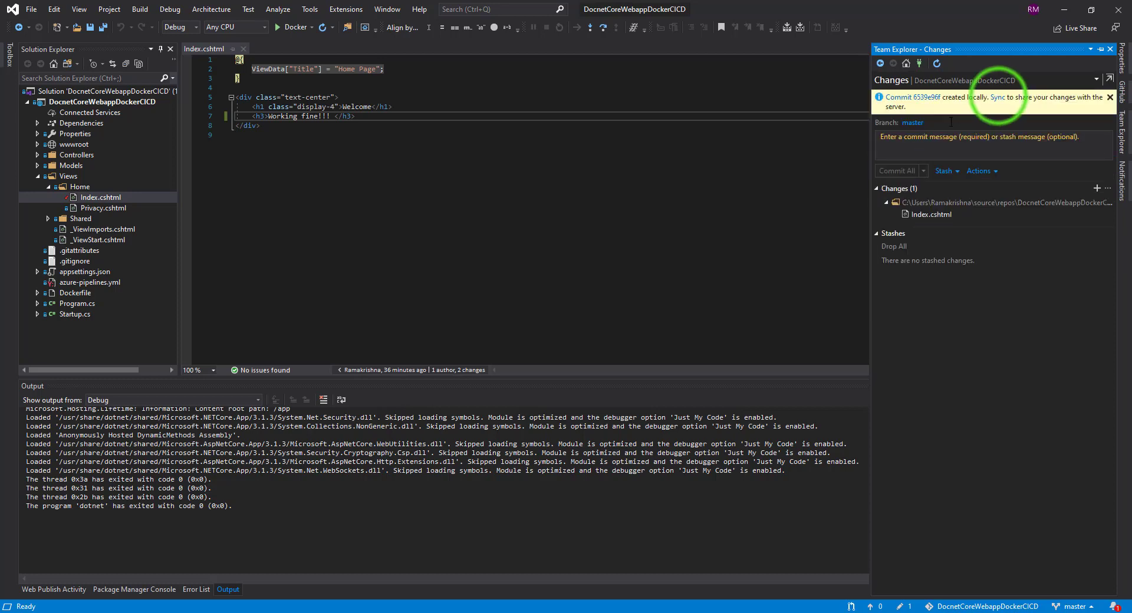
Step: Sync and push commit2 to master, then go to Pipelines in Azure DevOps
left_click(999, 96)
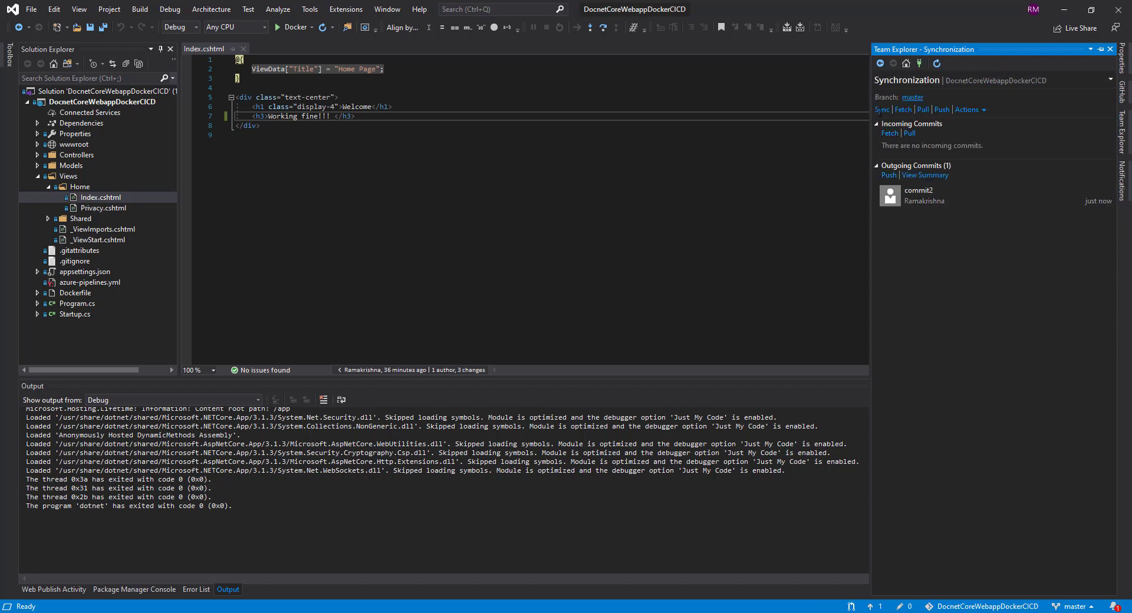
left_click(880, 111)
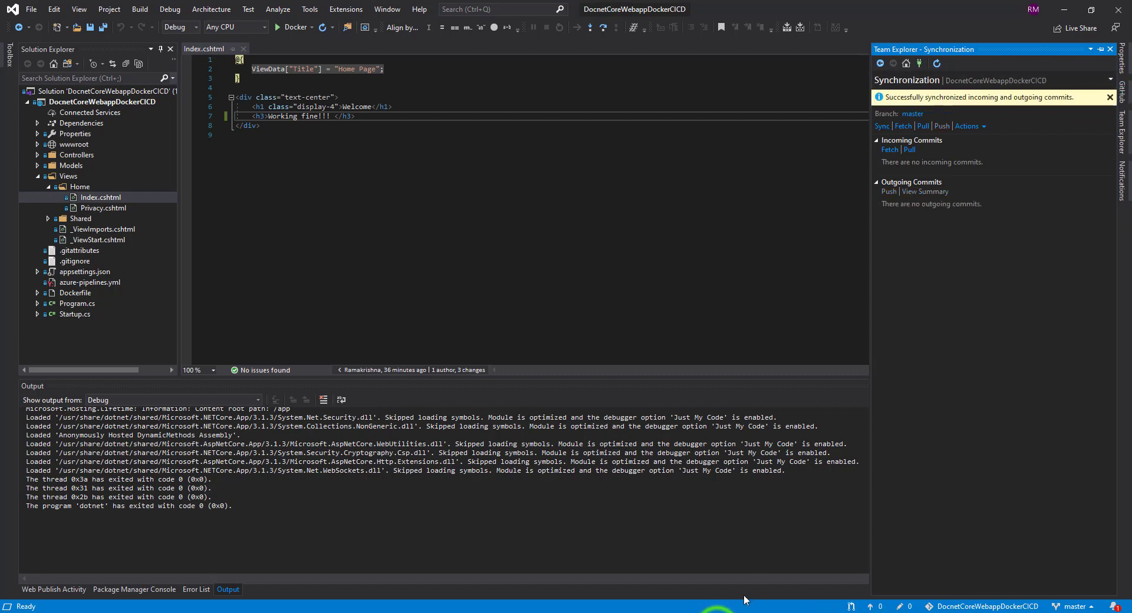
left_click(649, 612)
left_click(56, 220)
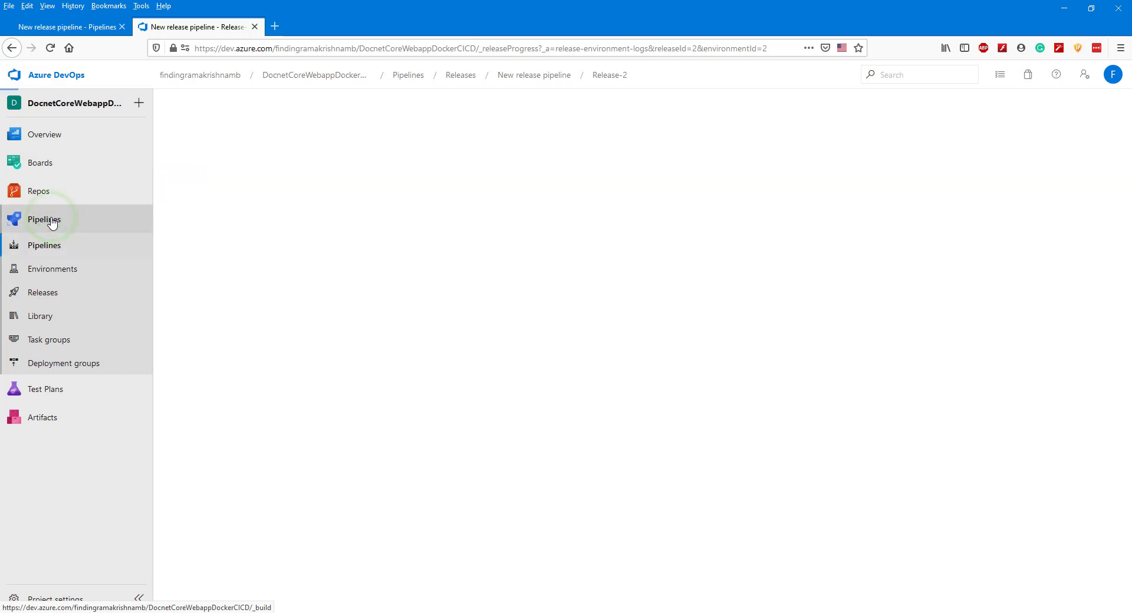
Step: Refresh the DocnetCoreWebappDockerCICD runs and watch the commit2 build #20200430.3's job logs
left_click(254, 230)
left_click(254, 230)
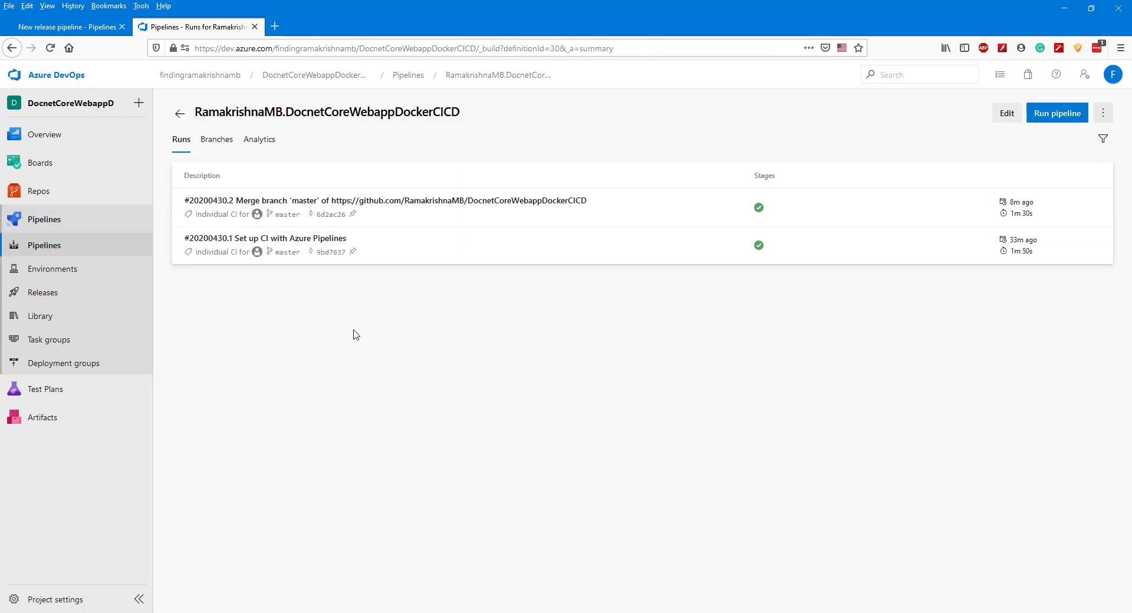
key("F5")
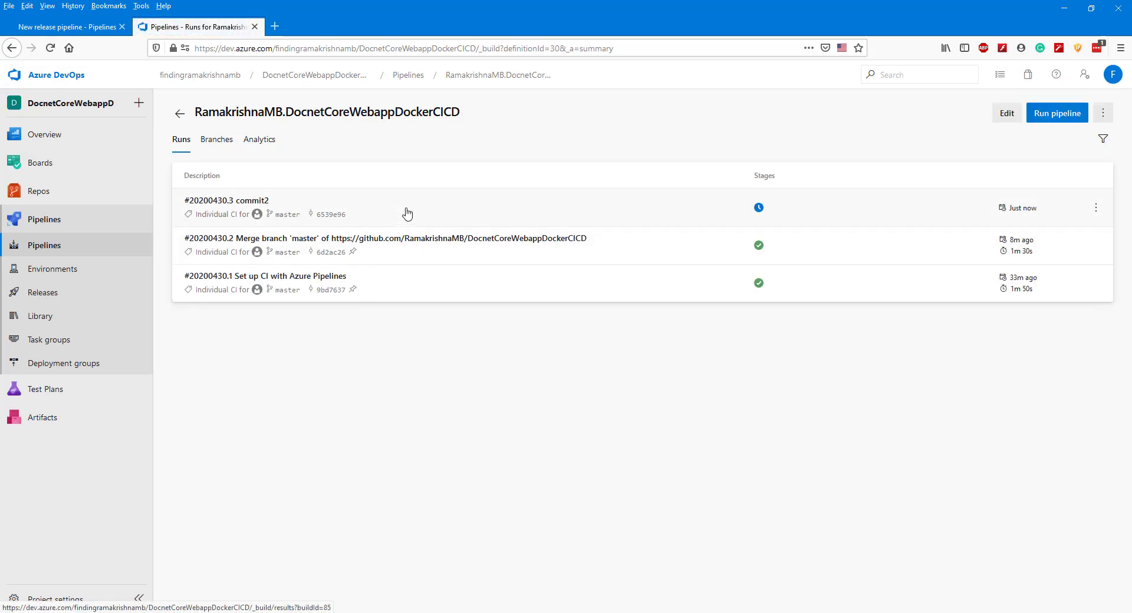
left_click(406, 212)
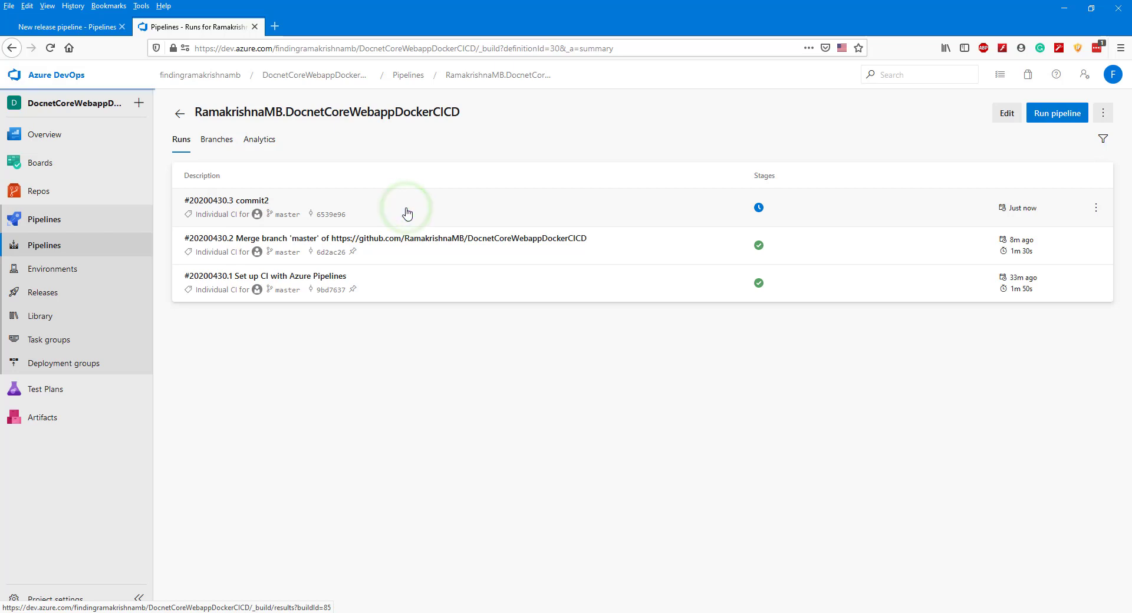
left_click(212, 347)
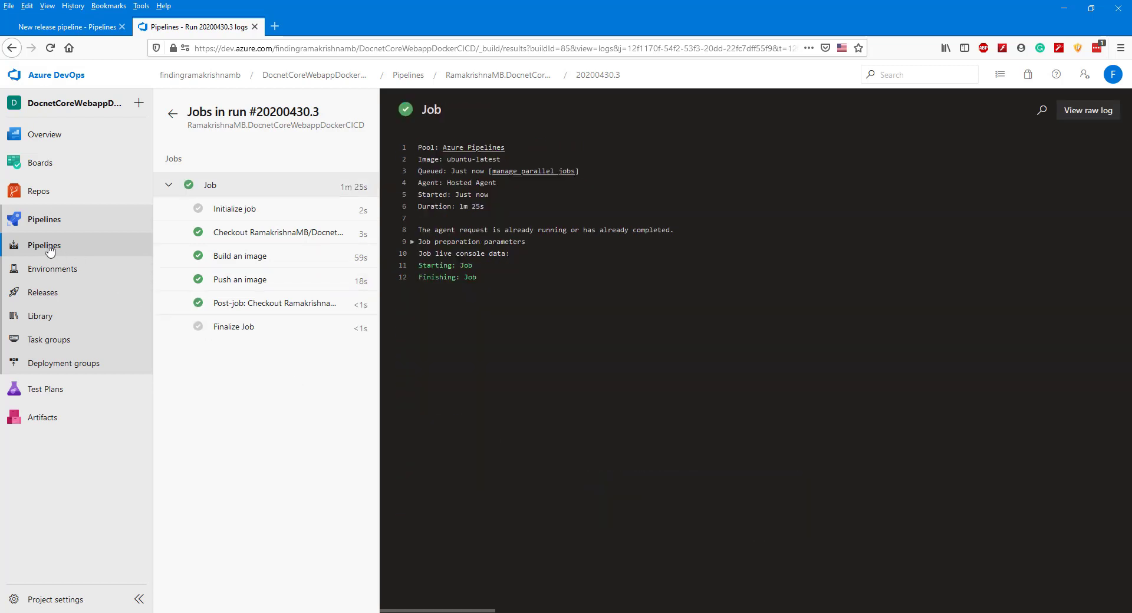
Step: Confirm the build succeeded in the pipeline's runs, then open Releases showing Release-3
left_click(49, 250)
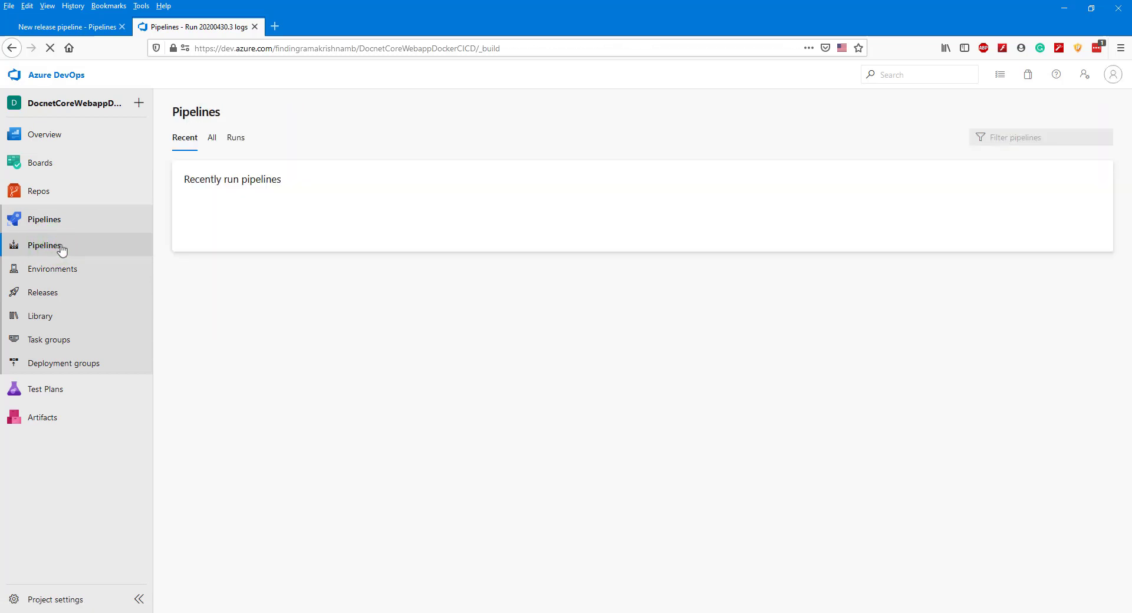
left_click(266, 236)
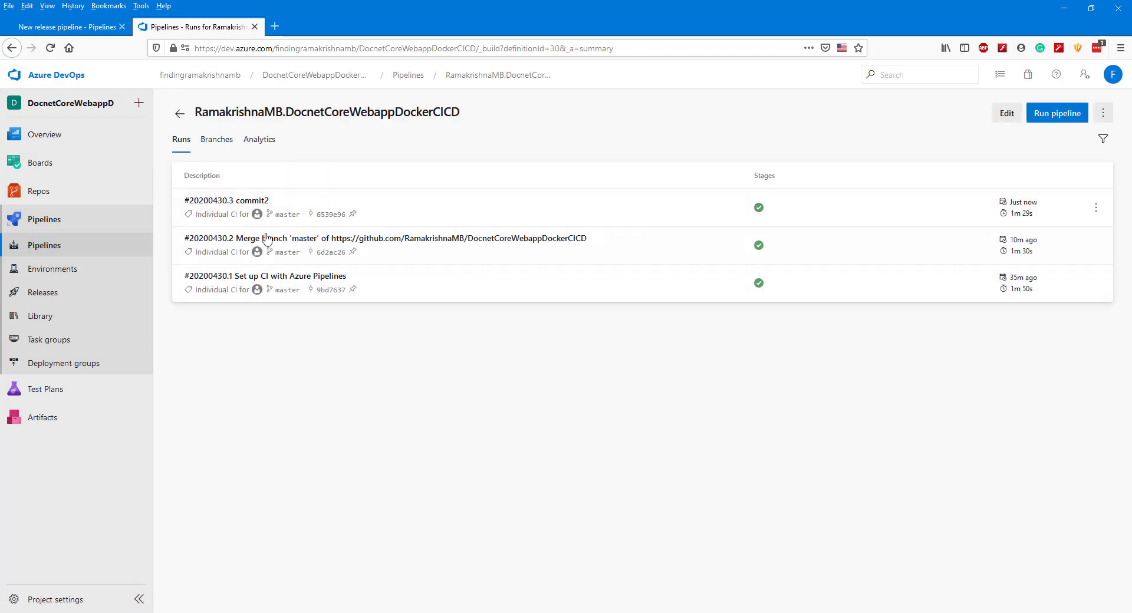
left_click(44, 295)
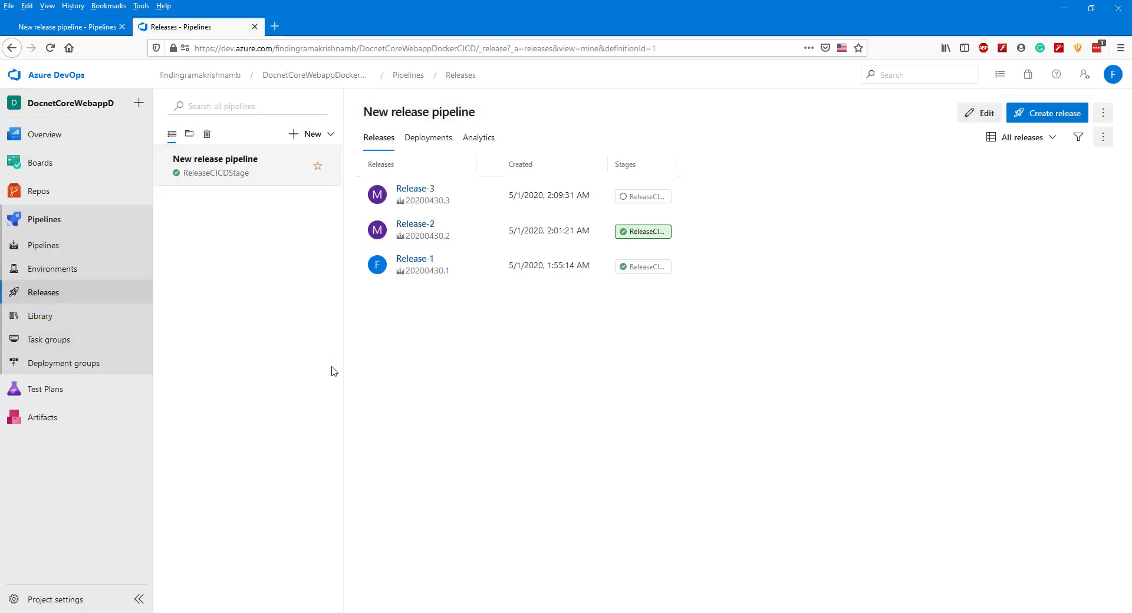
Step: Confirm Release-3's ReleaseCICDStage succeeded, then reload the live dockercicddemo site
left_click(416, 191)
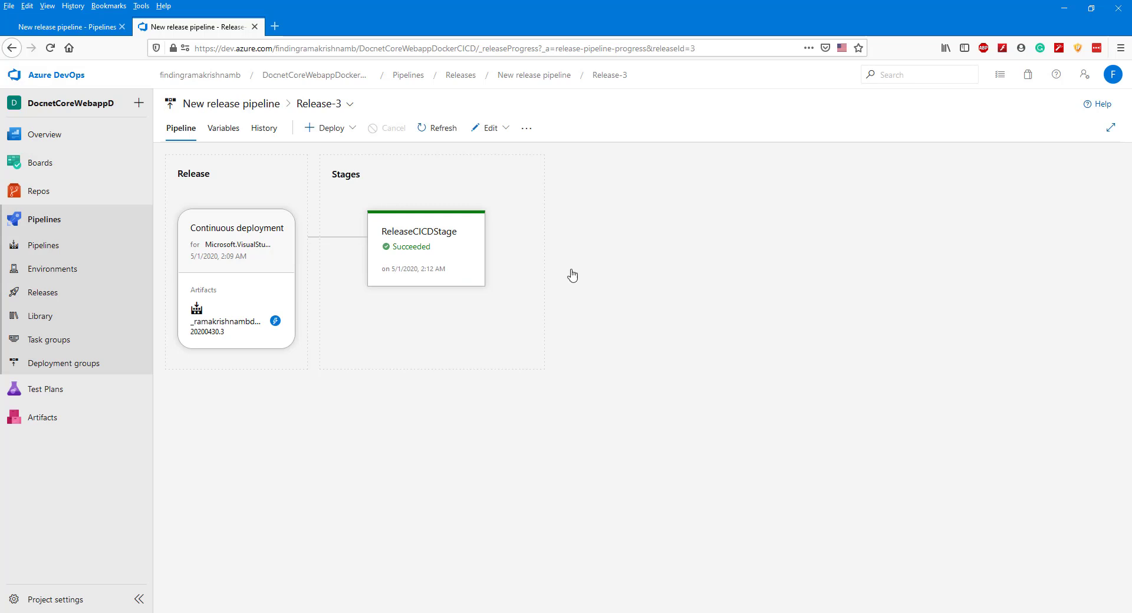
left_click(72, 287)
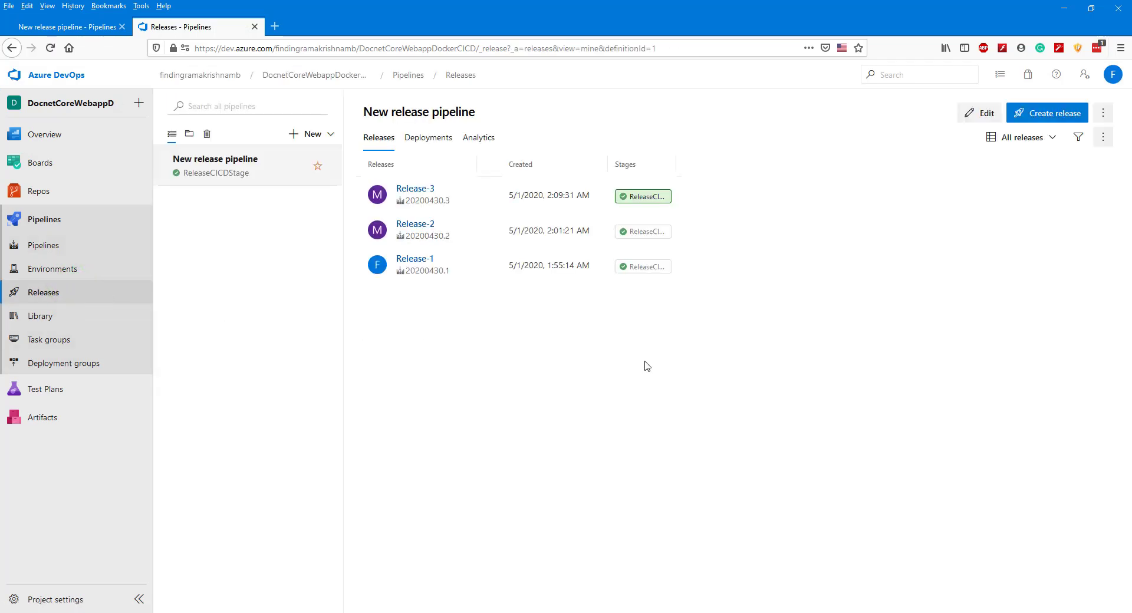
left_click(658, 612)
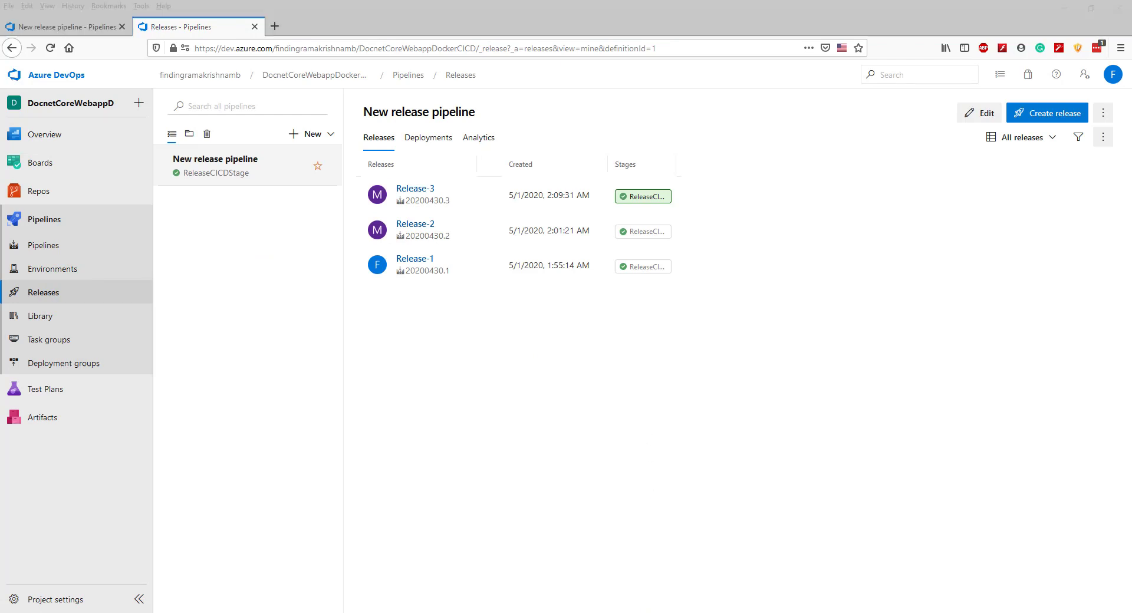
left_click(50, 48)
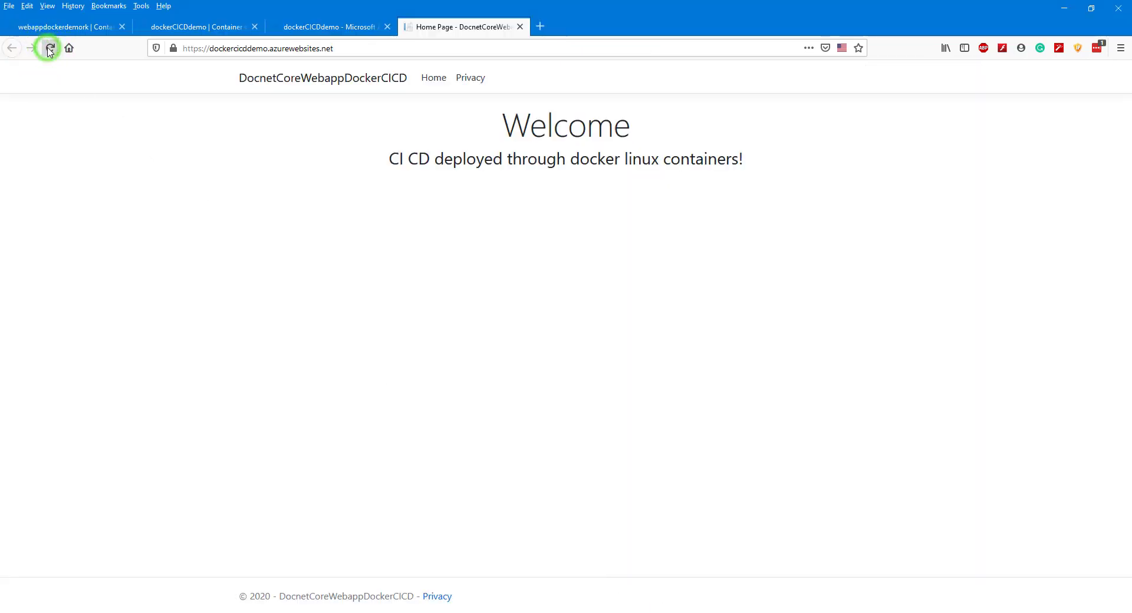